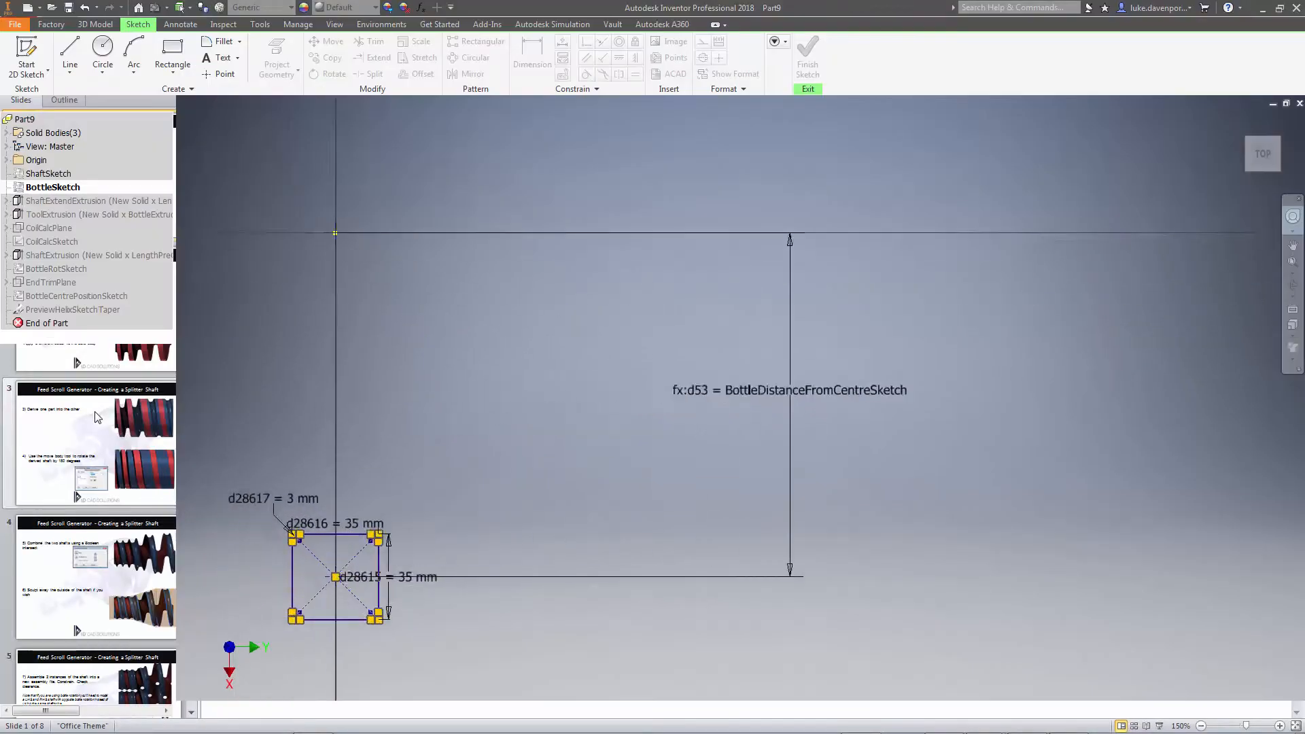
- Delete the rounded square bottle profile from the BottleSketch
middle_click_drag(522, 342, 595, 184)
left_click_drag(432, 303, 688, 477)
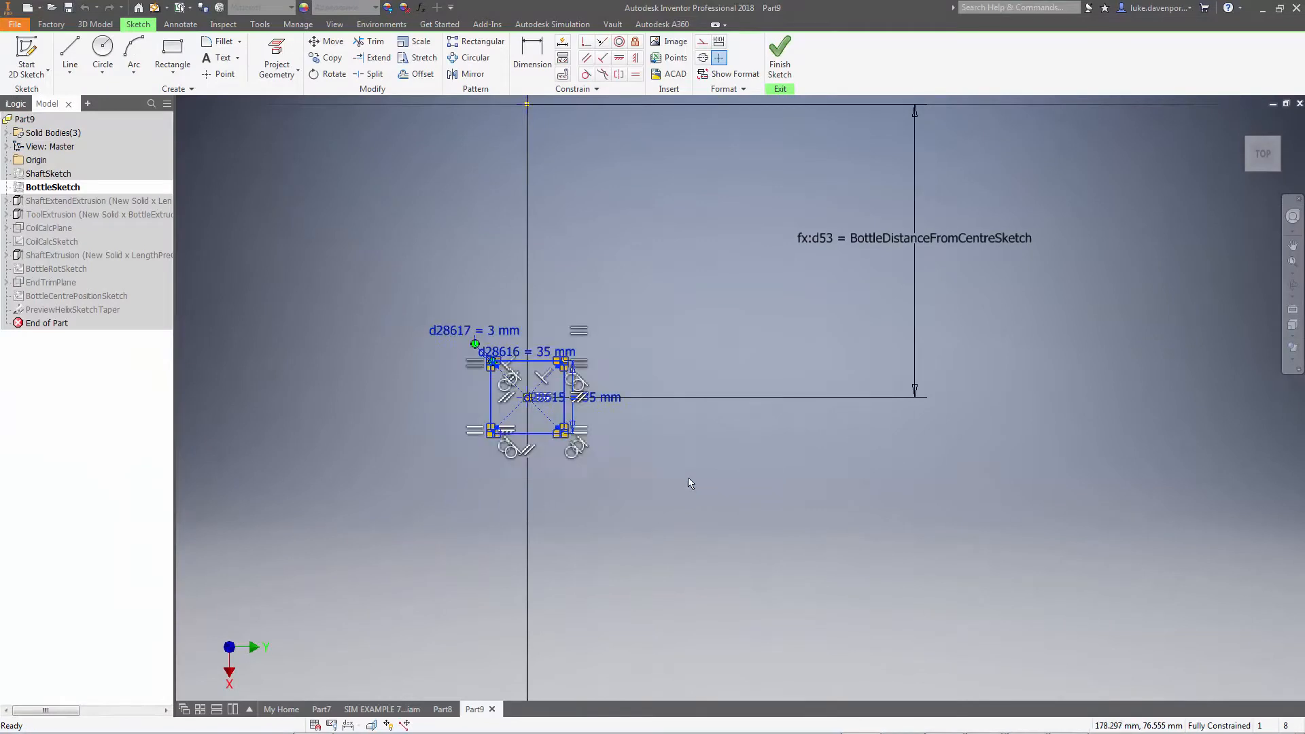
key("Delete")
- Draw an ellipse centred on the bottle centre point, with half-axes of about 15.6 mm horizontally and 10.7 mm vertically
scroll(533, 408, "down", 5)
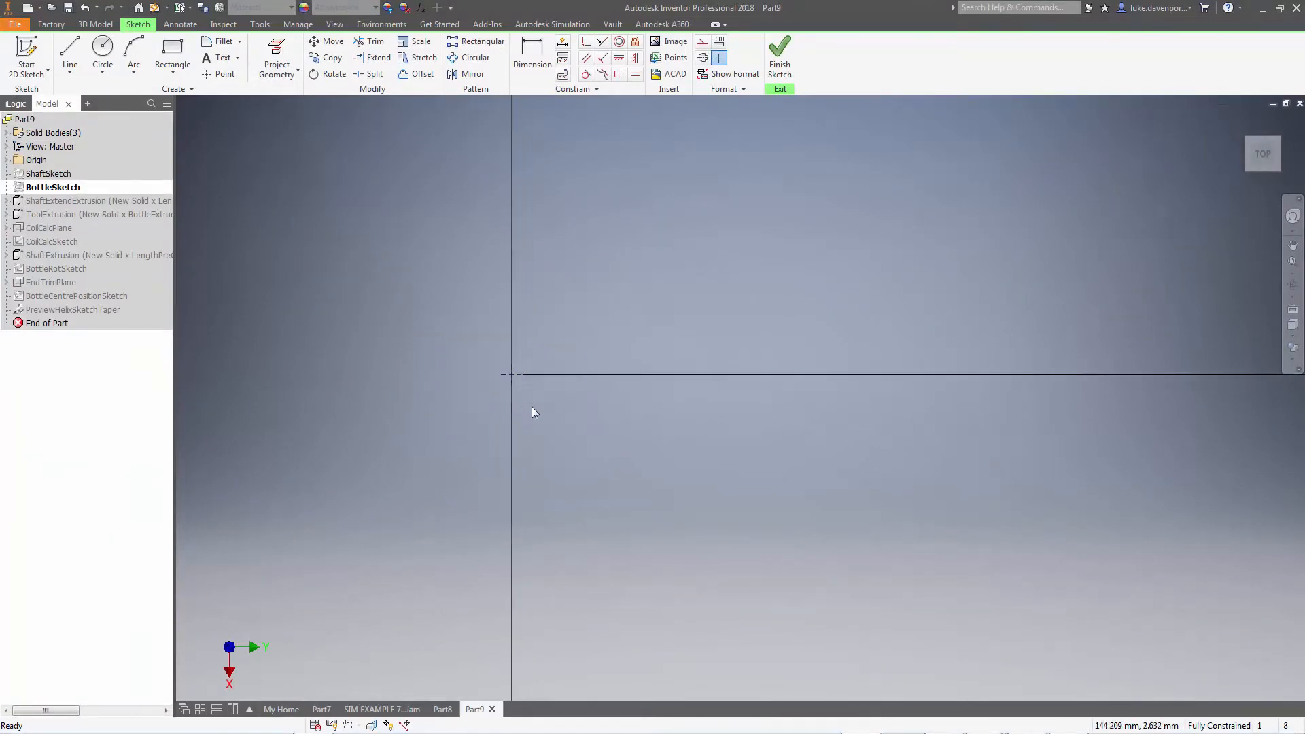
middle_click_drag(533, 411, 609, 454)
left_click(103, 70)
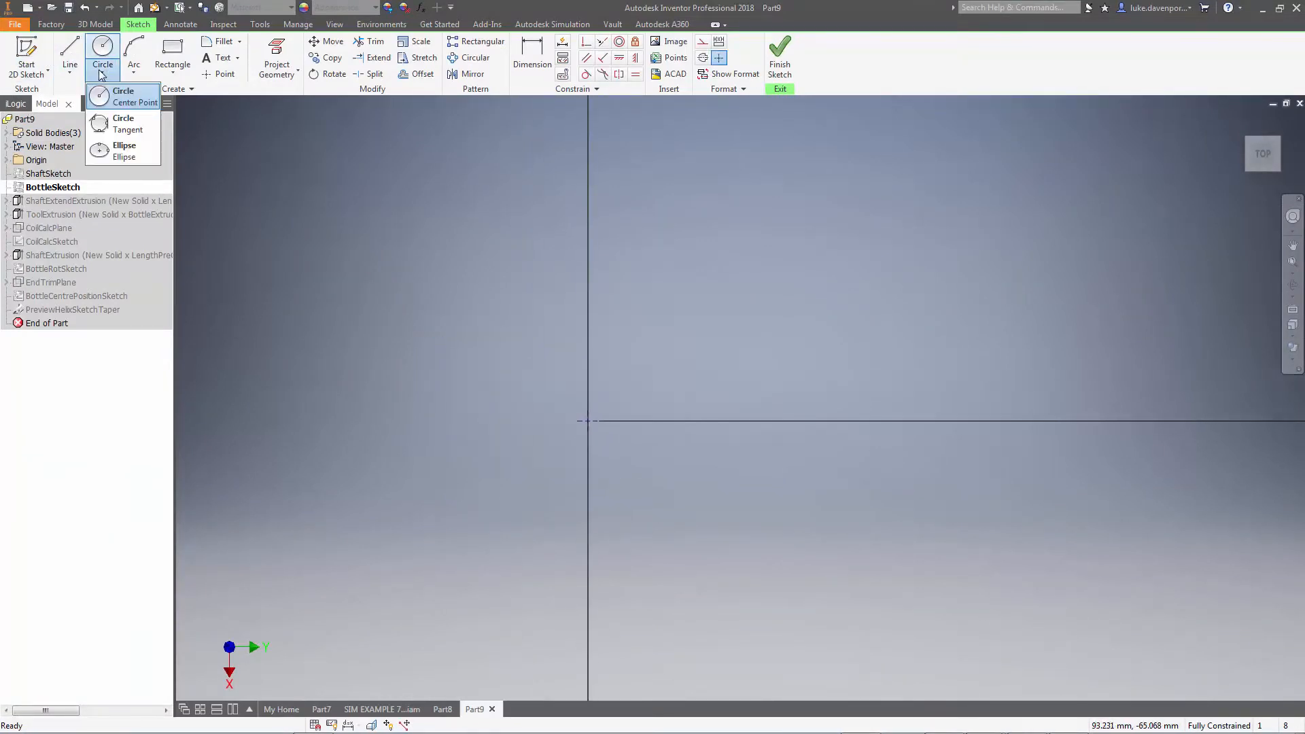
left_click(119, 148)
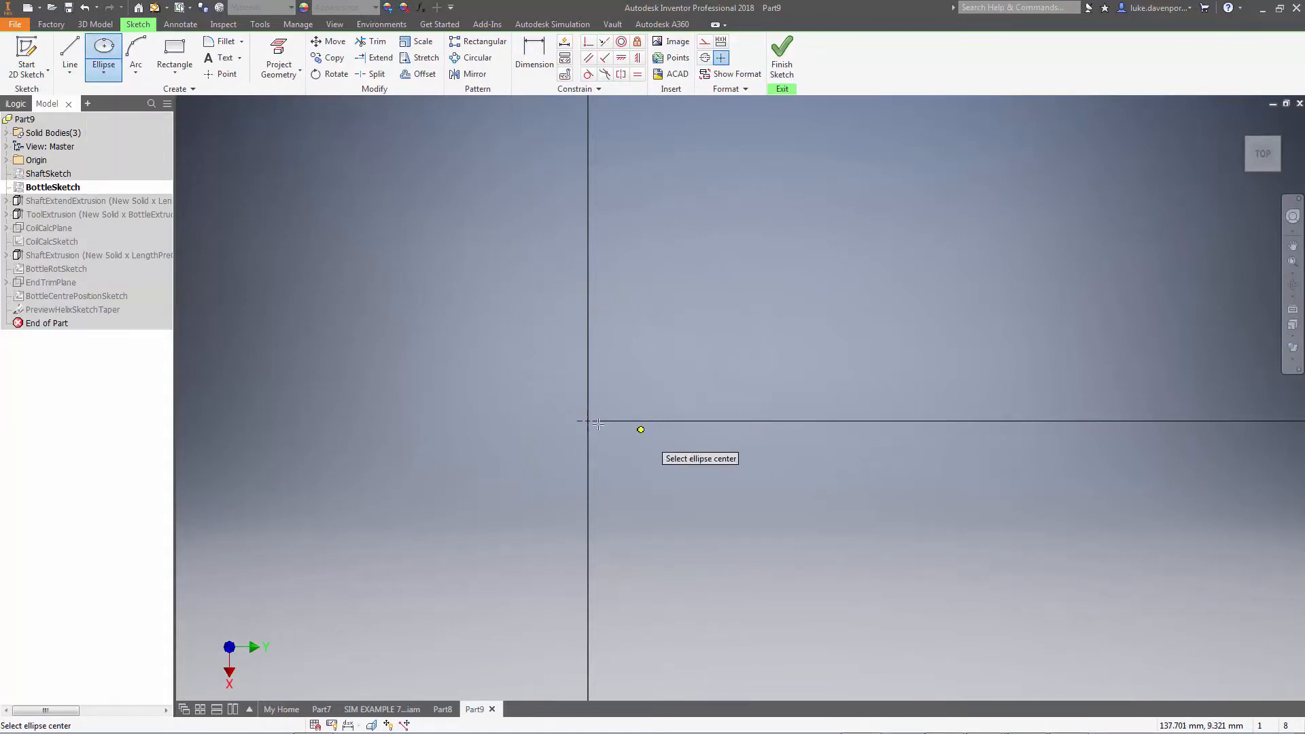
left_click(588, 420)
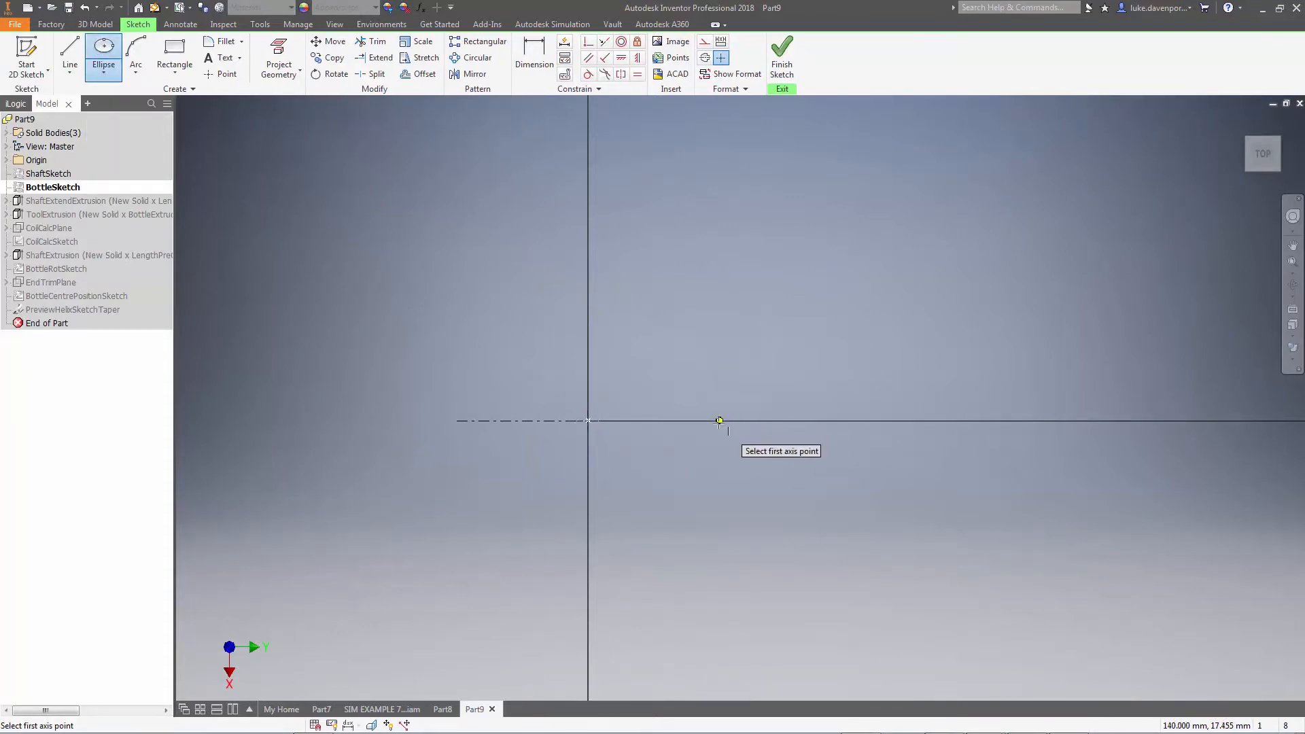
left_click(705, 420)
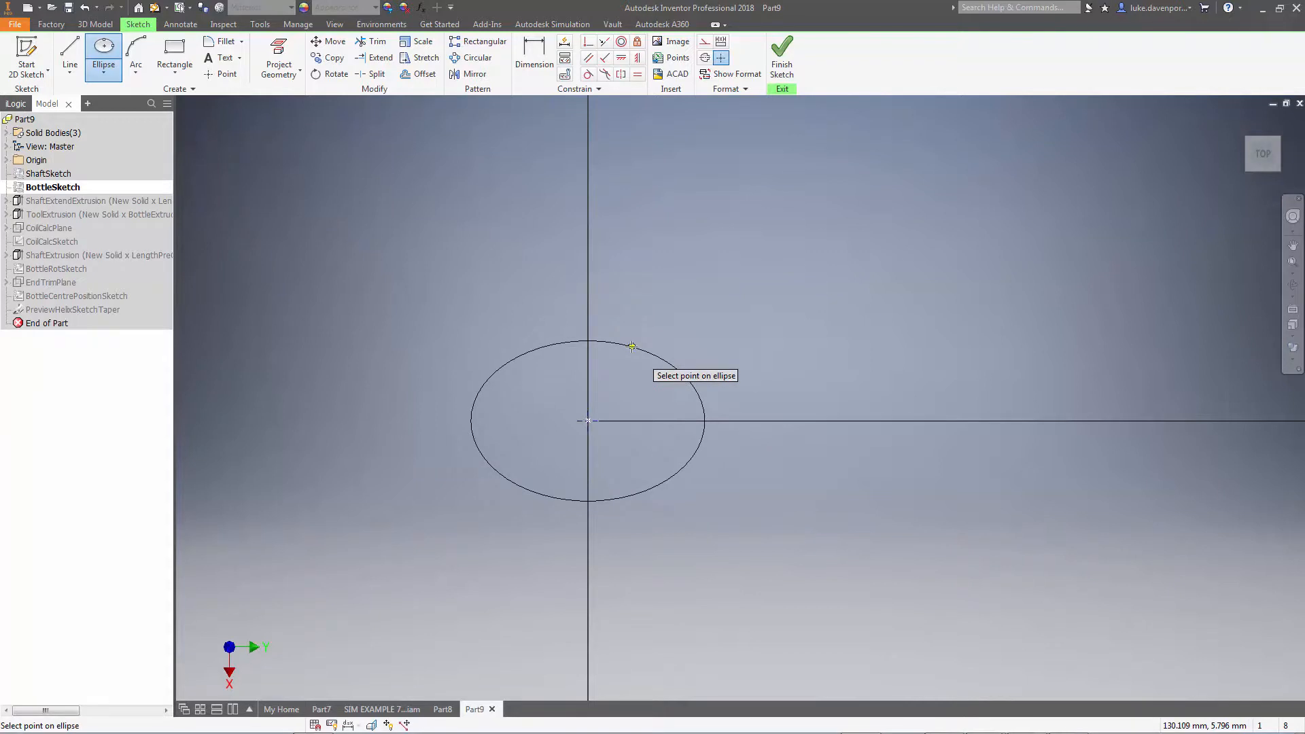
left_click(633, 347)
key("Escape")
- Check the bottle profile size in the PowerPoint plan drawing, return to Inventor and dimension the ellipse's horizontal half-axis as 25 mm
key("alt+Tab")
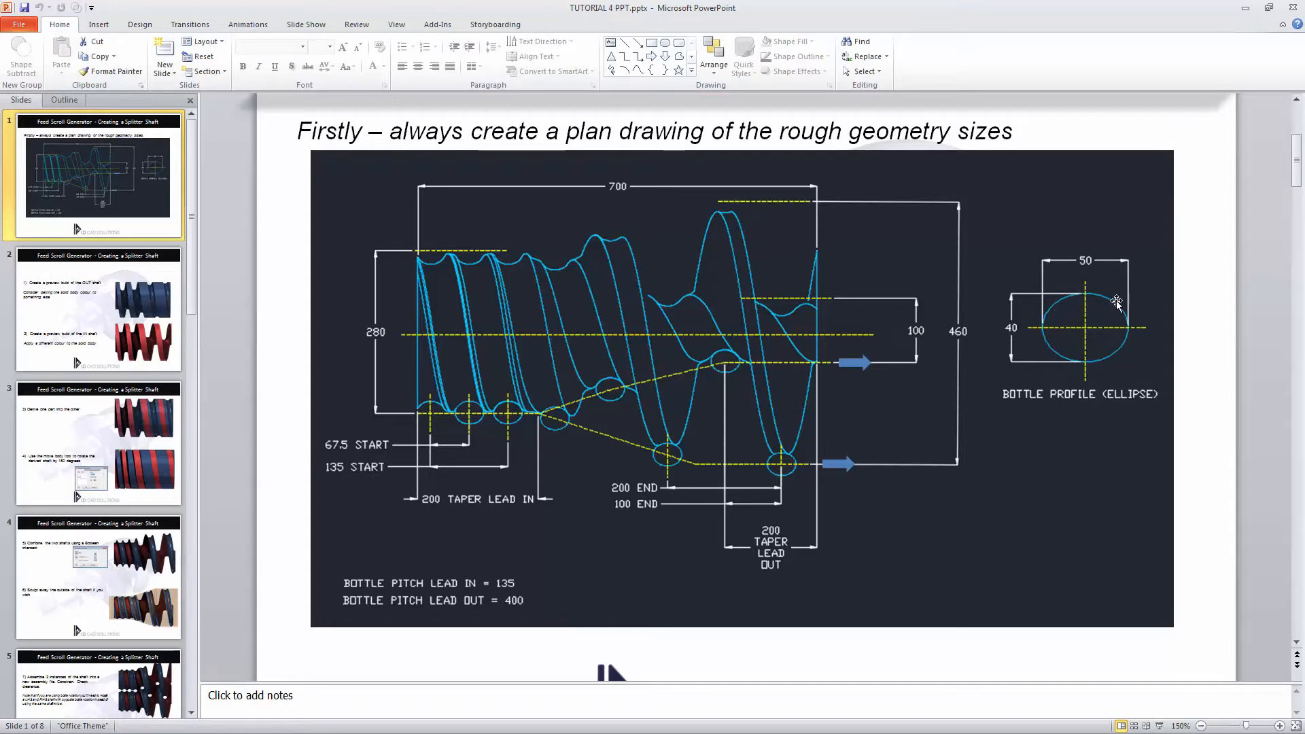
key("alt+Tab")
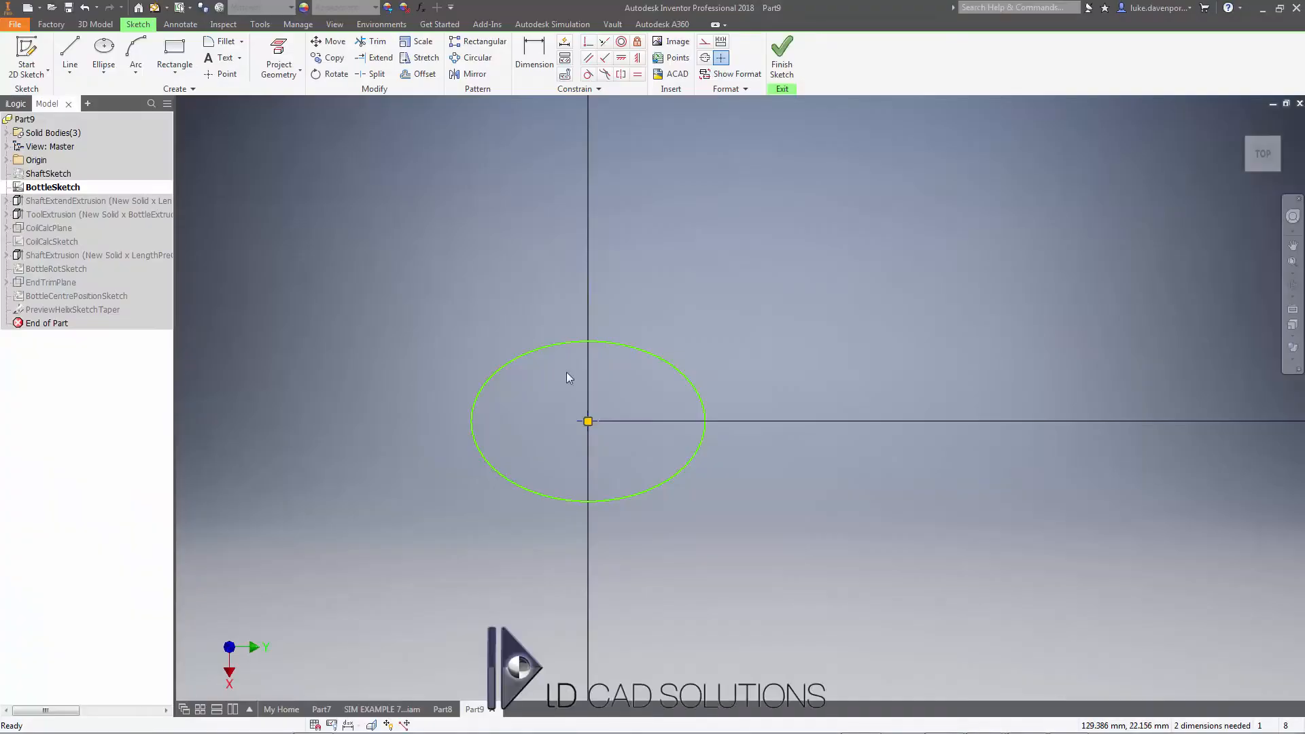
left_click(534, 54)
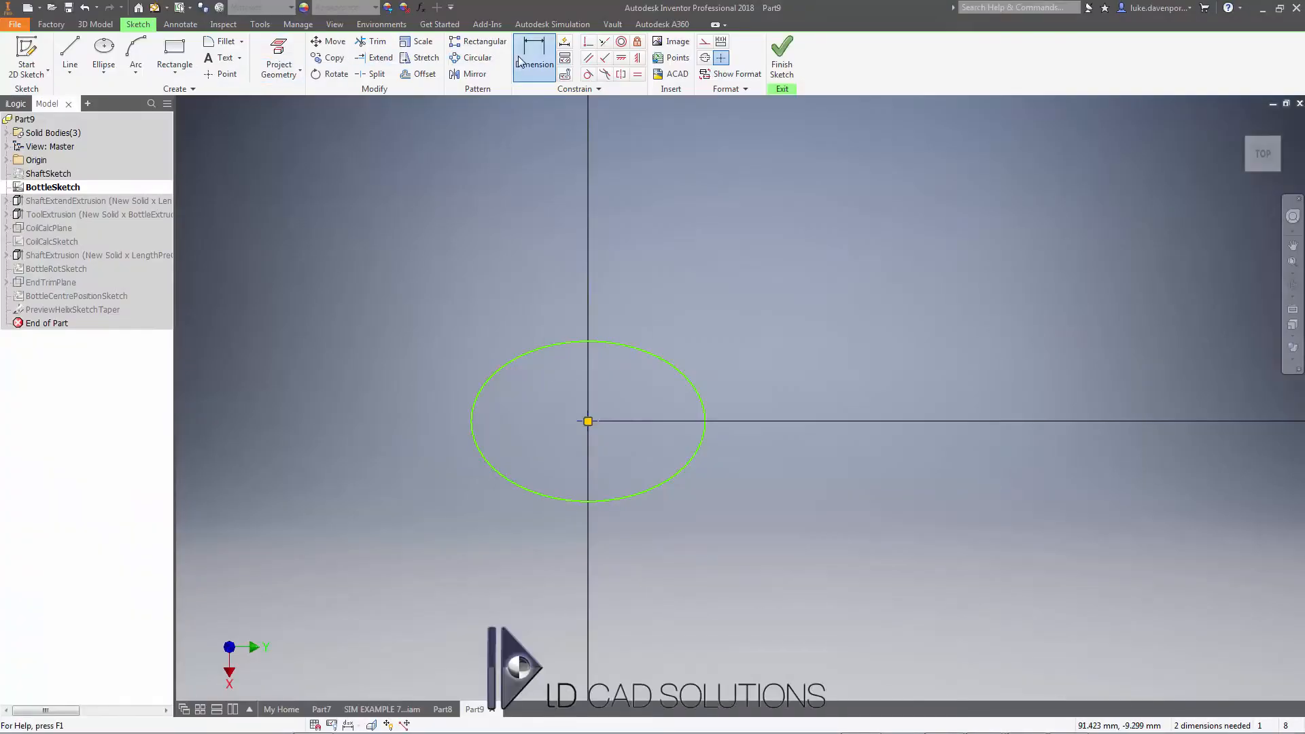
left_click(648, 352)
left_click(636, 307)
type("25")
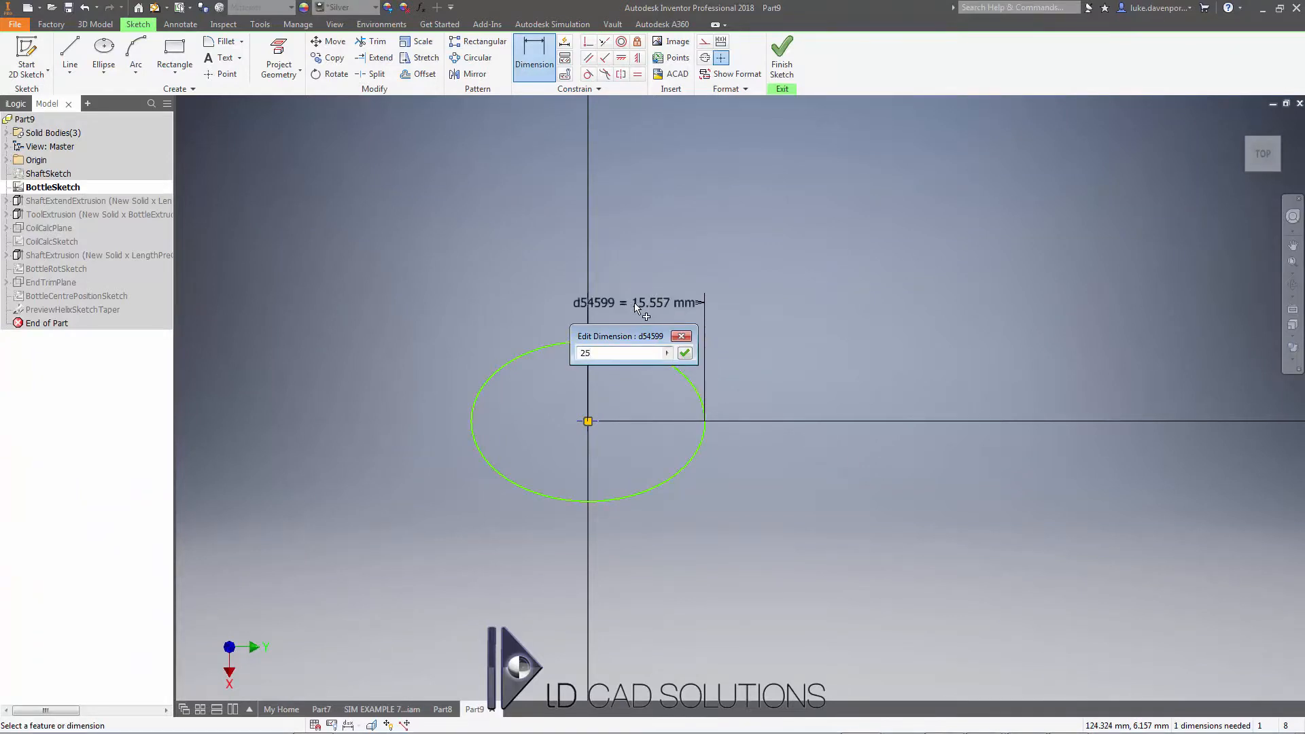
key("Return")
- Dimension the ellipse's vertical half-axis as 20 mm
left_click(724, 369)
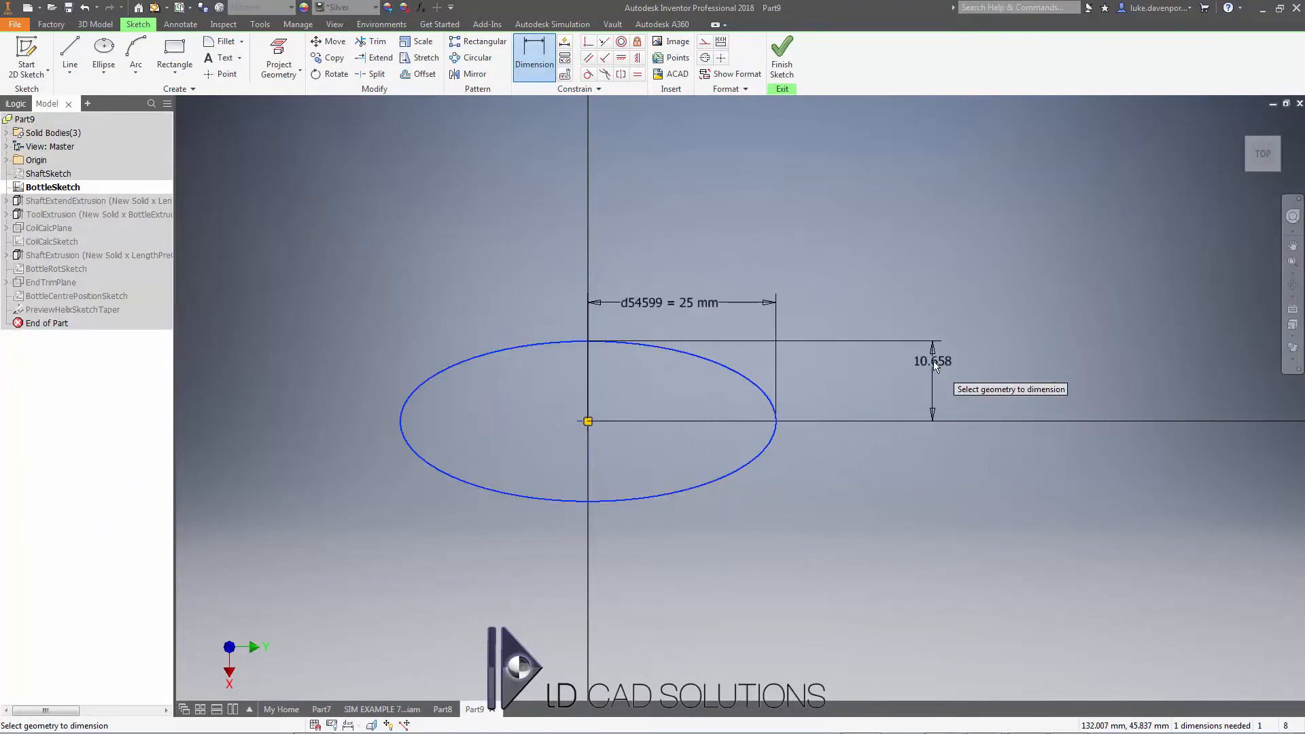
left_click(935, 367)
type("20")
key("Return")
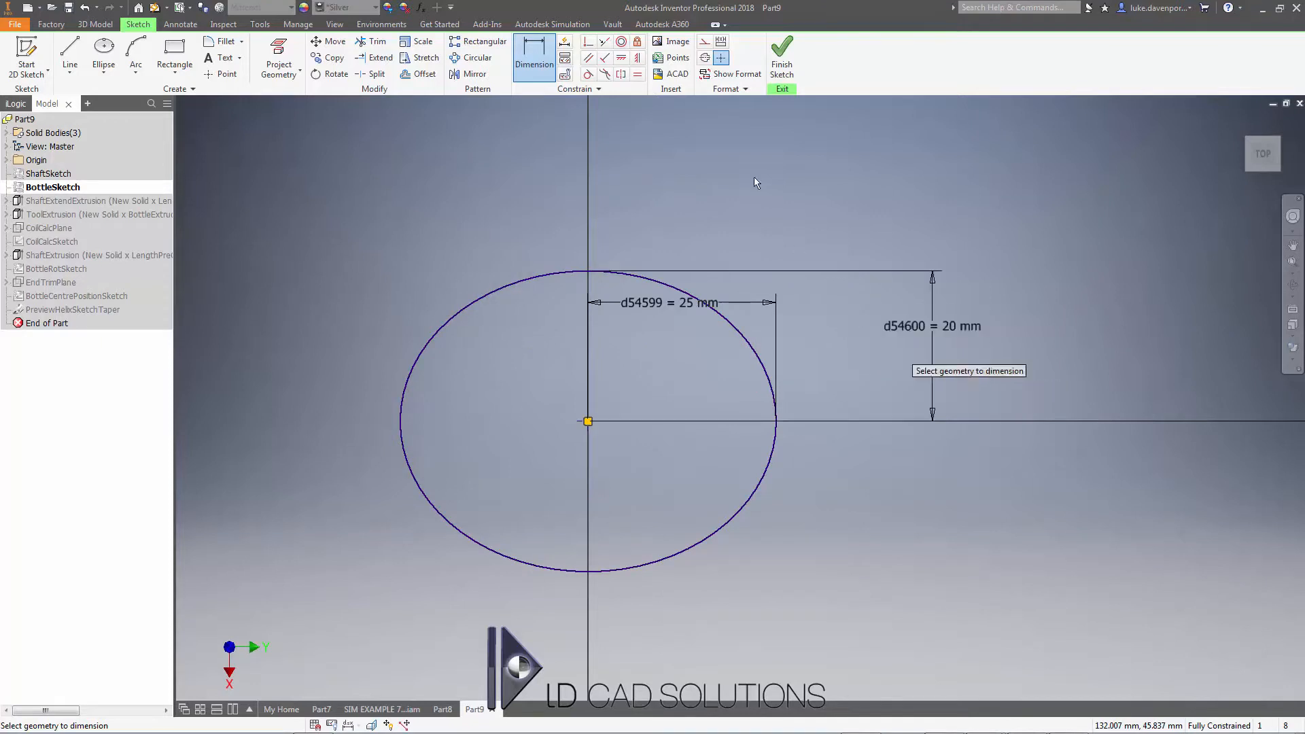
key("Escape")
middle_click_drag(781, 190, 729, 189)
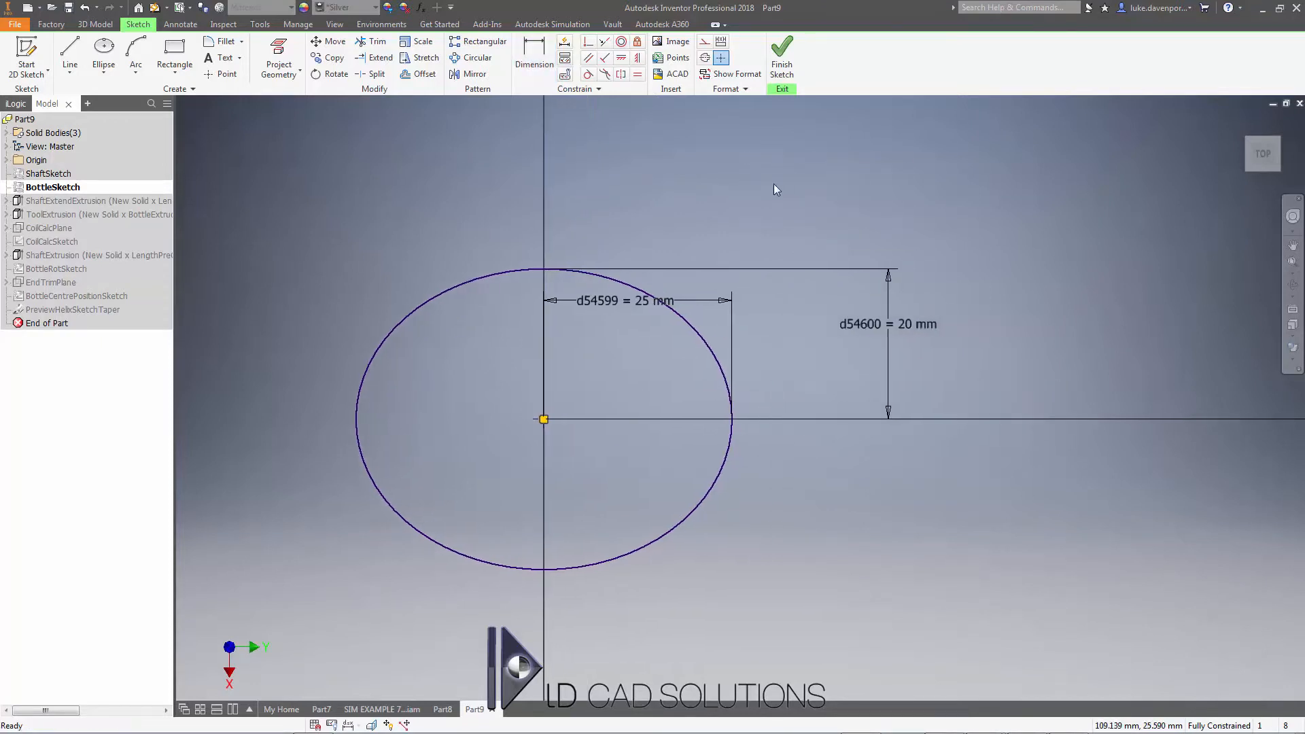
- Finish the bottle sketch and relaunch the Feed Scroll Generator, accepting the automatic rebuild of the ToolExtrusion feature
left_click(781, 65)
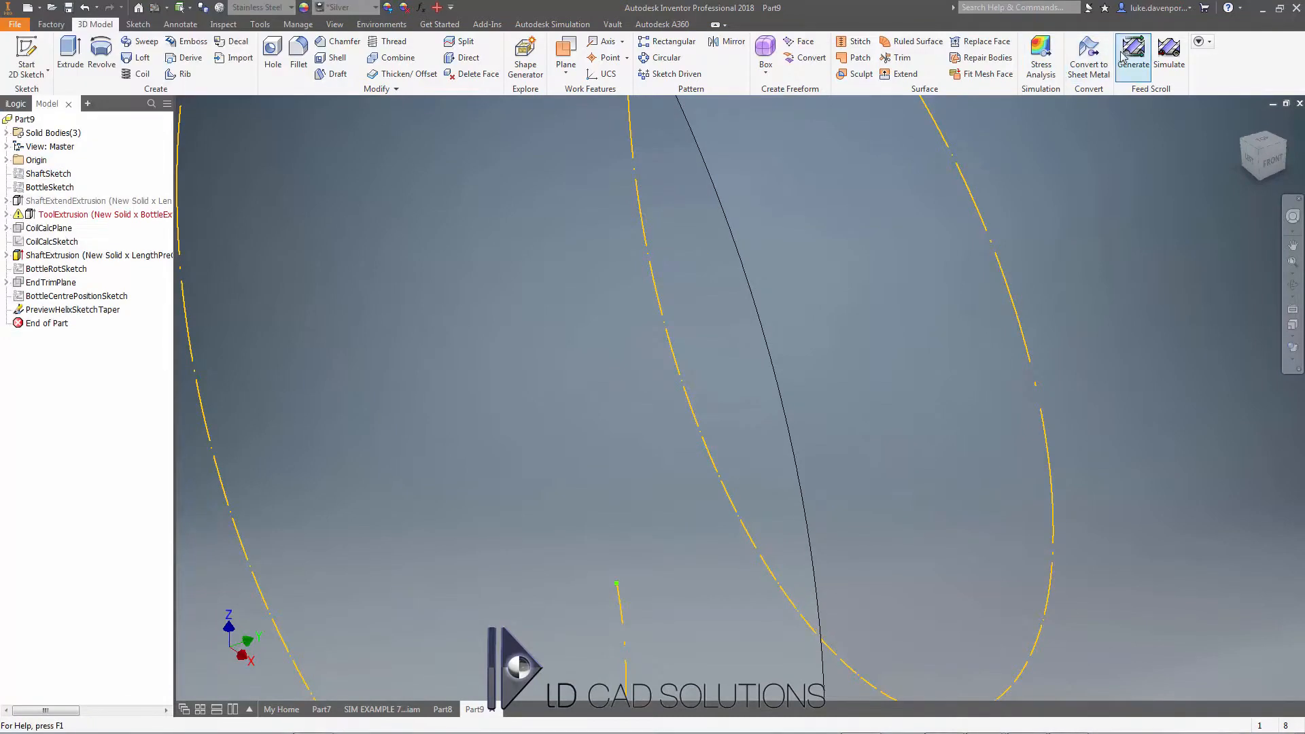
left_click(1133, 54)
left_click(616, 411)
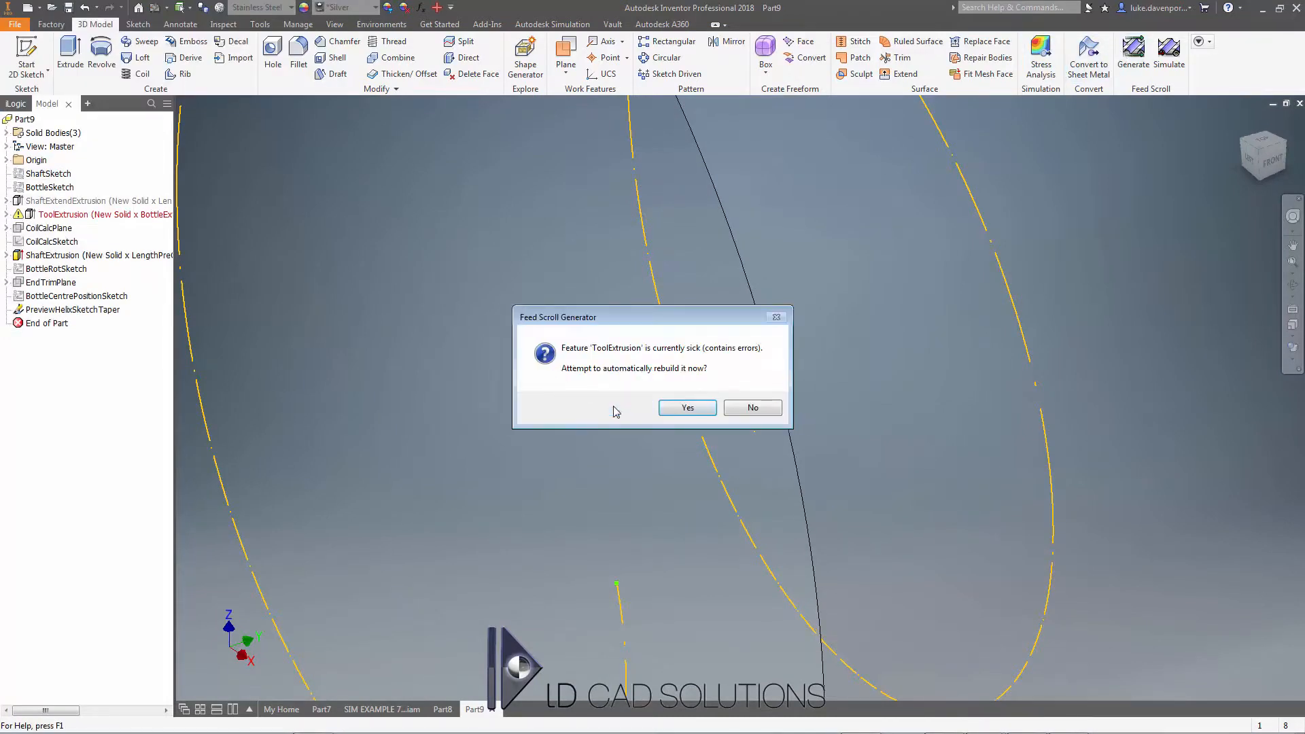
left_click(687, 408)
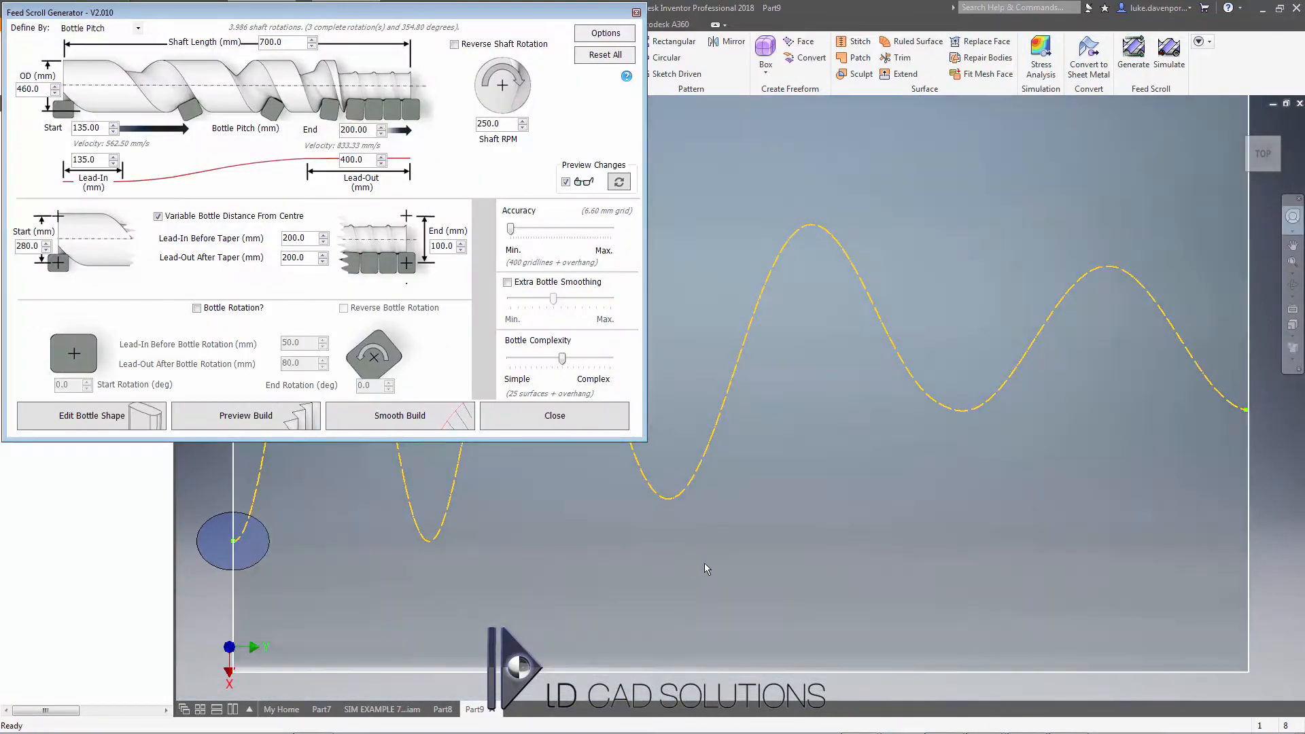
mouse_move(710, 565)
middle_mouse_down()
mouse_move(752, 557)
mouse_move(724, 563)
middle_mouse_up()
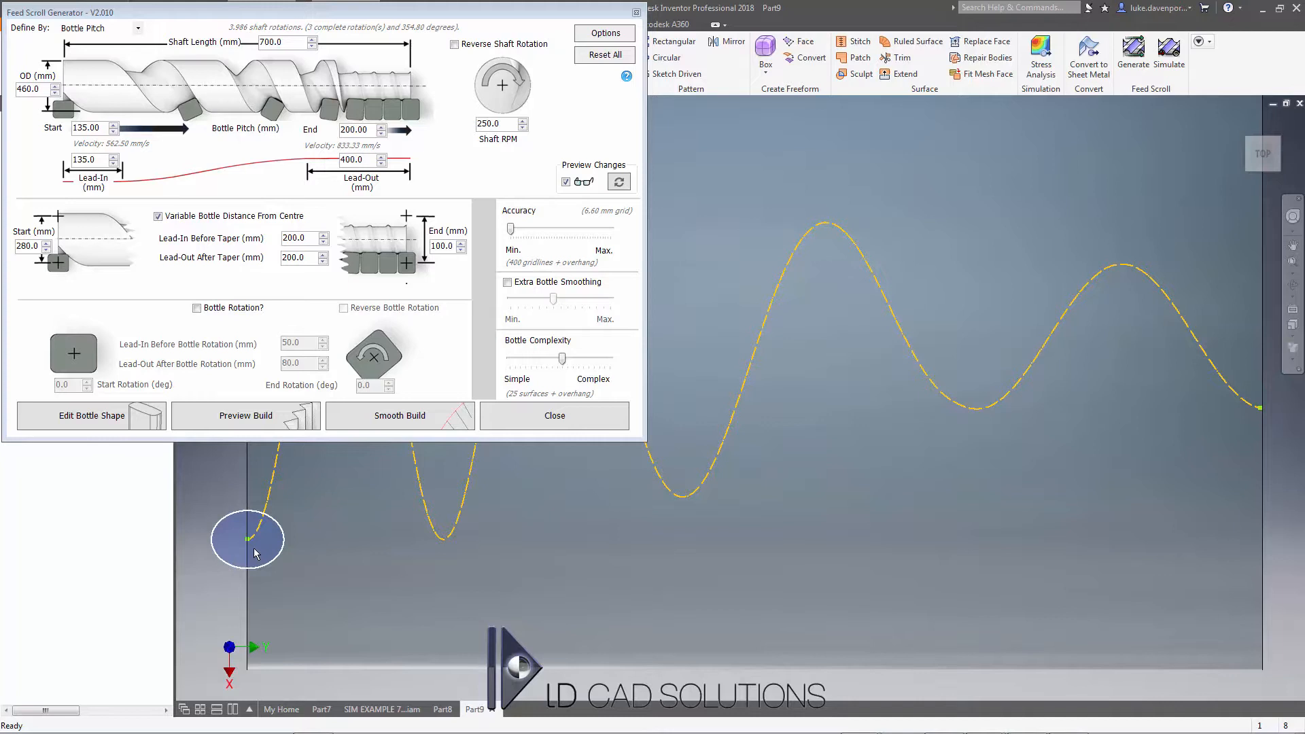
- Reopen the bottle shape for editing and draw three lines from the ellipse's side points, forming an open rectangle extending about 133 mm below it
left_click(99, 418)
scroll(450, 434, "down", 2)
mouse_move(450, 434)
middle_mouse_down()
mouse_move(658, 358)
mouse_move(722, 208)
middle_mouse_up()
left_click(69, 56)
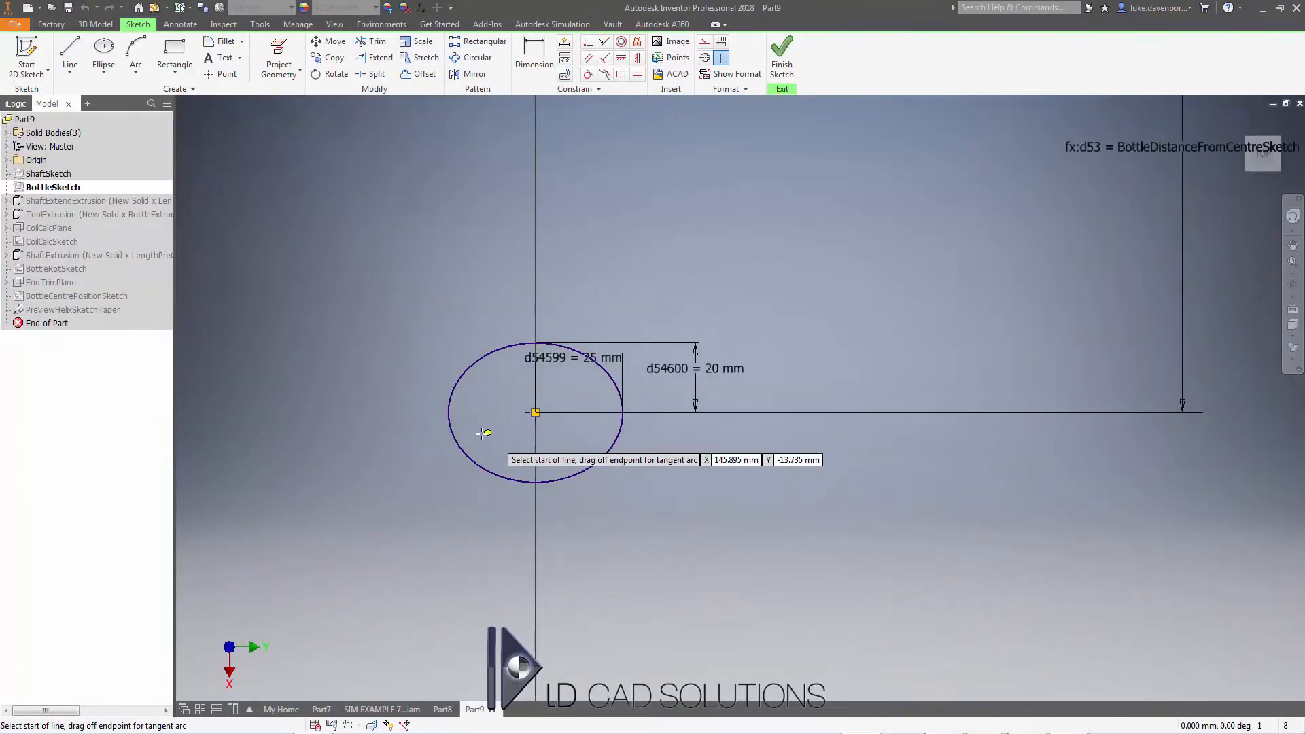
left_click(448, 412)
middle_click_drag(431, 543, 431, 378)
scroll(442, 421, "up", 3)
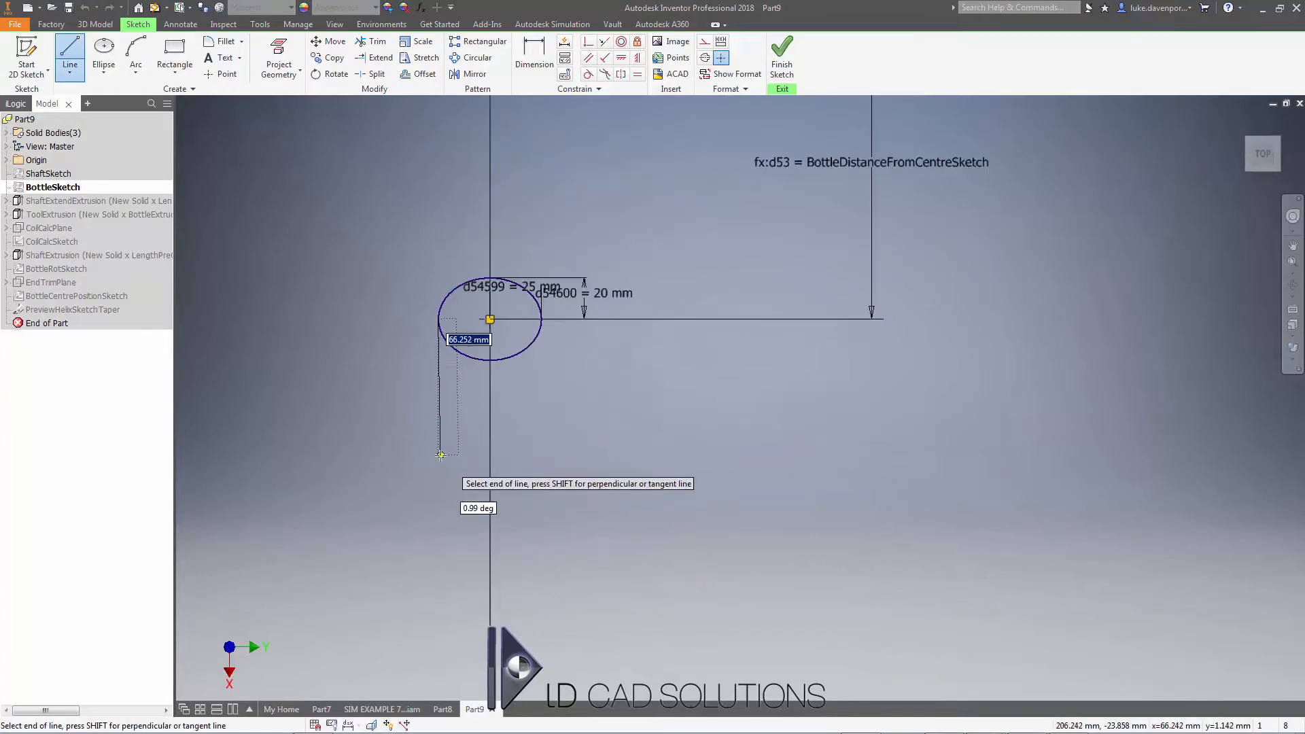
left_click(439, 536)
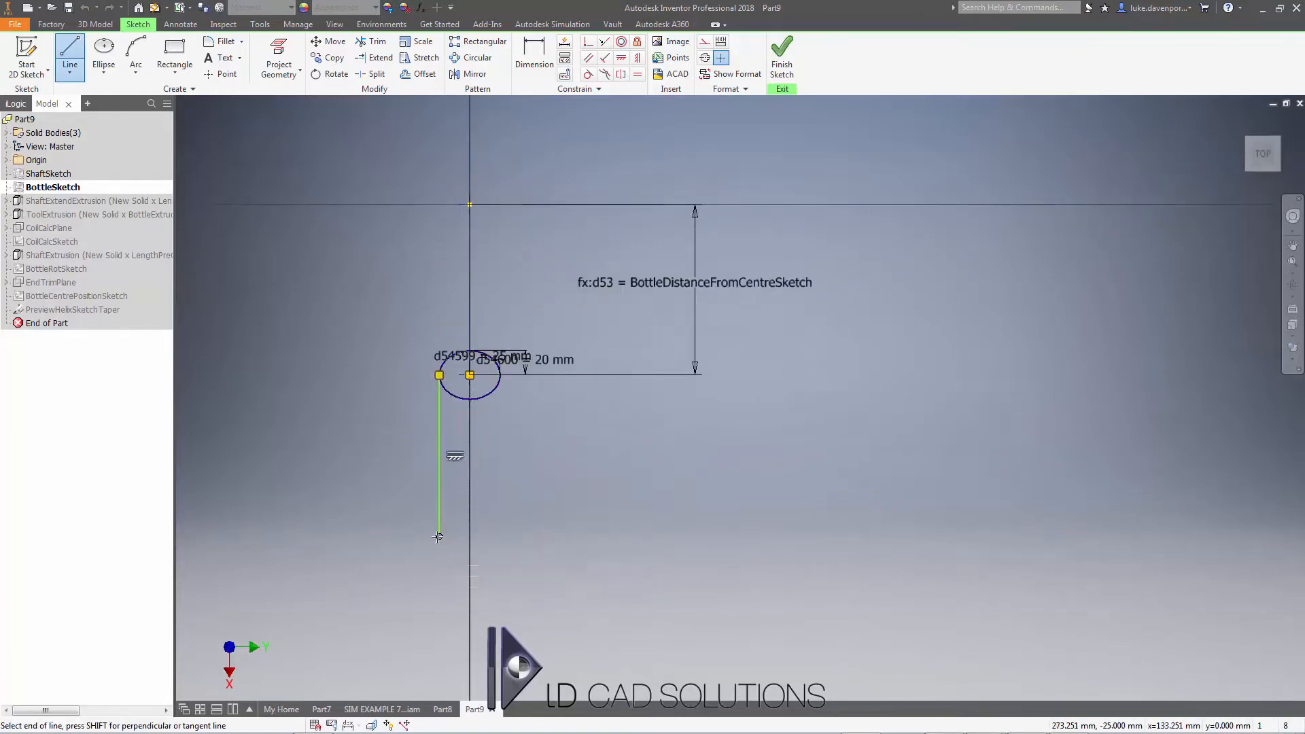
left_click(500, 536)
left_click(500, 375)
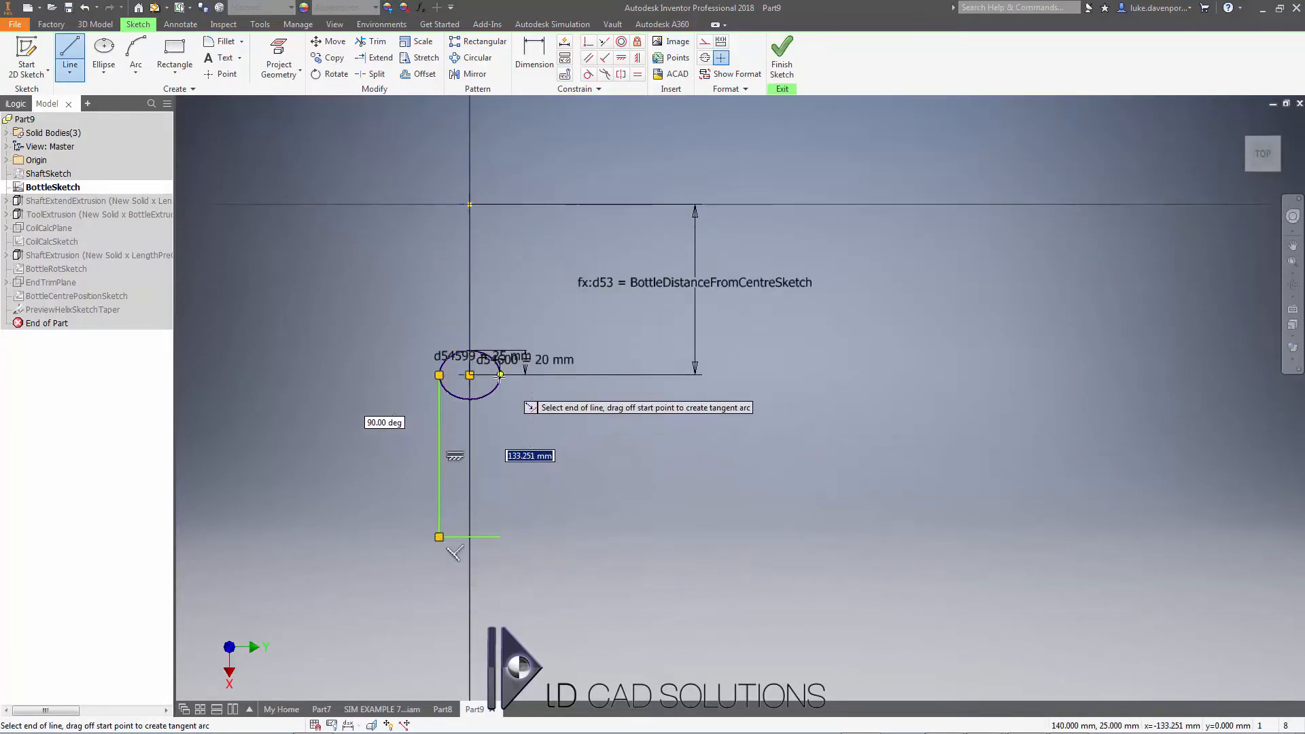
middle_click_drag(525, 478, 546, 496)
scroll(517, 476, "down", 1)
key("Escape")
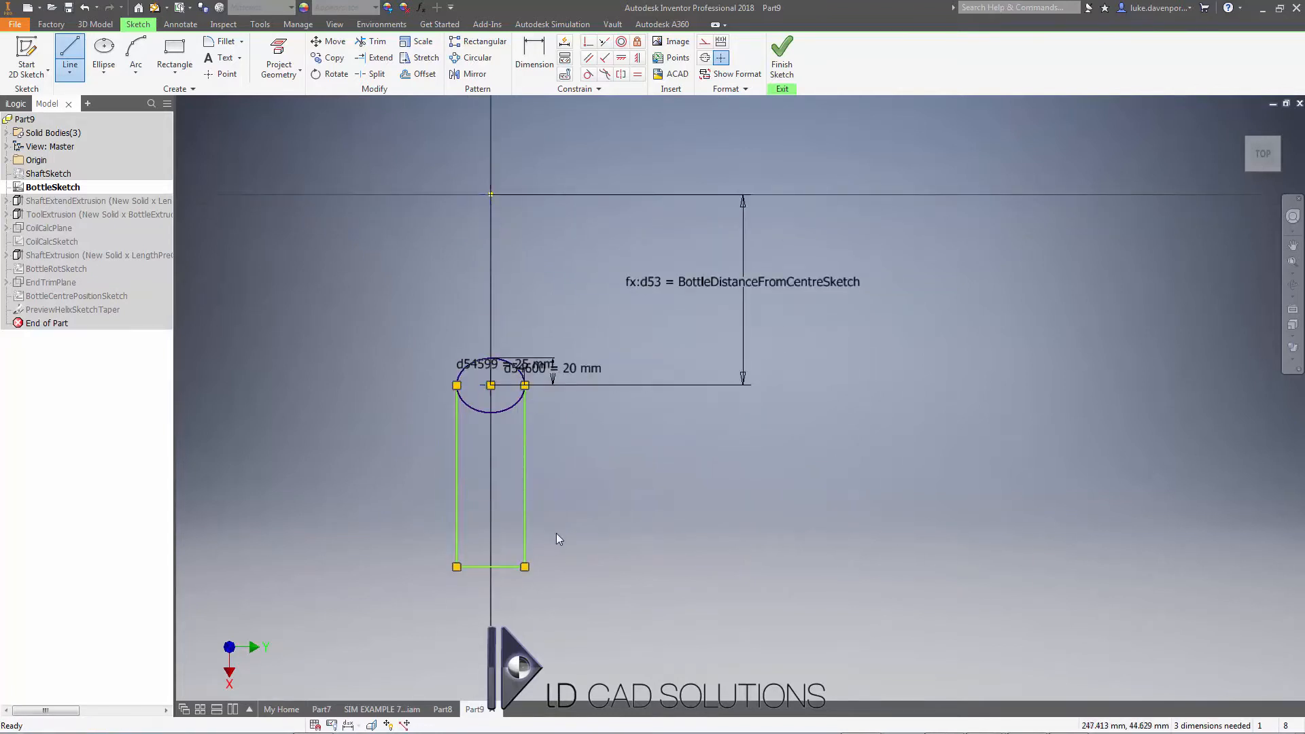
- Trim away the lower half of the ellipse to leave one closed, round-topped bottle profile
middle_click_drag(505, 543, 497, 499)
scroll(492, 499, "down", 3)
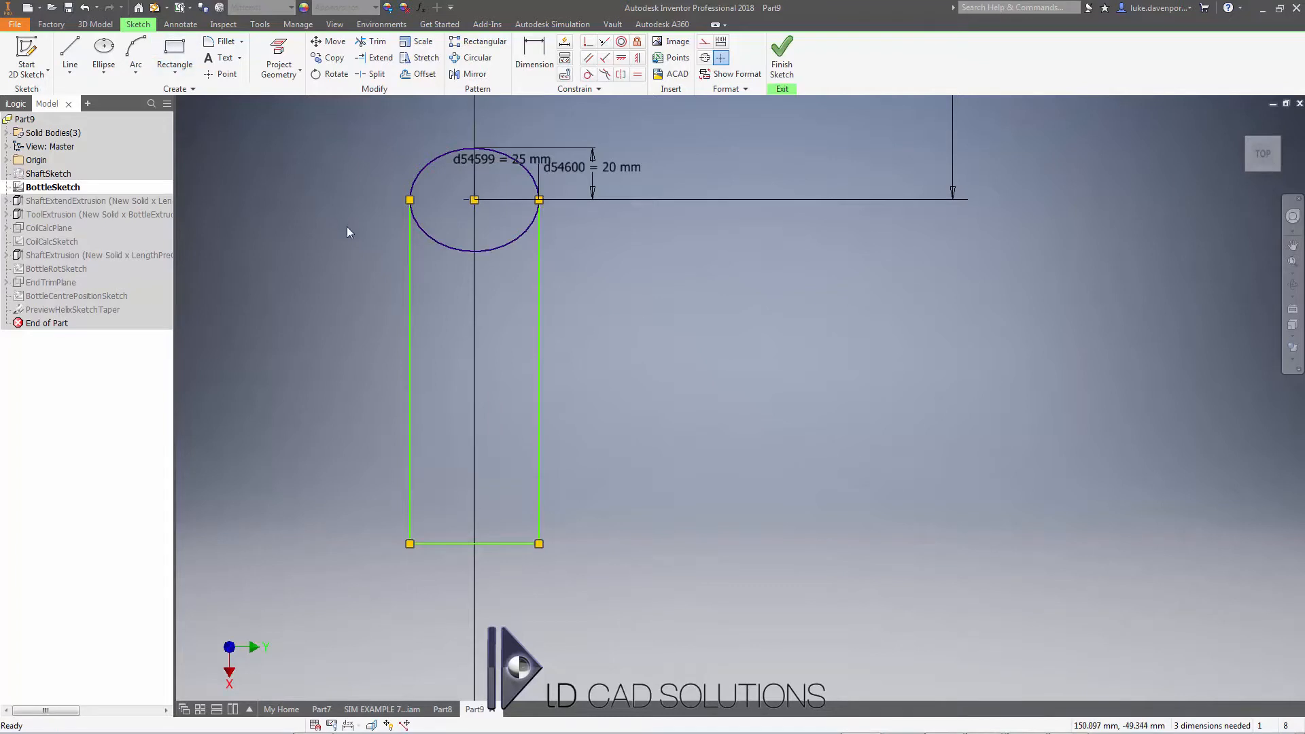
left_click(372, 42)
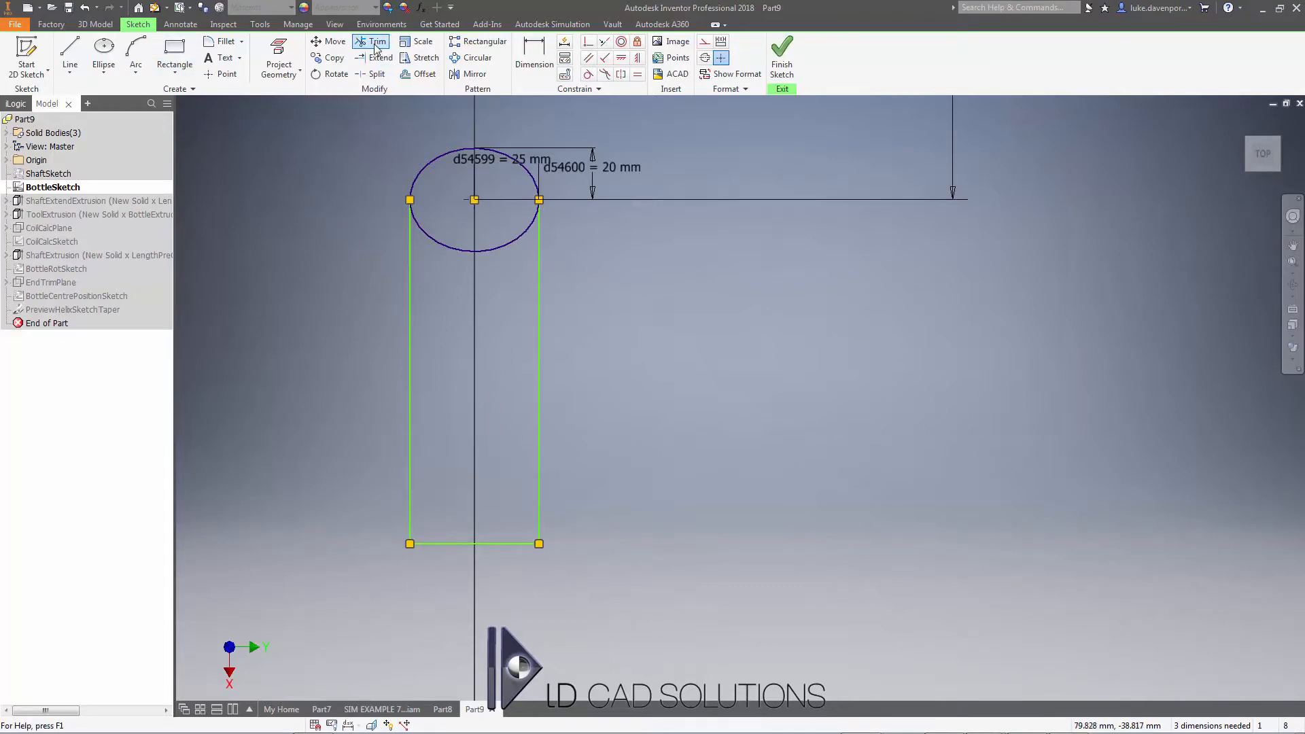
left_click(511, 243)
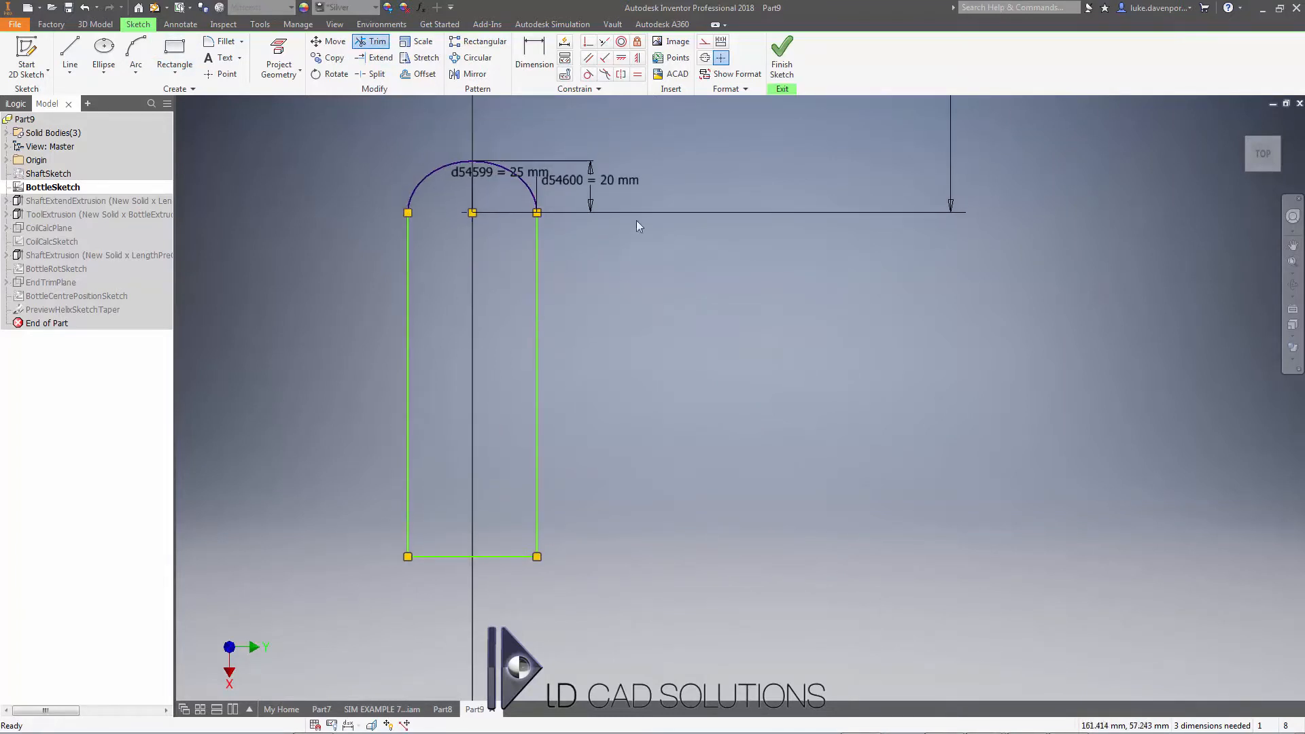
key("Escape")
- Finish the edited bottle sketch and return to the Feed Scroll Generator
left_click(788, 57)
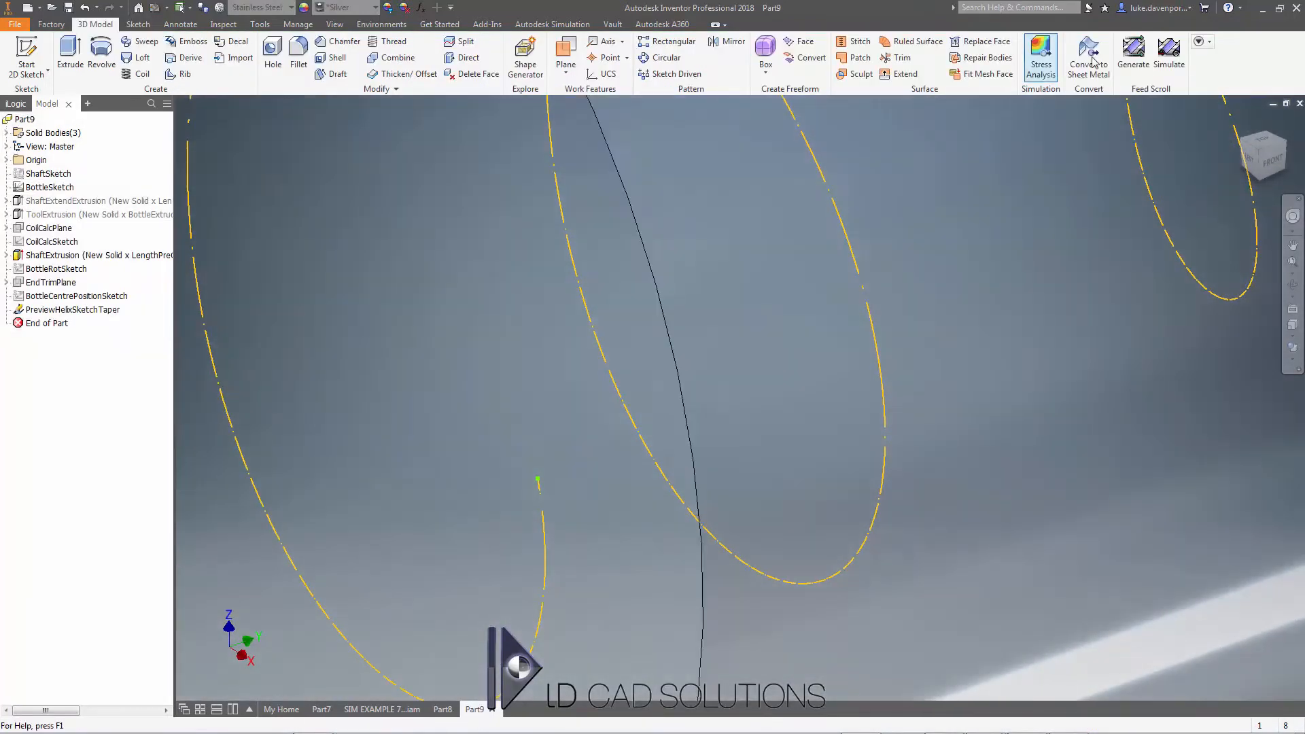
left_click(1131, 54)
left_click(631, 408)
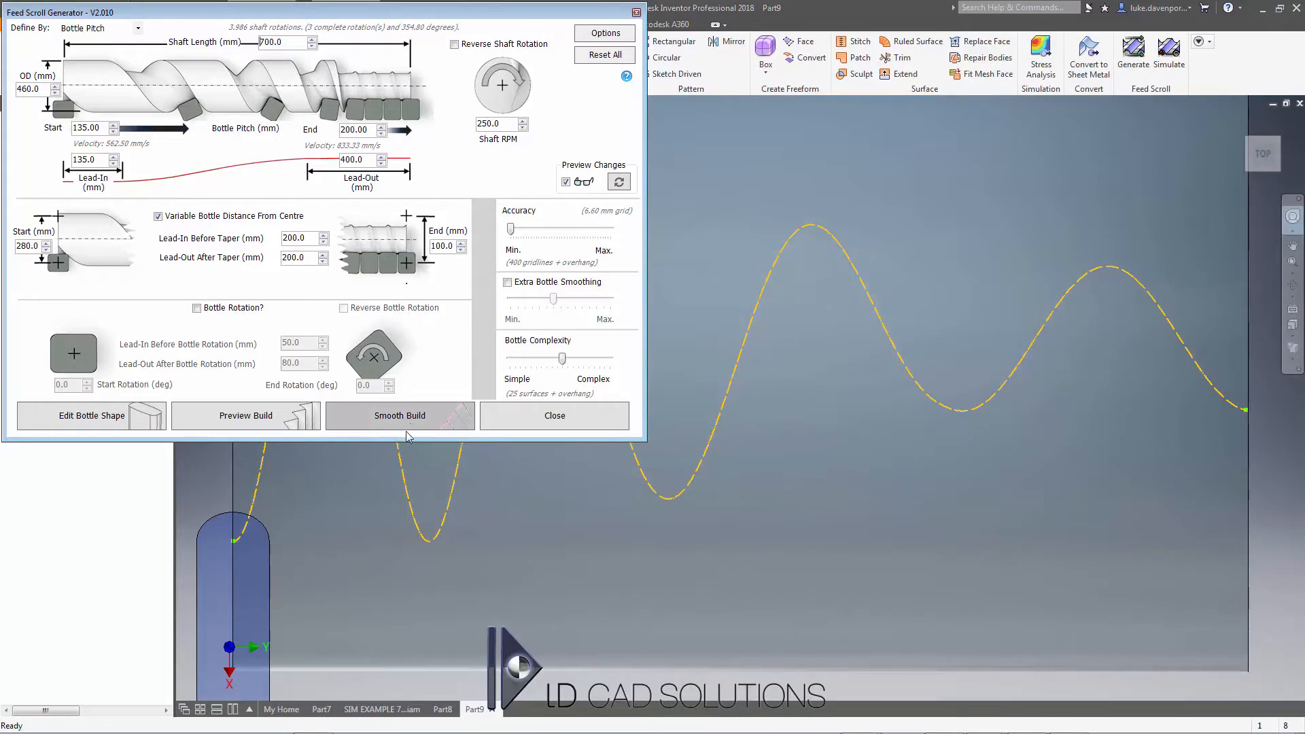
- Generate a preview build of the feed scroll, then close the generator and view the whole shaft
left_click(250, 421)
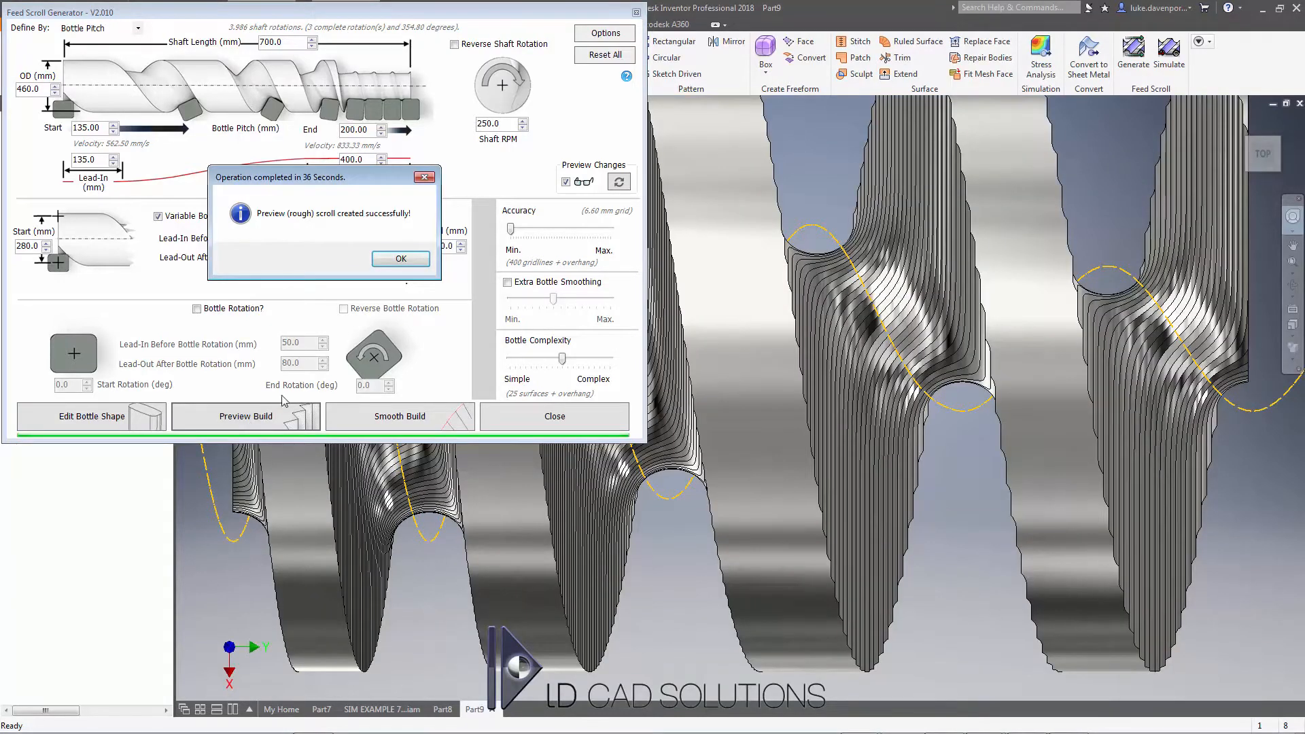
left_click(400, 258)
left_click(503, 417)
scroll(547, 474, "down", 2)
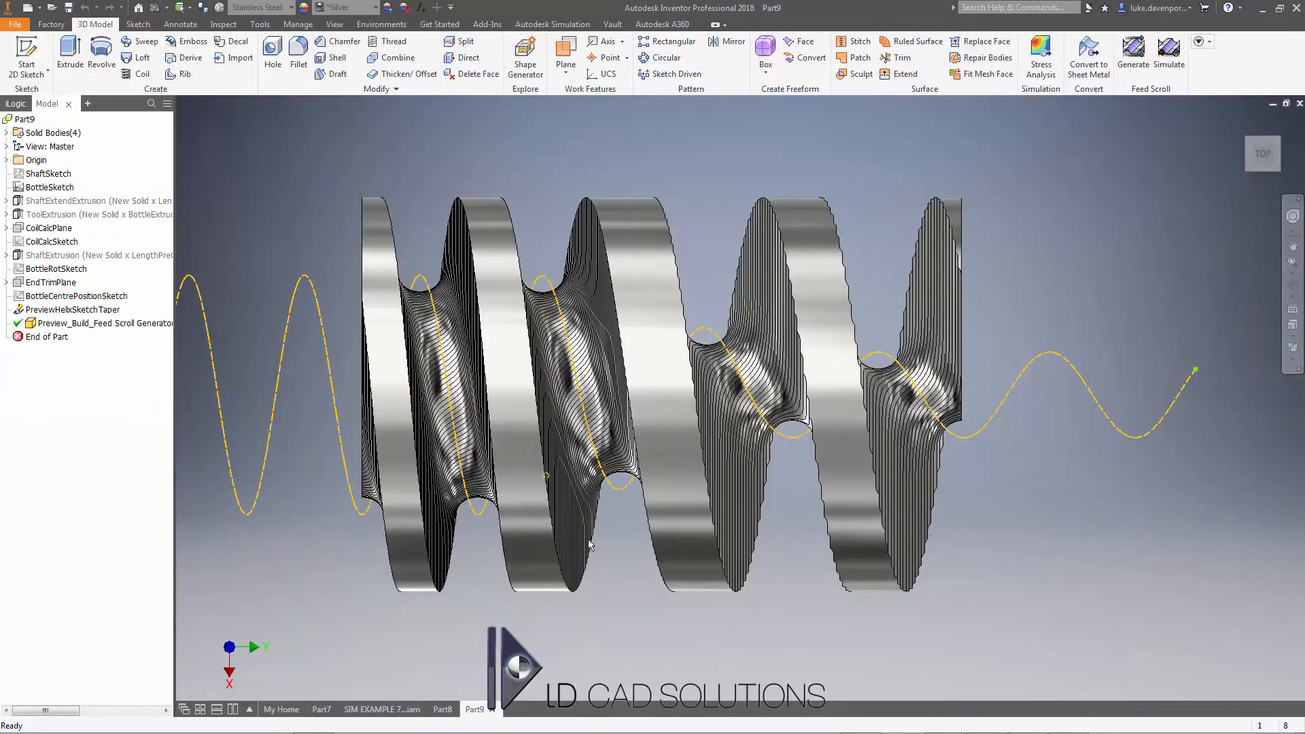
middle_click_drag(678, 632, 660, 646)
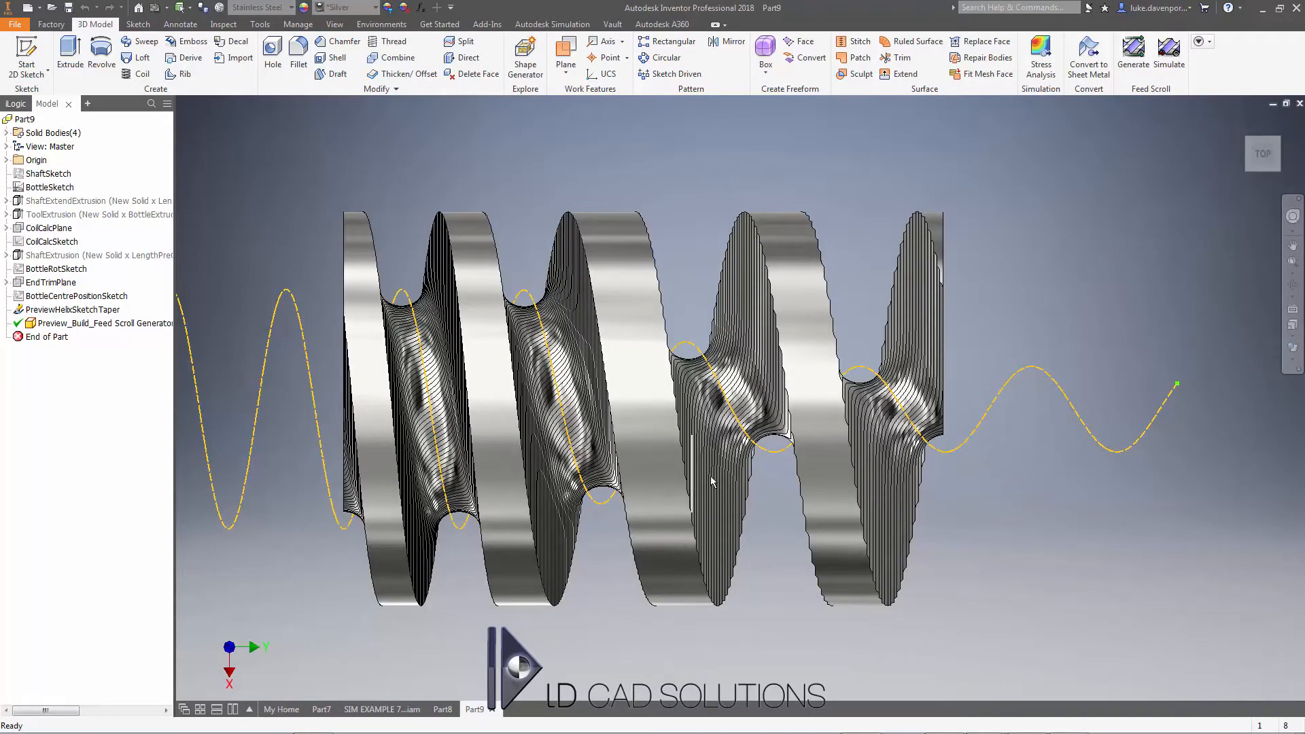
middle_click_drag(1035, 469, 1020, 484)
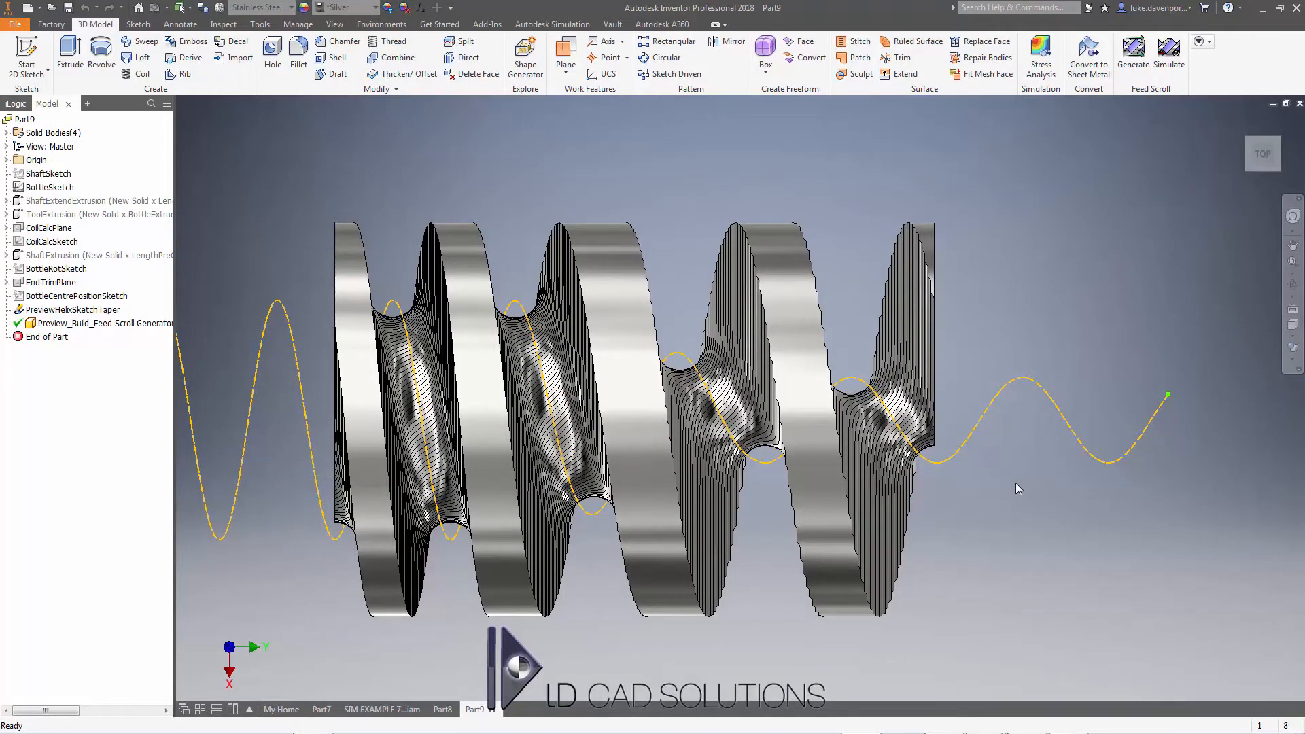
- Save the part as SPLITTER IN in the FEED SCROLL VIDEO folder
key("ctrl+s")
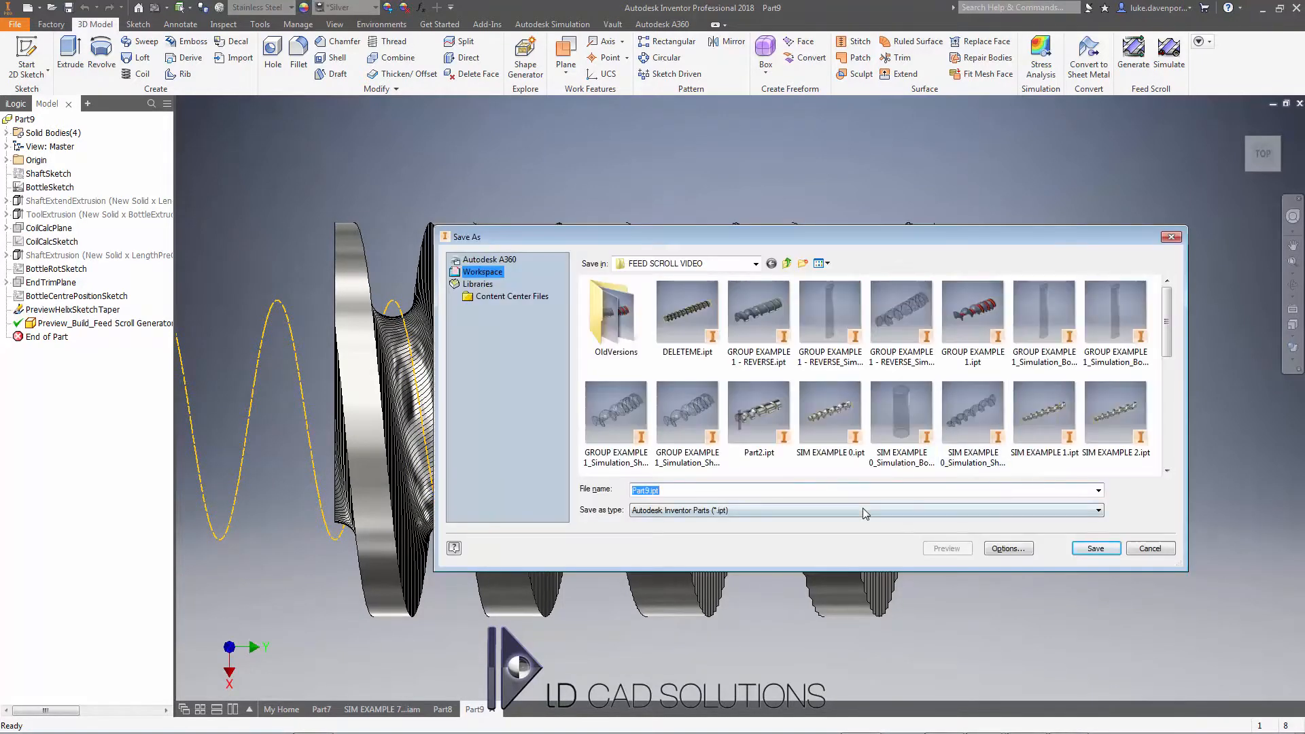
type("SPLITTER IN")
key("Return")
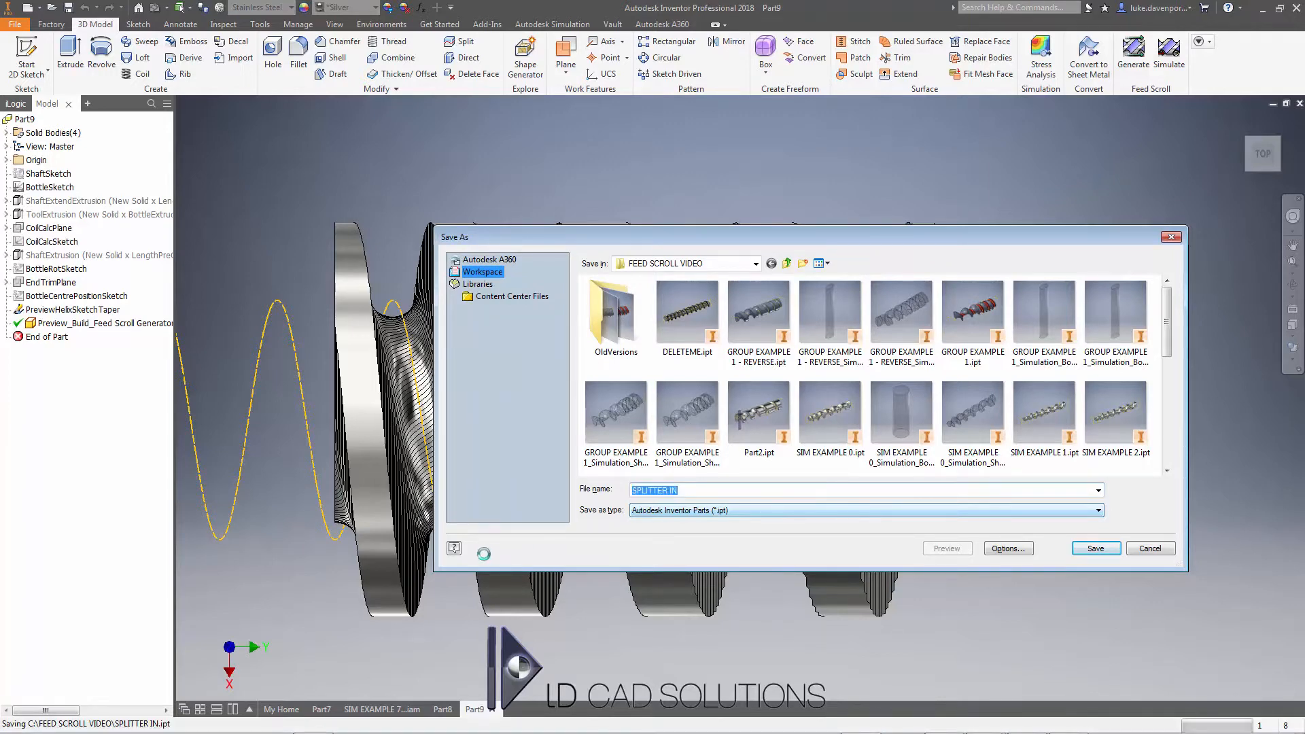
middle_click_drag(809, 231, 845, 227)
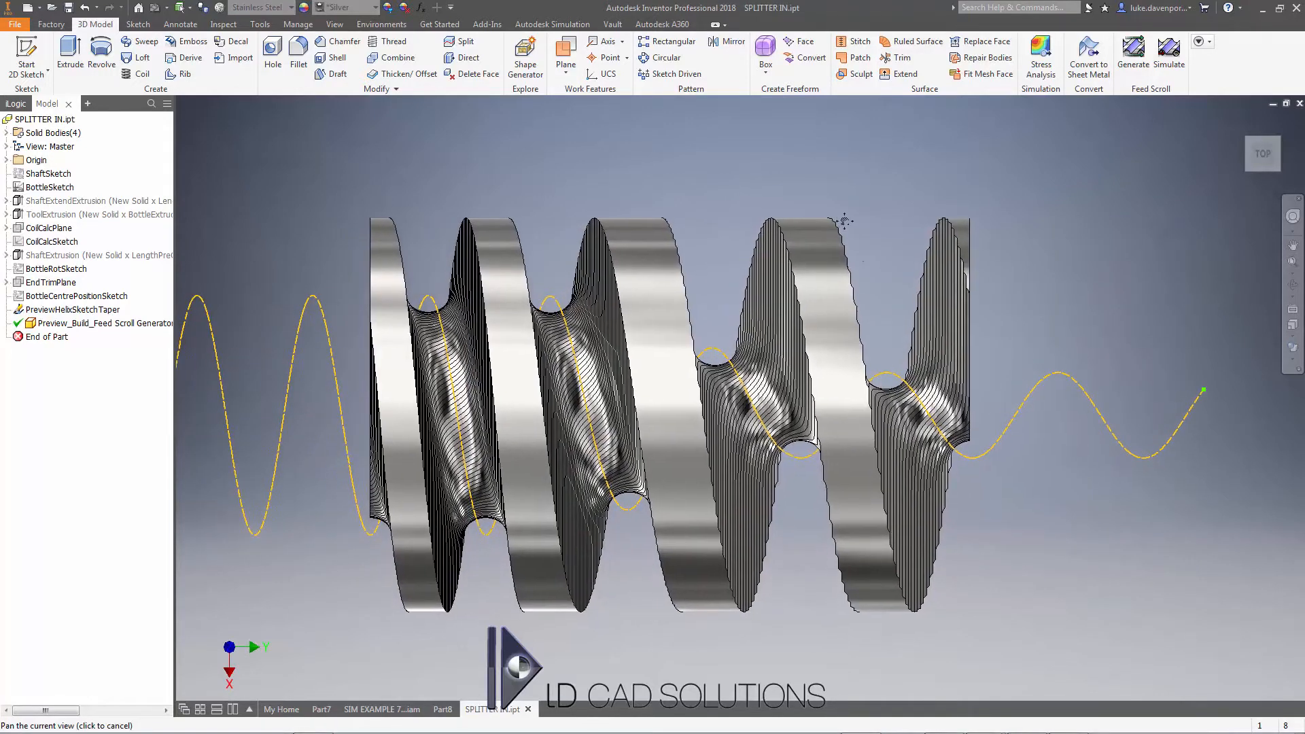
- Save a copy of the part as SPLITTER OUT in the FEED SCROLL VIDEO folder
left_click(18, 31)
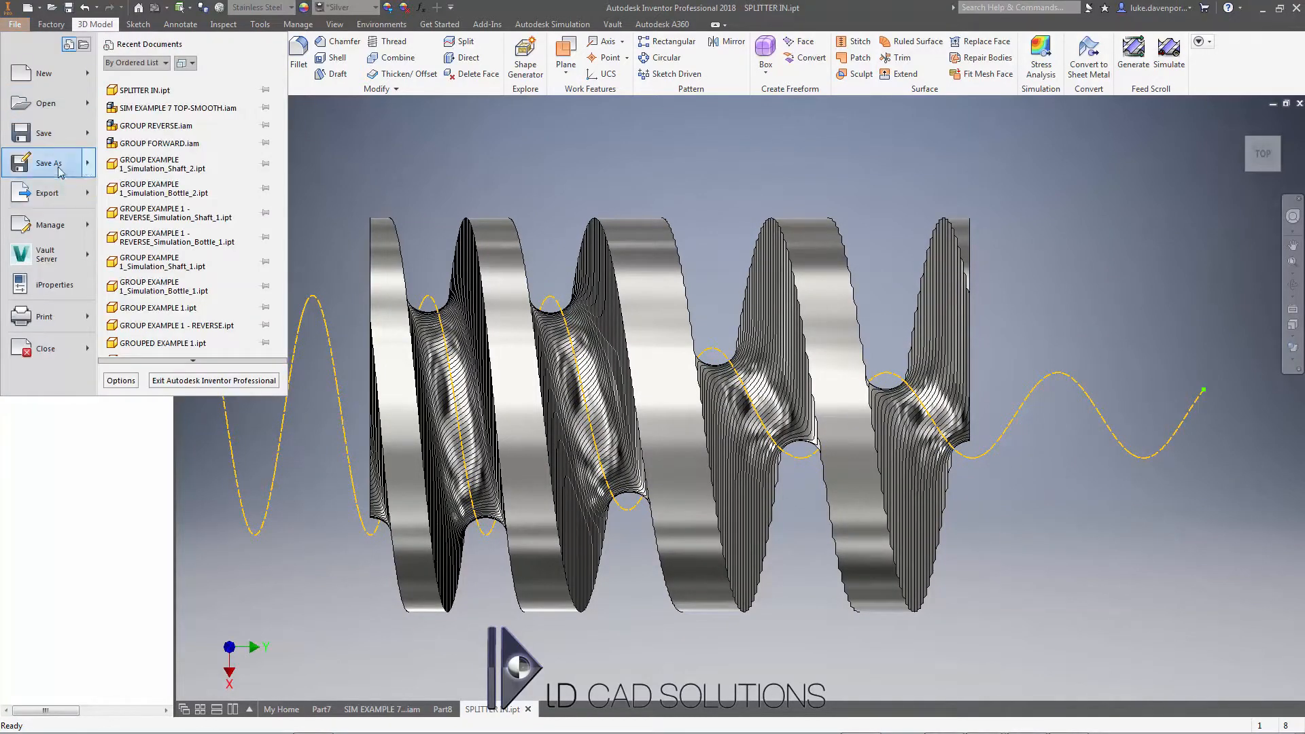
mouse_move(90, 170)
left_click(145, 149)
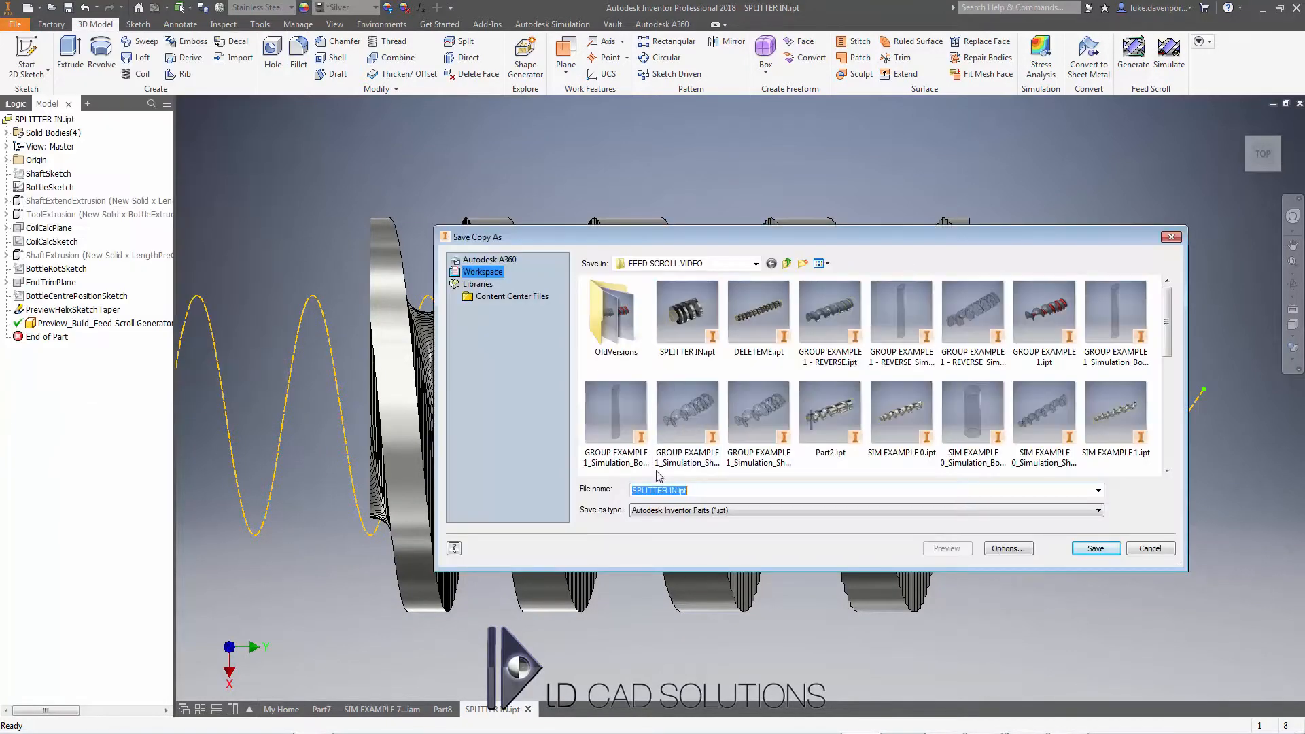
left_click(677, 490)
type("OUT")
key("Return")
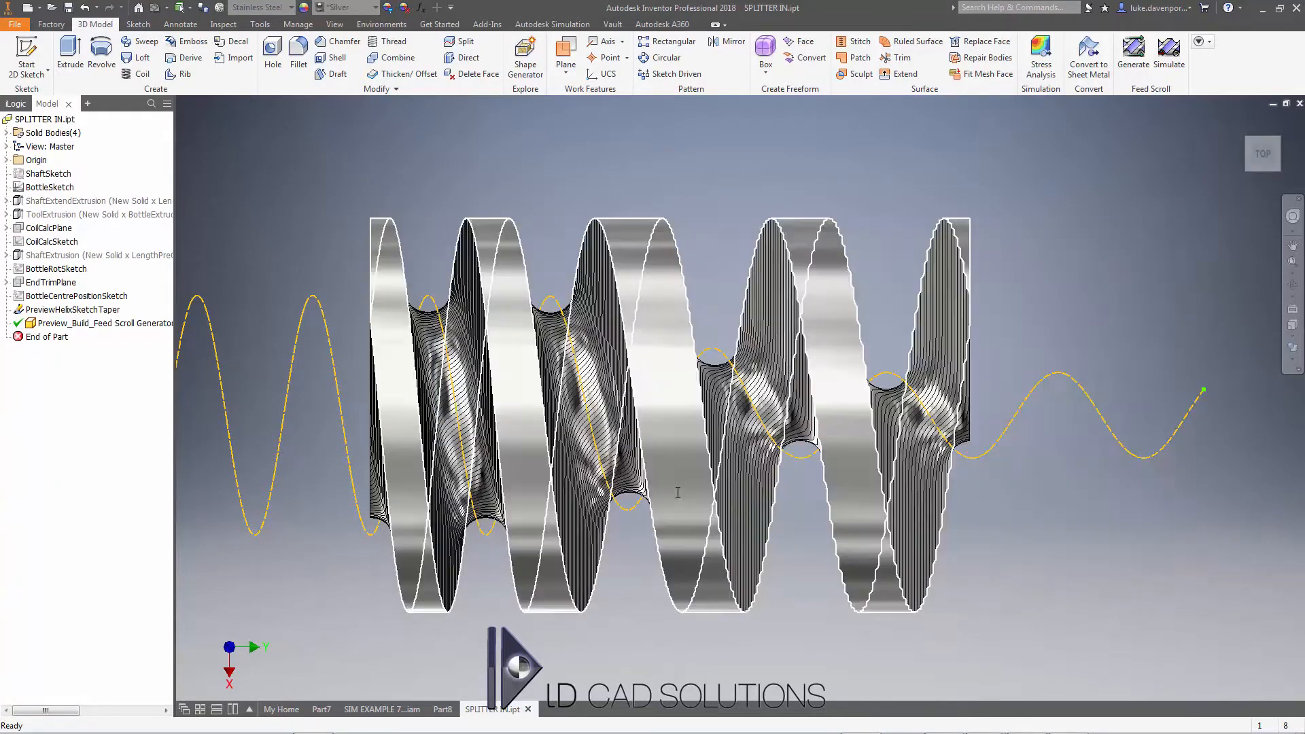
middle_click_drag(356, 202, 371, 202)
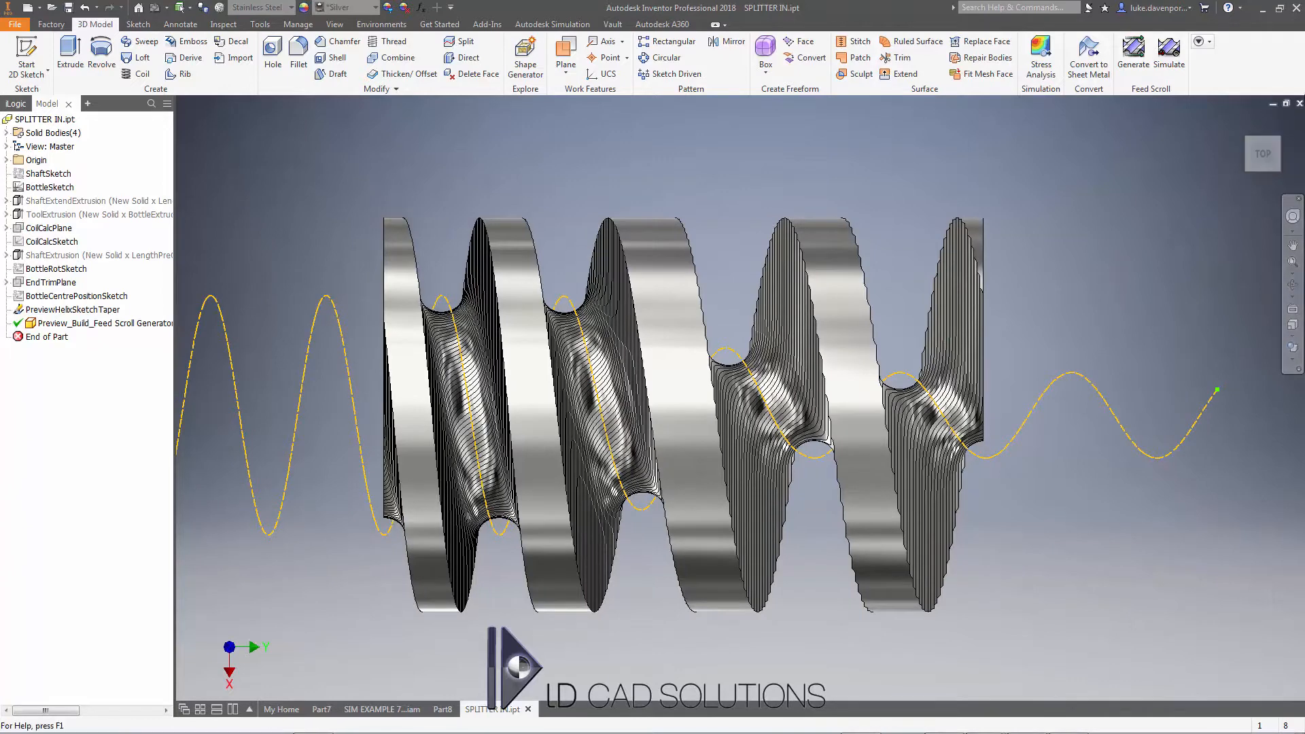
- Close the SPLITTER IN part, open SPLITTER OUT and show the whole shaft
left_click(1299, 104)
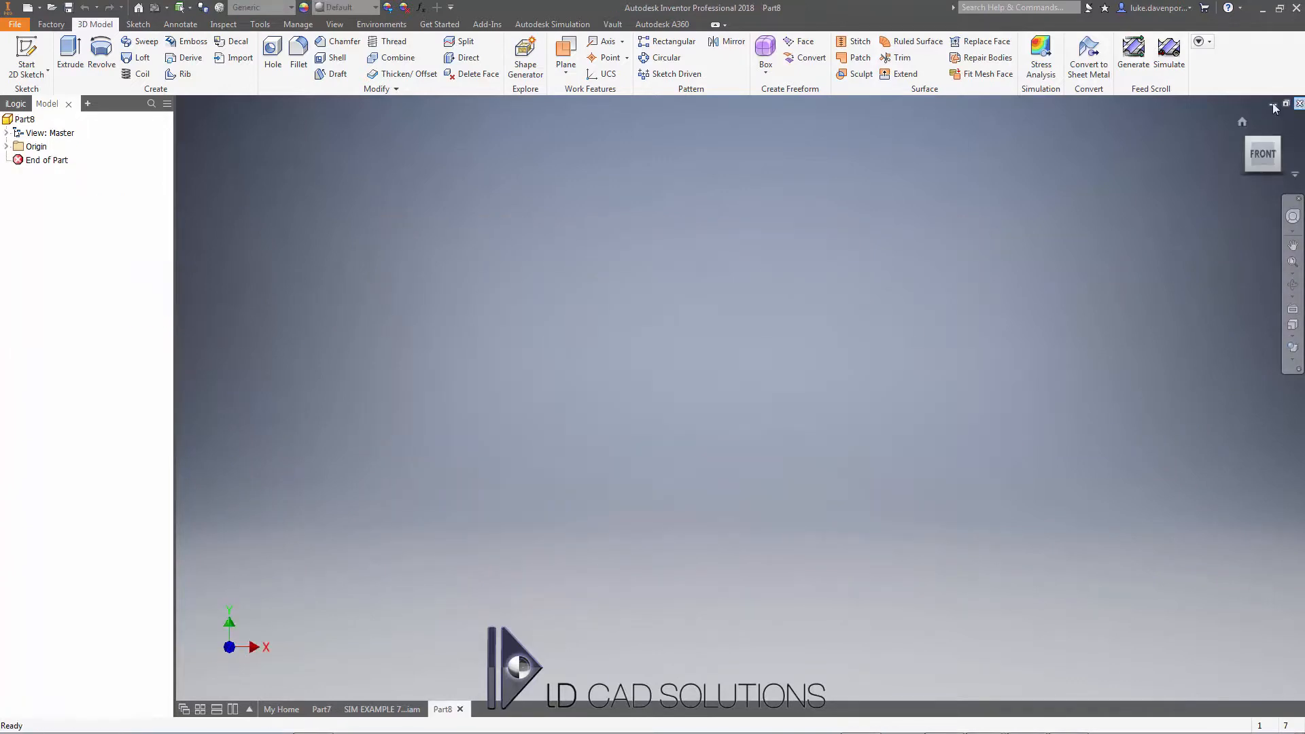
left_click(12, 26)
left_click(39, 106)
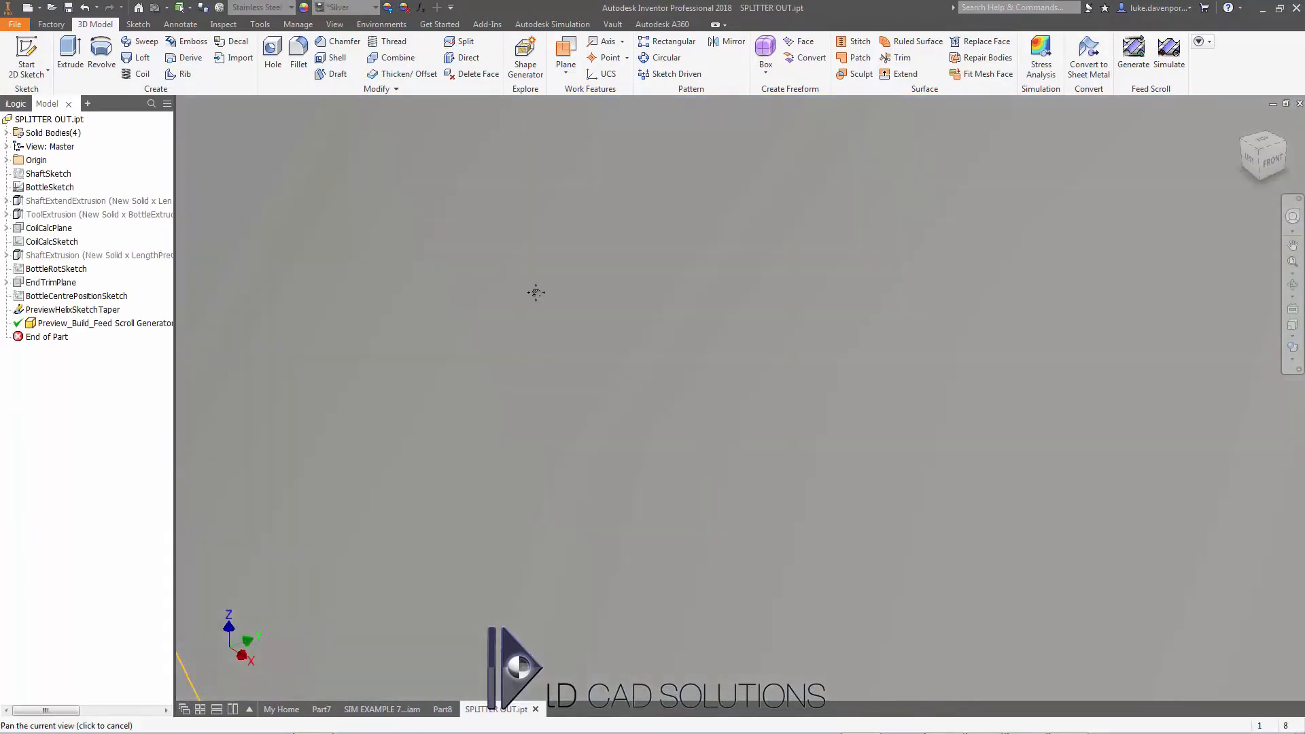
key("F6")
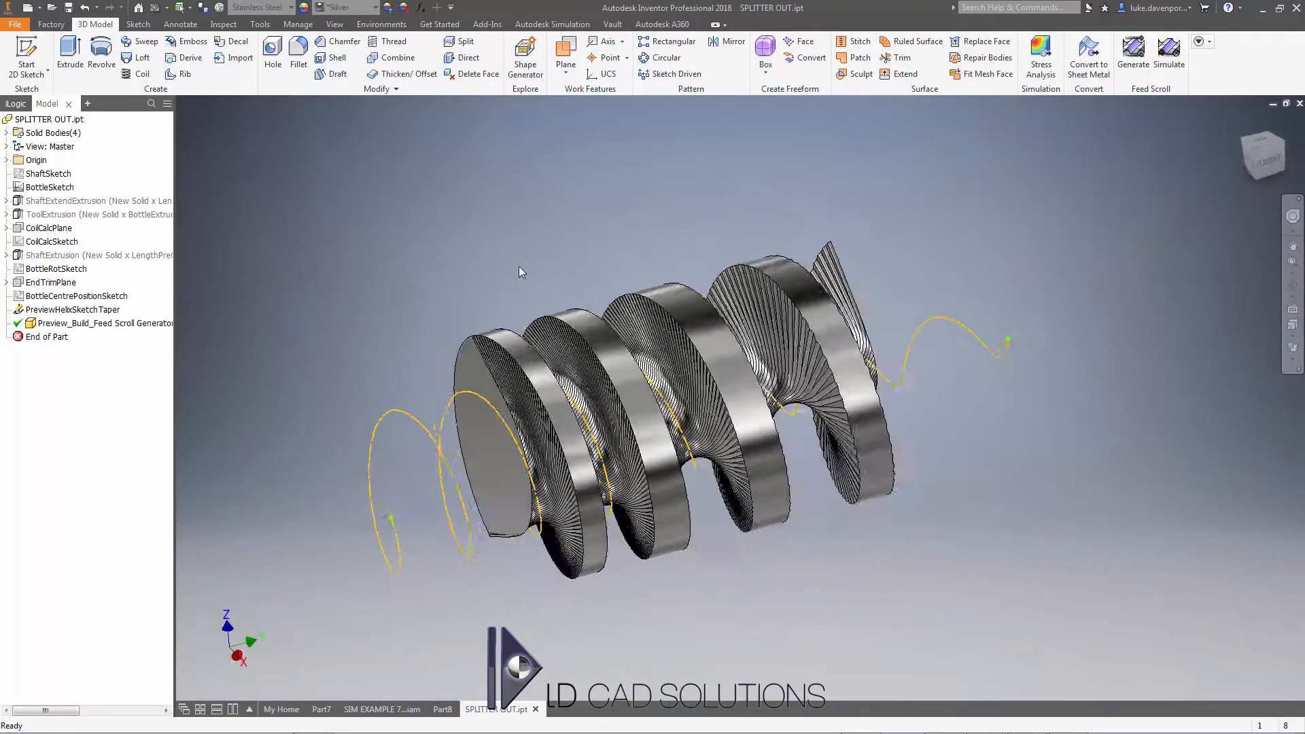
- Load the active model's settings into the Feed Scroll Generator and set the end bottle distance to 460 mm, following the plan drawing
left_click(1133, 51)
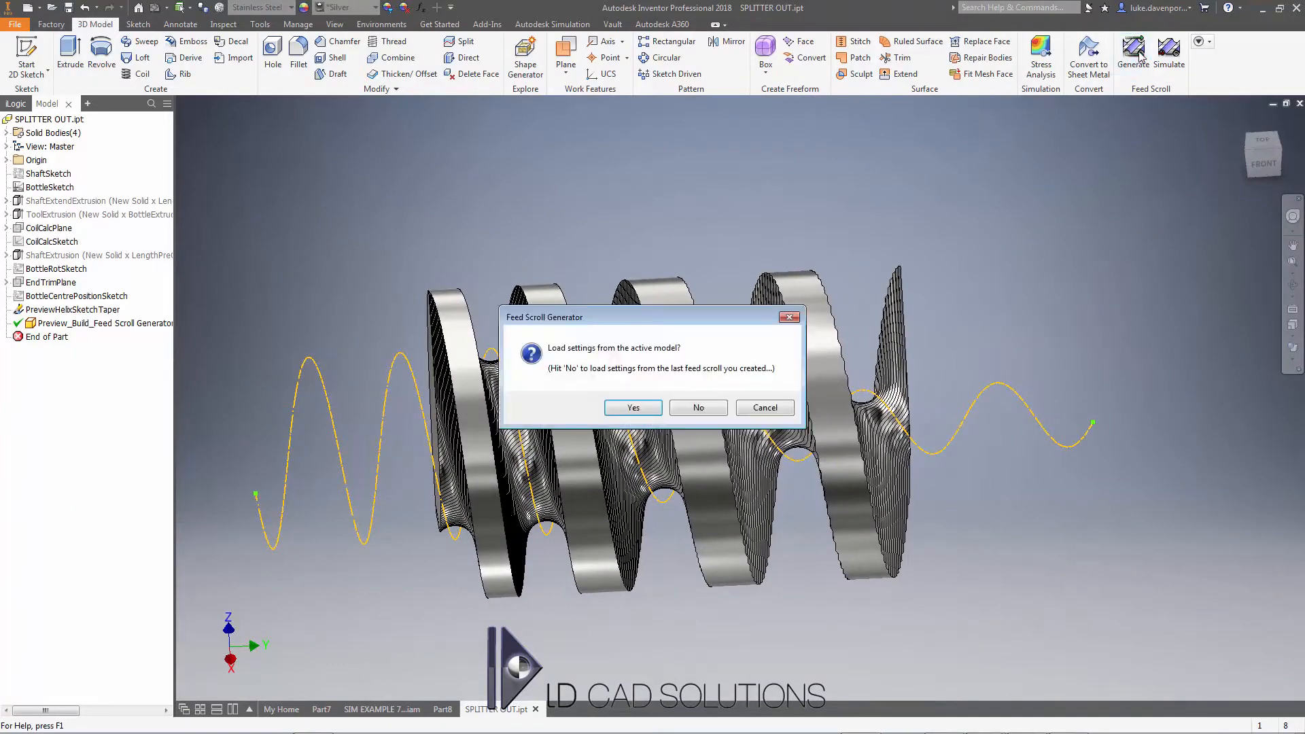
left_click(627, 409)
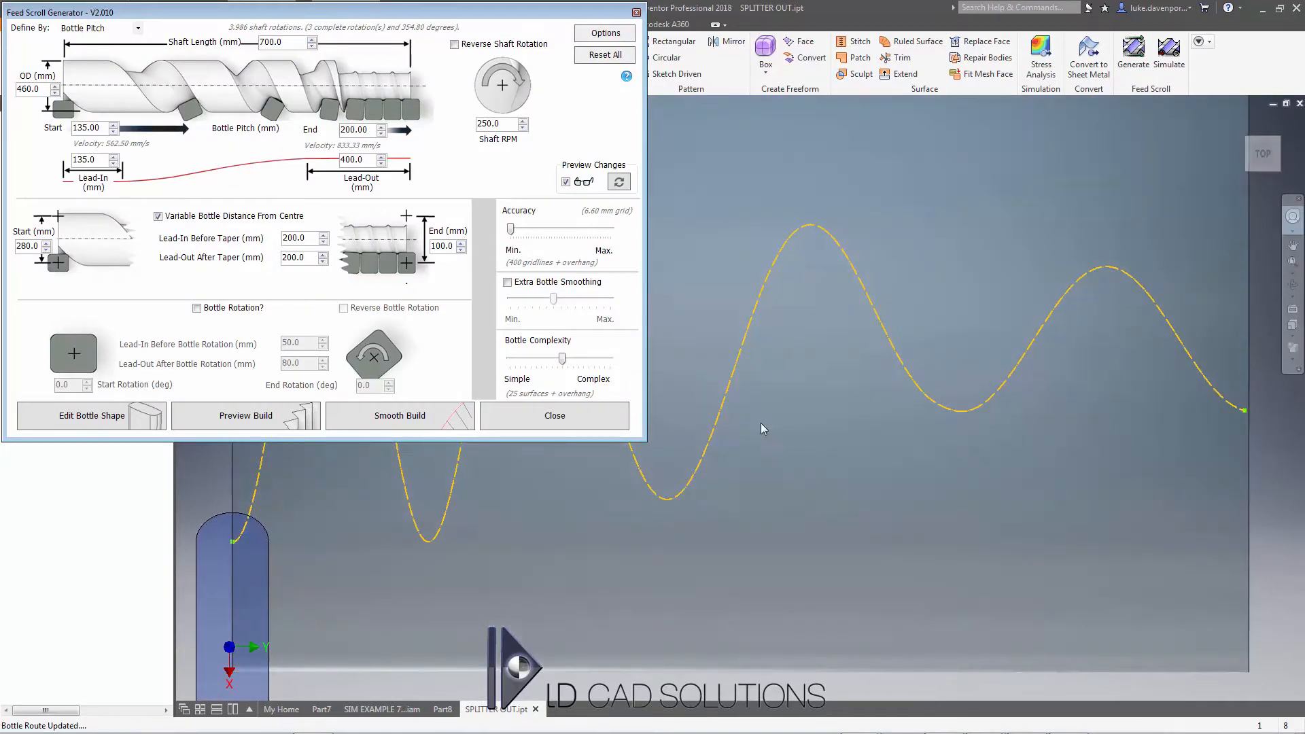
key("alt+Tab")
key("alt+Tab")
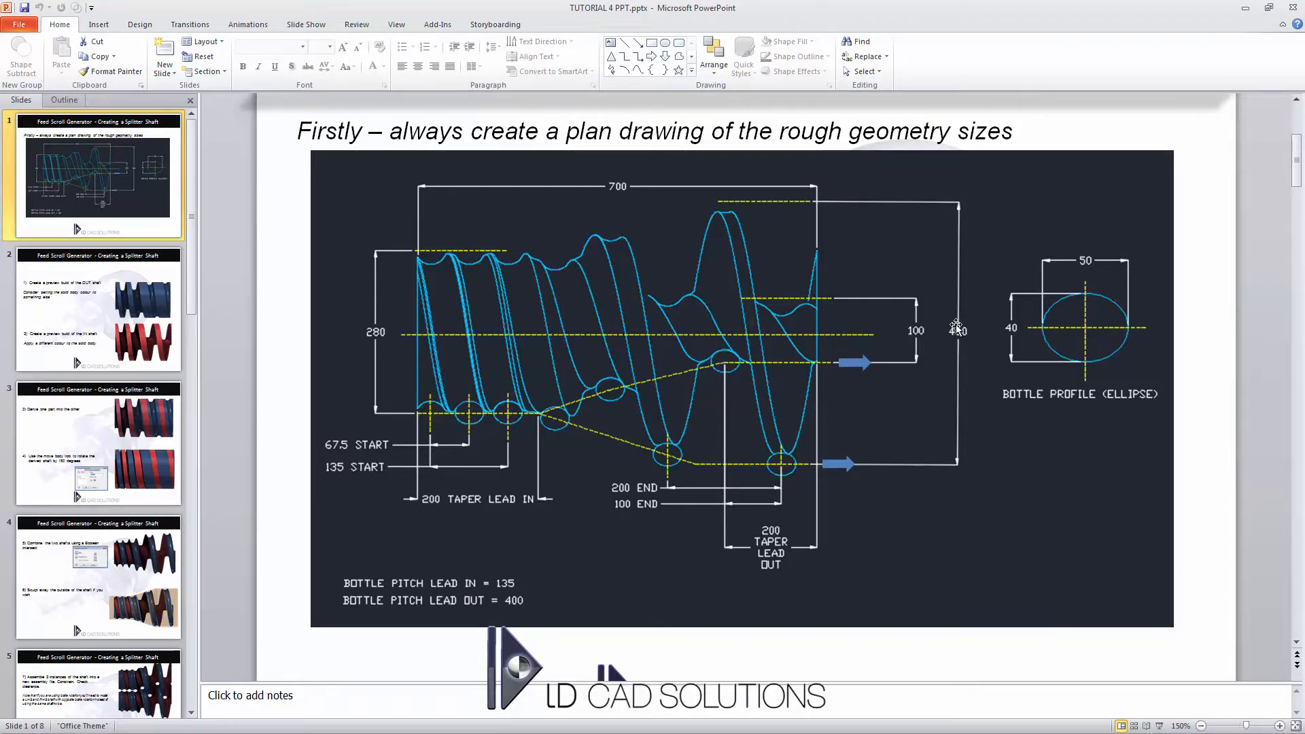
key("alt+Tab")
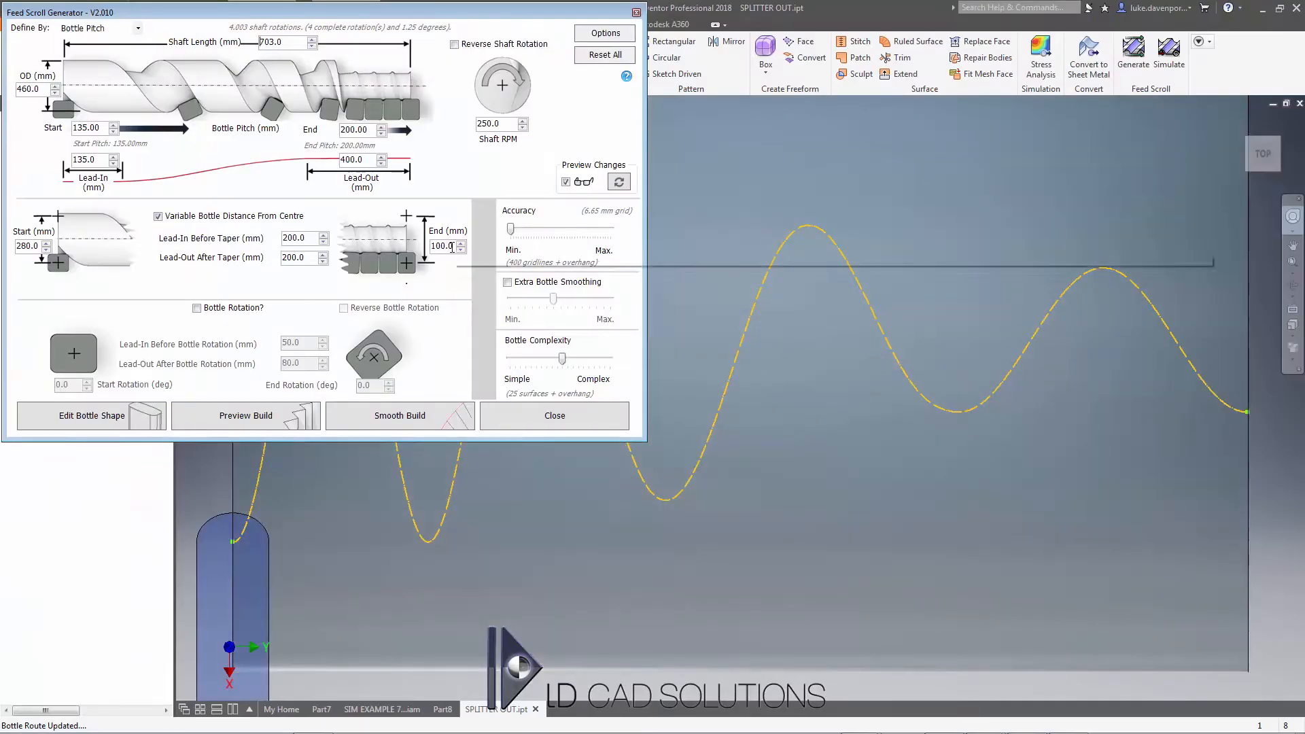
left_click_drag(451, 246, 430, 247)
type("46")
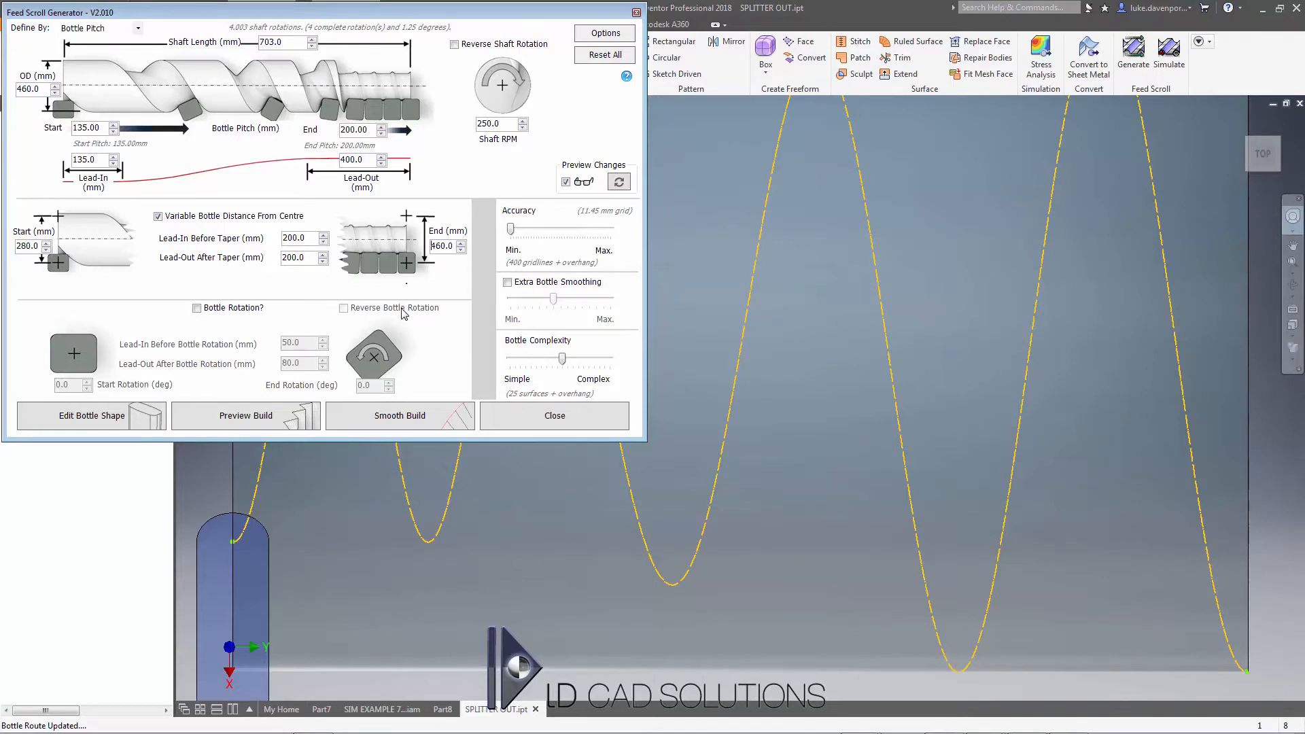
- Check the generator's build options, then generate a preview build of the OUT shaft
left_click(605, 34)
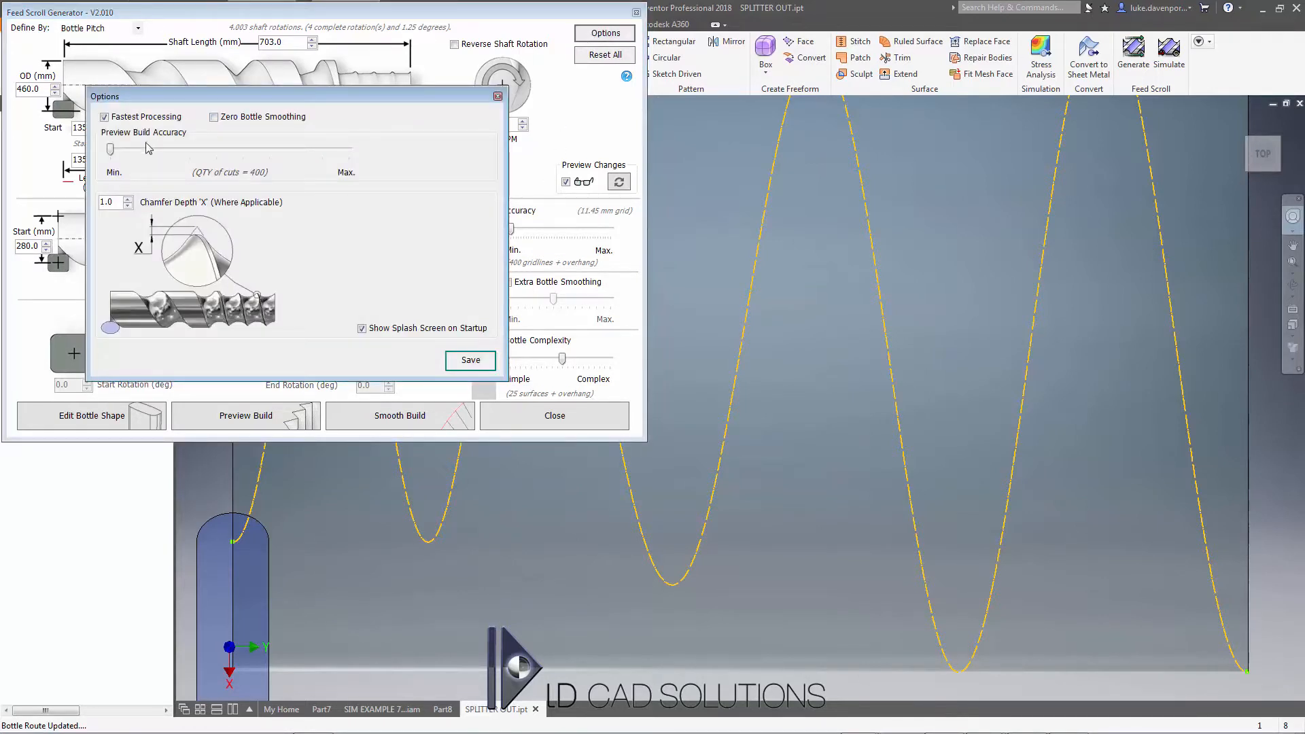
left_click(468, 363)
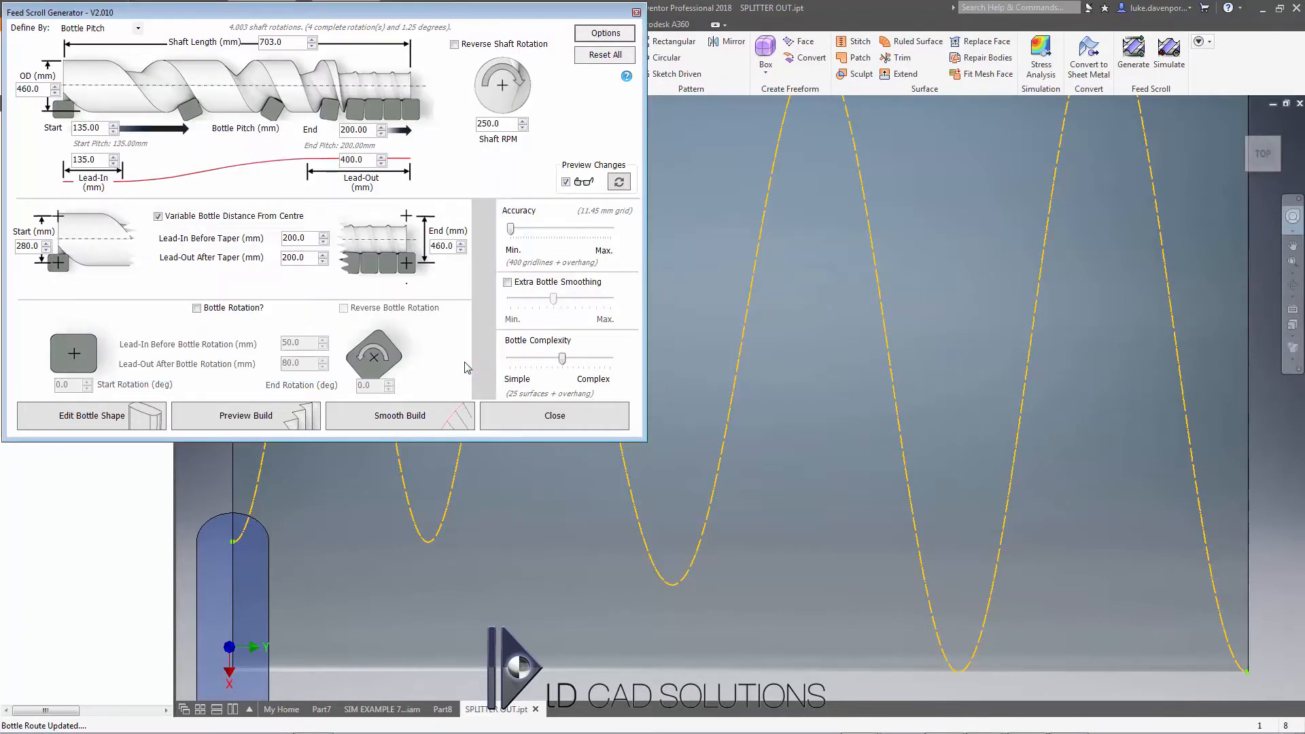
left_click(249, 417)
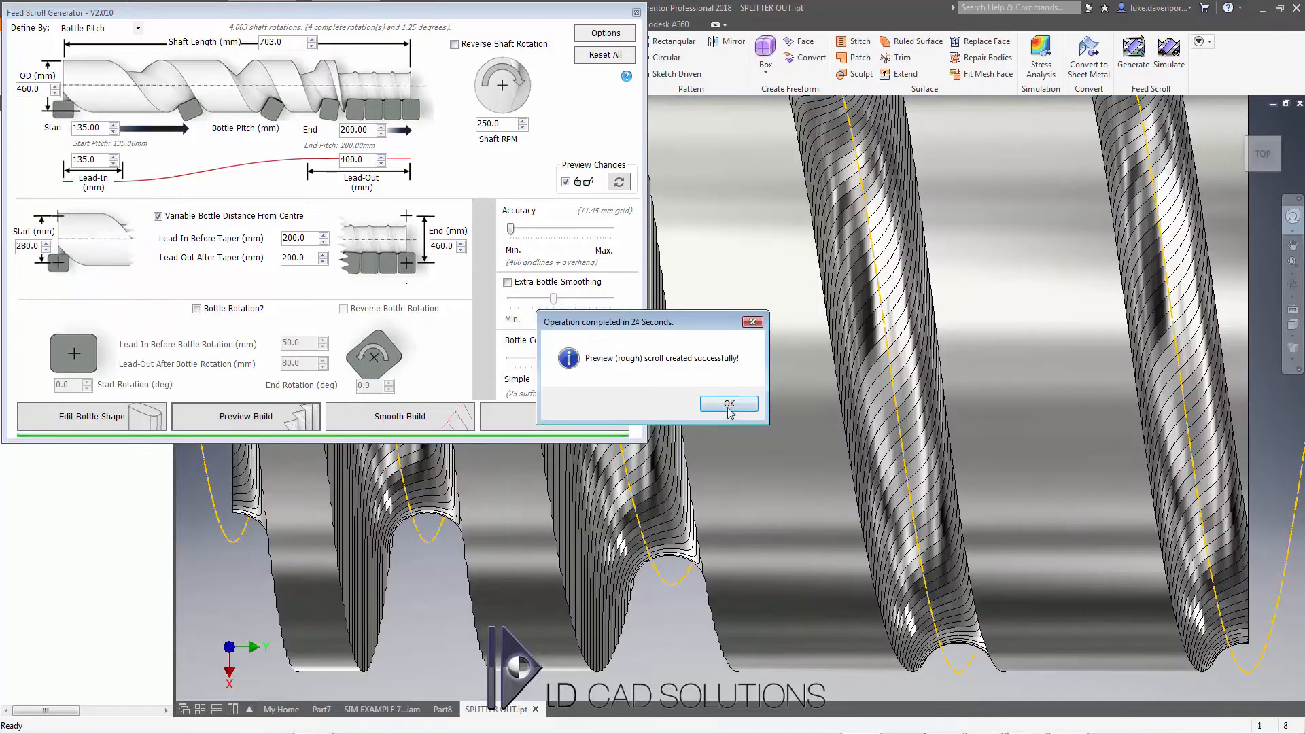
left_click(730, 404)
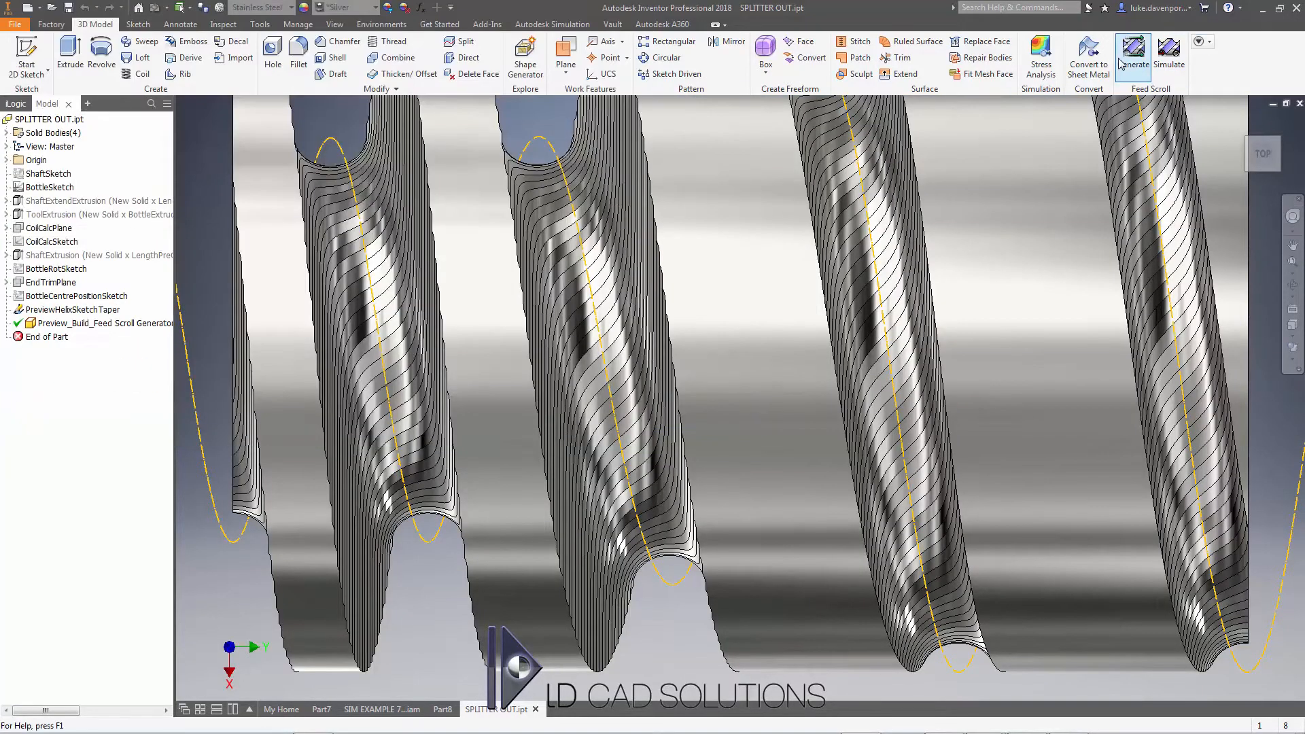
- Reload the active model's settings into the Feed Scroll Generator and set the shaft length to 700 mm
left_click(1133, 54)
left_click(632, 406)
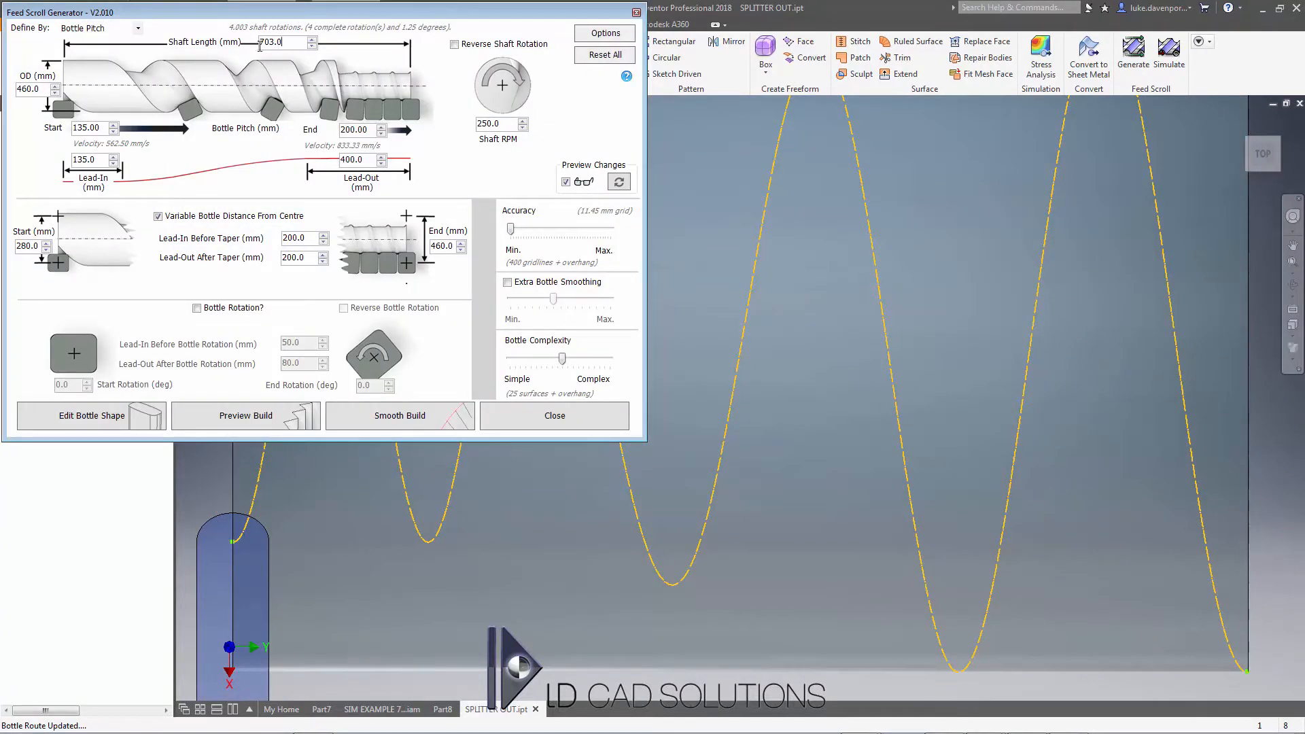
double_click(284, 42)
type("700")
key("Return")
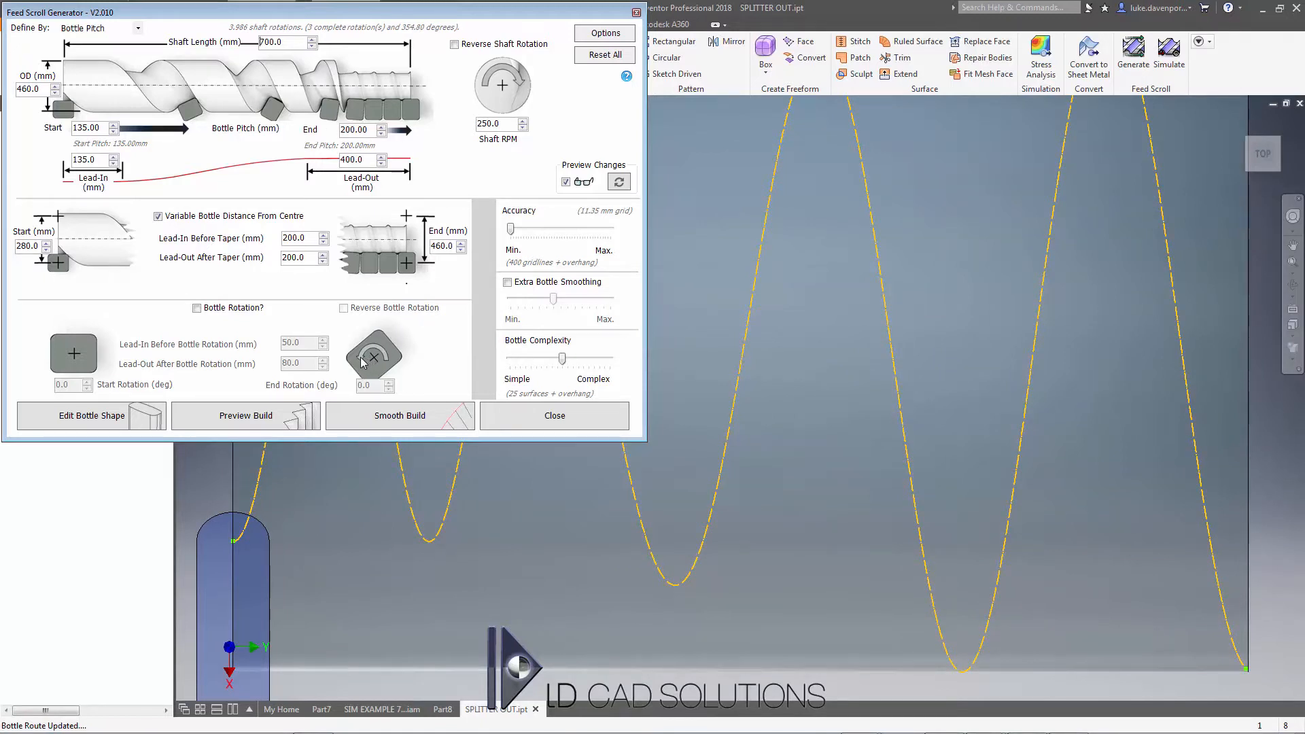
- Generate the preview build of the OUT shaft with the corrected length and view the whole scroll
left_click(261, 416)
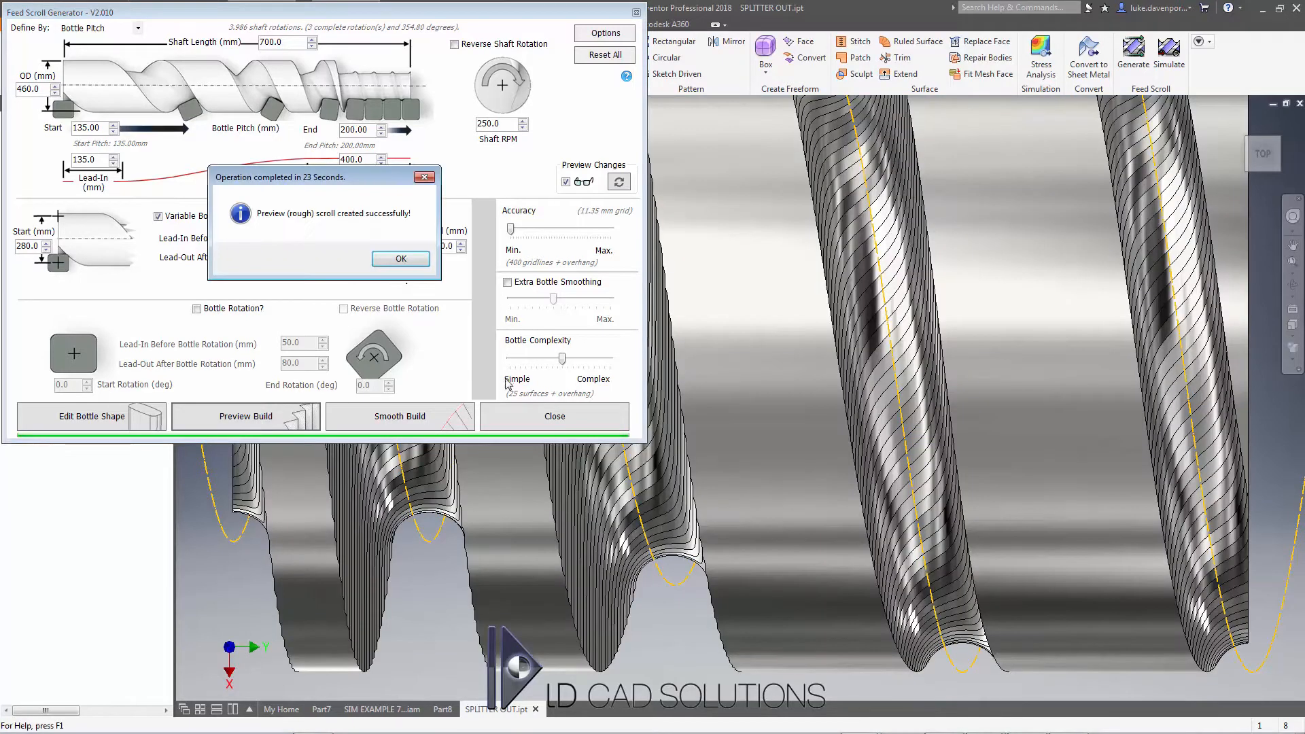
left_click(400, 261)
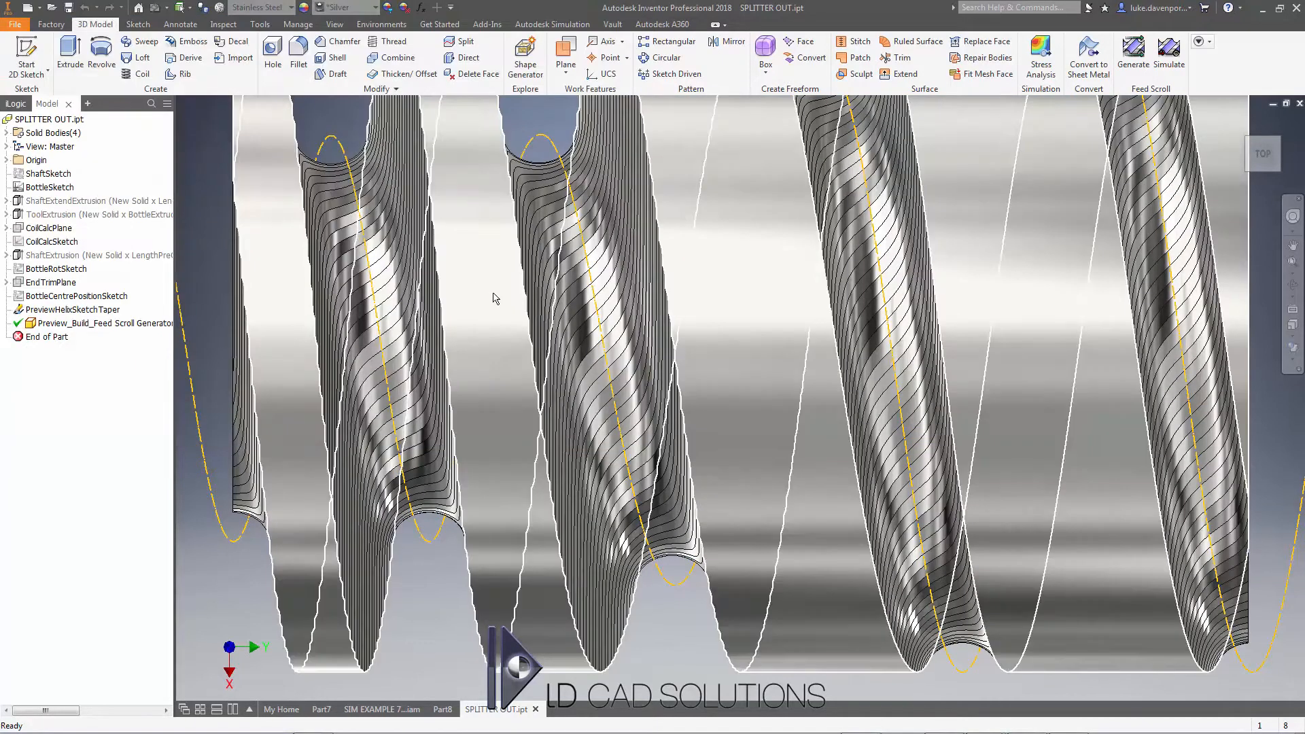
scroll(494, 298, "down", 5)
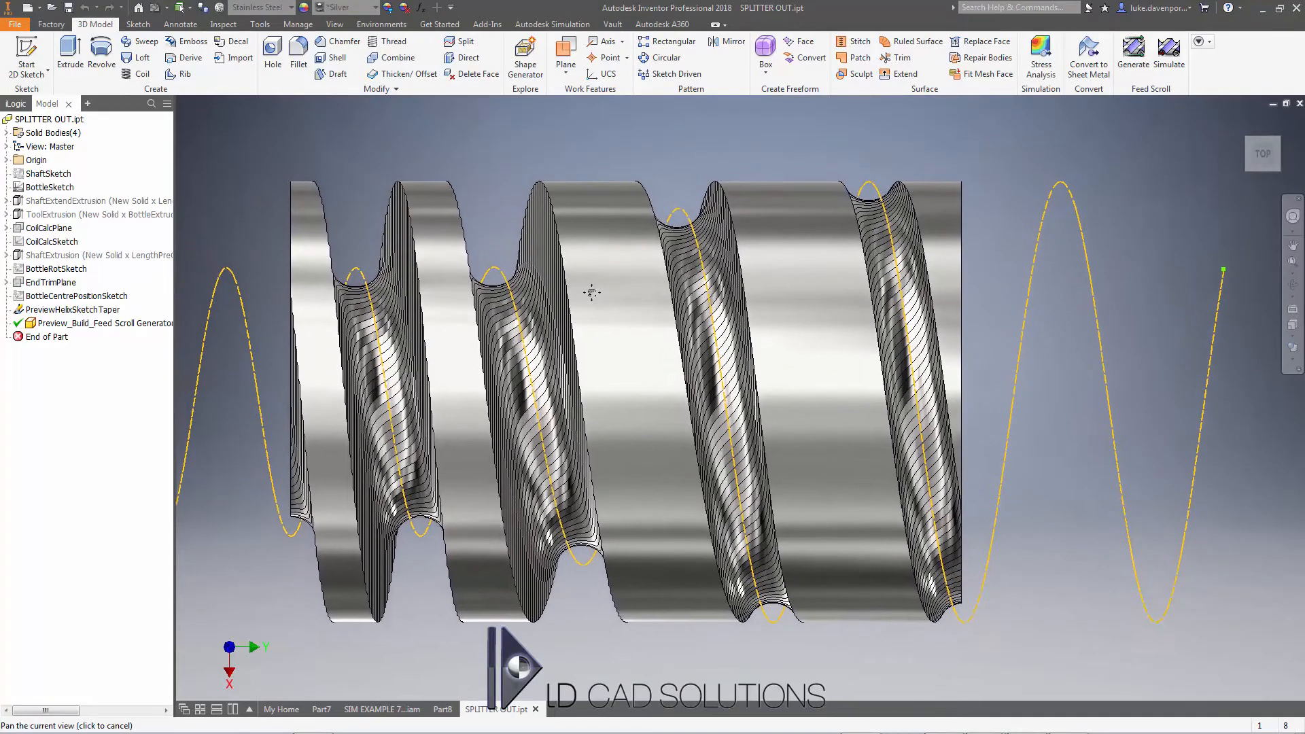
middle_click_drag(606, 299, 617, 301)
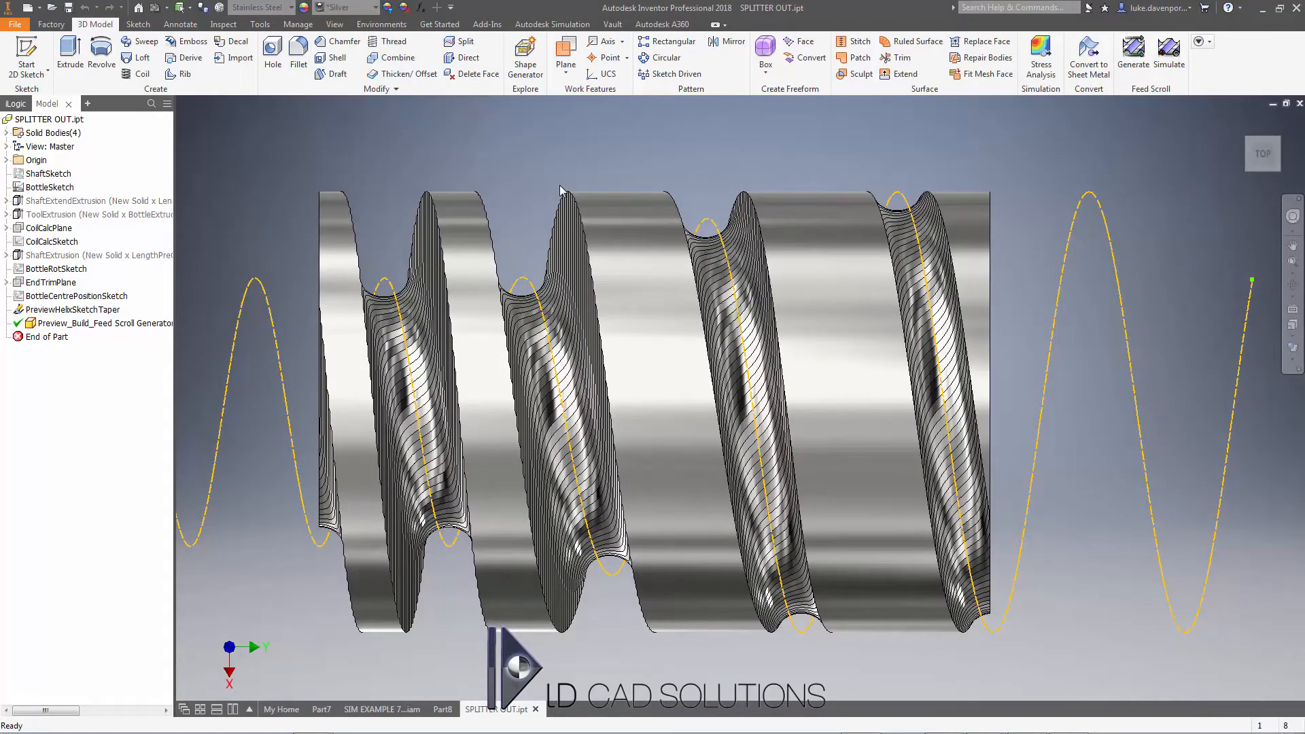
middle_click_drag(562, 190, 574, 188)
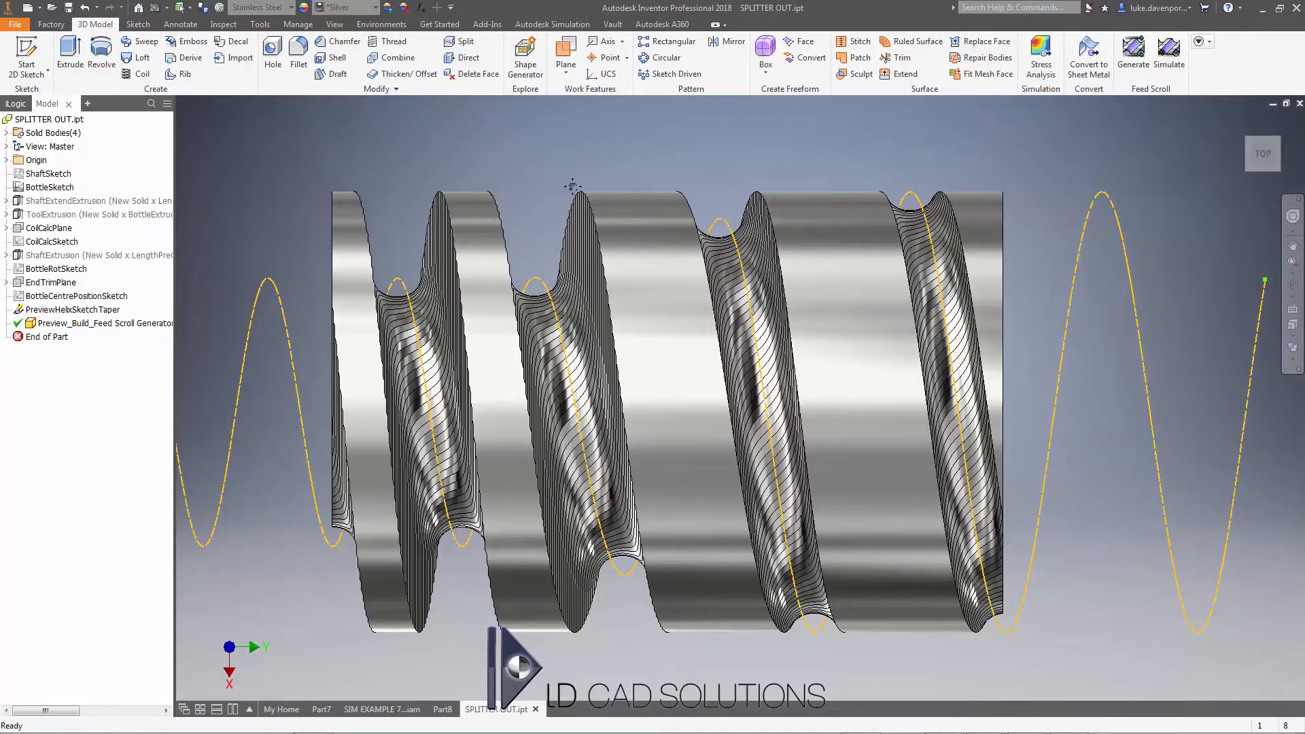
- Review the PowerPoint slides on colouring, deriving and rotating the splitter shafts, then return to the SPLITTER OUT part in Inventor
key("alt+Tab")
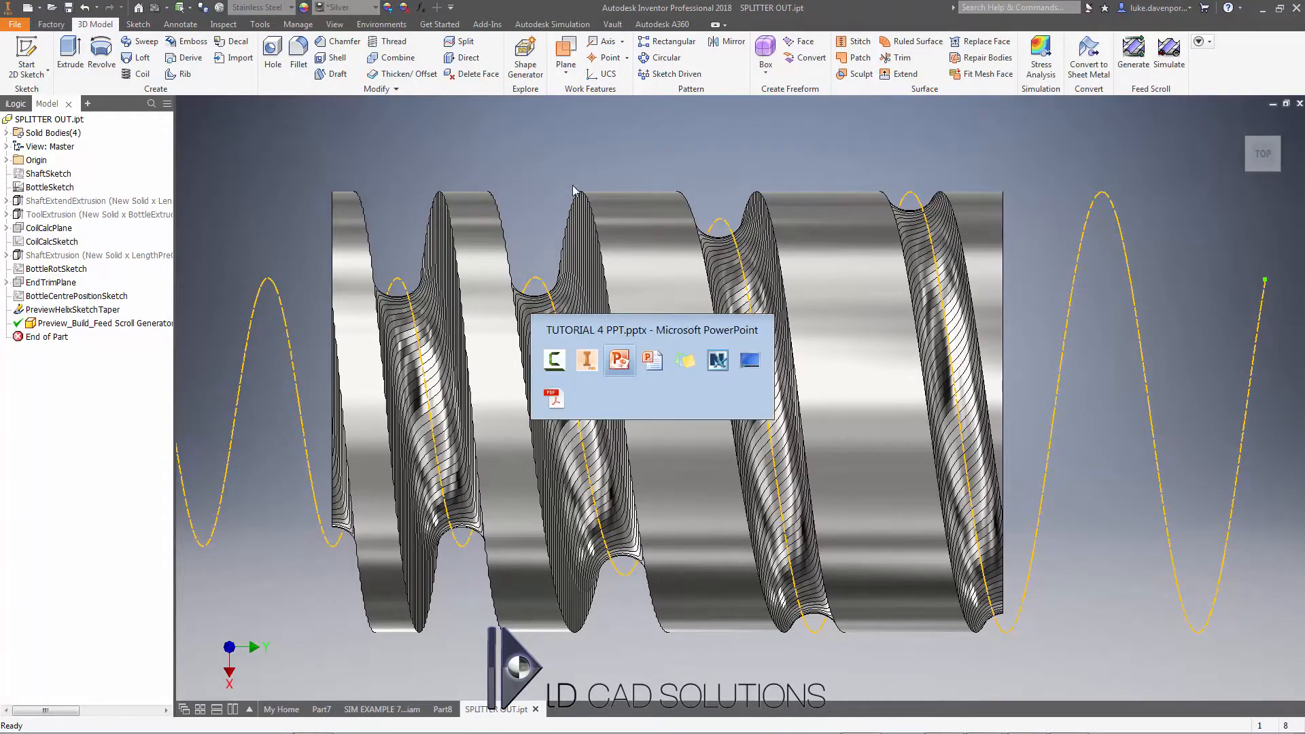
scroll(182, 335, "down", 1)
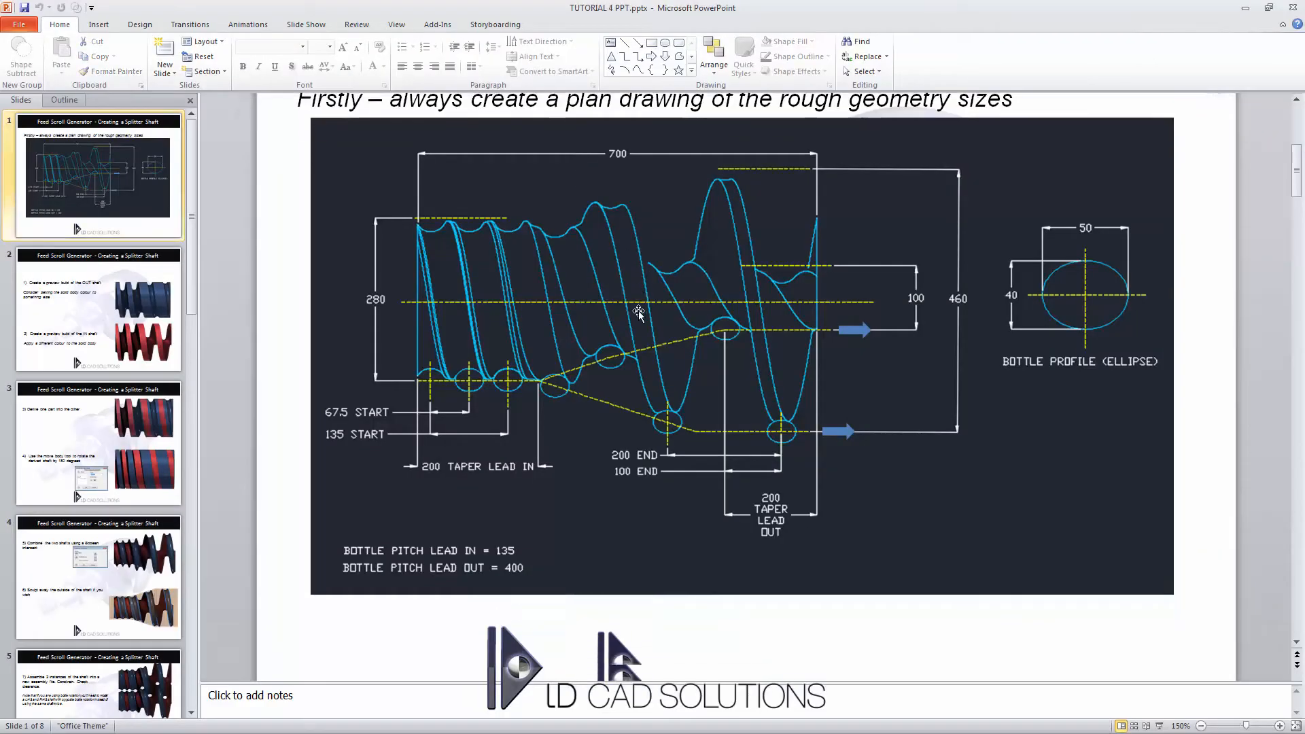
left_click(1159, 726)
left_click(668, 401)
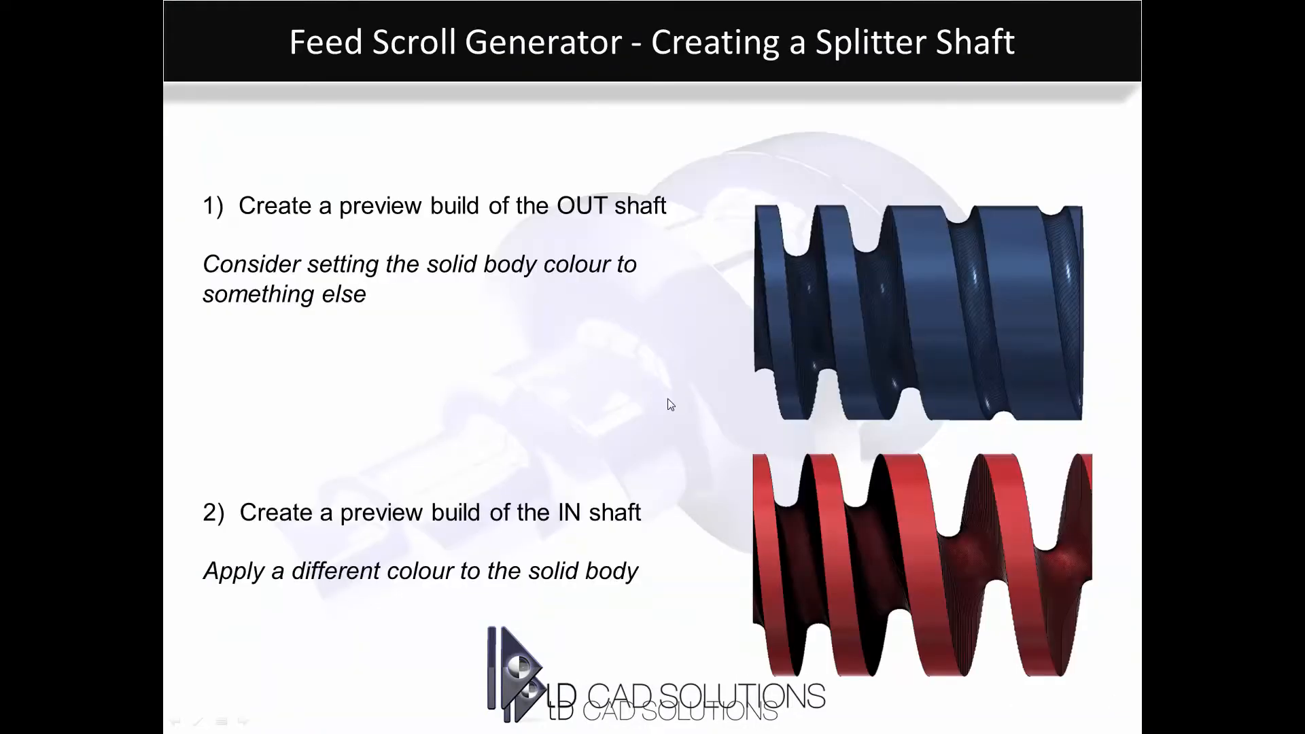
left_click(222, 526)
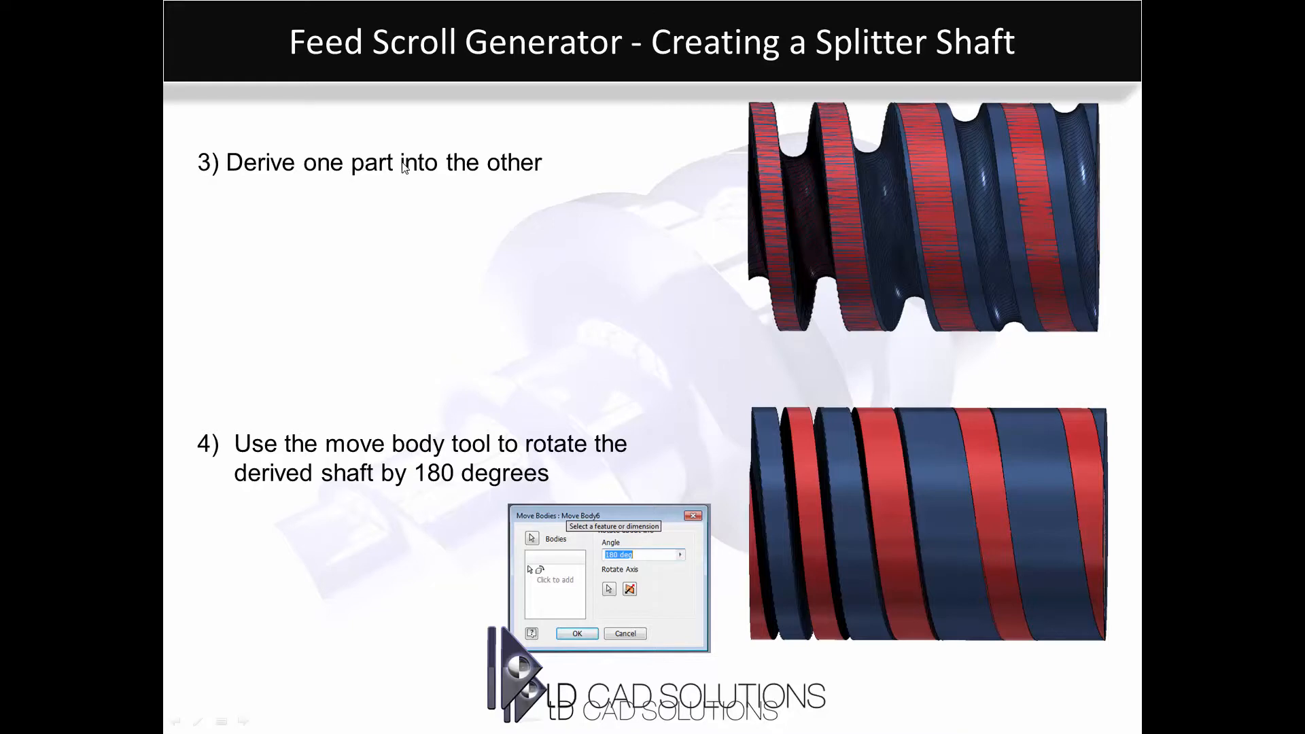
key("alt+Tab")
key("alt+Tab")
key("alt+Tab")
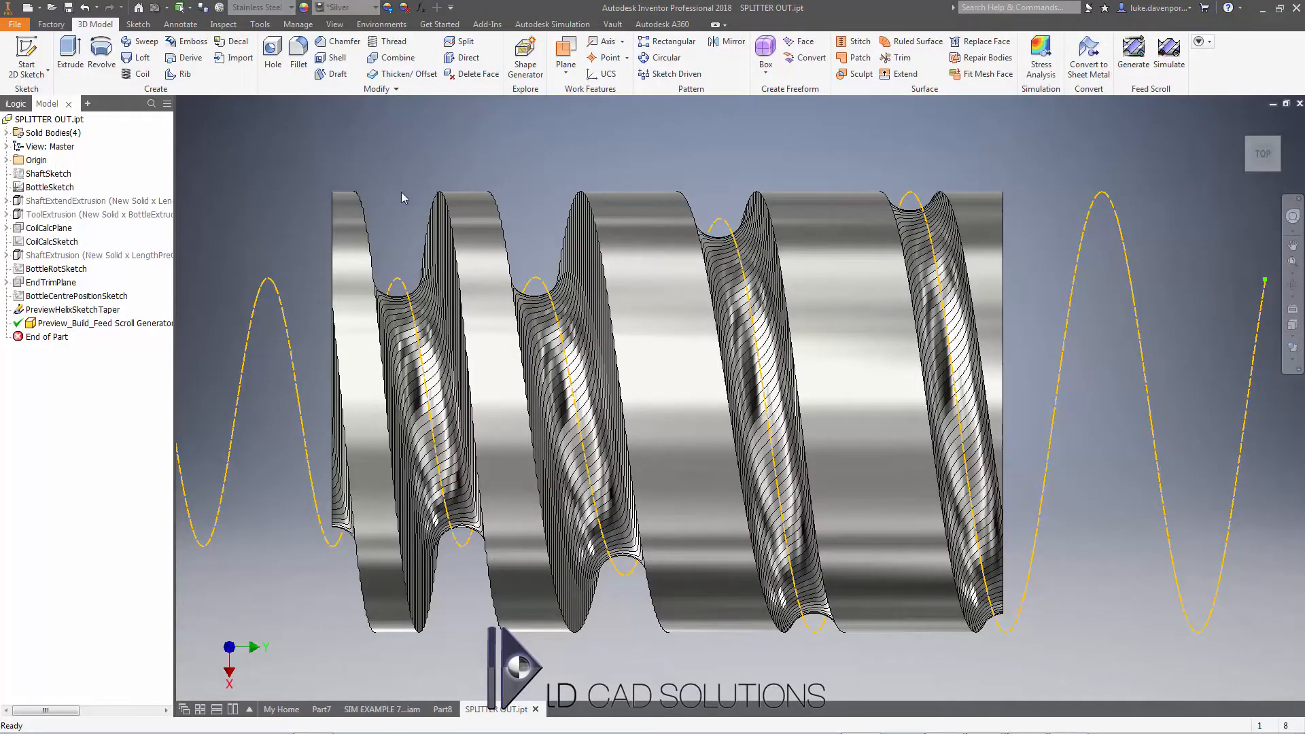
- Apply a pale yellow-green appearance from the Autodesk Appearance Library to the visible scroll solid body
left_click(6, 133)
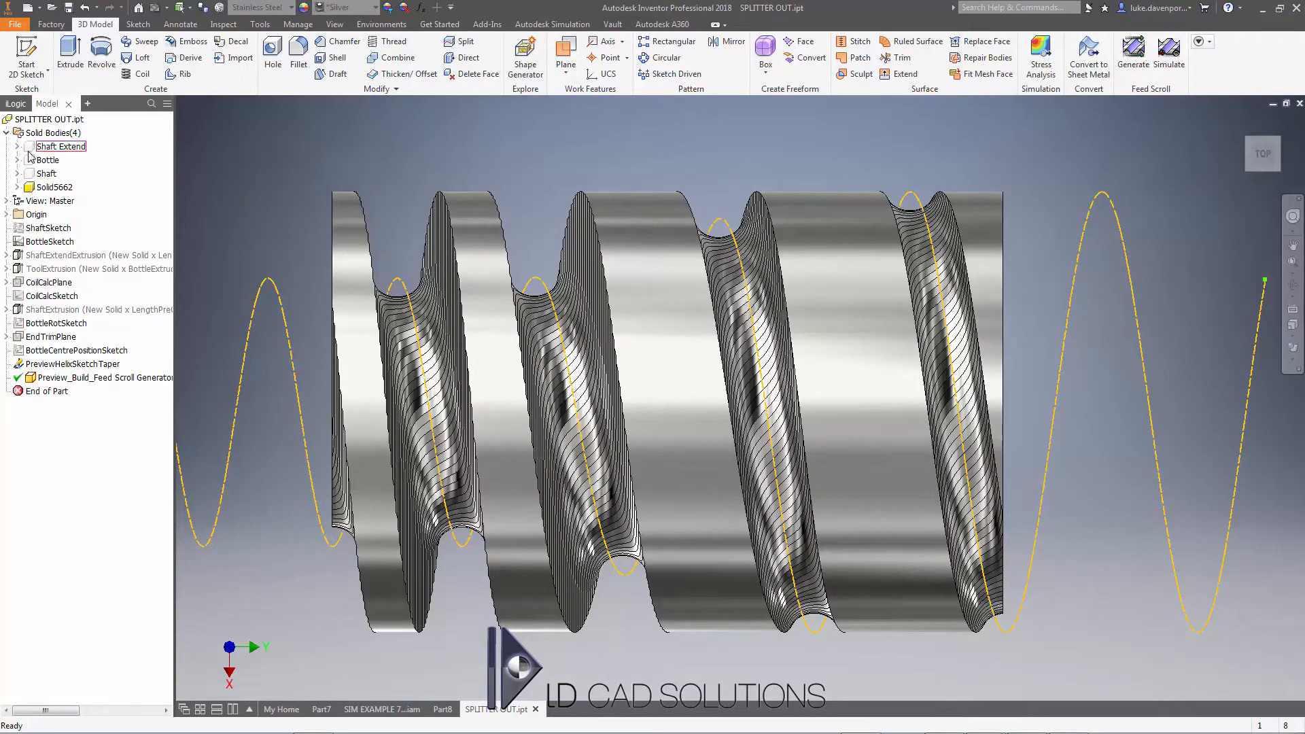
left_click(54, 187)
left_click(373, 8)
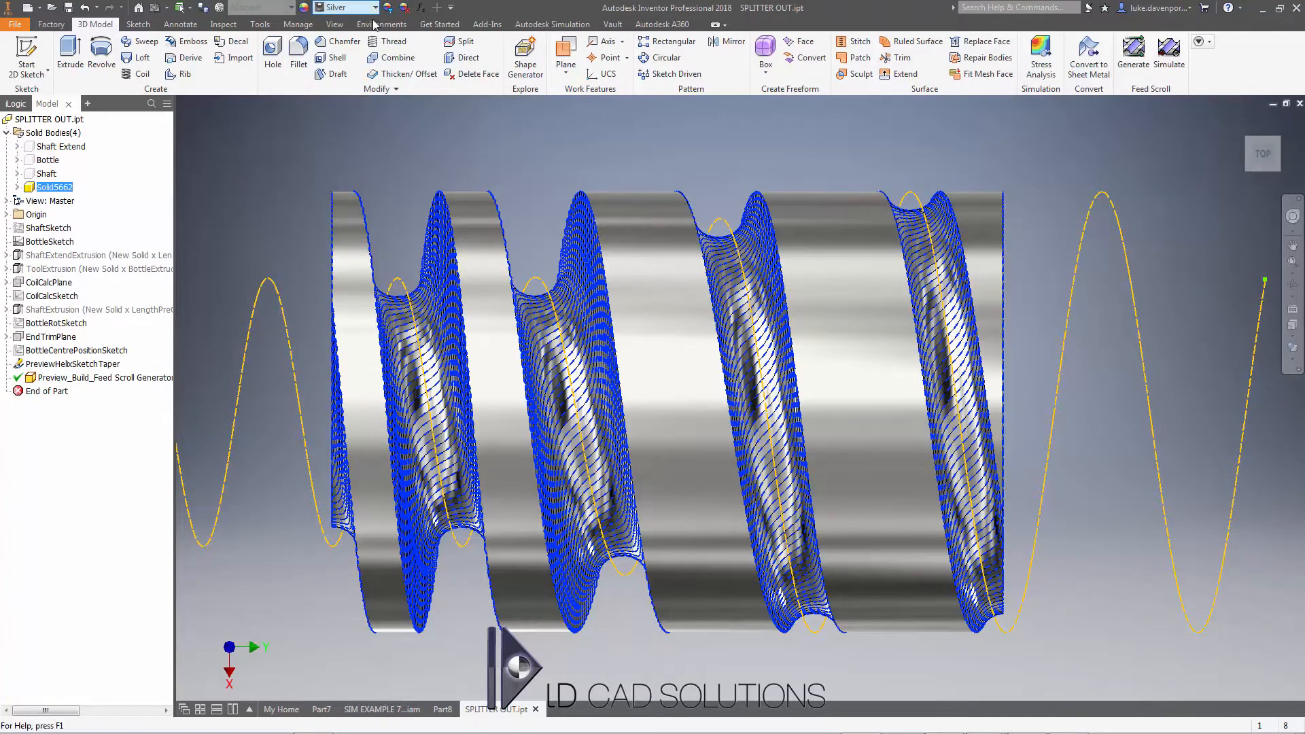
scroll(396, 226, "up", 4)
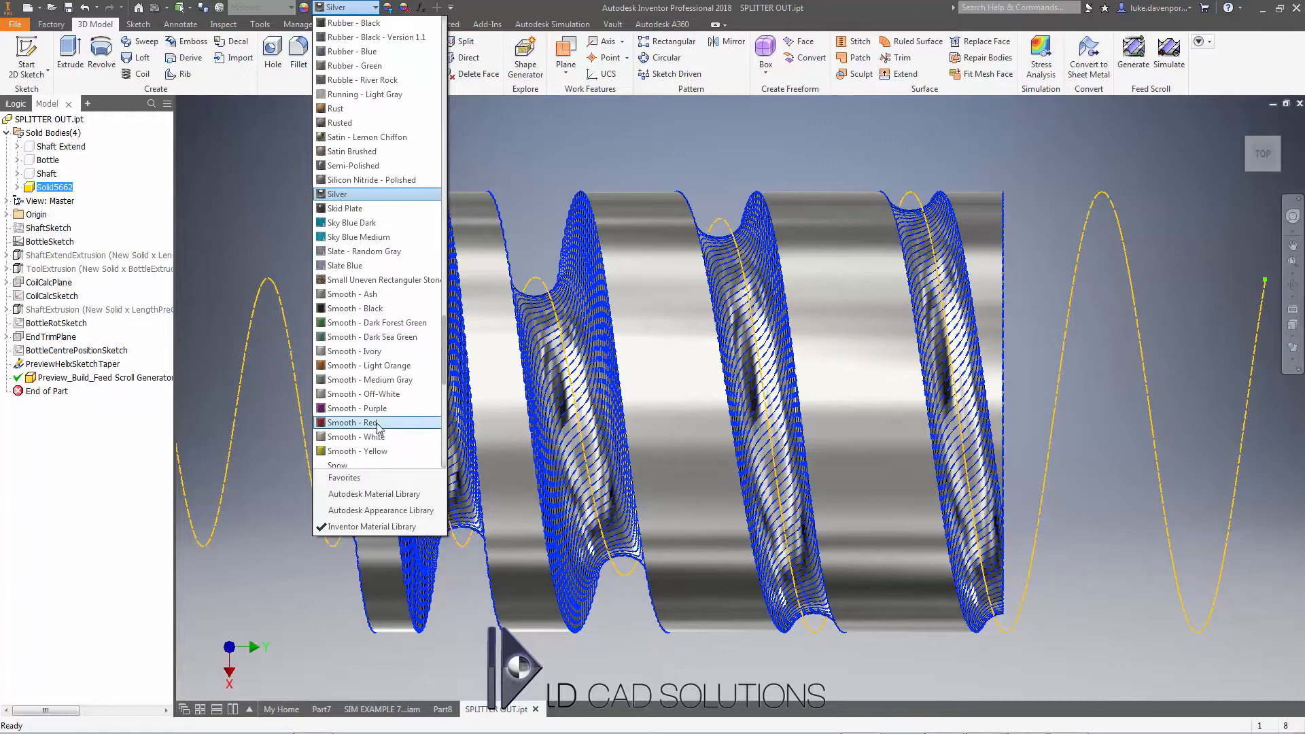
left_click(366, 509)
left_click(373, 8)
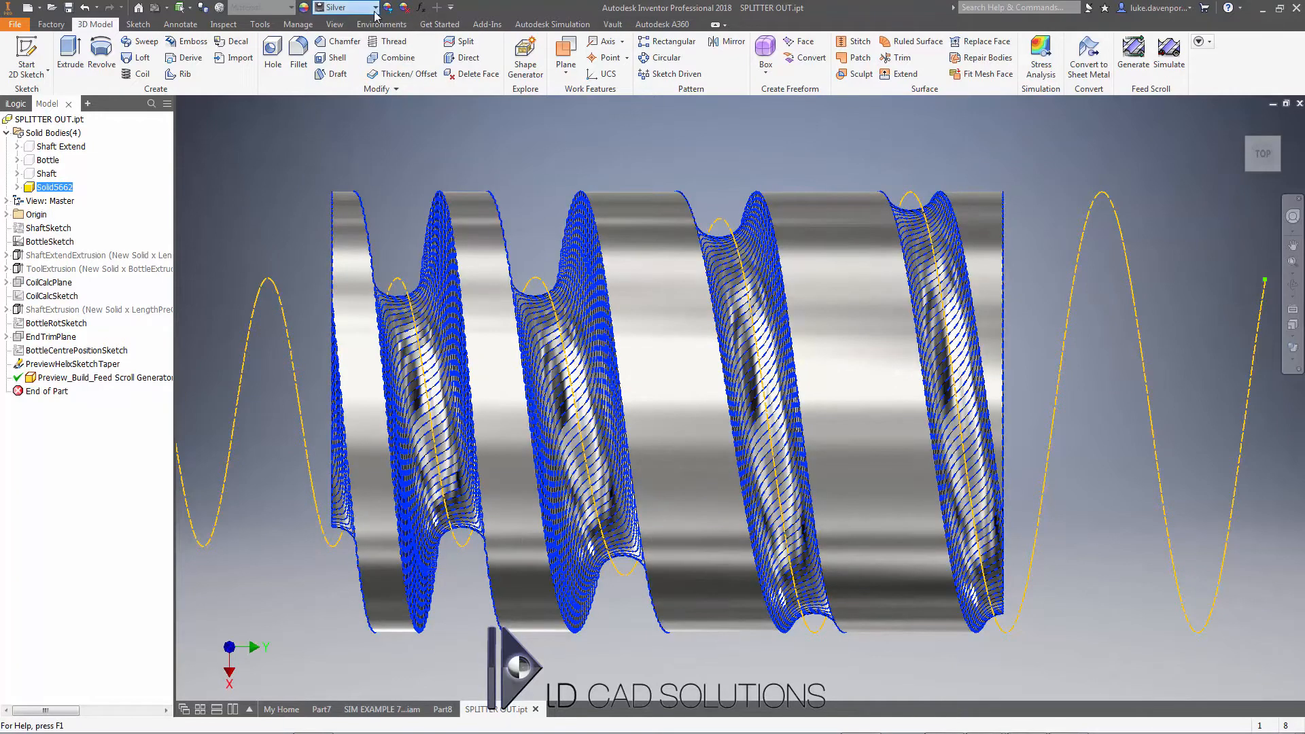
scroll(379, 183, "up", 15)
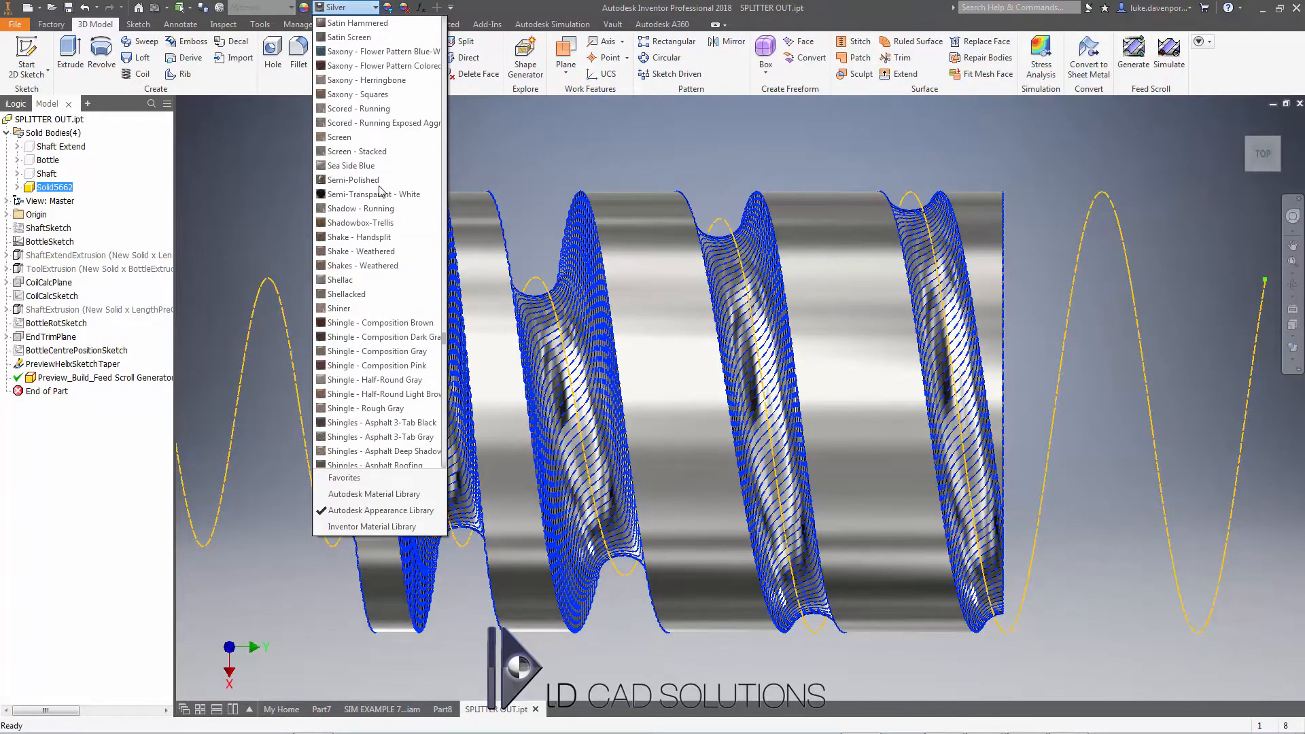
scroll(418, 228, "up", 2)
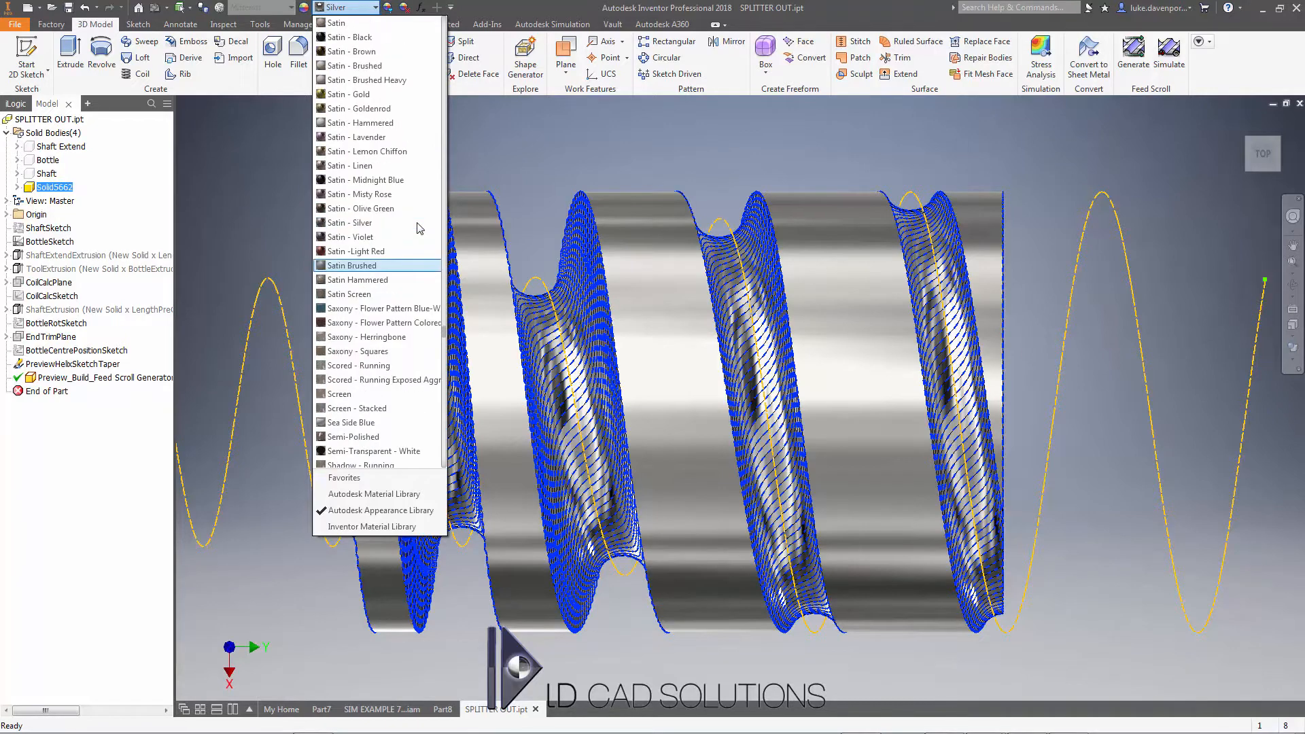
left_click(362, 167)
middle_click_drag(479, 159, 486, 178)
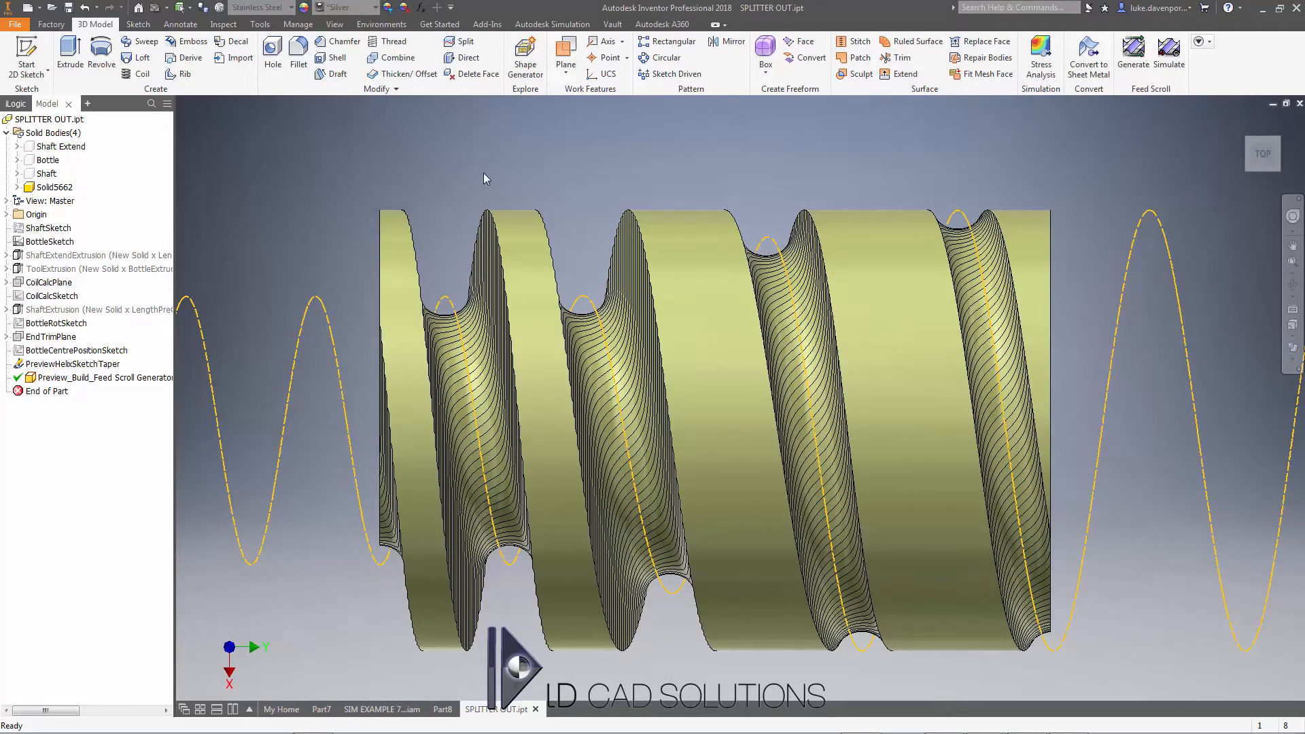
- Open the recent part SPLITTER IN.ipt and show its list of solid bodies
left_click(11, 27)
left_click(156, 105)
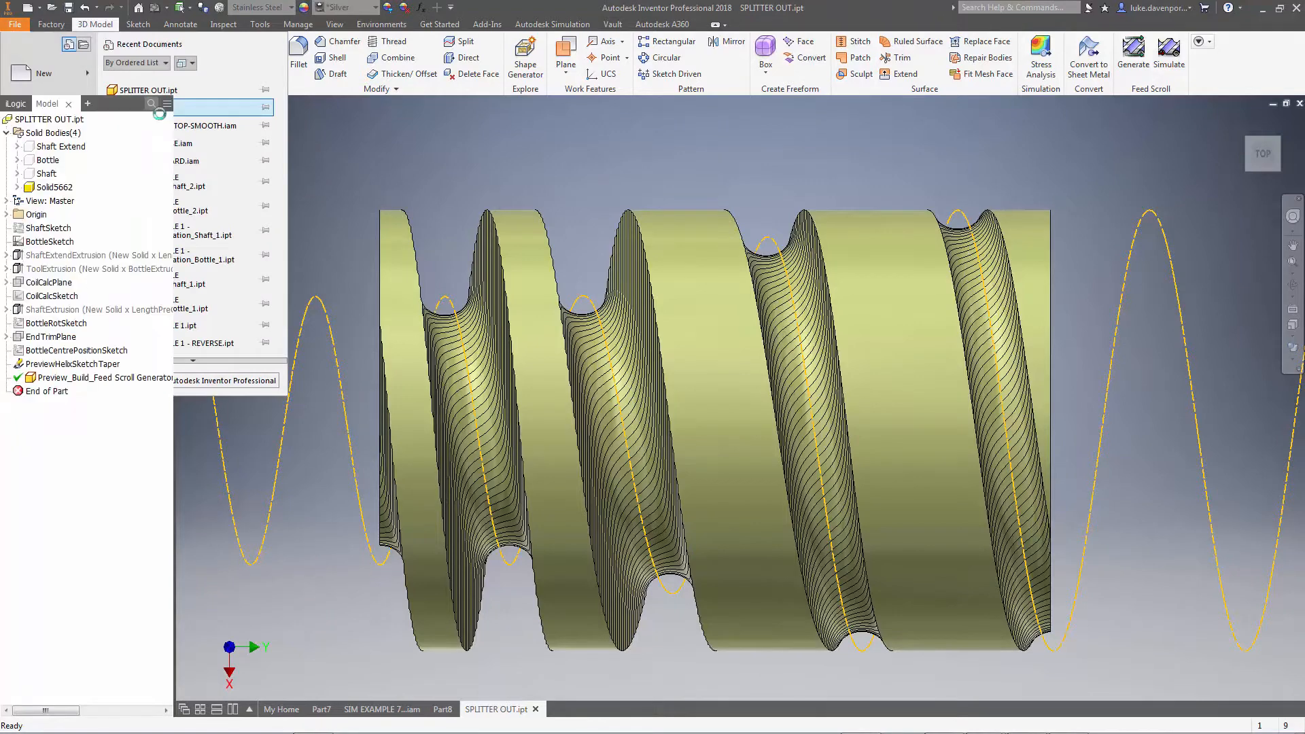
left_click(6, 132)
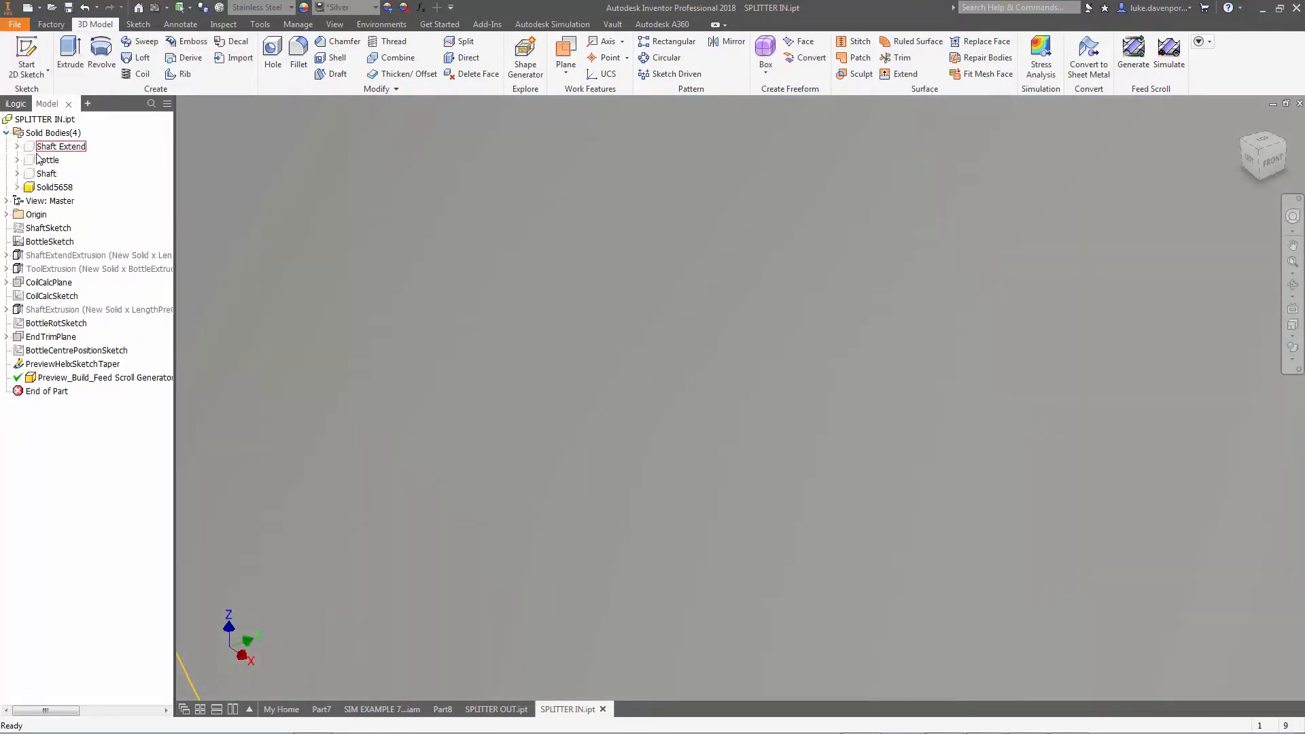
- Apply the Satin -Light Red appearance from the Autodesk Appearance Library to the visible scroll solid body of SPLITTER IN
left_click(54, 187)
left_click(342, 9)
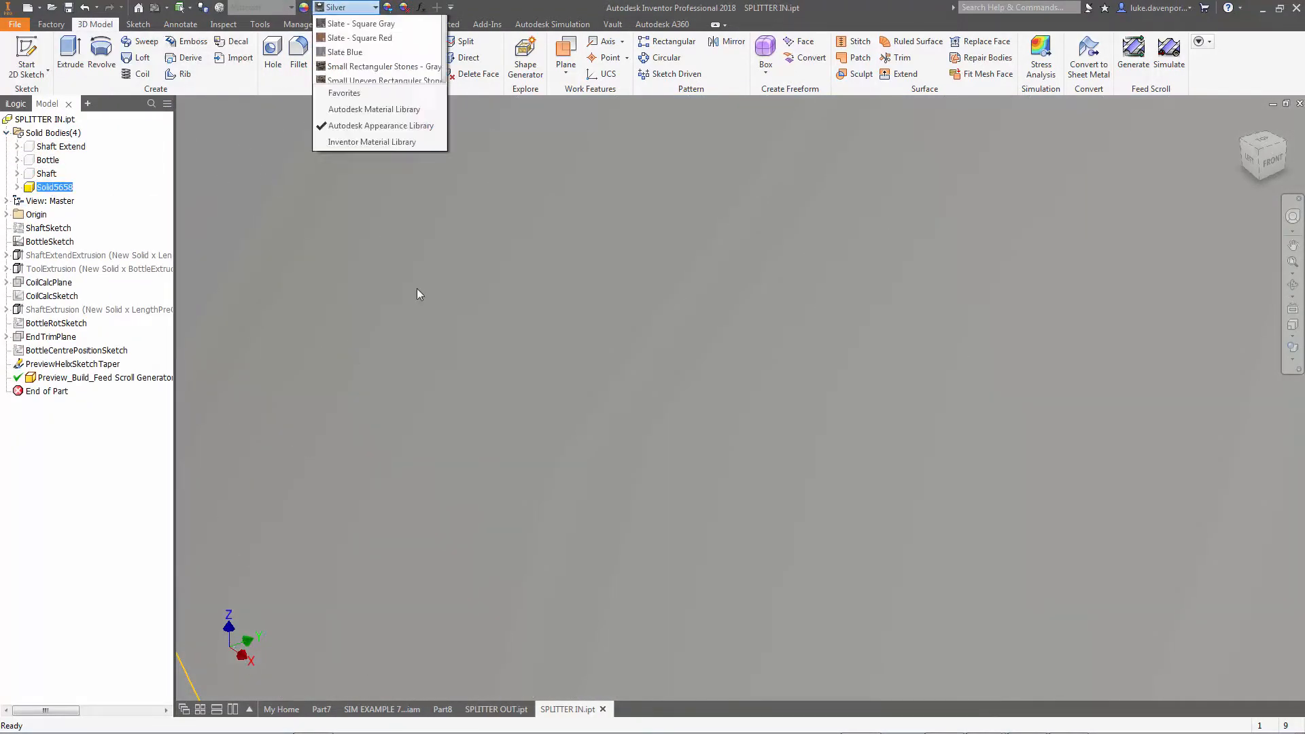
scroll(416, 292, "down", 10)
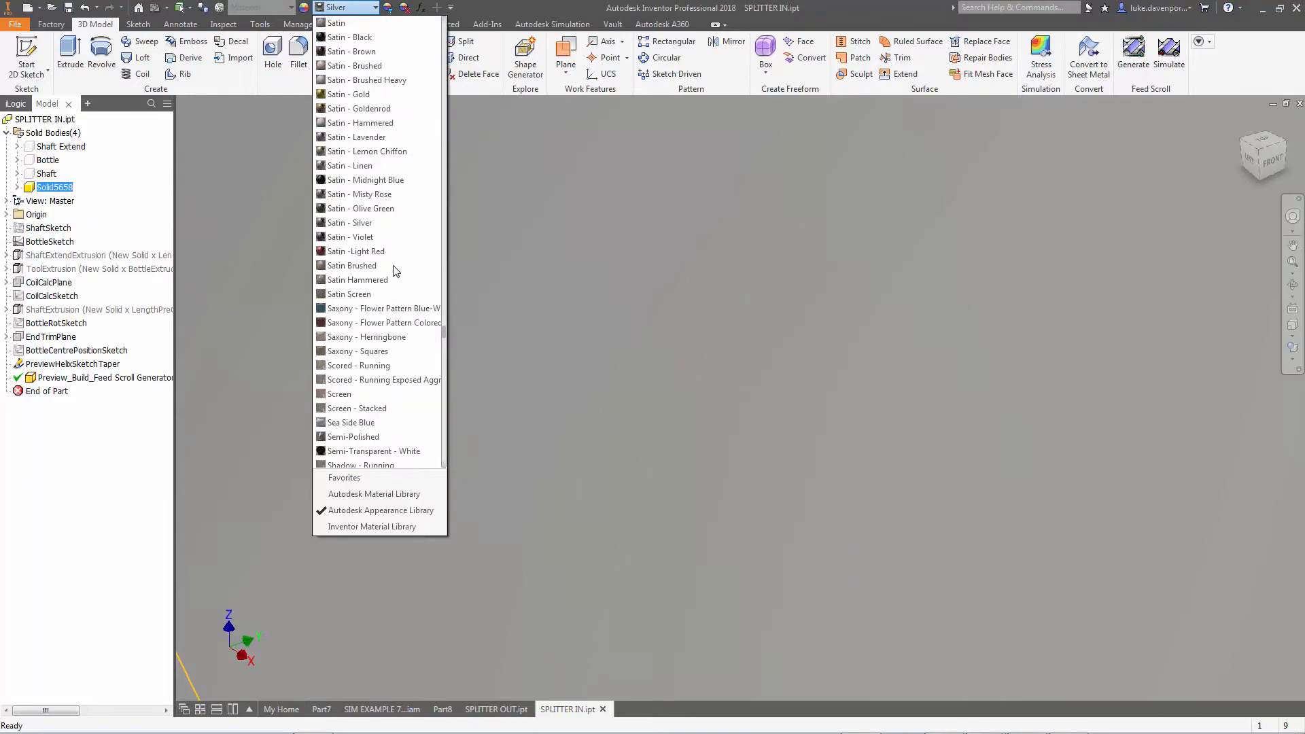
left_click(377, 251)
scroll(471, 280, "down", 5)
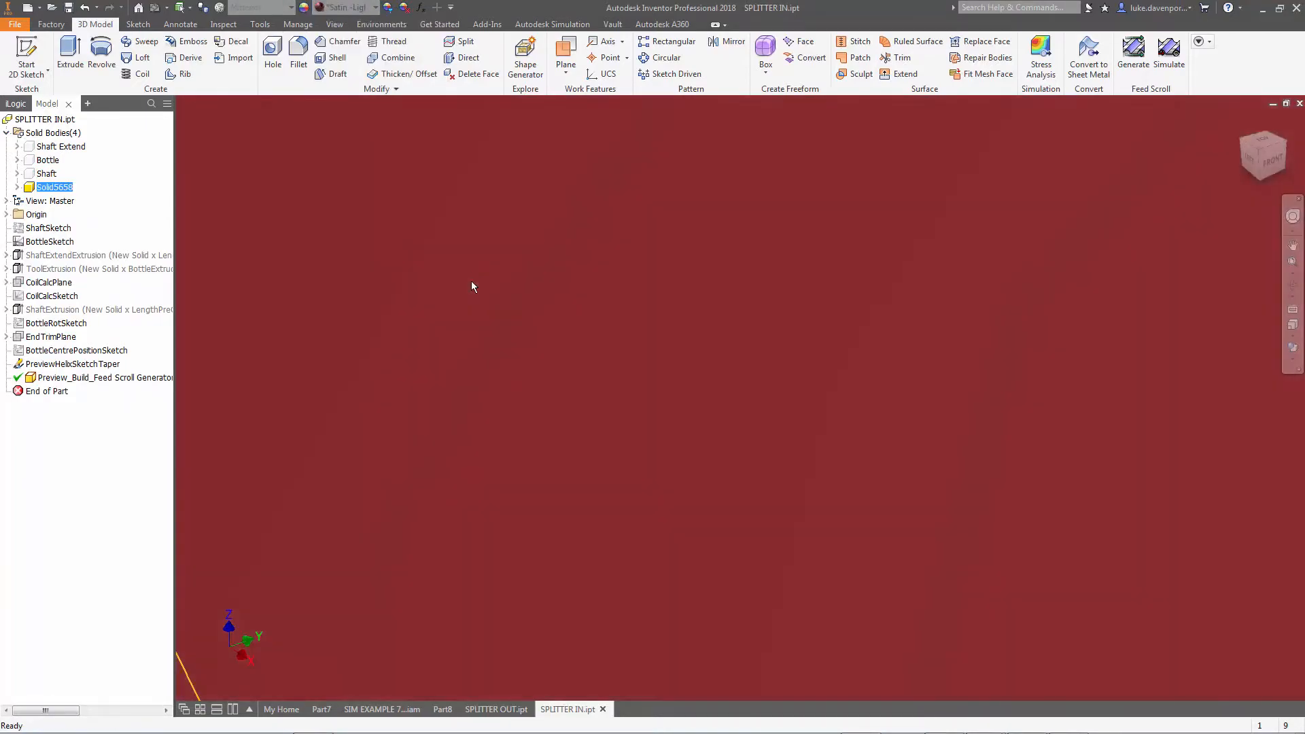
middle_click_drag(471, 280, 373, 256)
left_click(428, 263)
middle_click_drag(476, 280, 345, 111)
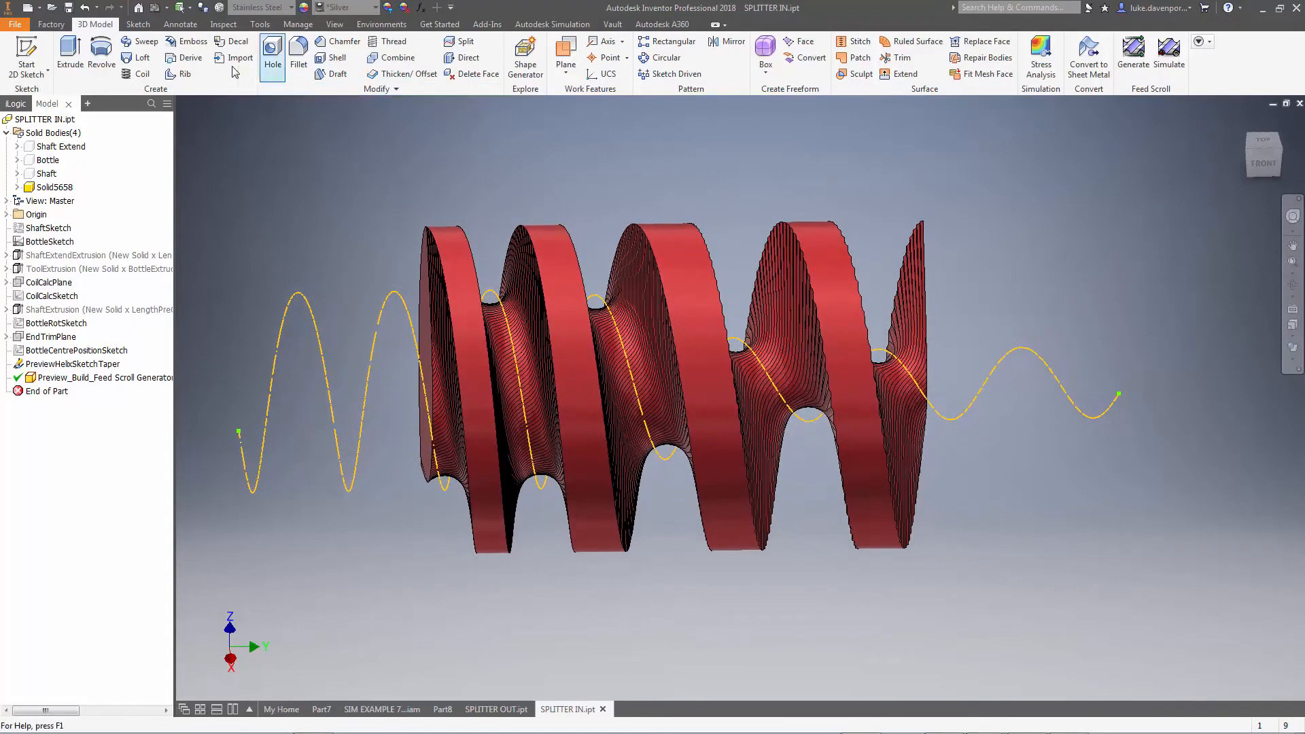
- Derive the scroll solid body of SPLITTER OUT.ipt into the SPLITTER IN part, excluding its 3D sketches and allowing the base component change
left_click(185, 60)
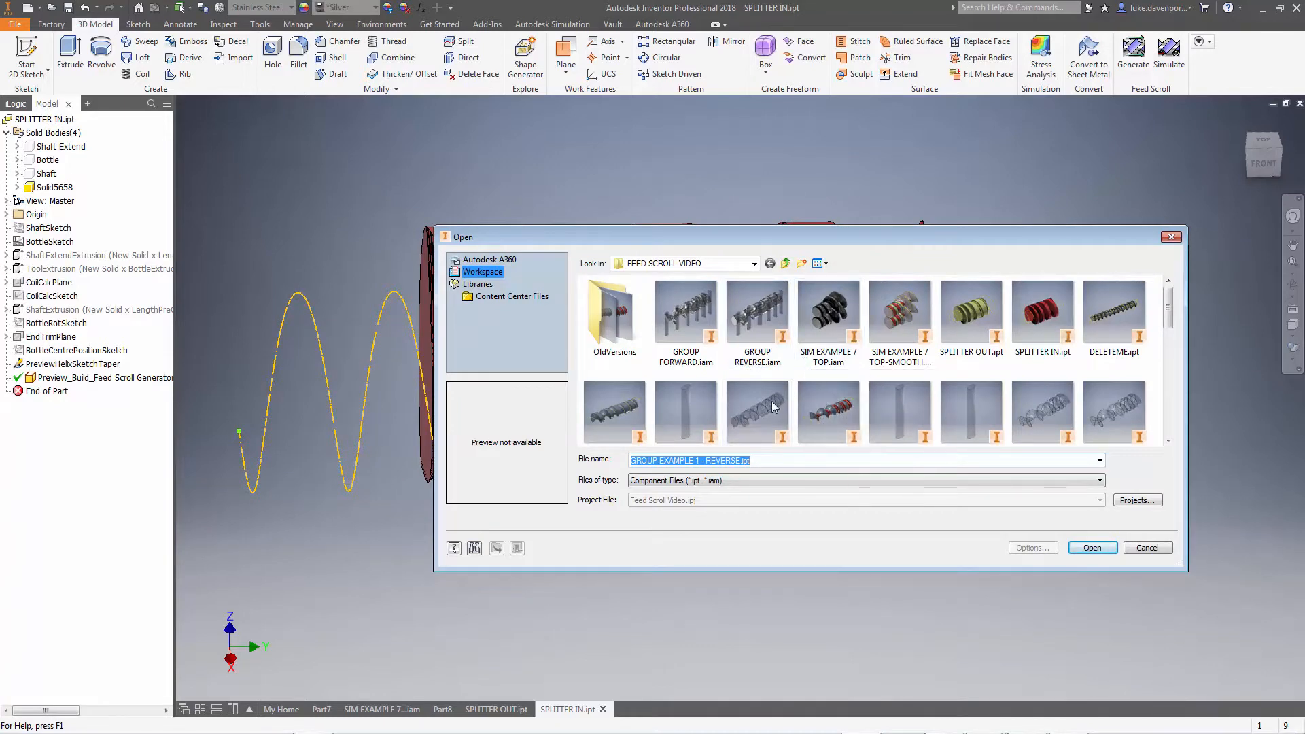
type("SP")
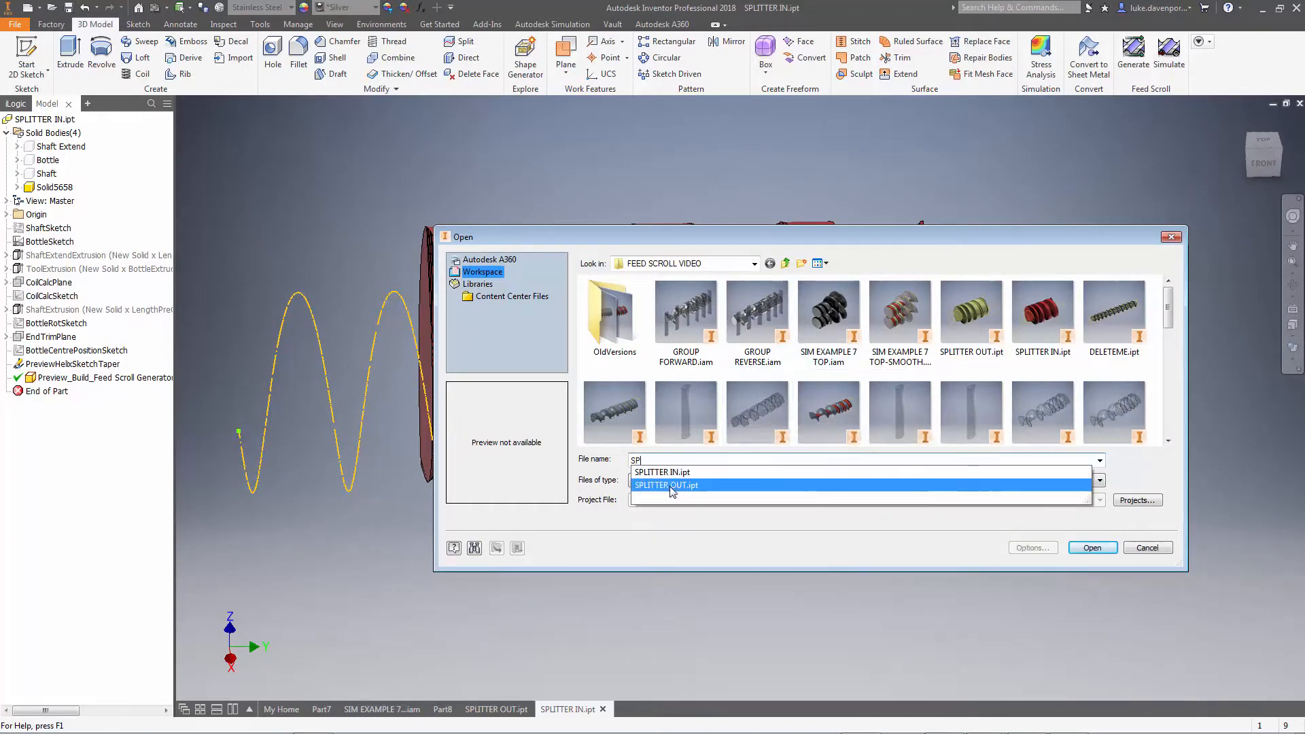
left_click(673, 485)
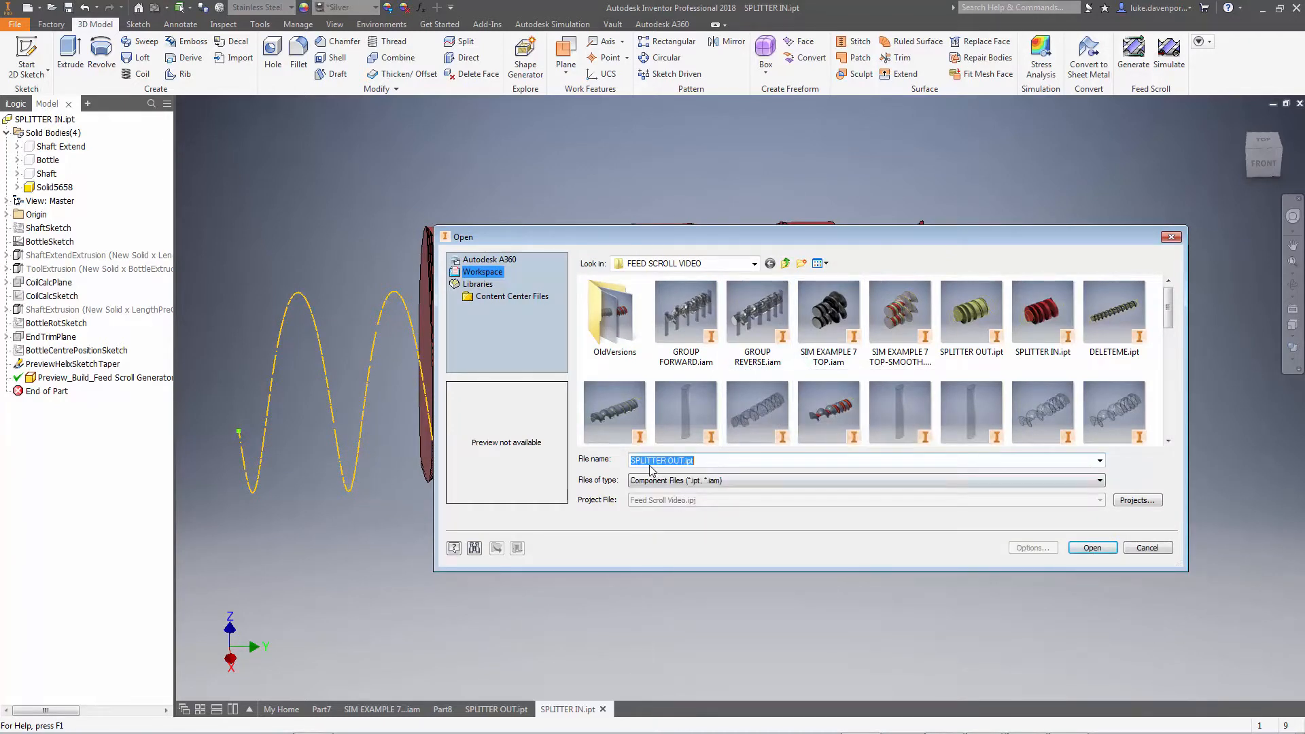
left_click(1094, 549)
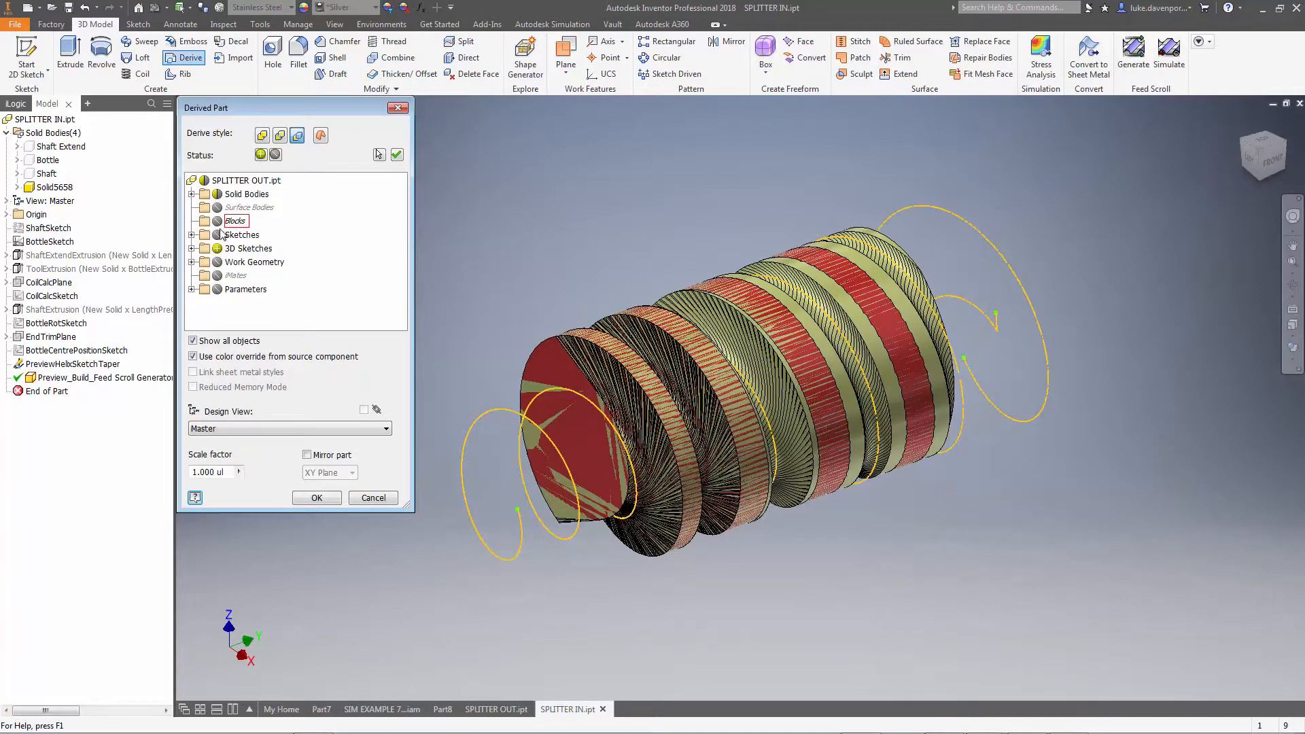
left_click(216, 248)
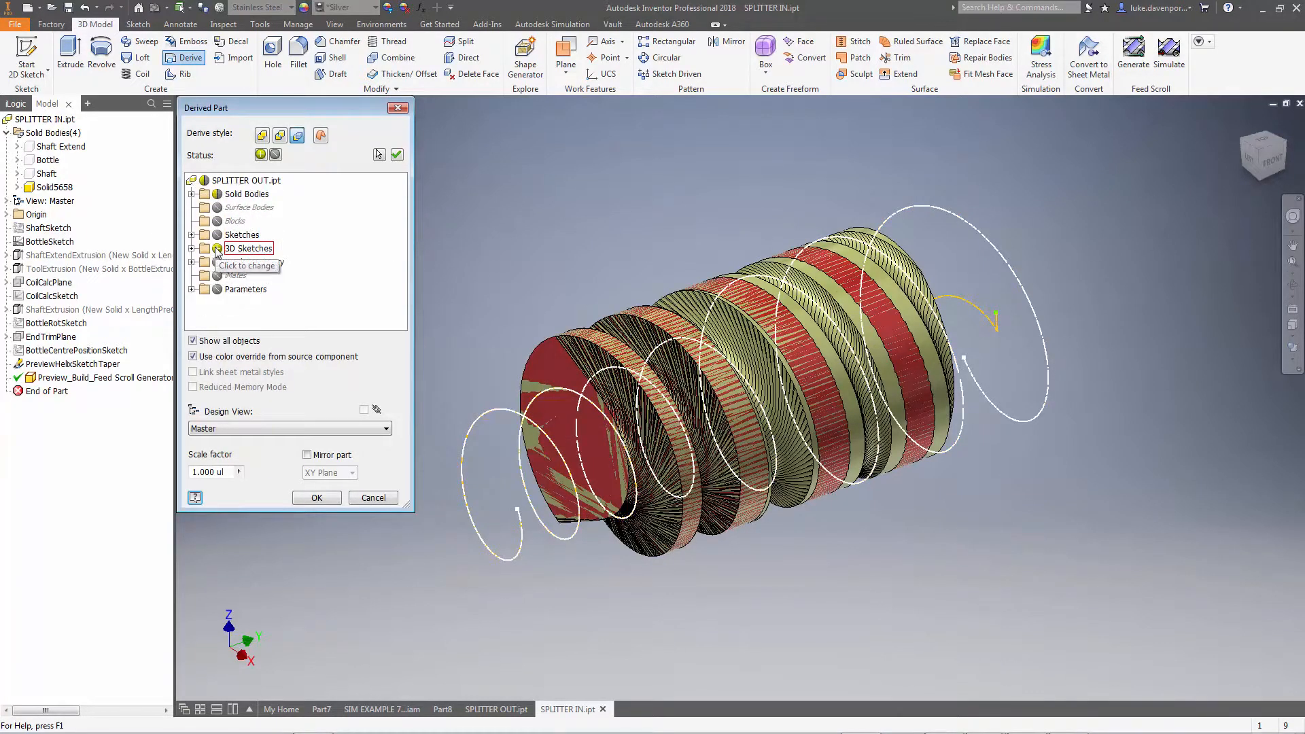
left_click(217, 248)
left_click(192, 195)
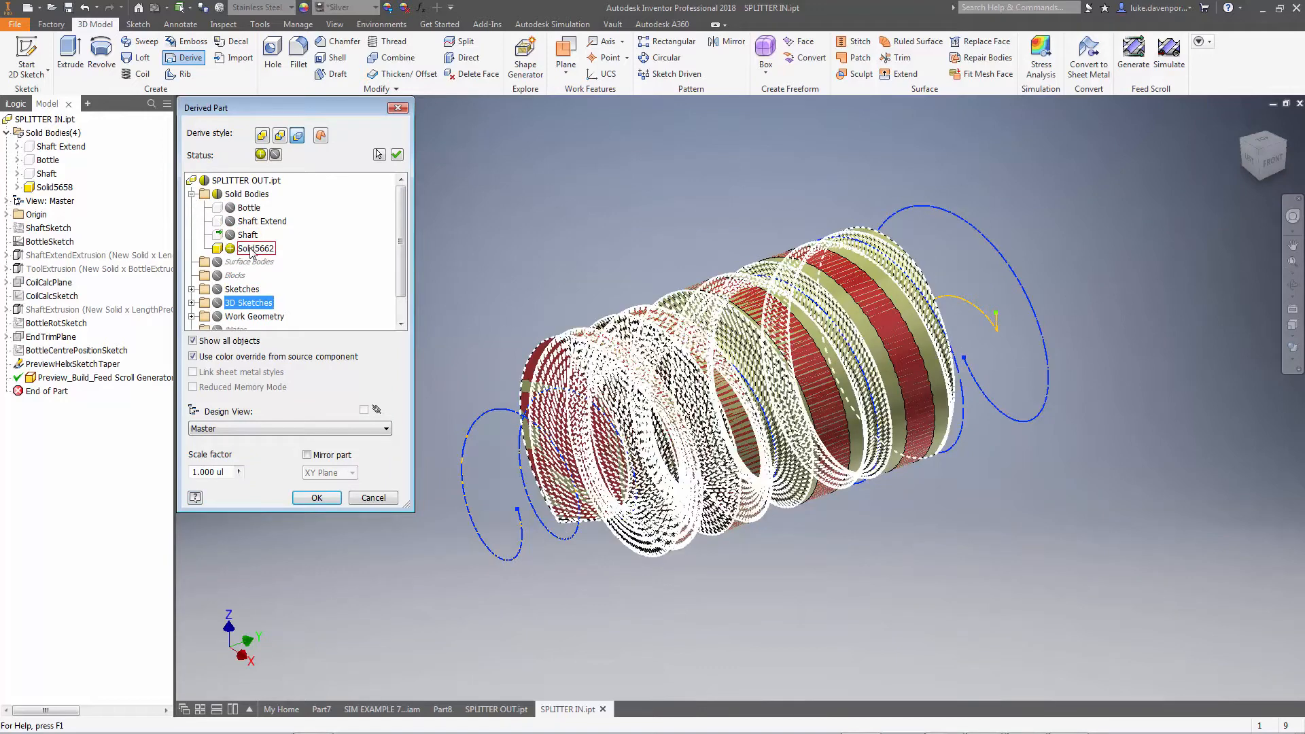
left_click(316, 499)
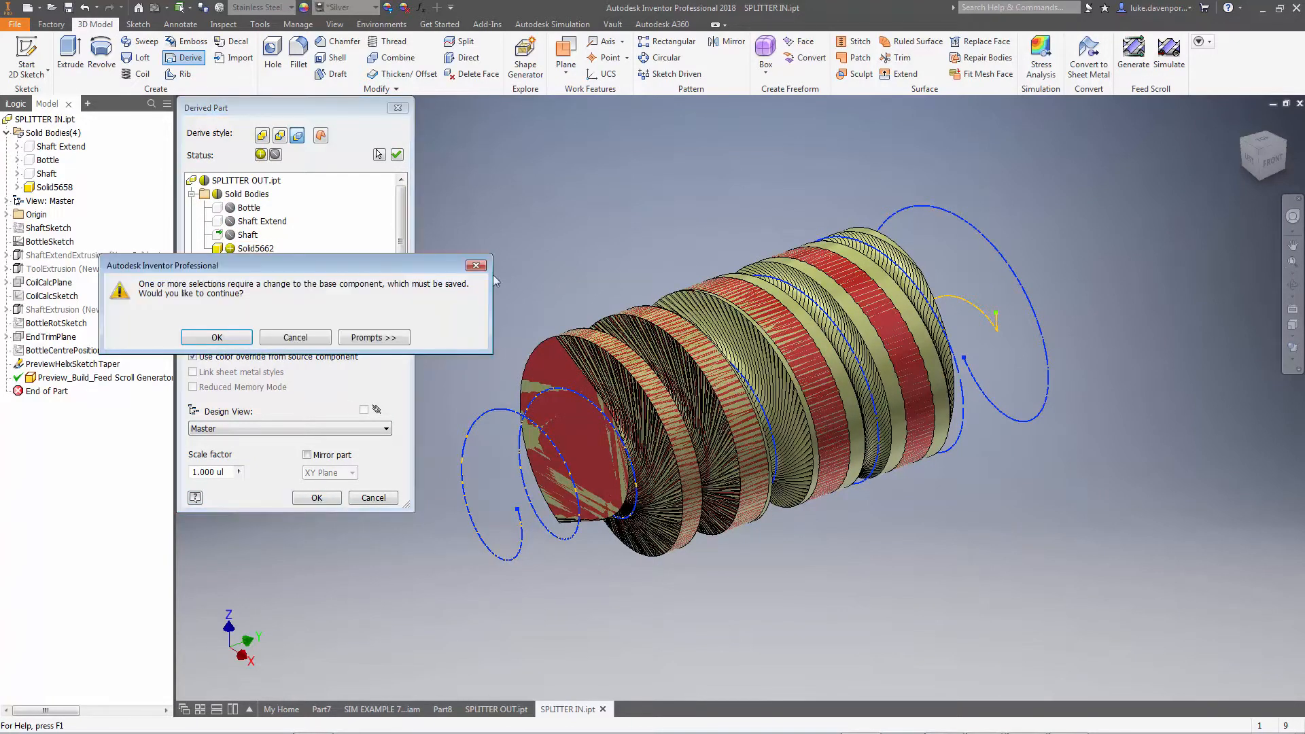
left_click(228, 340)
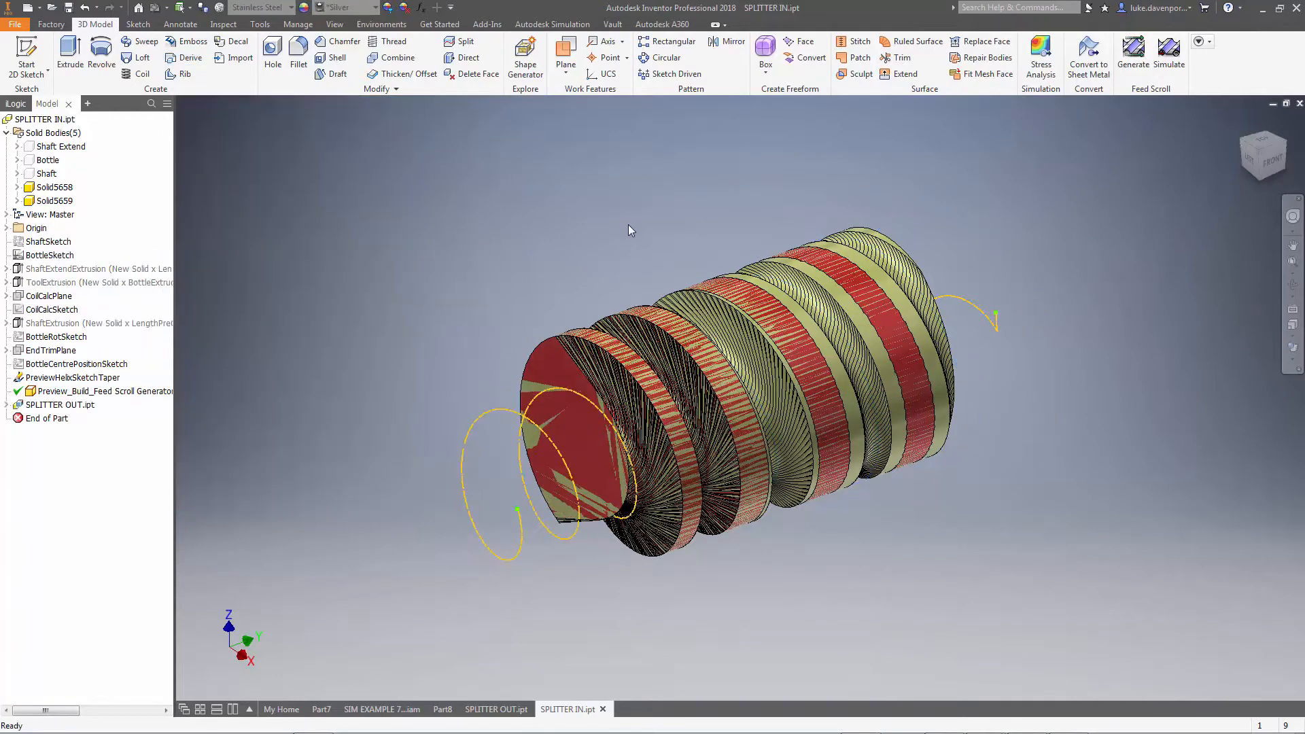
- Review the PowerPoint slide on rotating the derived shaft with the move body tool, then return to the SPLITTER IN part in Inventor
middle_click_drag(628, 230, 617, 229)
key("alt+Tab")
key("Tab")
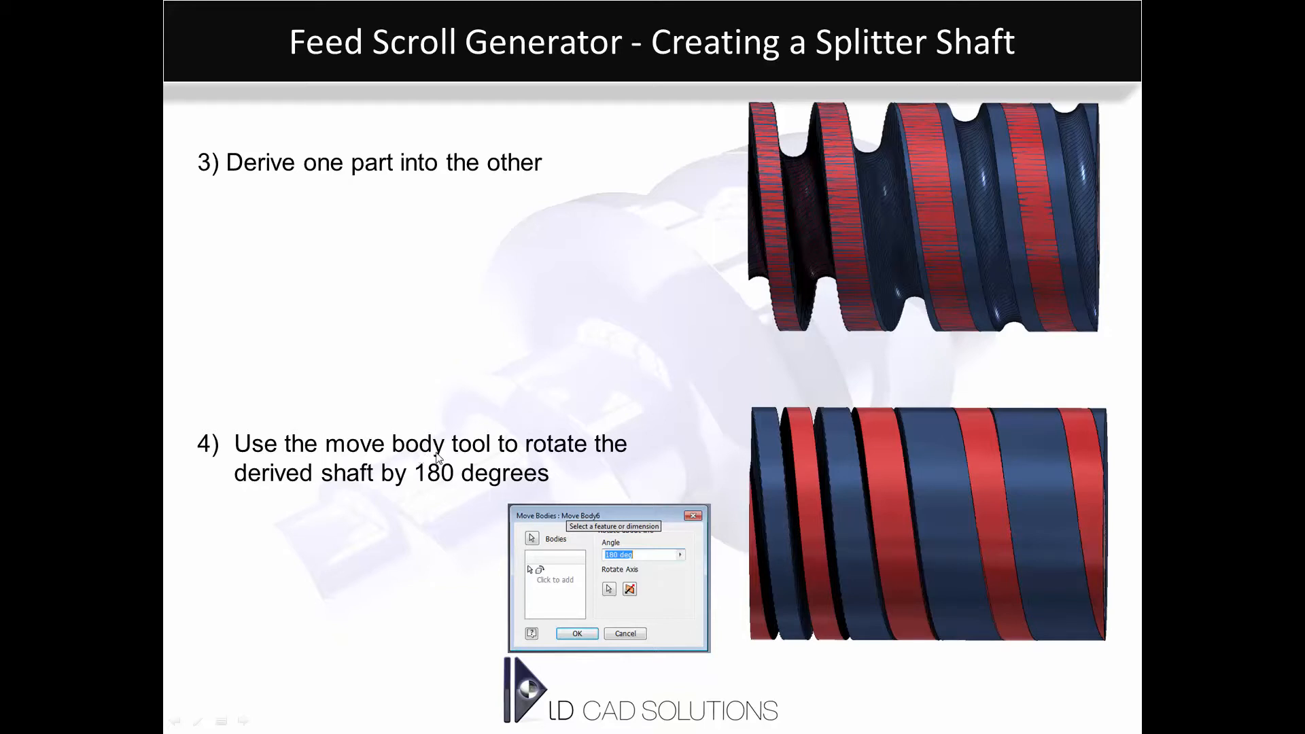
key("alt+Tab")
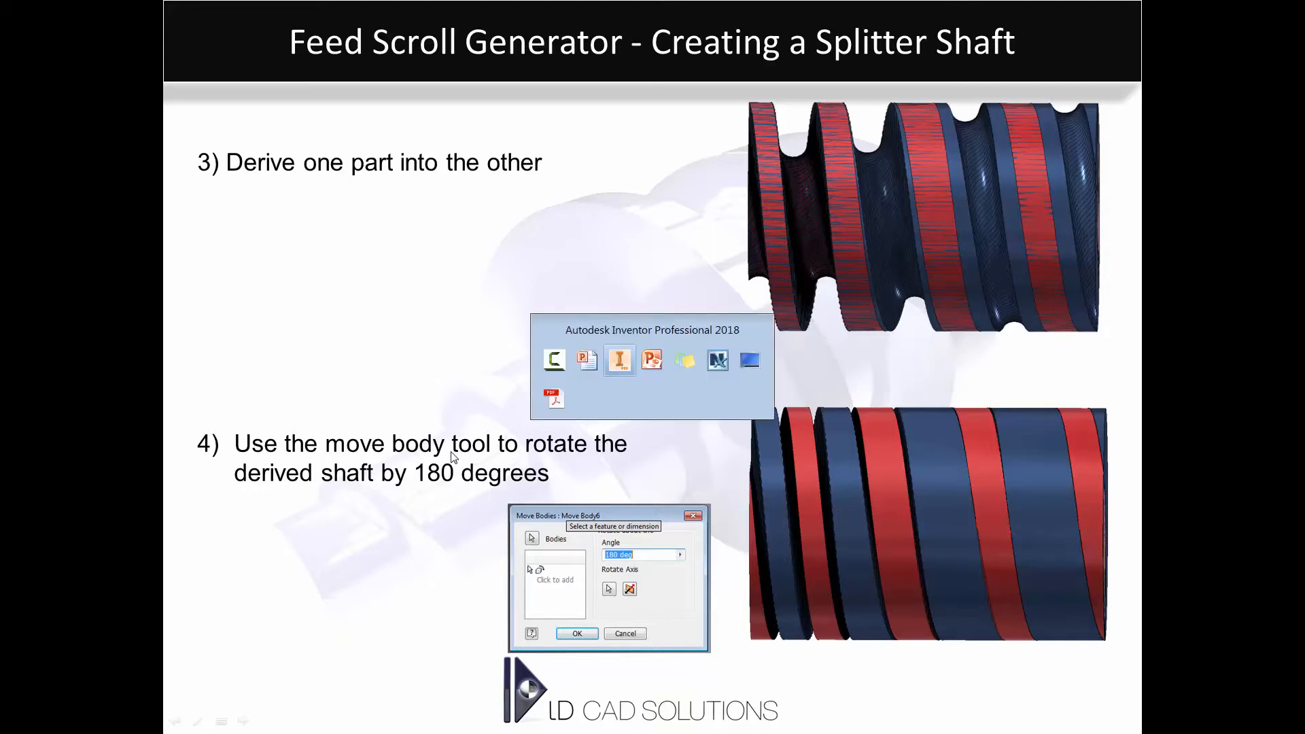
middle_click_drag(441, 401, 426, 406)
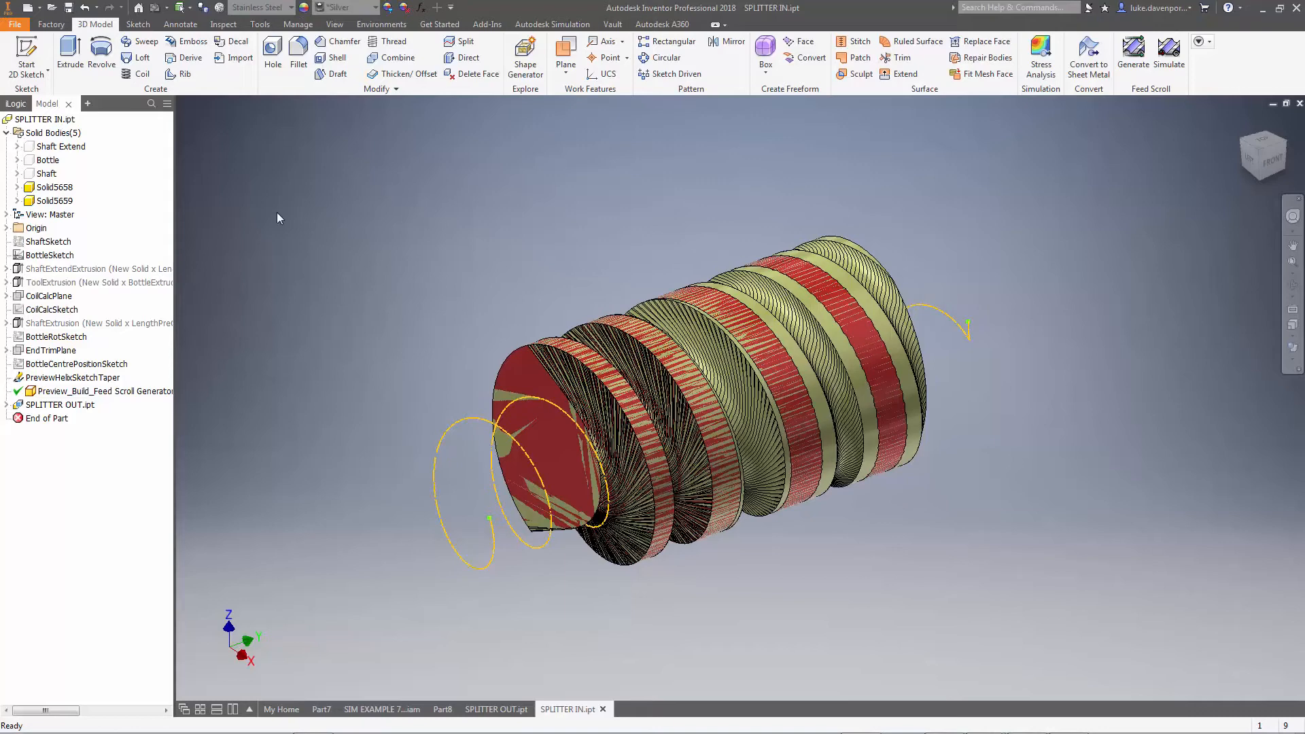
- Rotate the derived OUT scroll body 180 degrees about the Y axis using Move Bodies with the rotate about line option
left_click(378, 89)
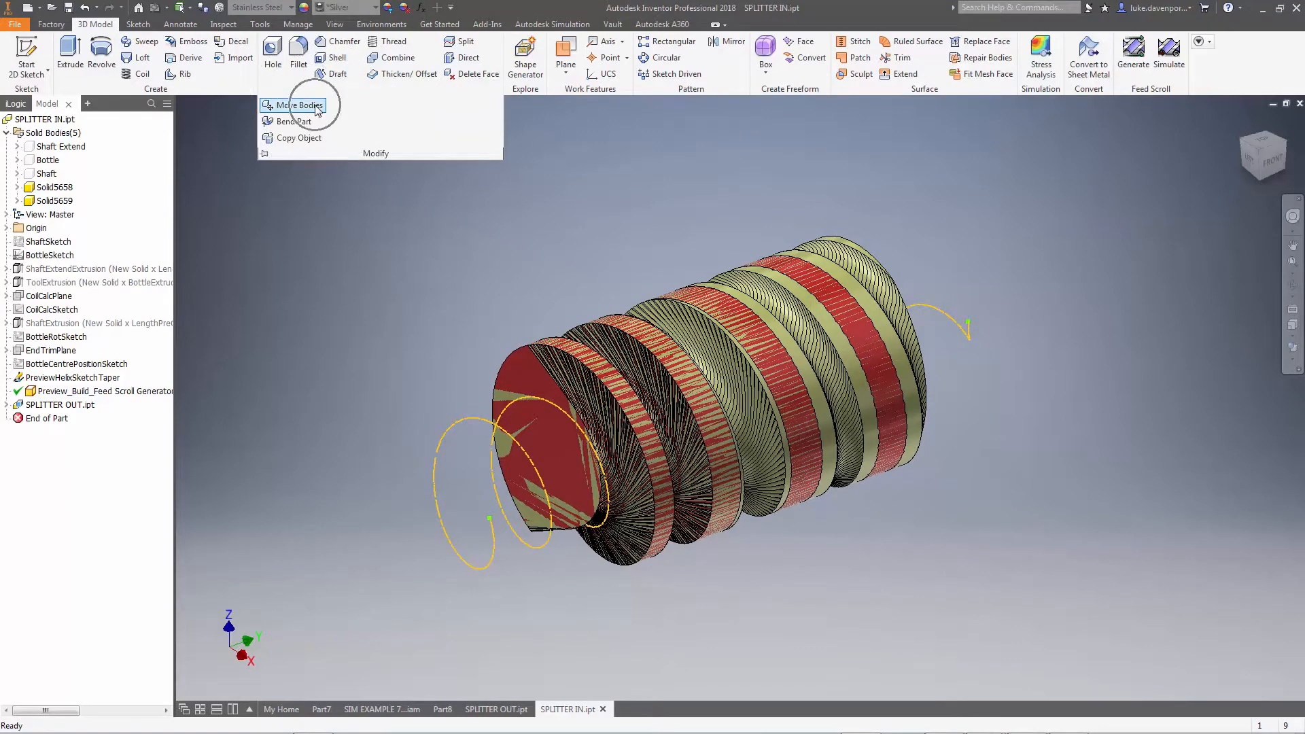
left_click(316, 106)
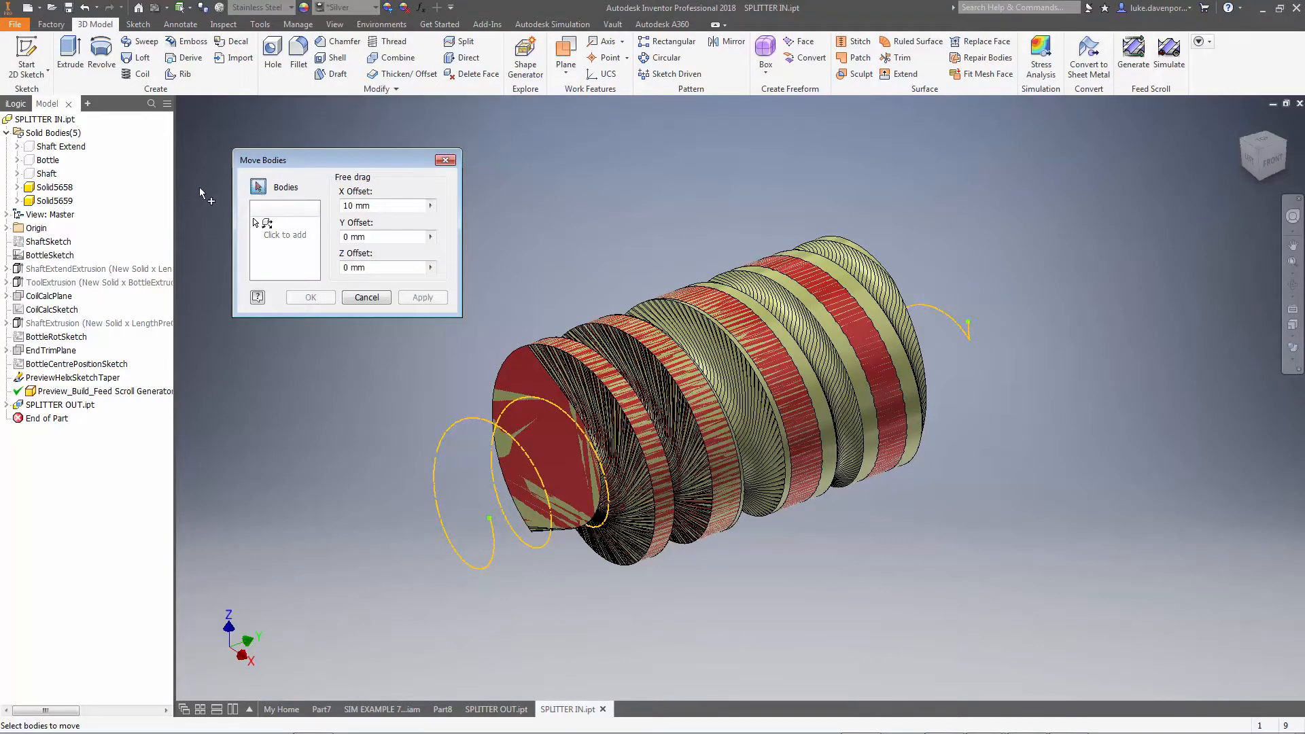
left_click(58, 201)
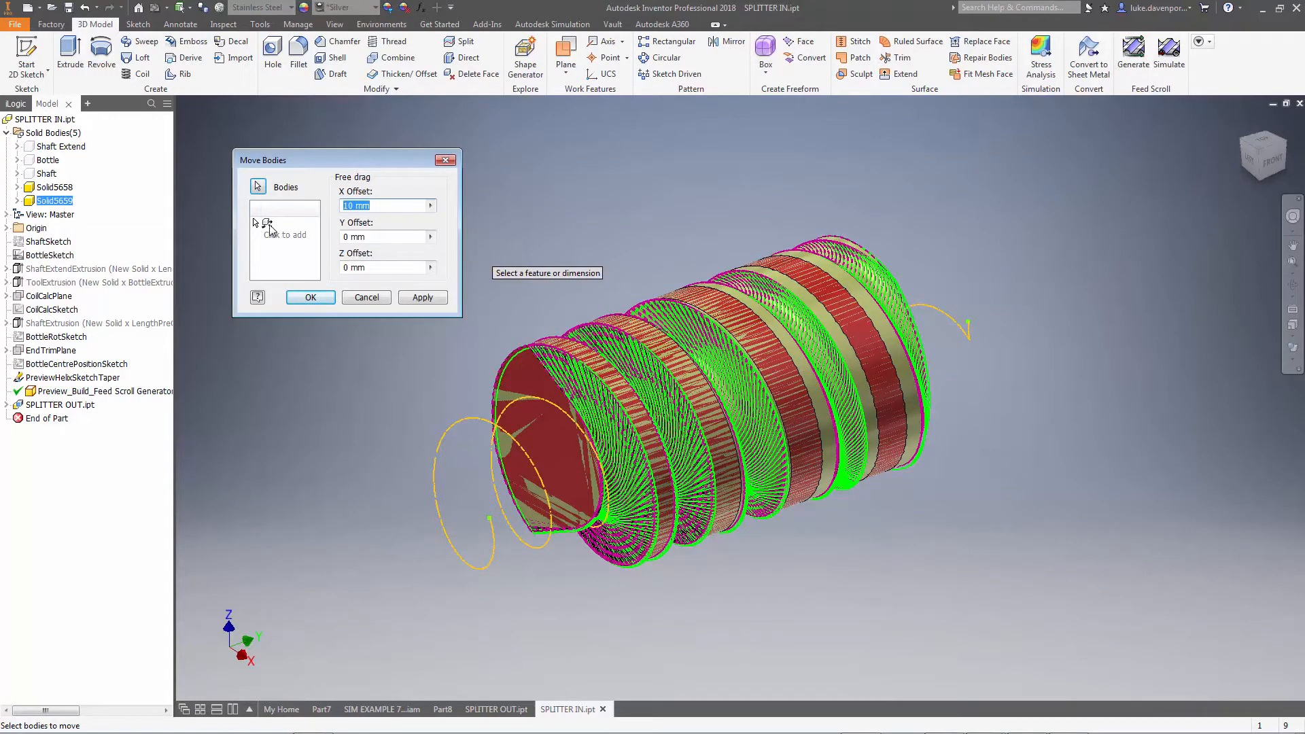
left_click(269, 226)
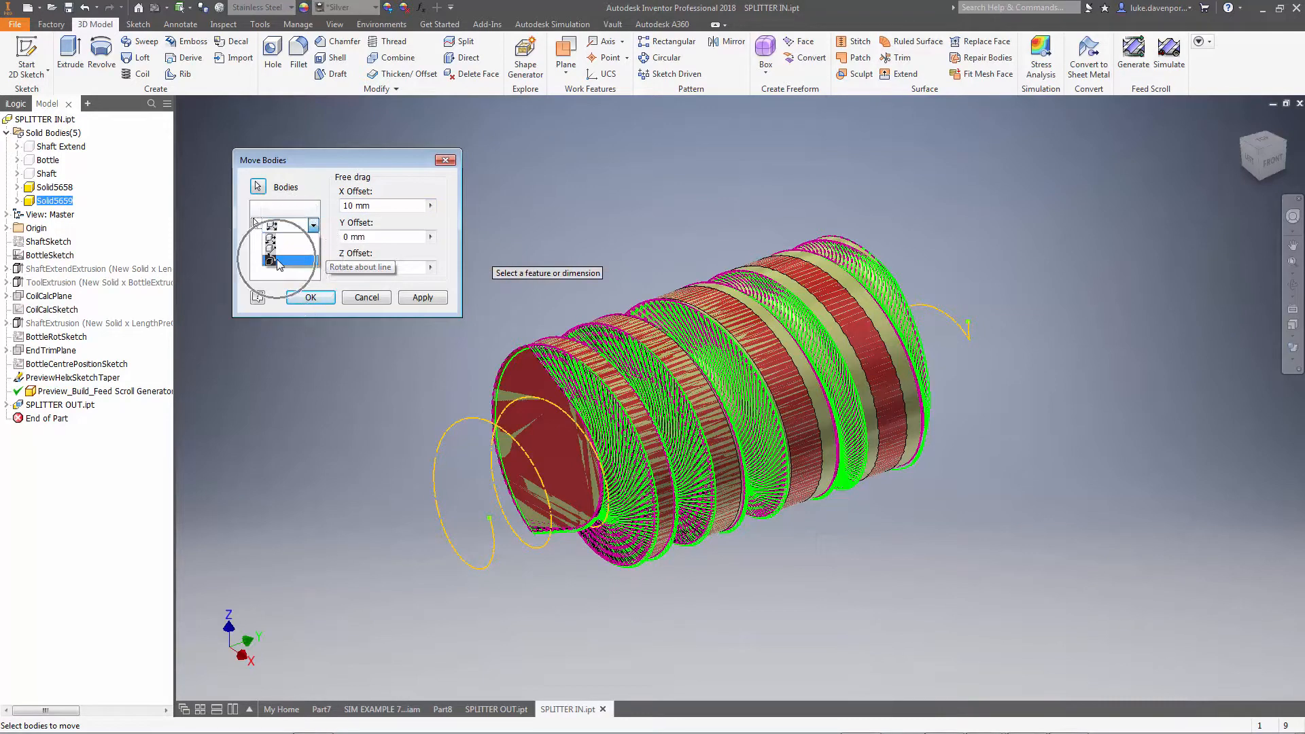
left_click(278, 262)
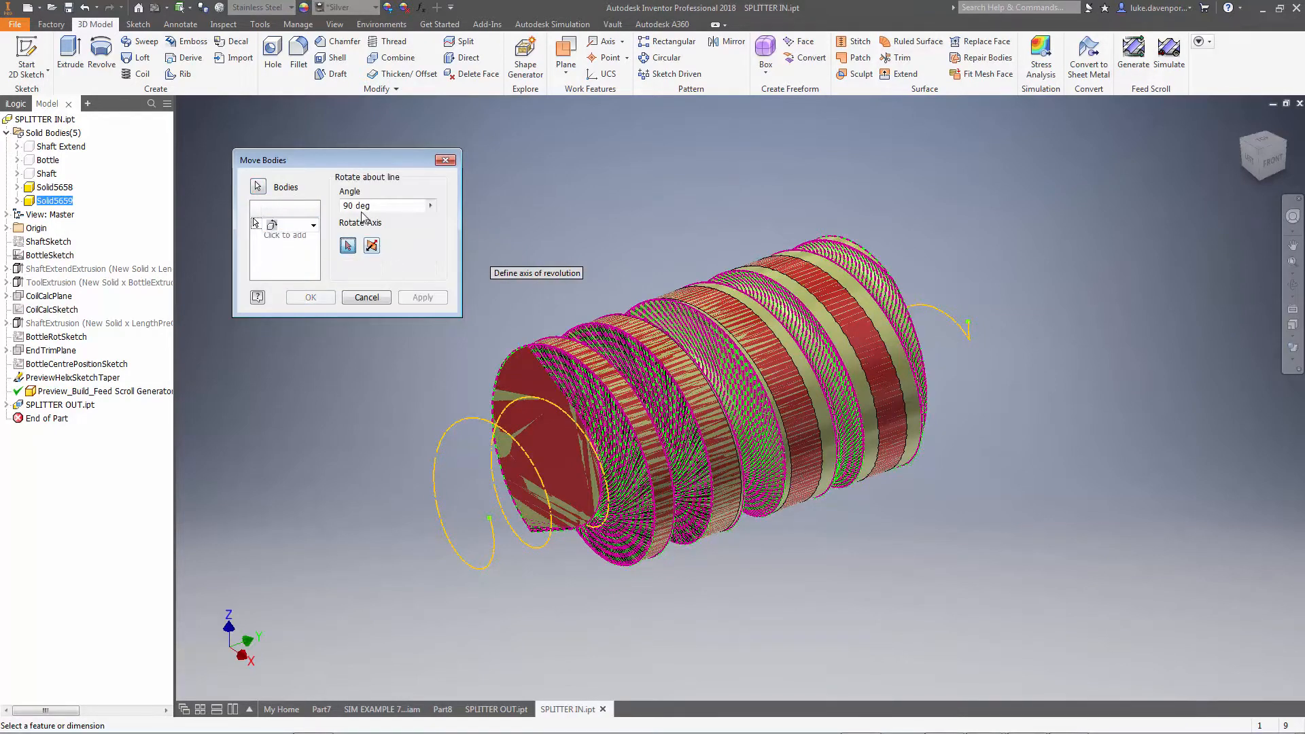
left_click(6, 227)
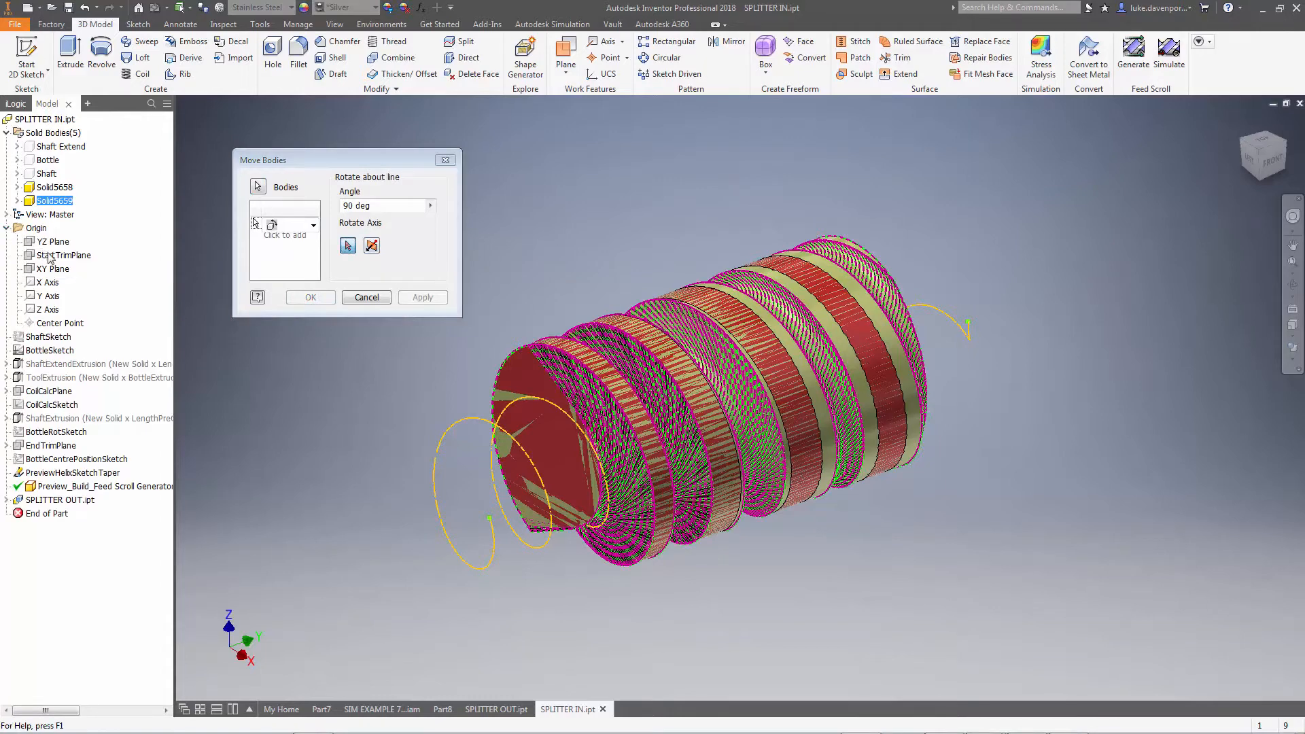
left_click(49, 298)
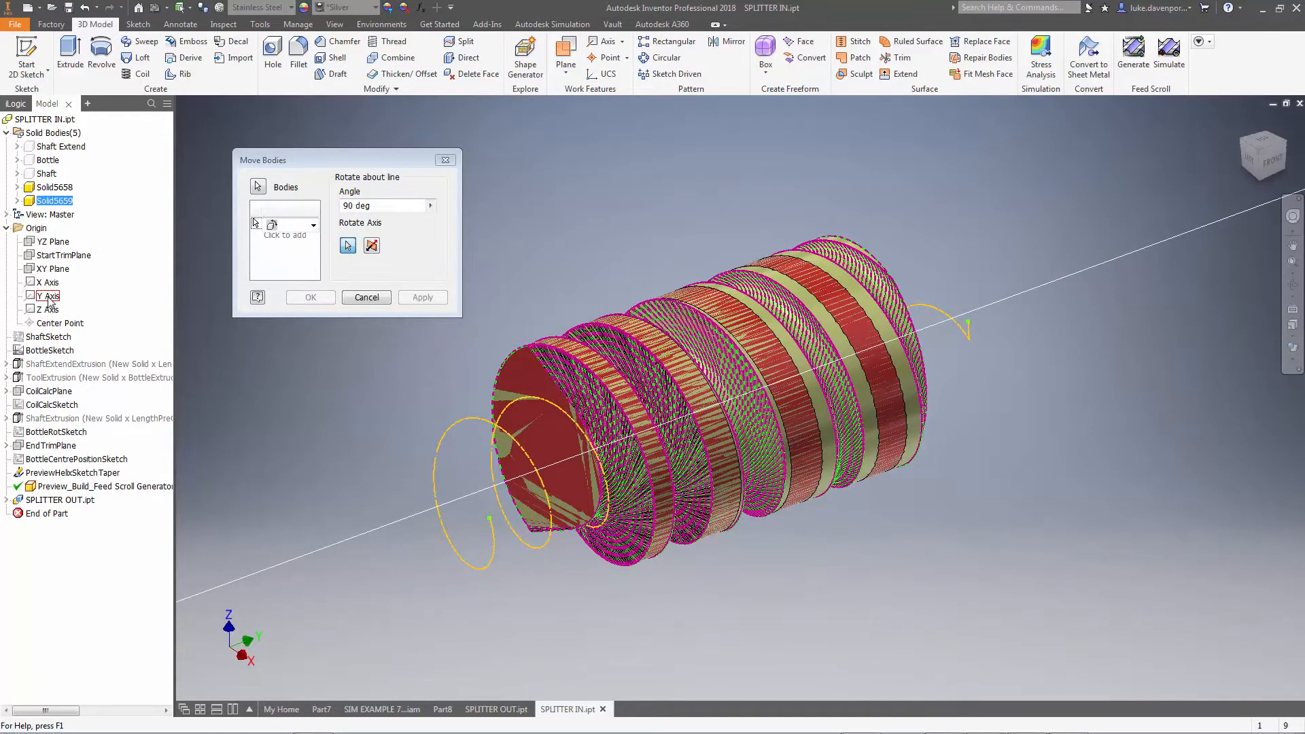
type("180")
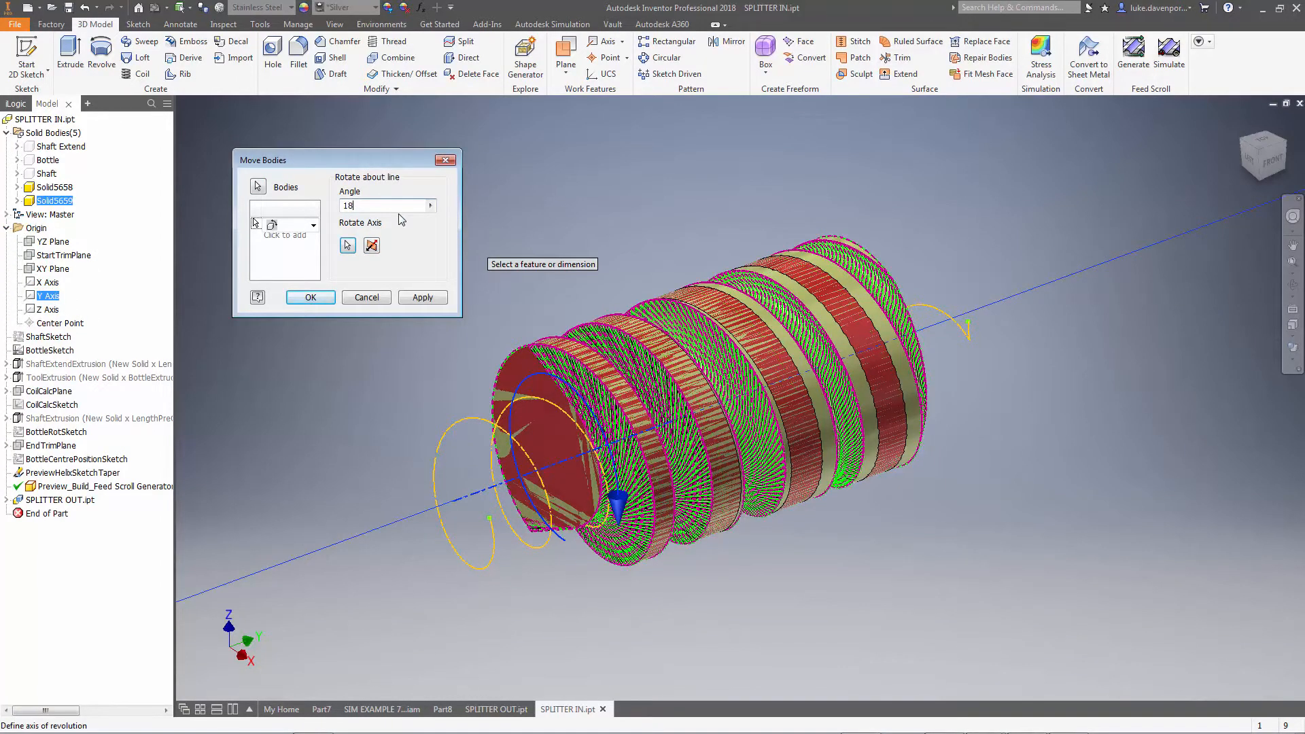
left_click(310, 297)
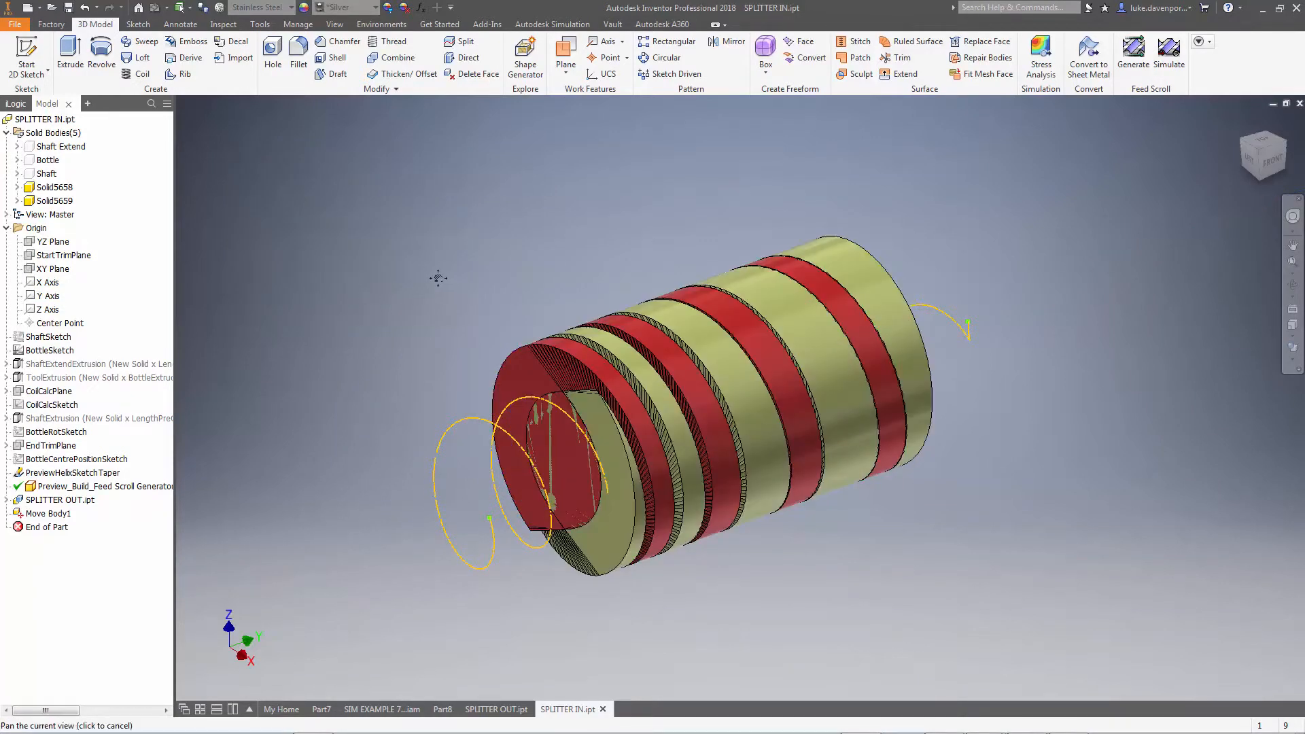
- Start a Combine operation with the original red IN scroll body as the base
middle_click_drag(437, 278, 380, 100)
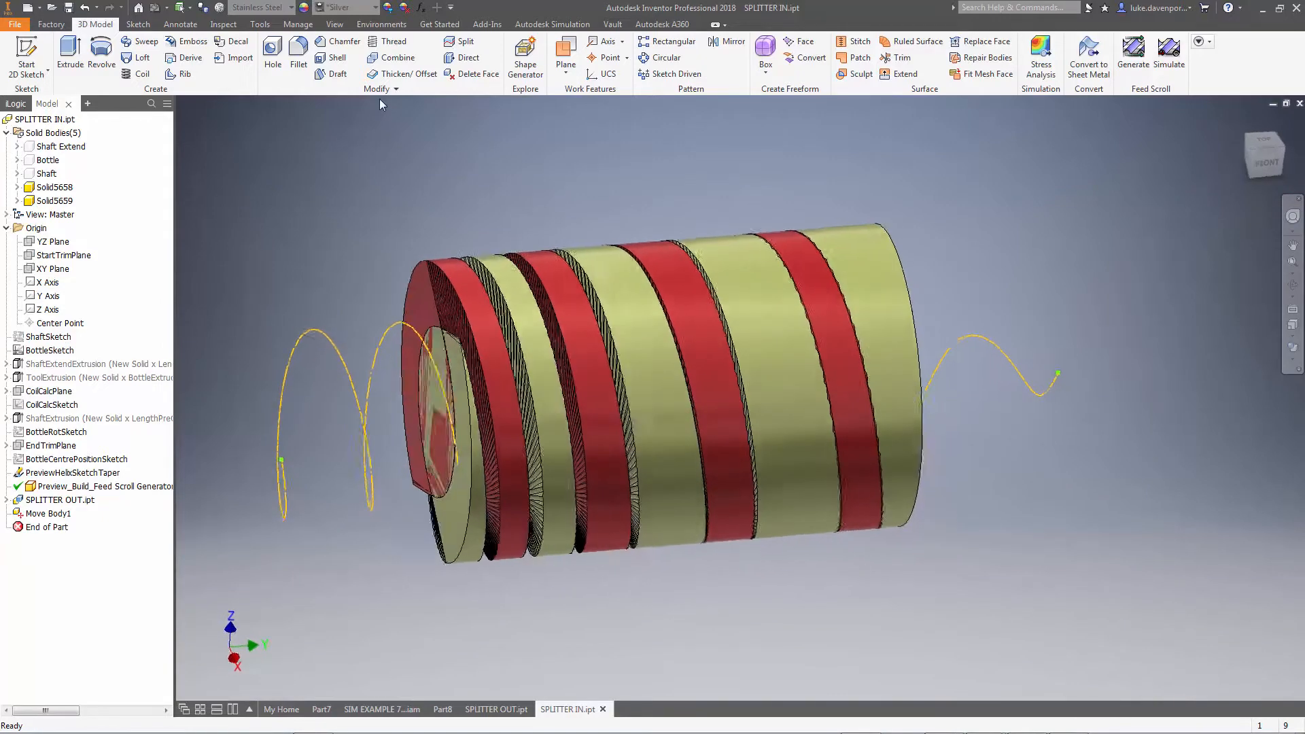
left_click(393, 61)
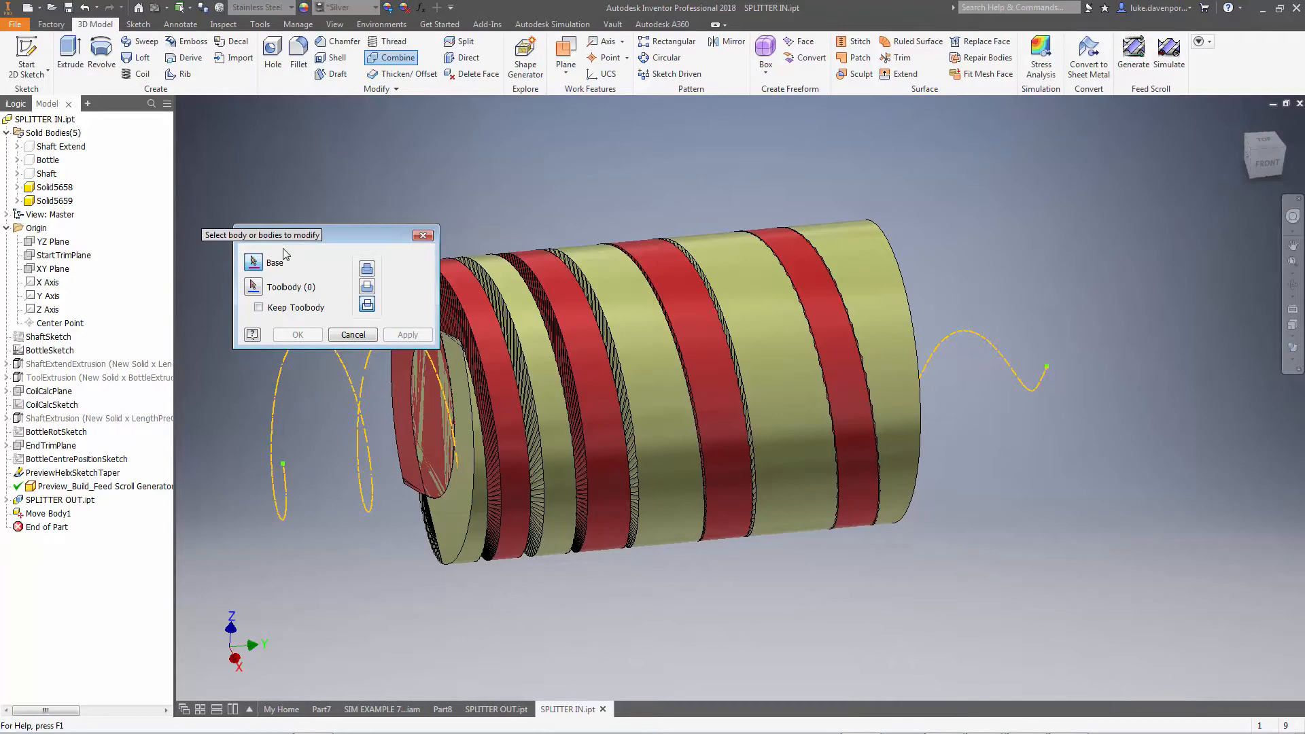
left_click(54, 188)
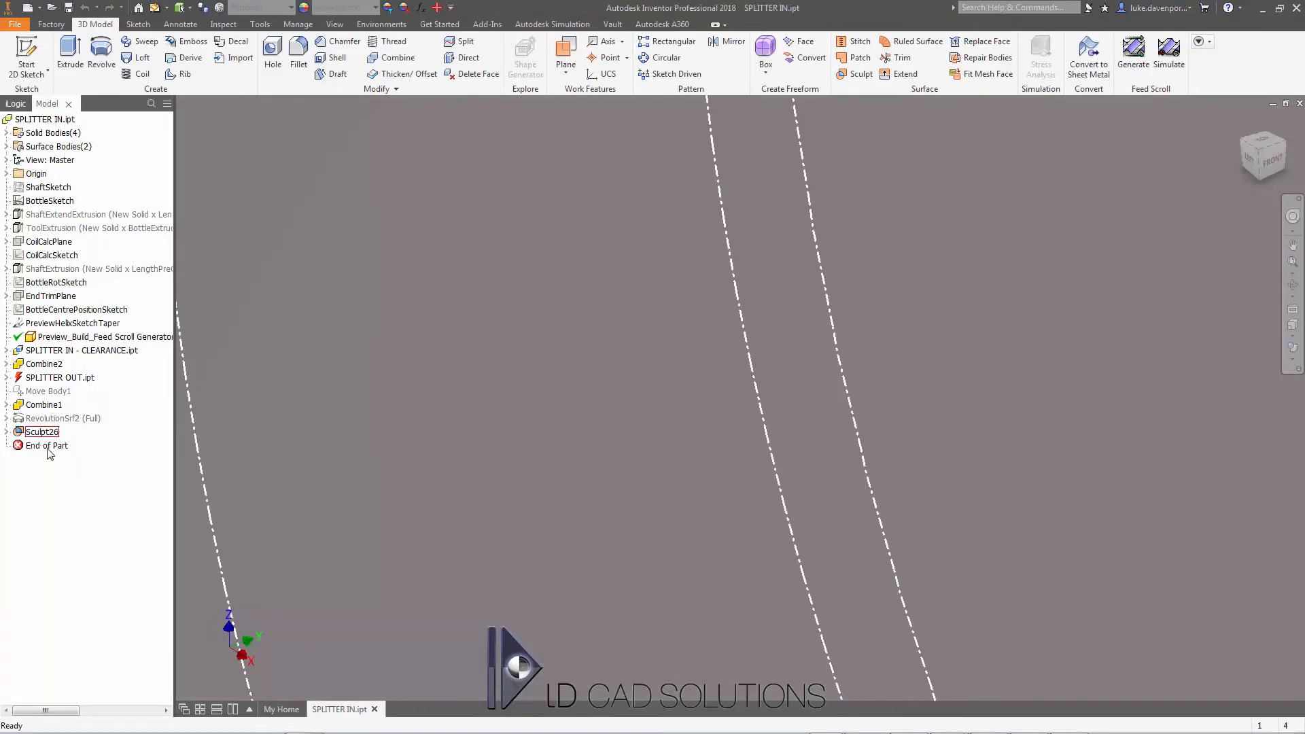
- Move the End of Part marker to just below the preview build feature and open the Feed Scroll Generator for the SPLITTER IN part
left_click_drag(49, 453, 52, 350)
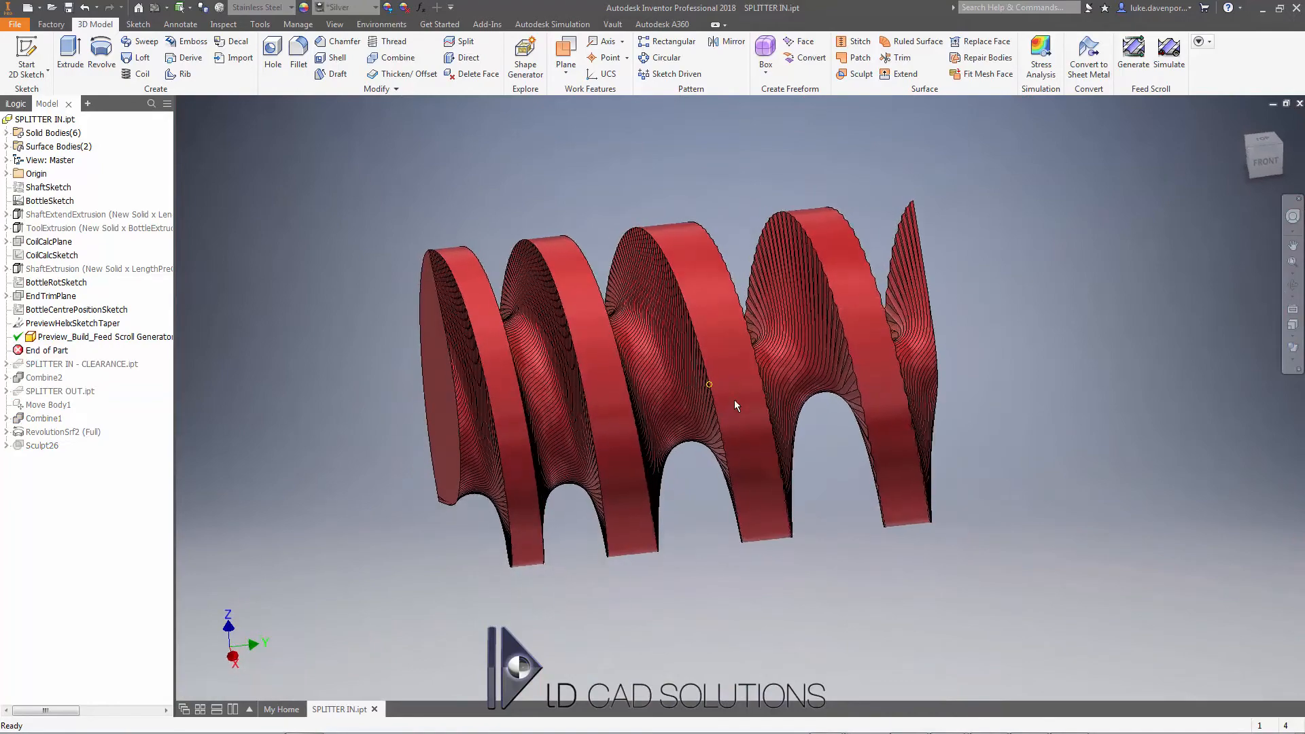
left_click(1131, 59)
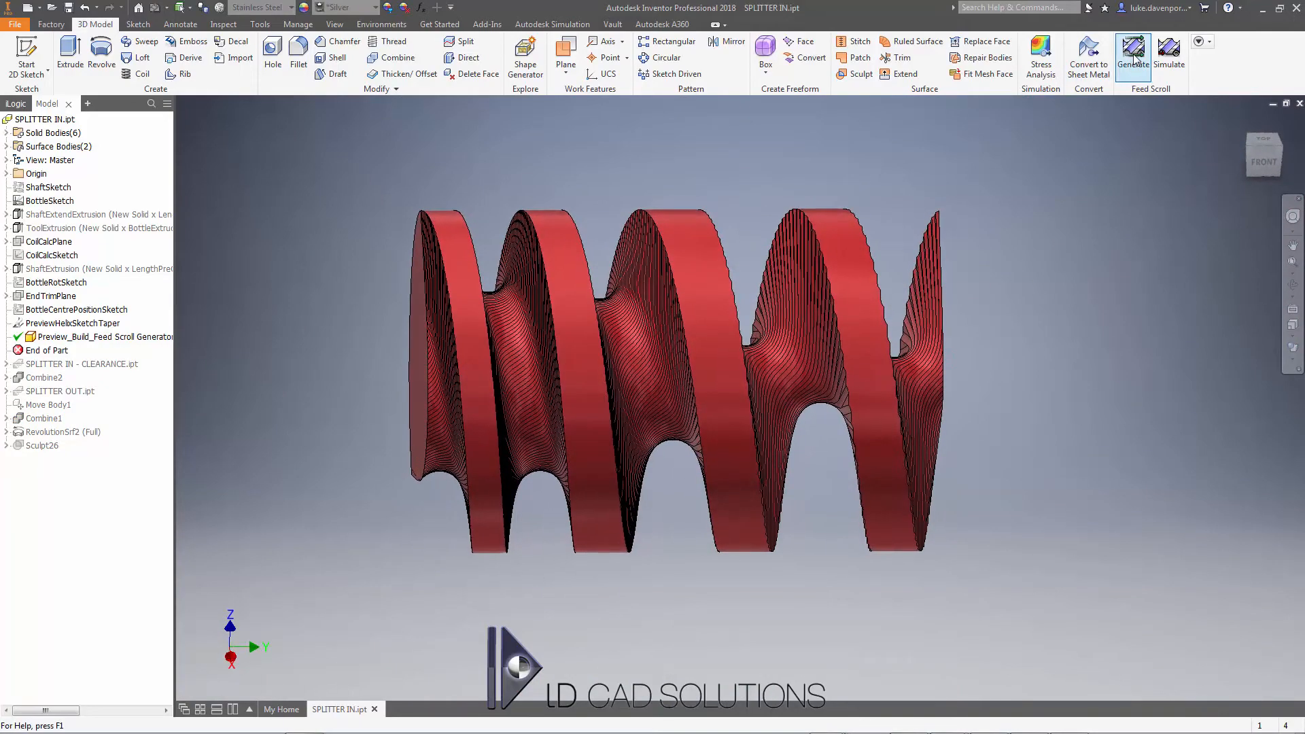
left_click(634, 408)
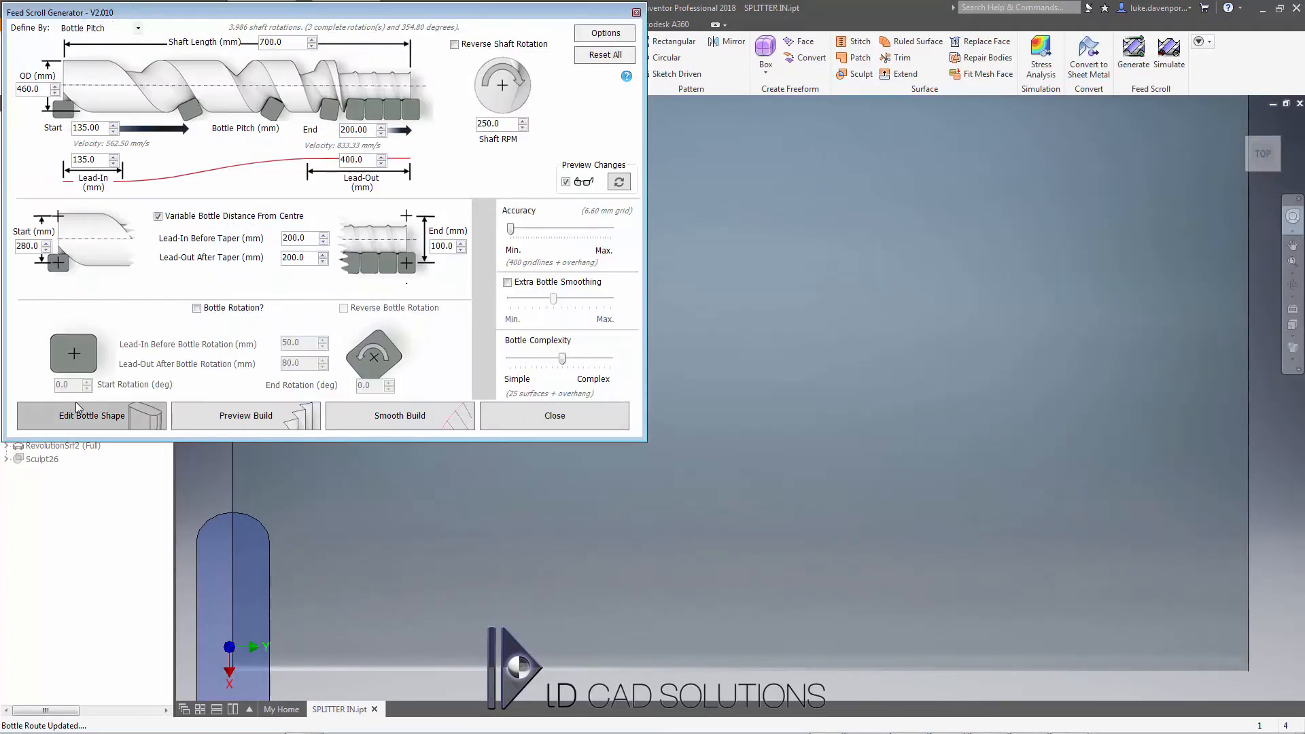
- Open the bottle shape sketch for editing and delete the two vertical lines and the bottom line below the arc
left_click(81, 416)
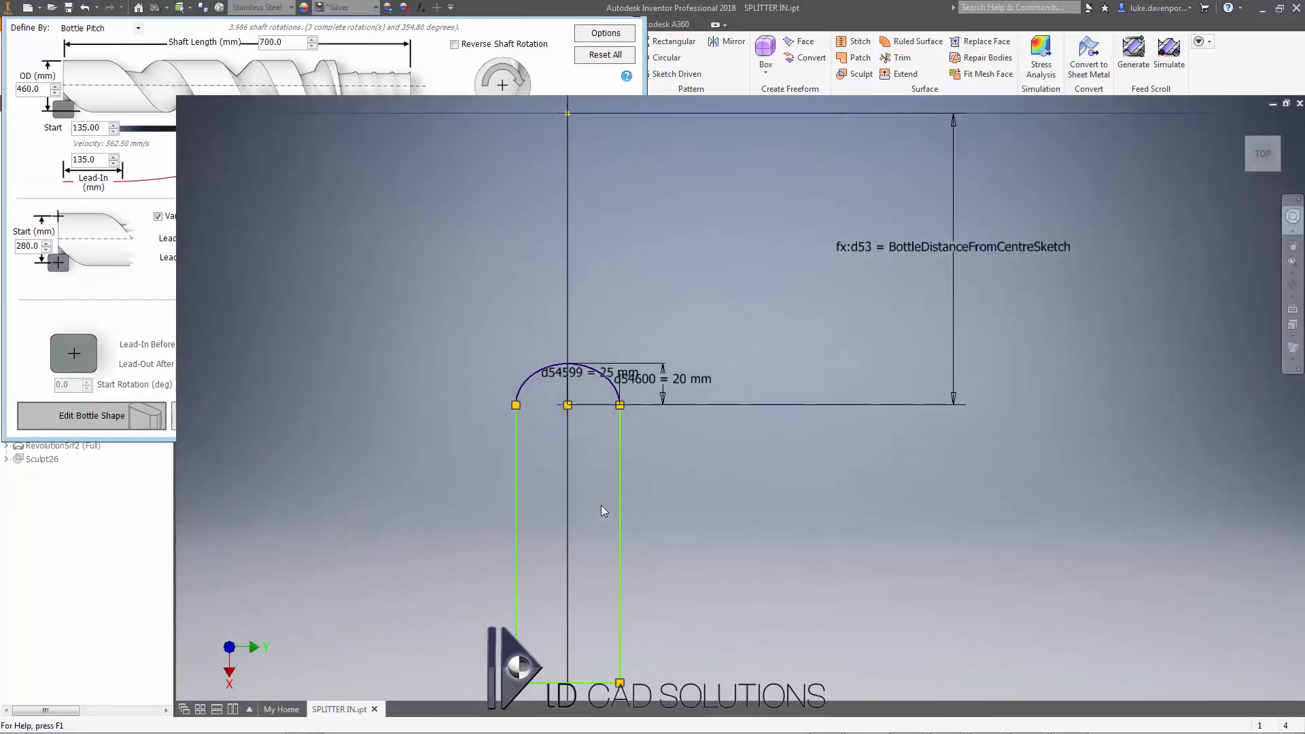
left_click(638, 412)
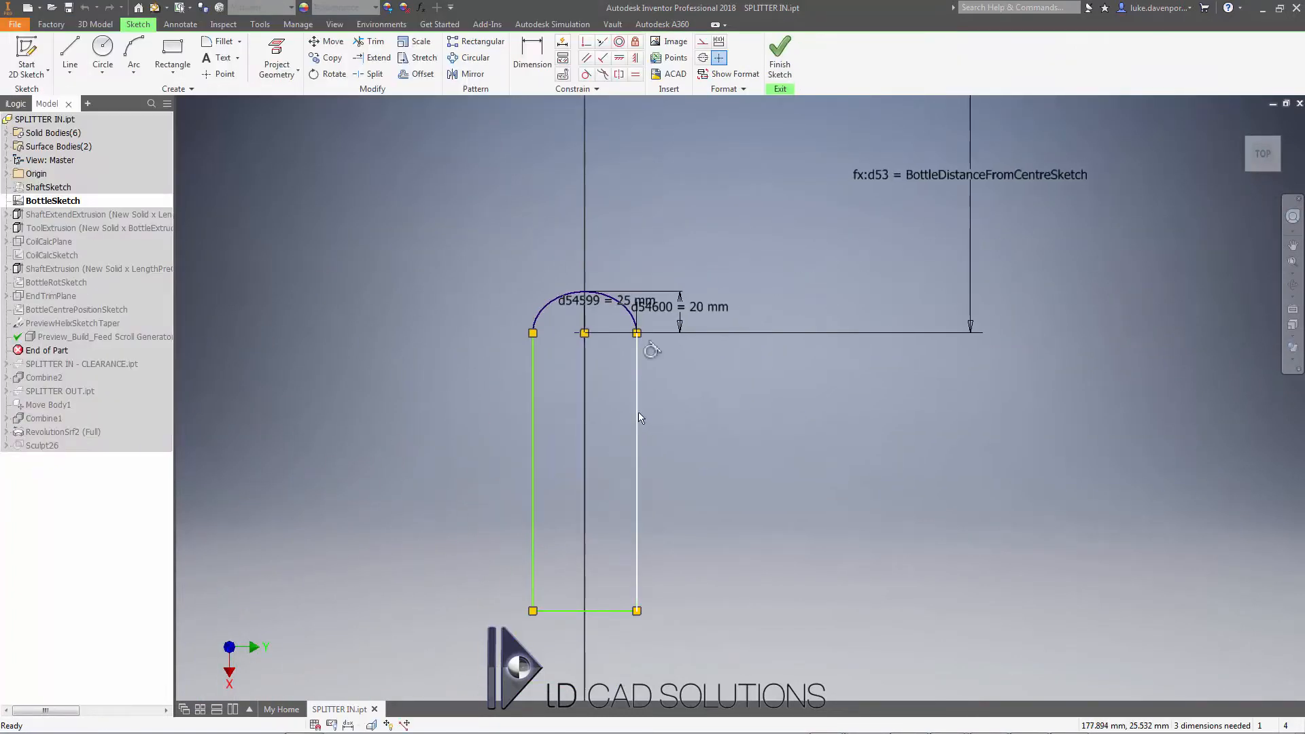
key("XF86Calculator")
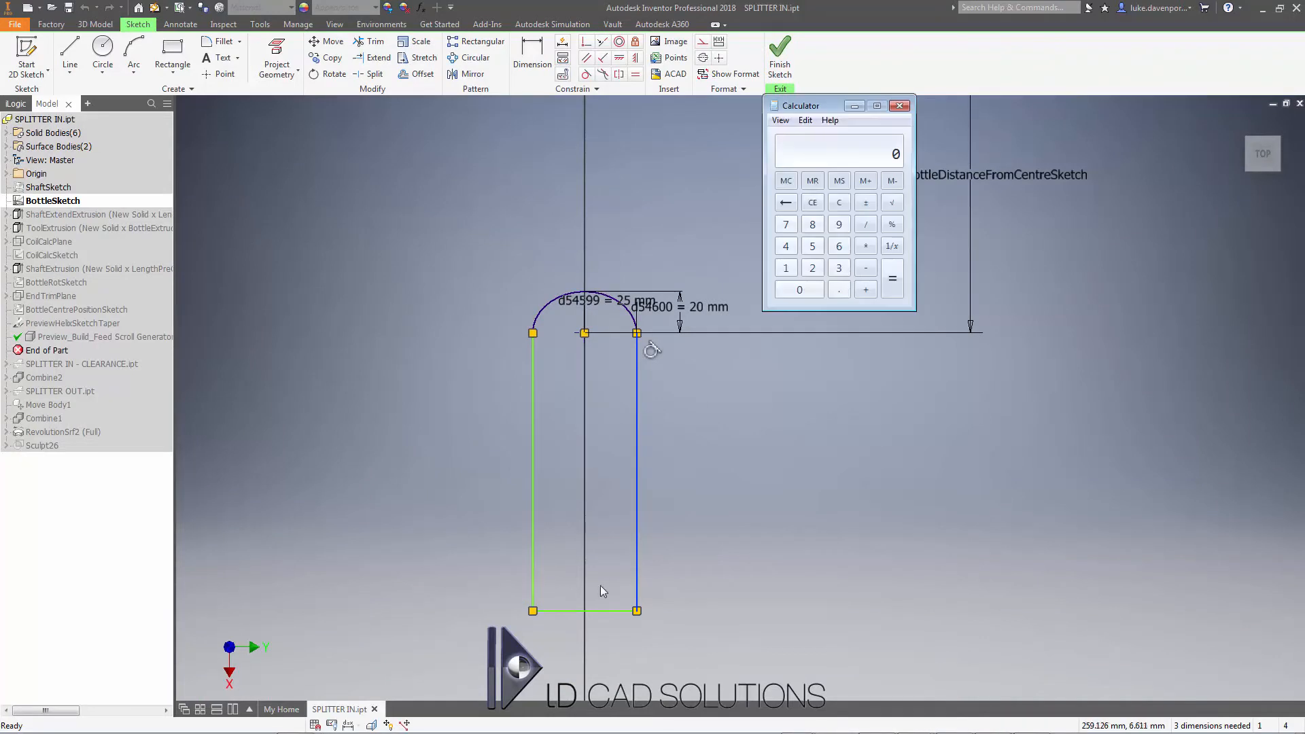
left_click(899, 106)
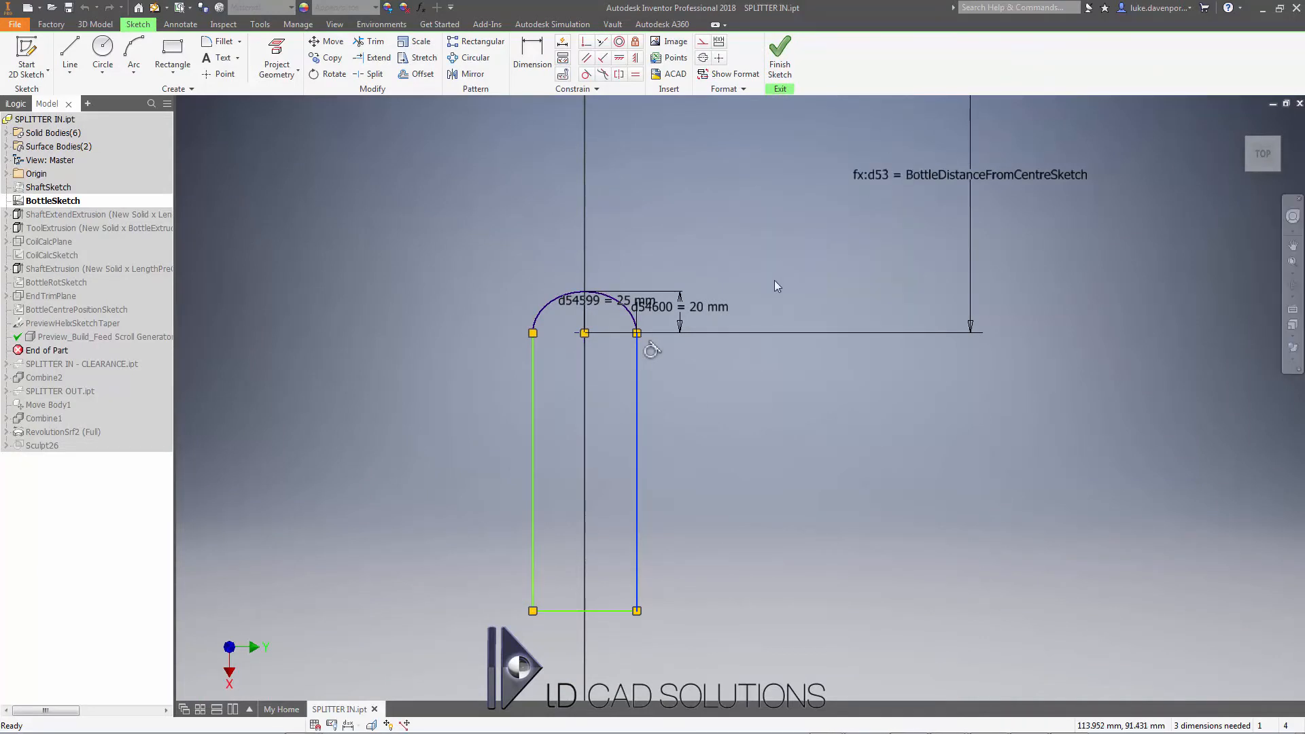
left_click(637, 434)
key("Delete")
left_click(607, 610)
key("Delete")
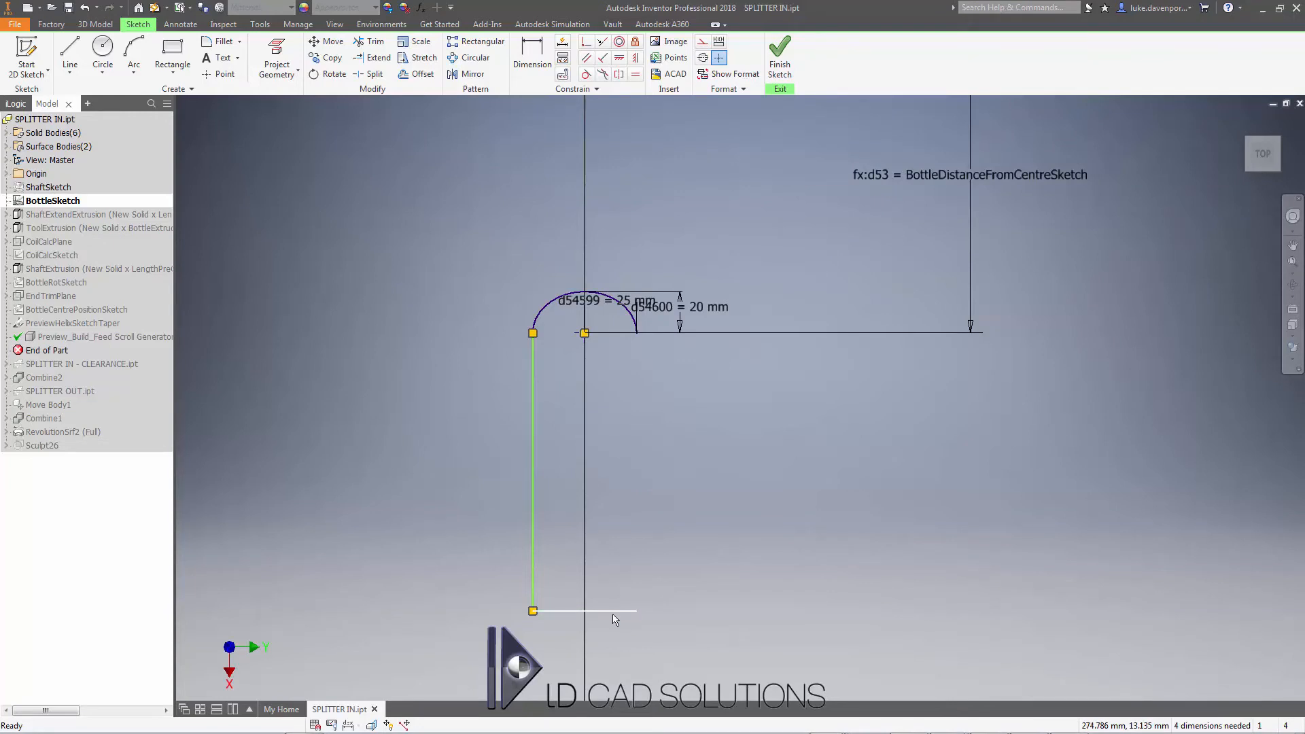
left_click(534, 565)
key("Delete")
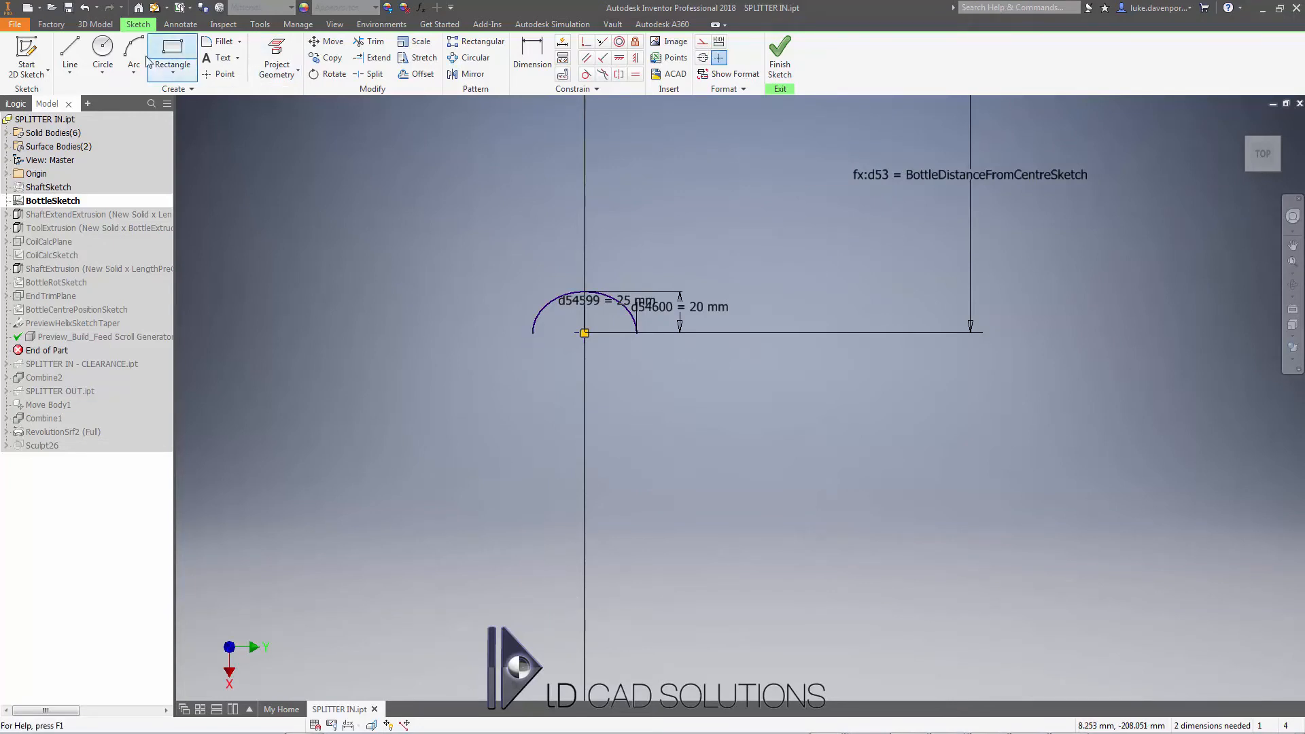
- Draw a full ellipse centred on the arc's centre with 25 mm and 20 mm half-axes matching the existing arc, and finish the sketch
left_click(102, 72)
left_click(118, 149)
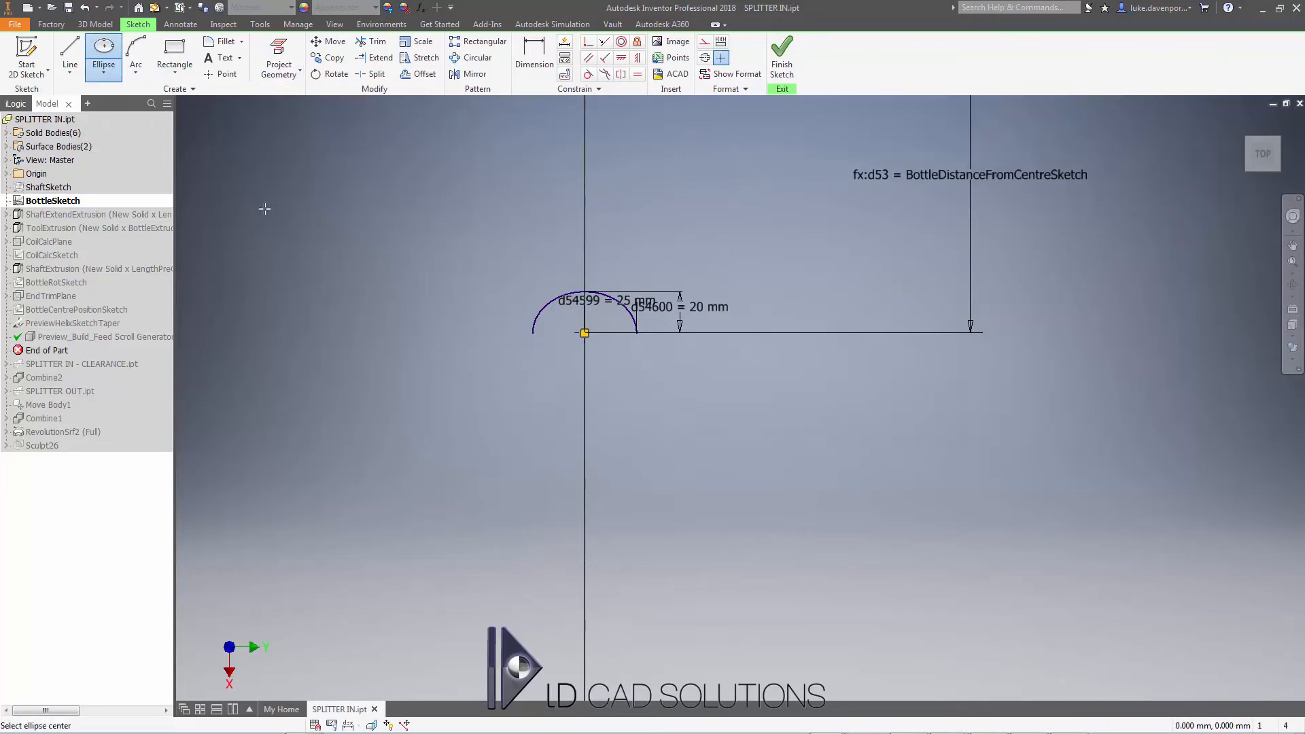
left_click(637, 333)
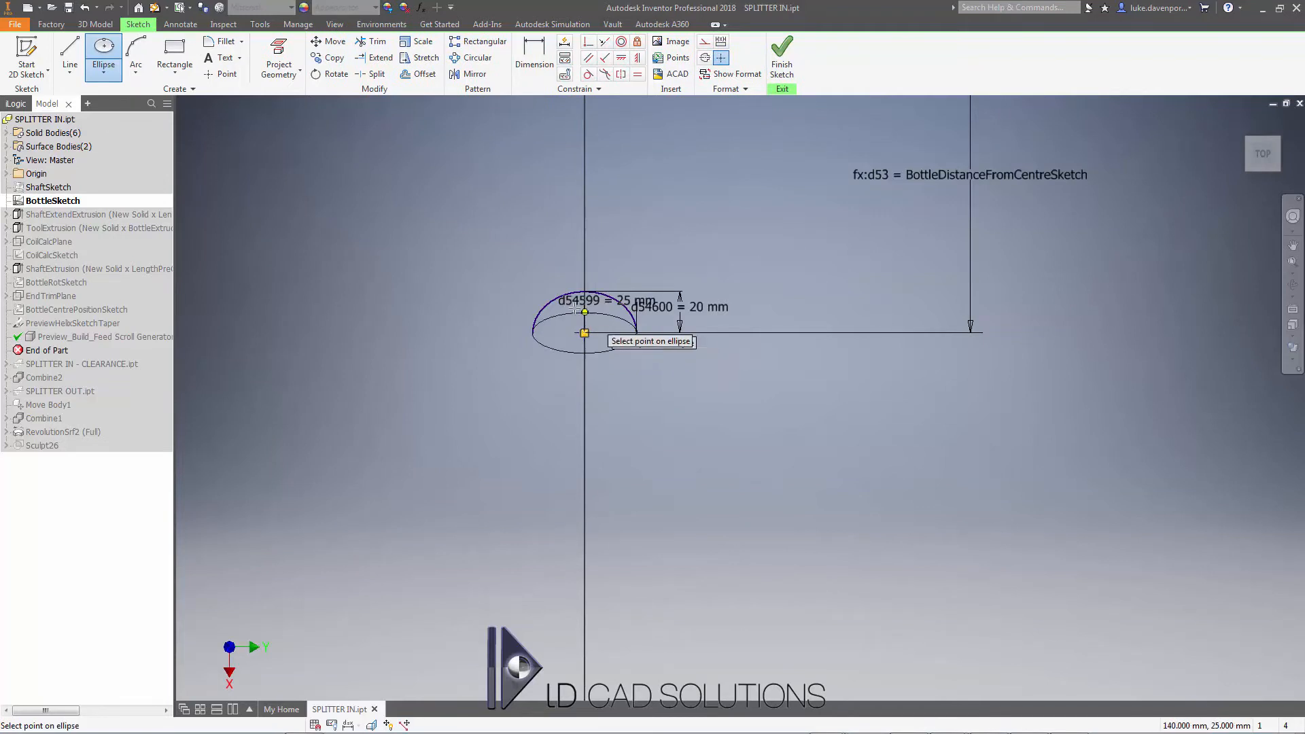
left_click(585, 291)
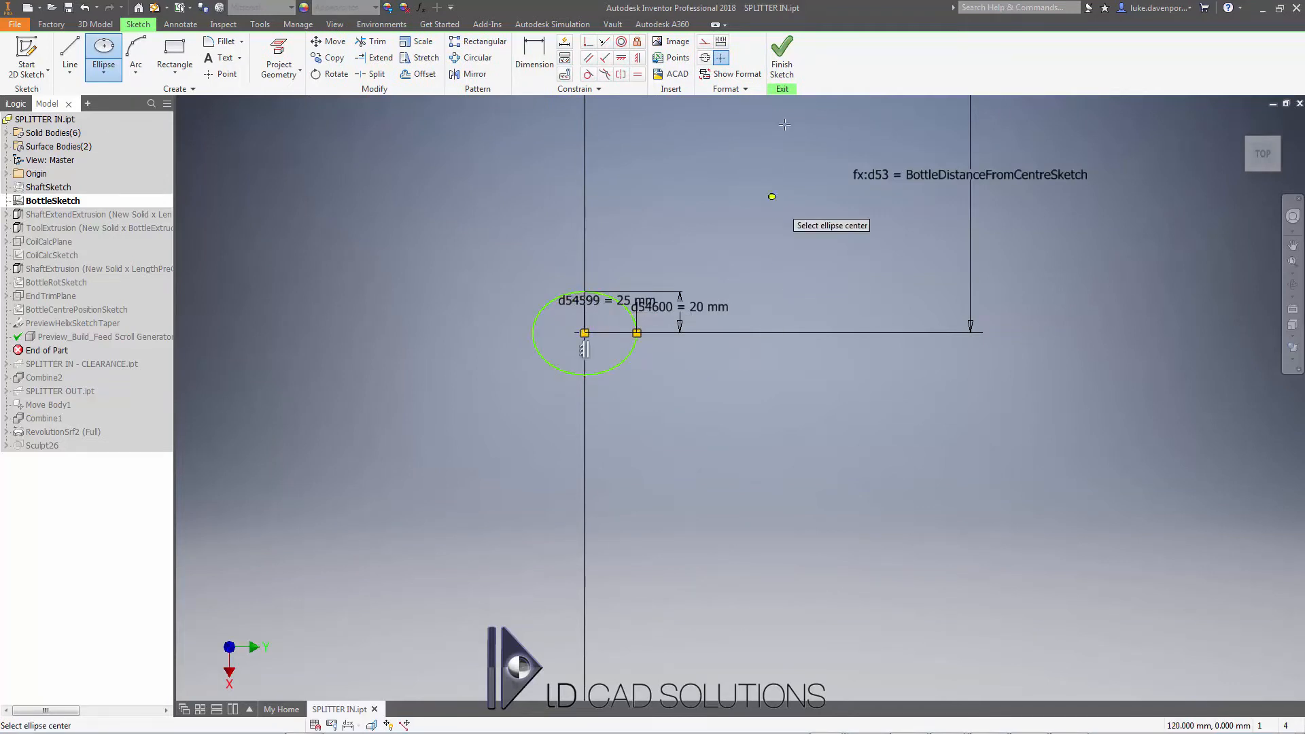
left_click(782, 60)
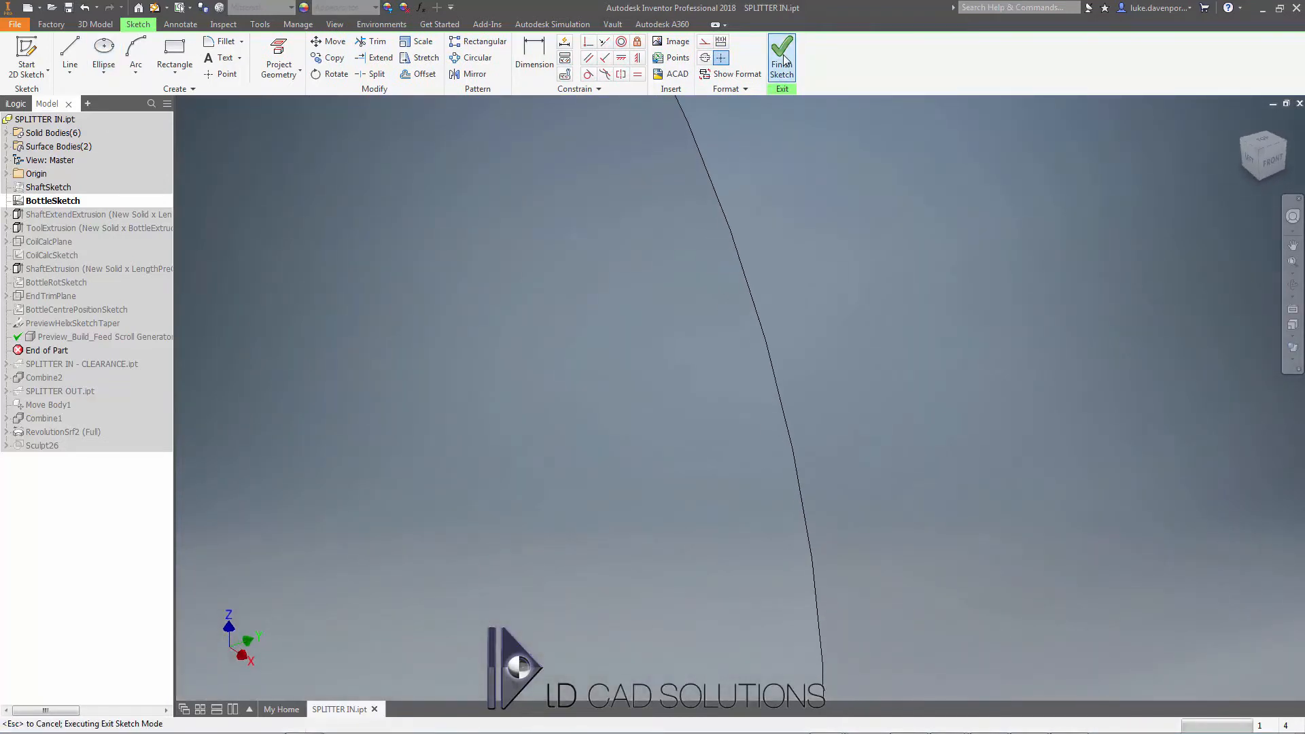
- Restart the Feed Scroll Generator and accept the automatic rebuild of the ToolExtrusion feature
left_click(312, 132)
left_click(1133, 54)
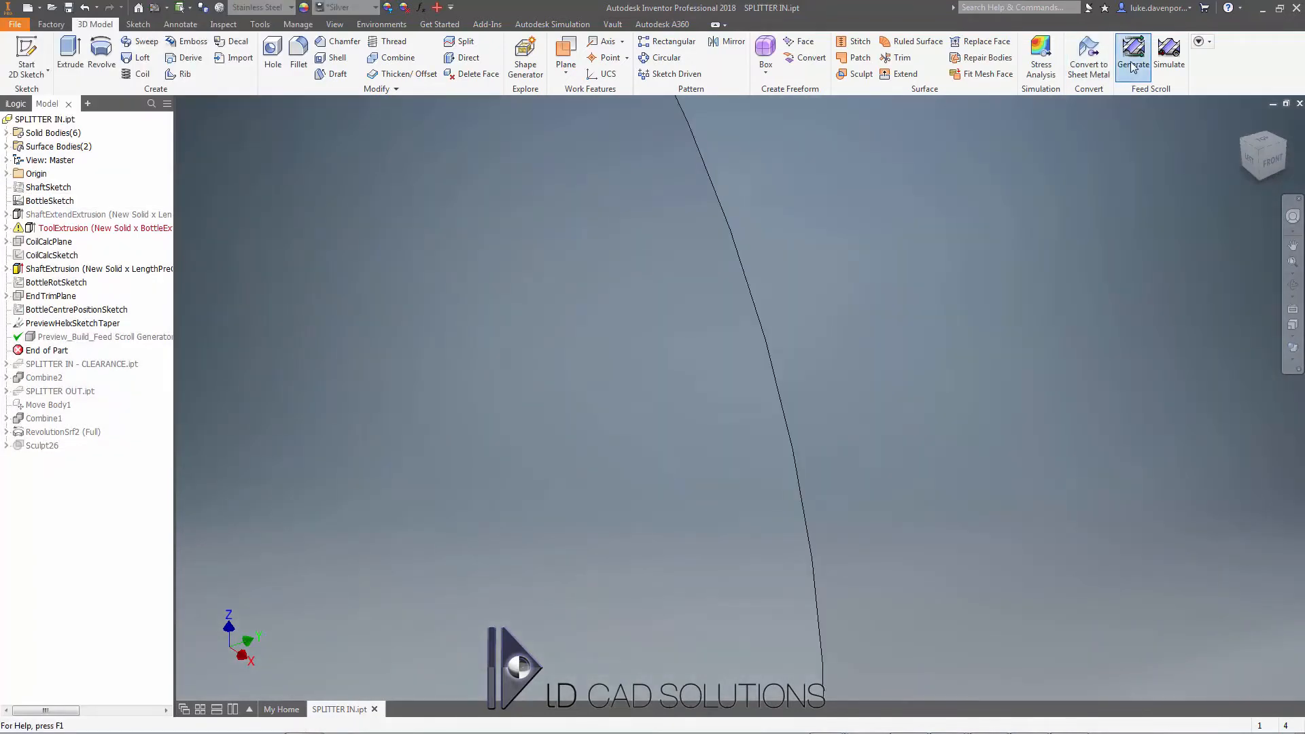
left_click(632, 408)
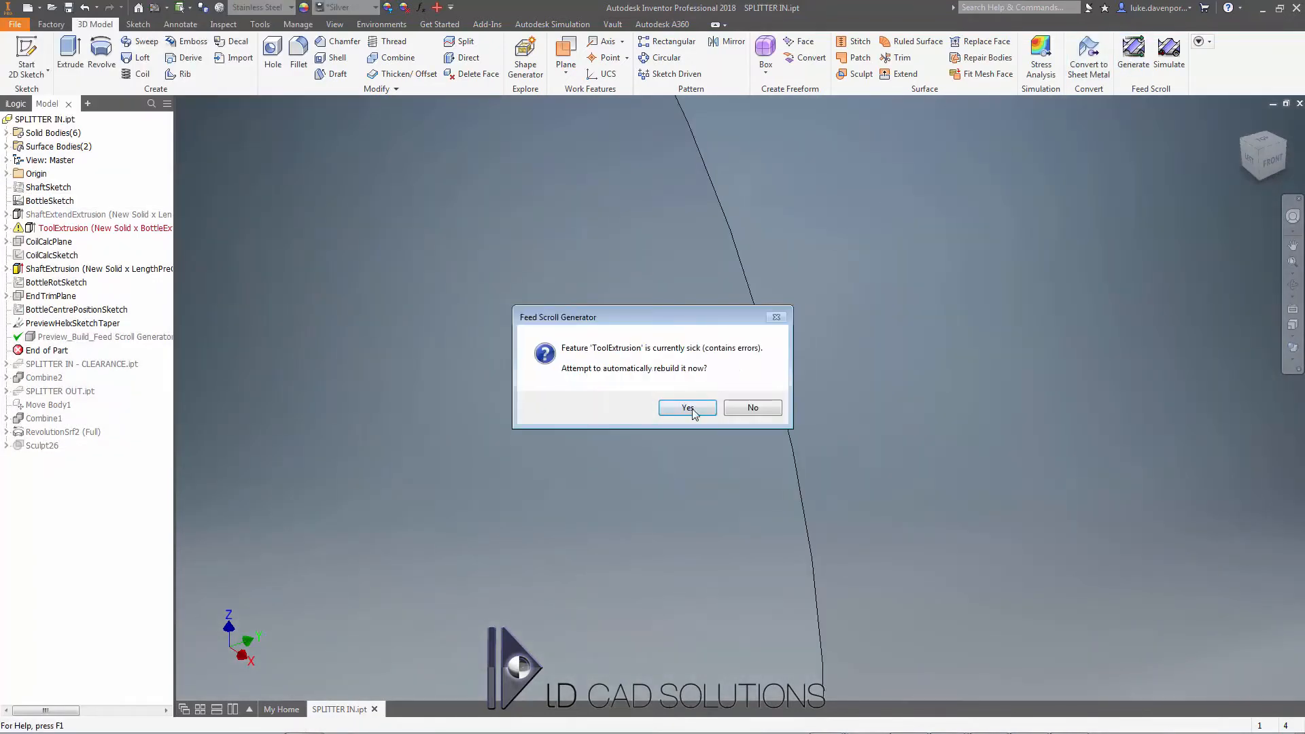
left_click(690, 408)
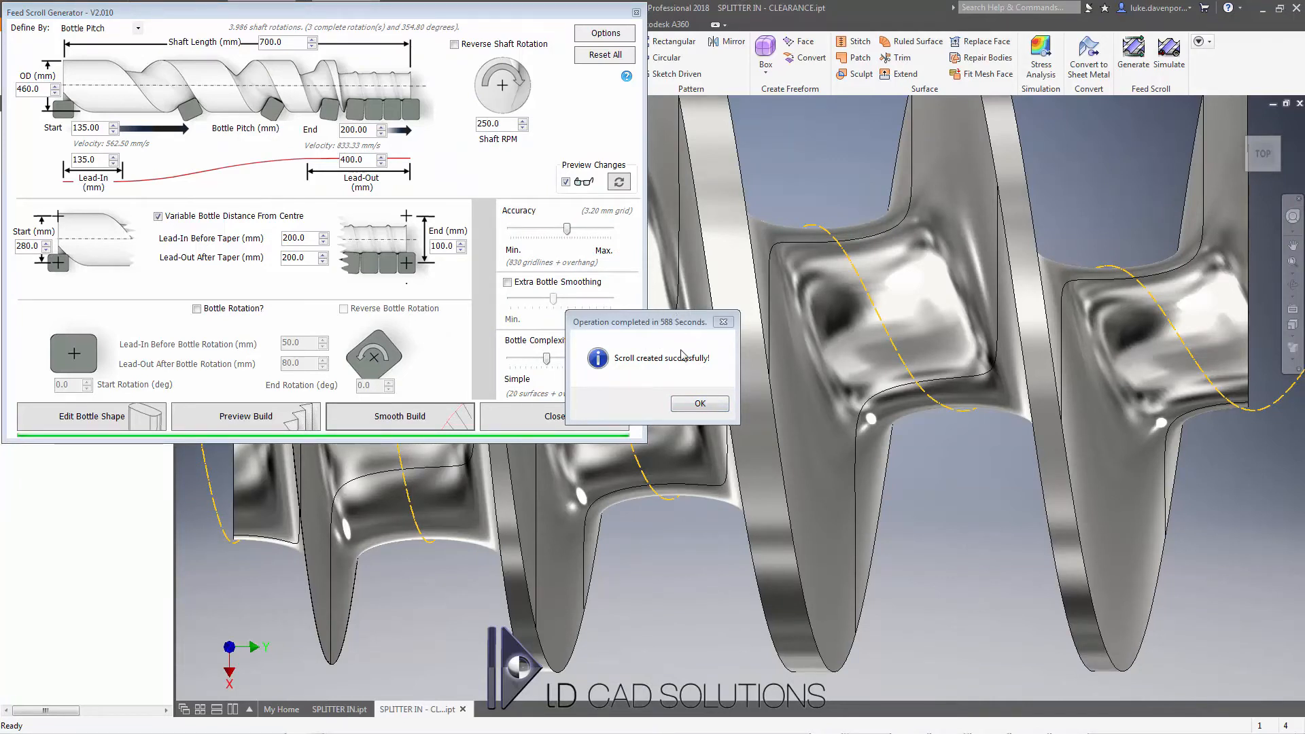
- Acknowledge the completed smooth build of the SPLITTER IN - CLEARANCE scroll and view the finished shaft in 3D
left_click(700, 403)
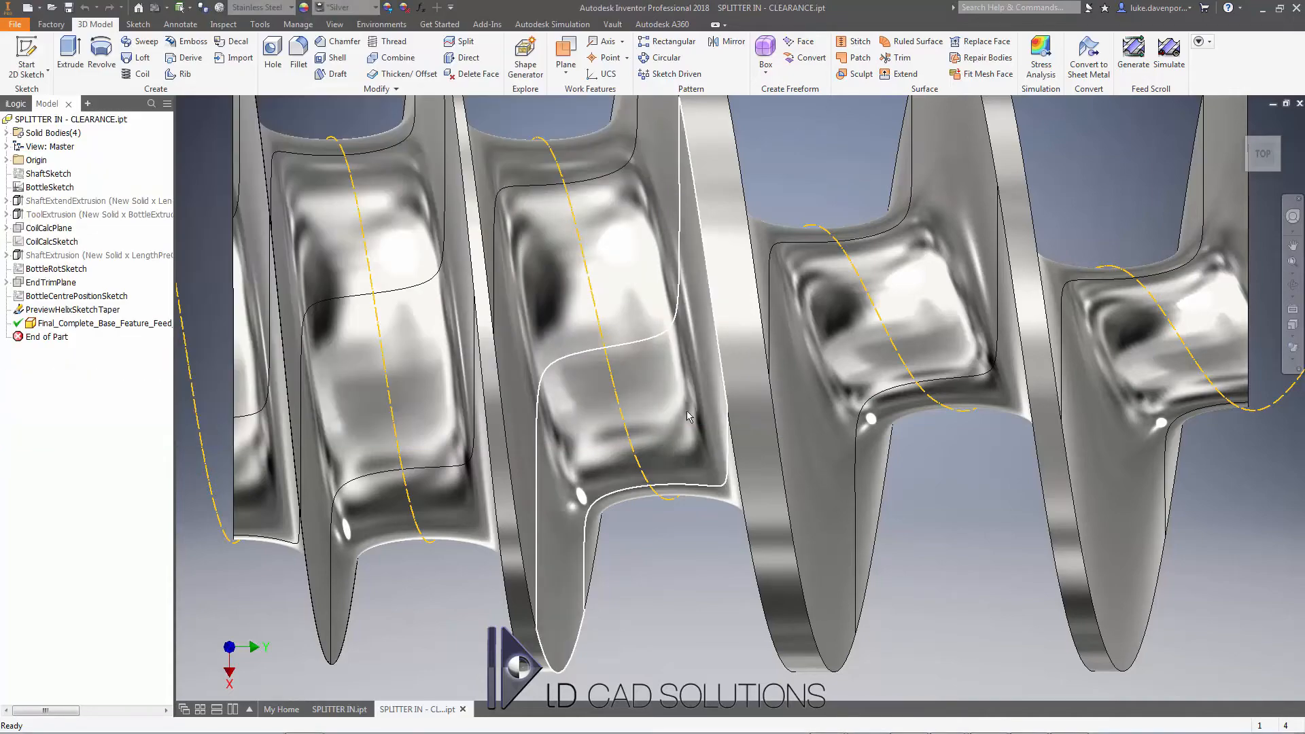
middle_click_drag(738, 429, 729, 443)
key("F6")
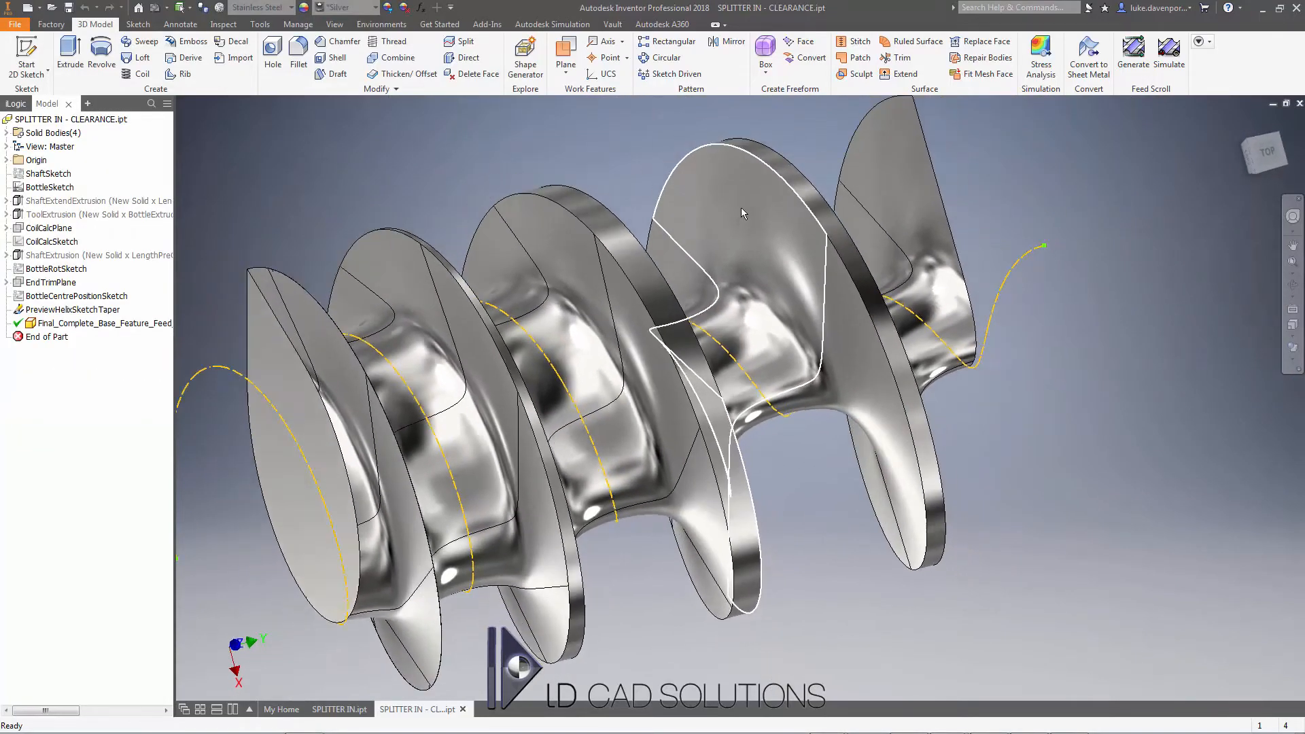
- Try the Satin - Linen appearance from the Autodesk Appearance Library on the FinishedScroll body
left_click(6, 133)
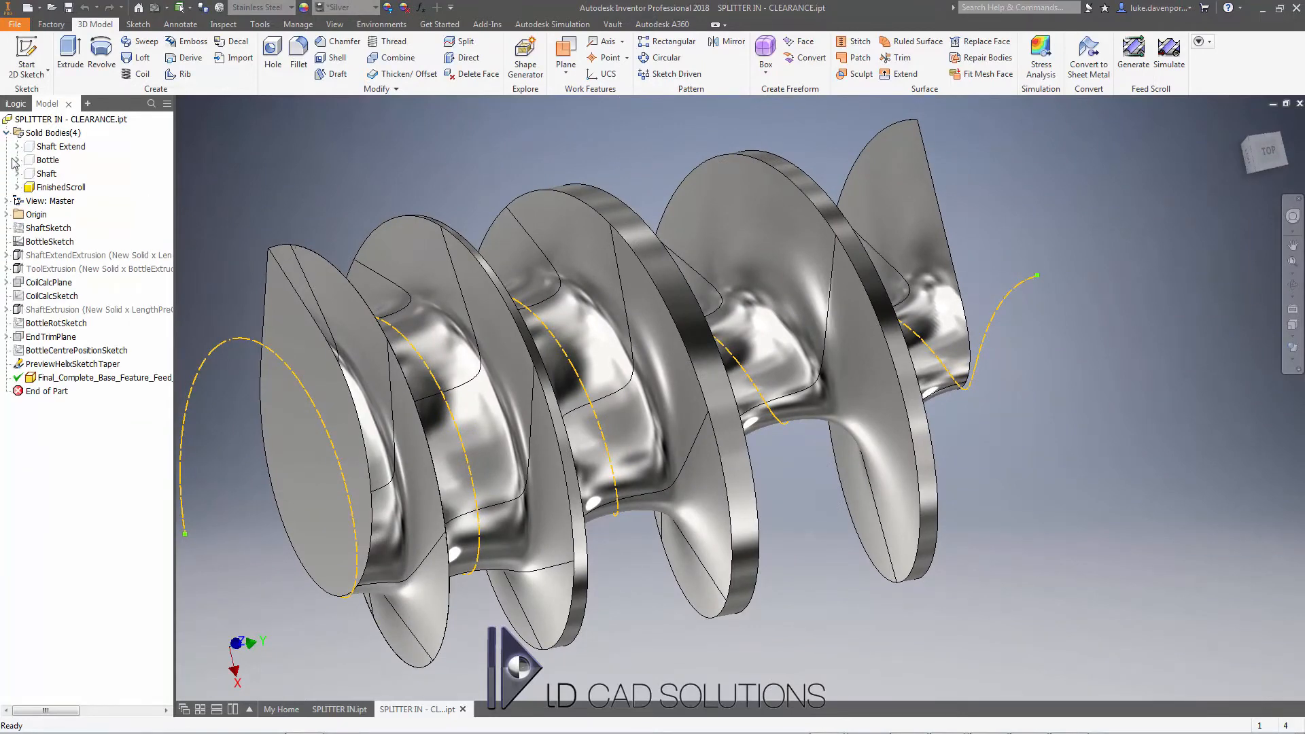
left_click(59, 186)
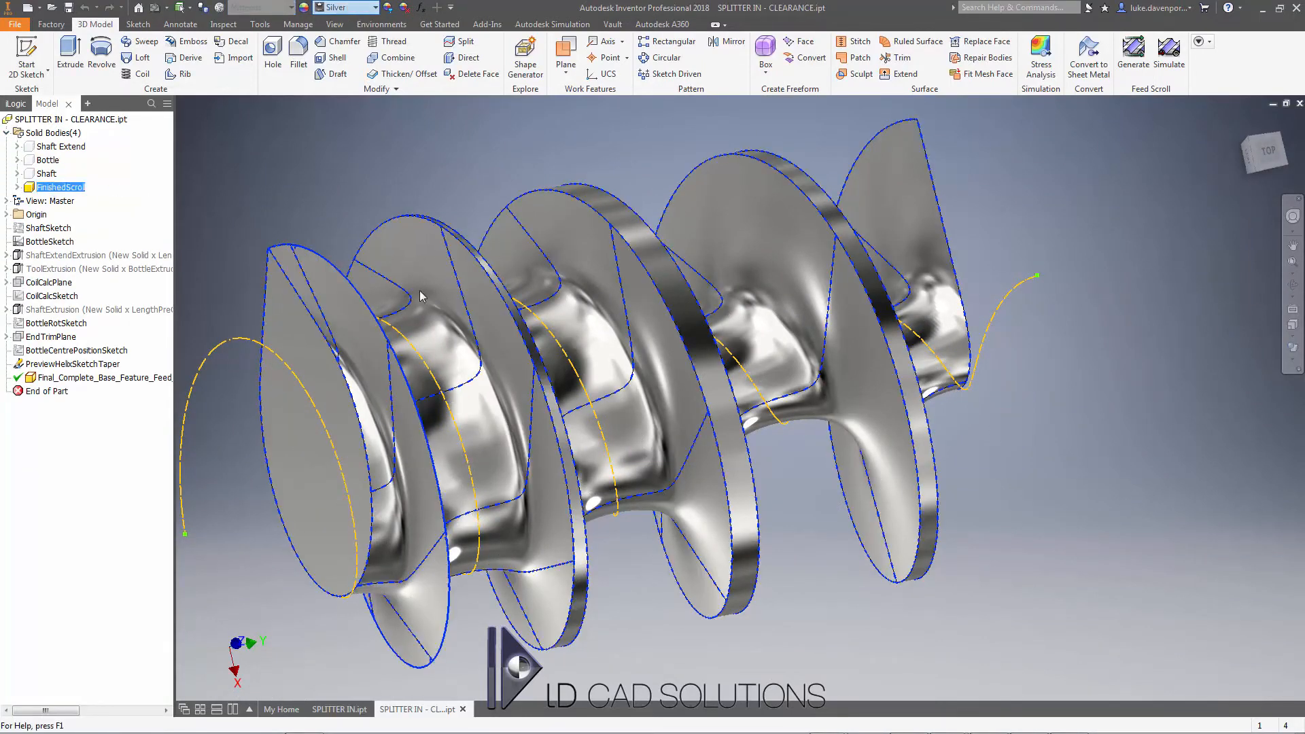
left_click(348, 8)
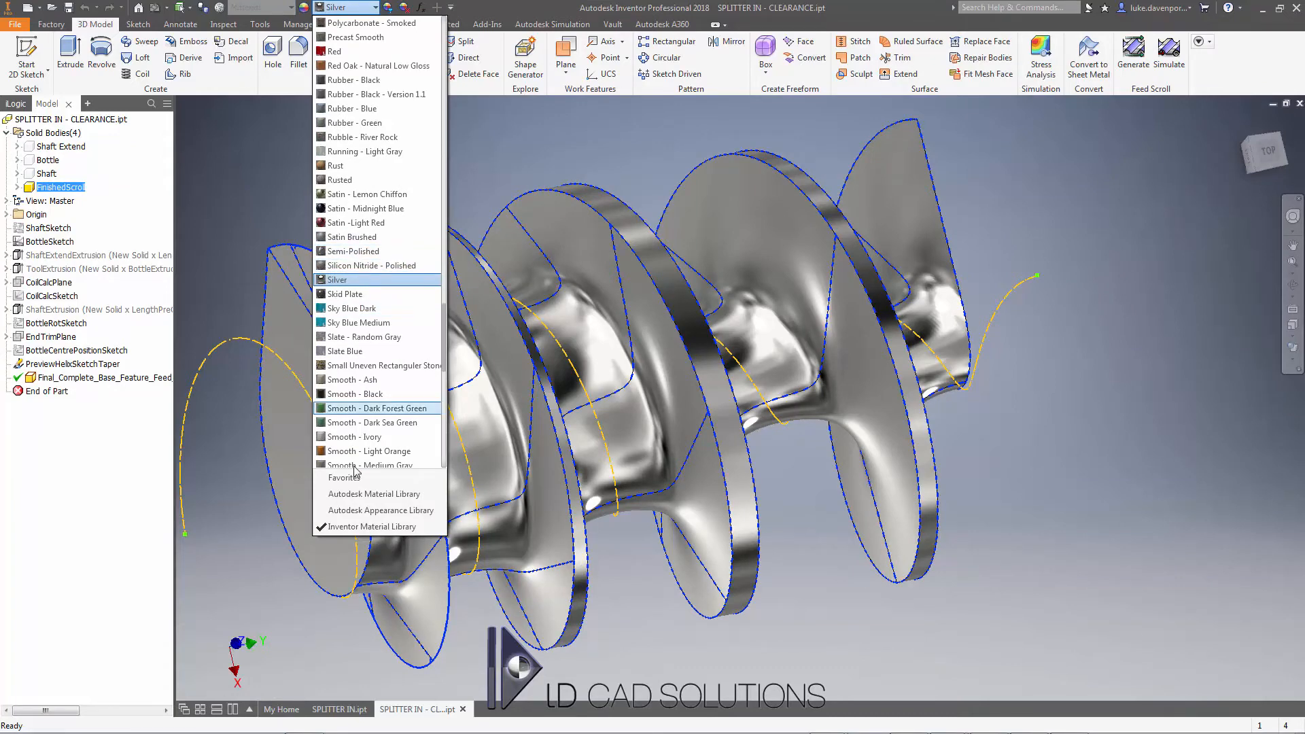
scroll(367, 340, "down", 1)
left_click(352, 8)
left_click(352, 8)
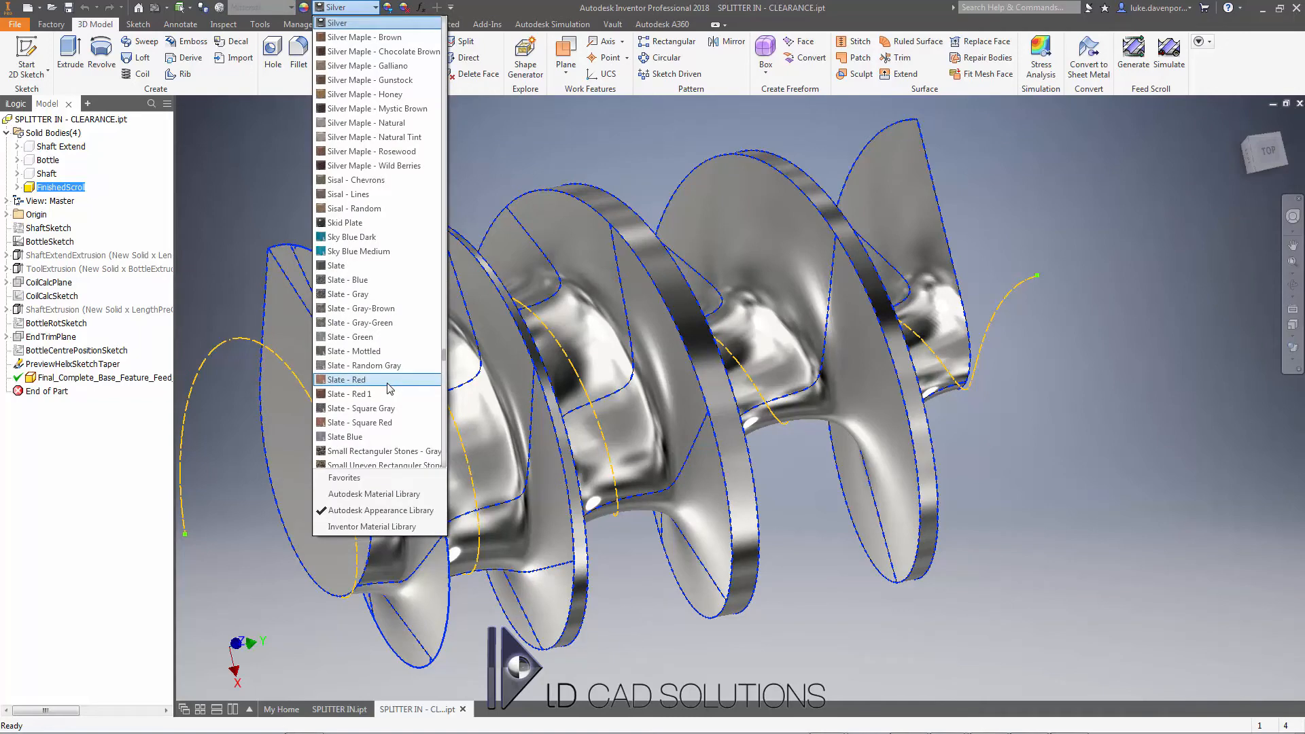
scroll(390, 388, "up", 15)
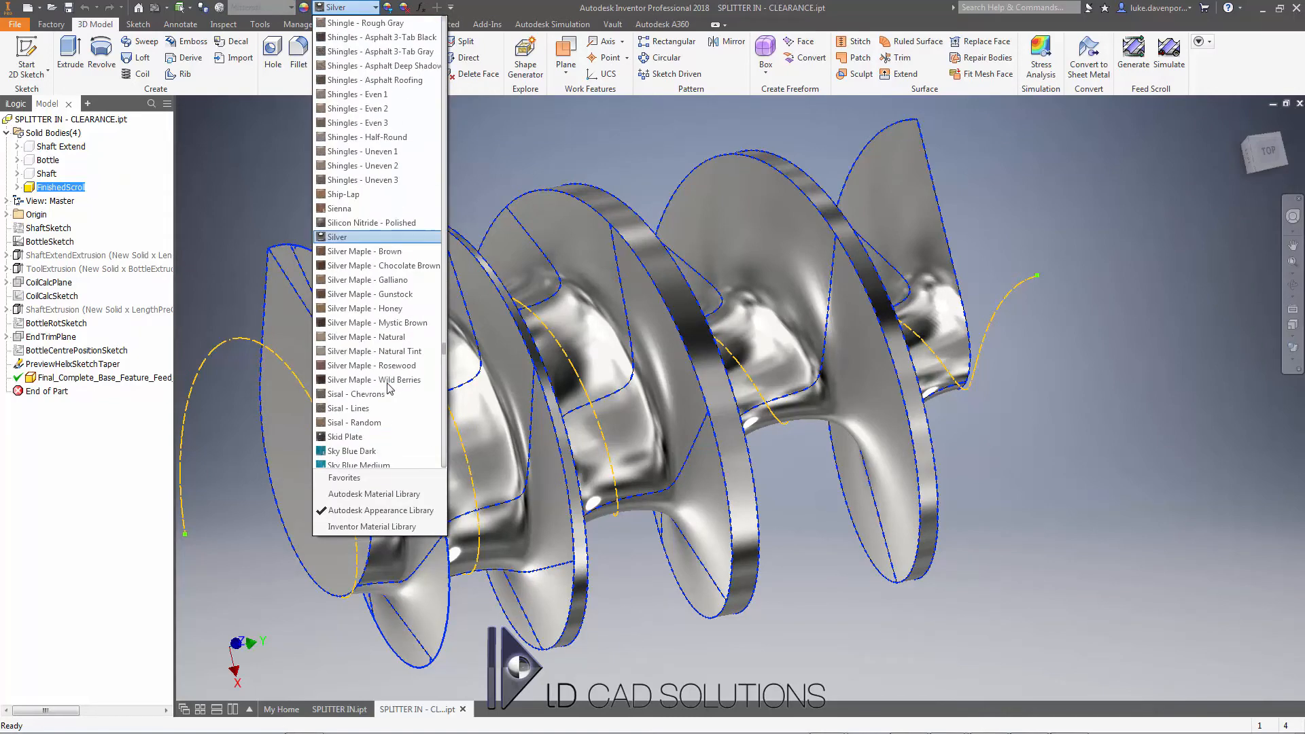
scroll(389, 386, "up", 3)
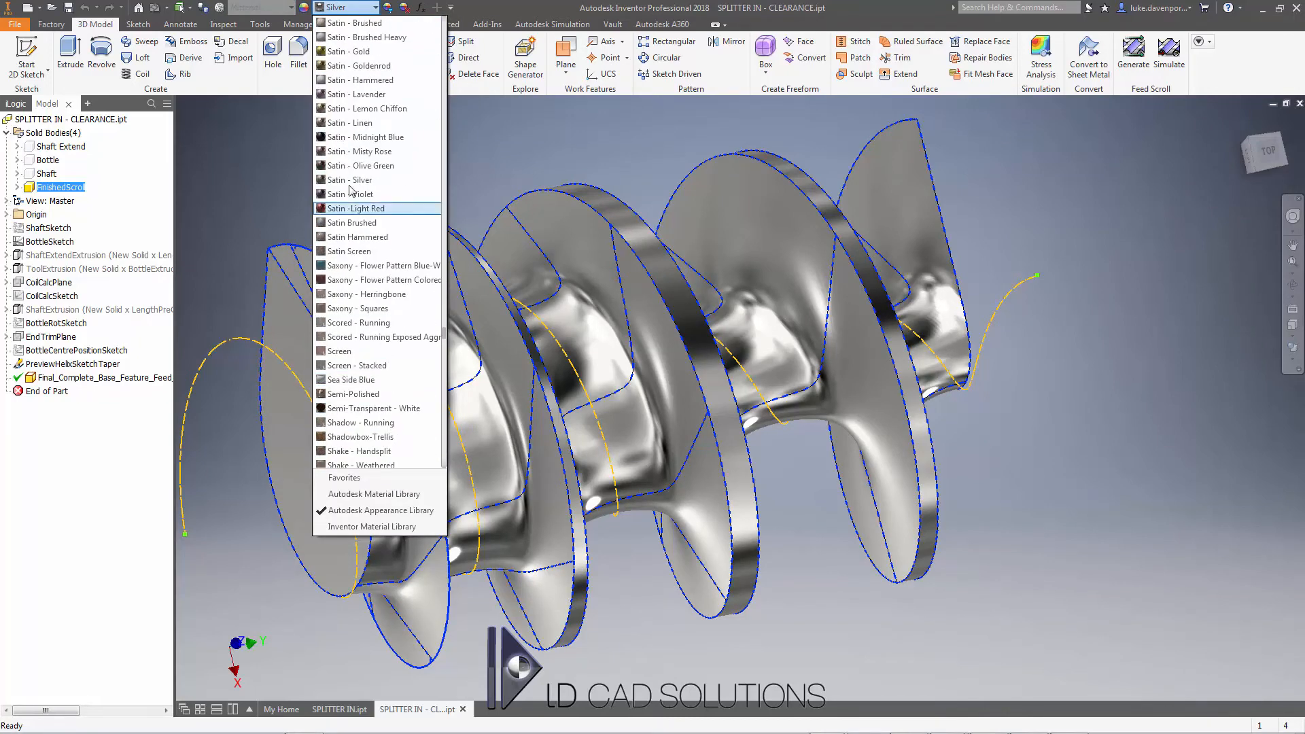
left_click(348, 133)
scroll(357, 149, "up", 3)
middle_click_drag(357, 149, 428, 163)
scroll(408, 170, "down", 2)
key("ctrl+z")
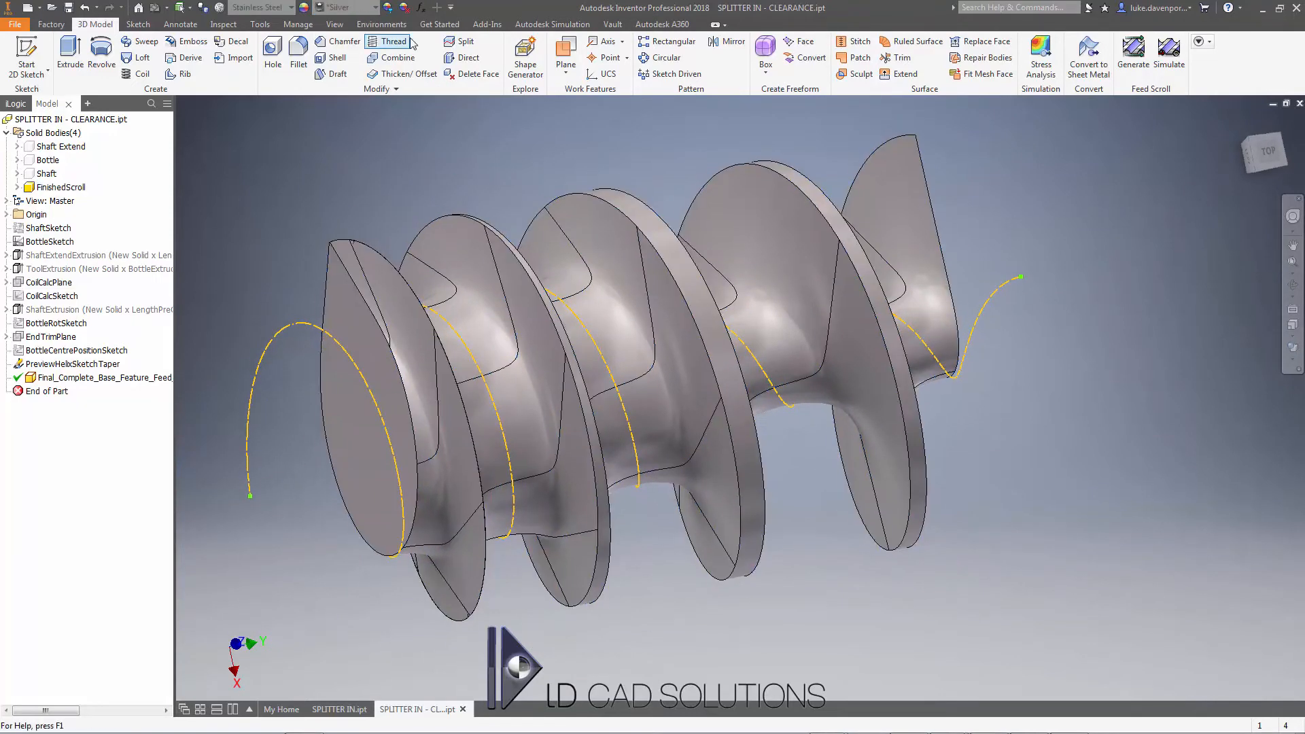
- Apply the Satin - Light Red appearance to the FinishedScroll body and save the SPLITTER IN - CLEARANCE part
left_click(343, 7)
left_click(59, 188)
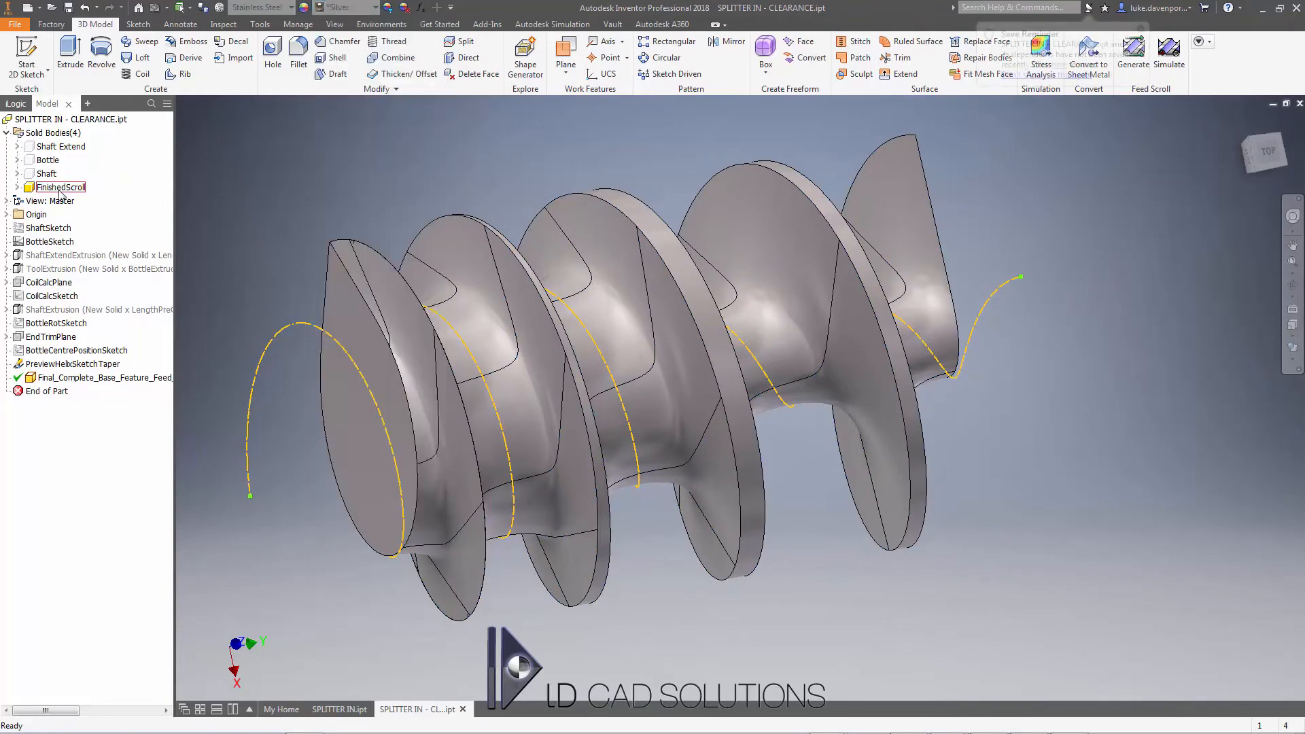
left_click(341, 7)
scroll(371, 245, "up", 6)
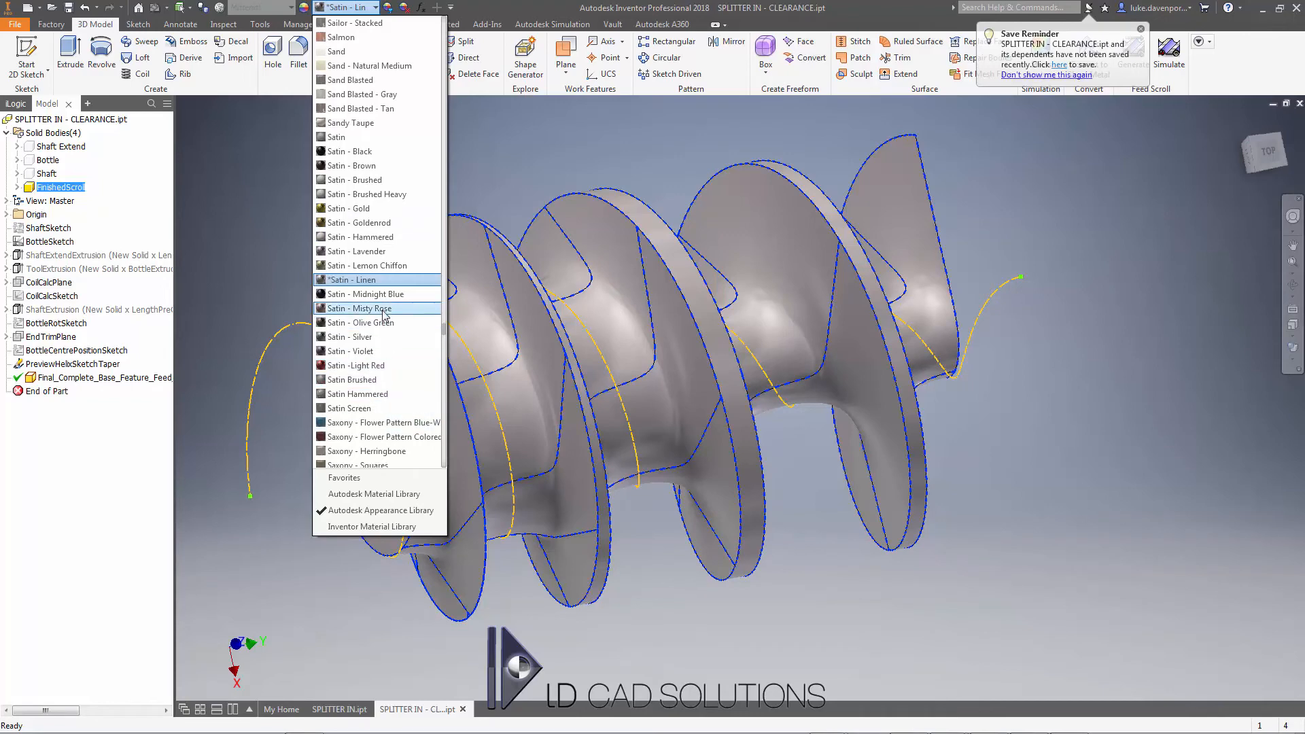
left_click(370, 366)
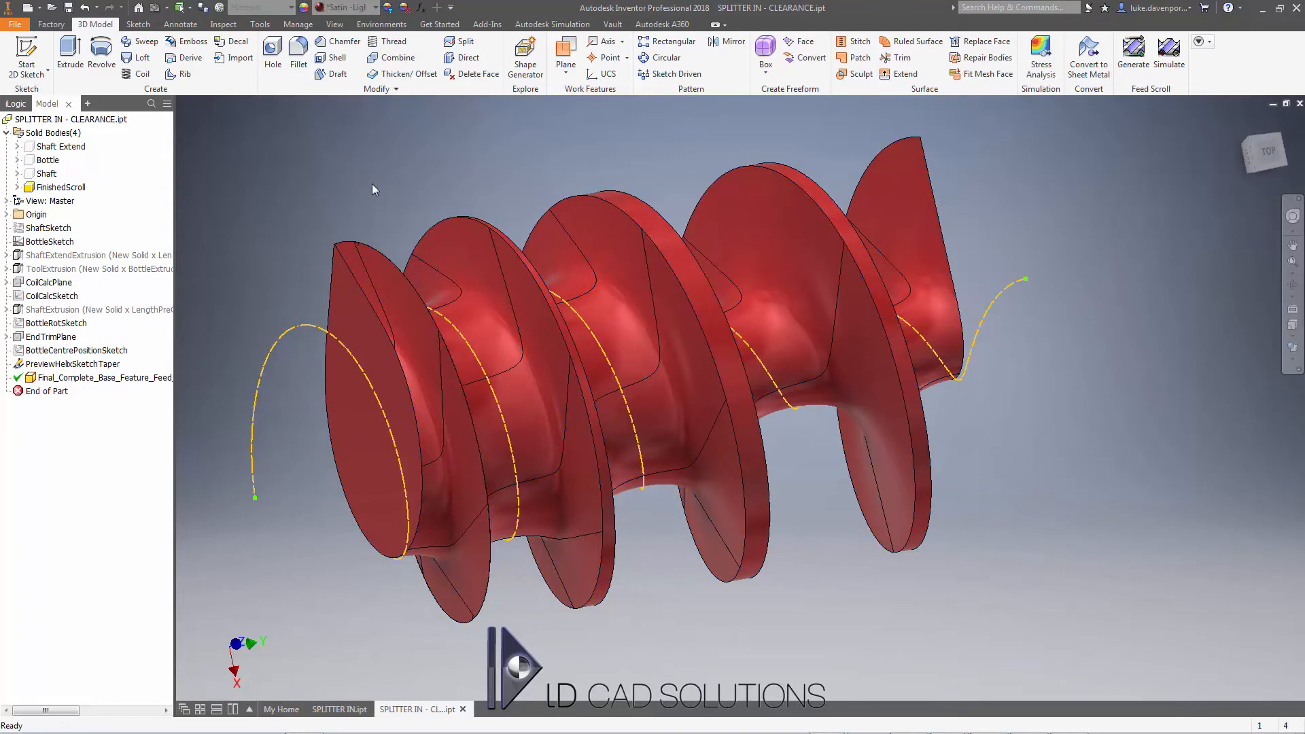
key("ctrl+s")
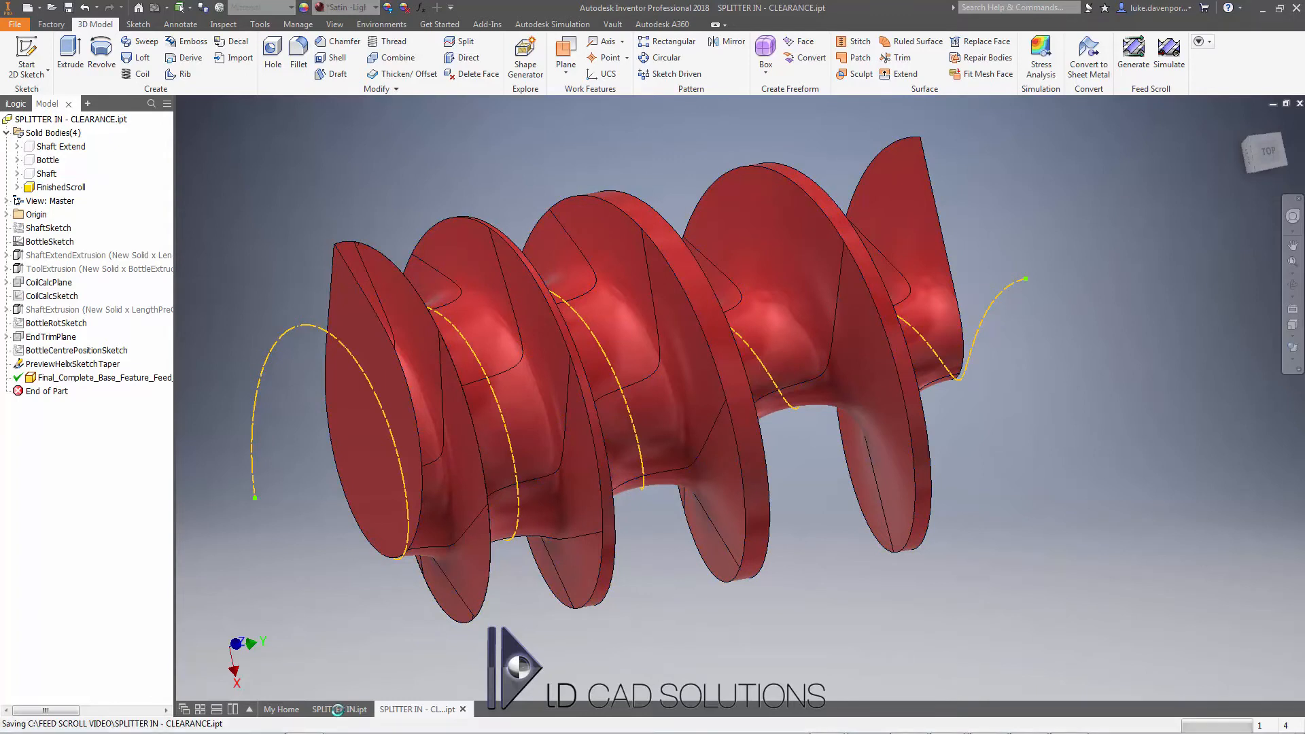
- Switch to the Inventor window with the SPLITTER IN part and inspect its smooth-built scroll
mouse_move(825, 727)
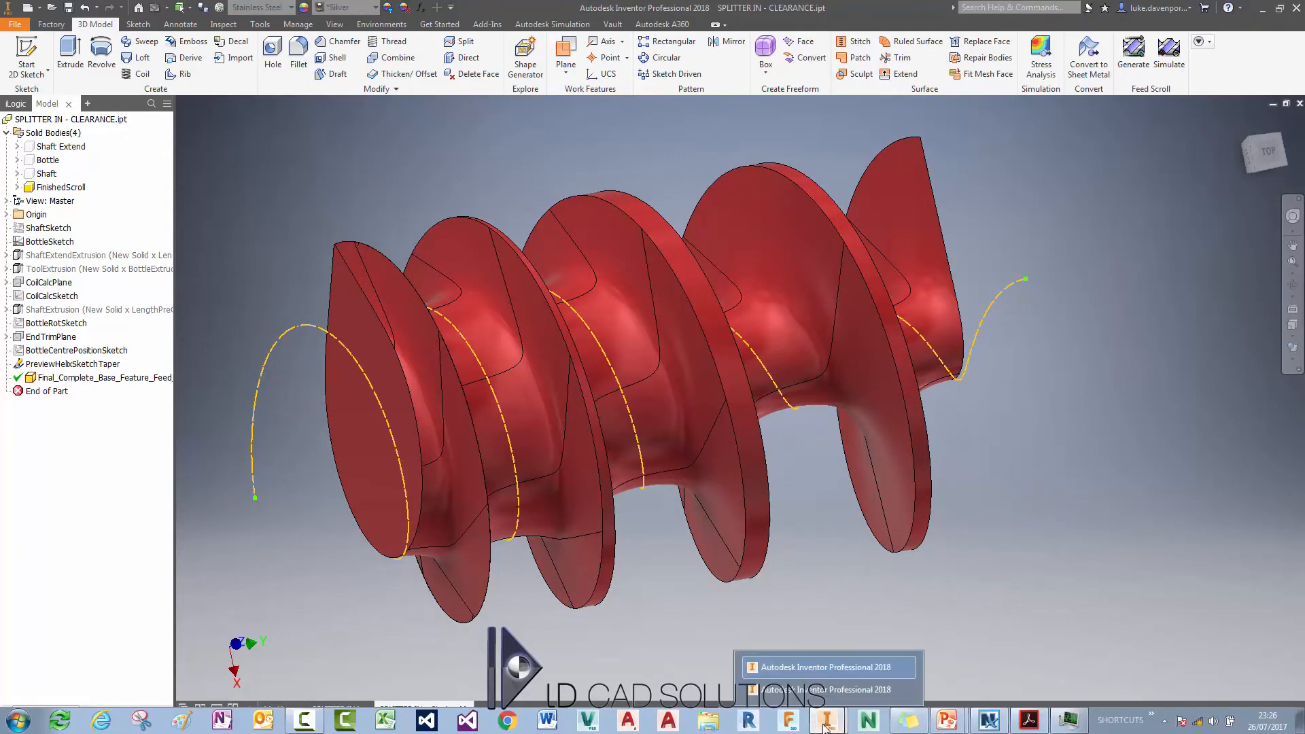
left_click(831, 691)
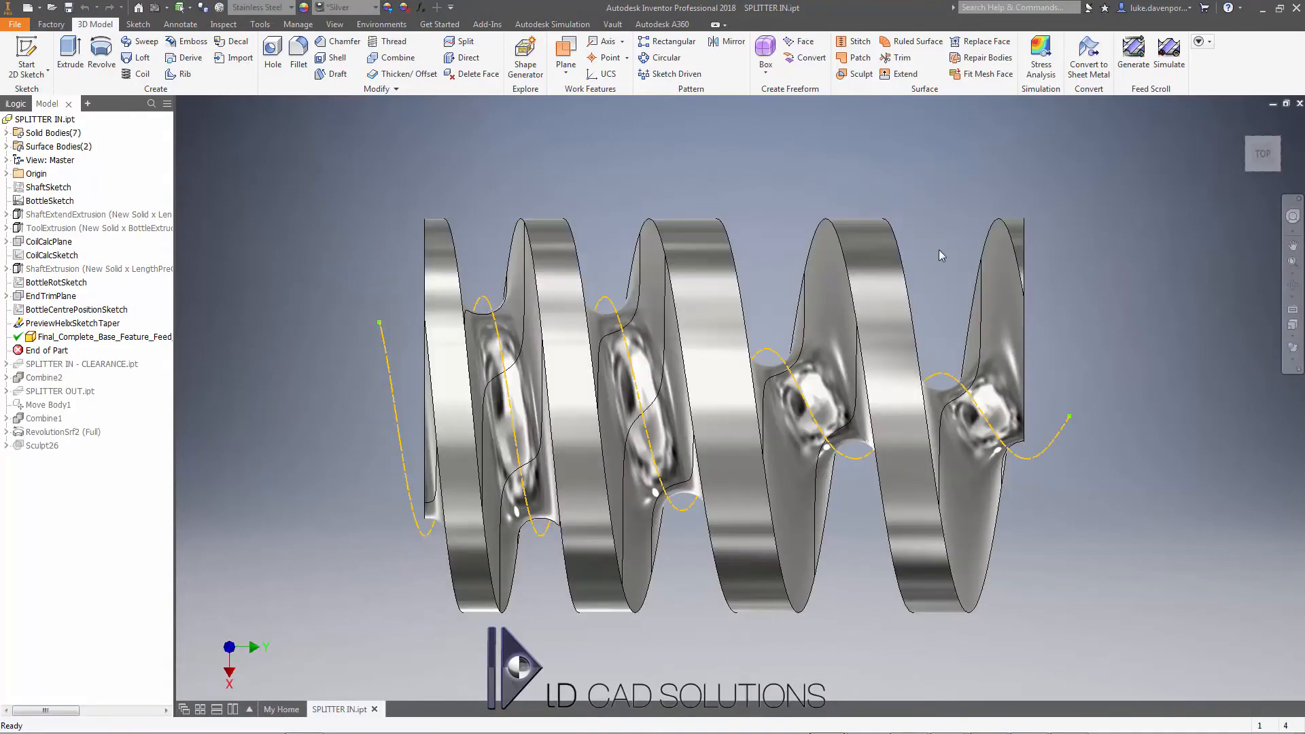
middle_click_drag(694, 172, 619, 217, "shift")
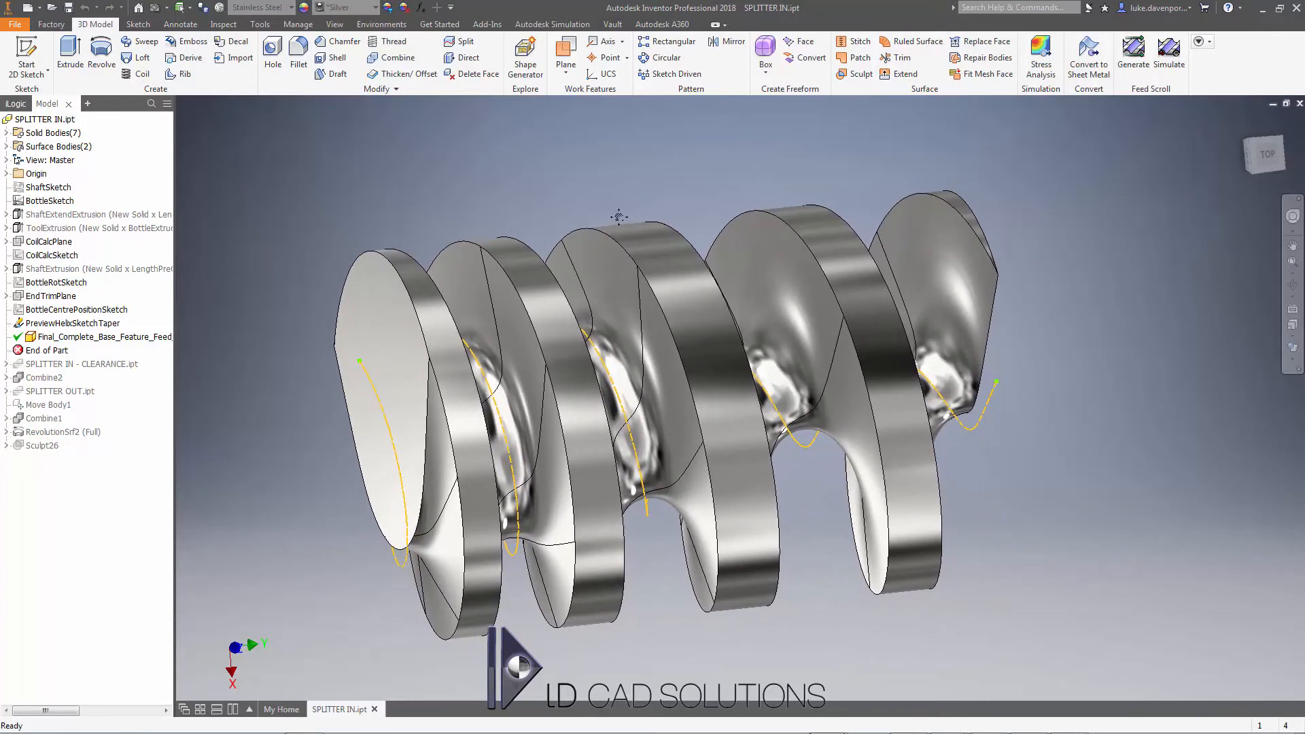
- Close the SPLITTER IN - CLEARANCE part in the other Inventor window and return to the SPLITTER IN part
mouse_move(833, 717)
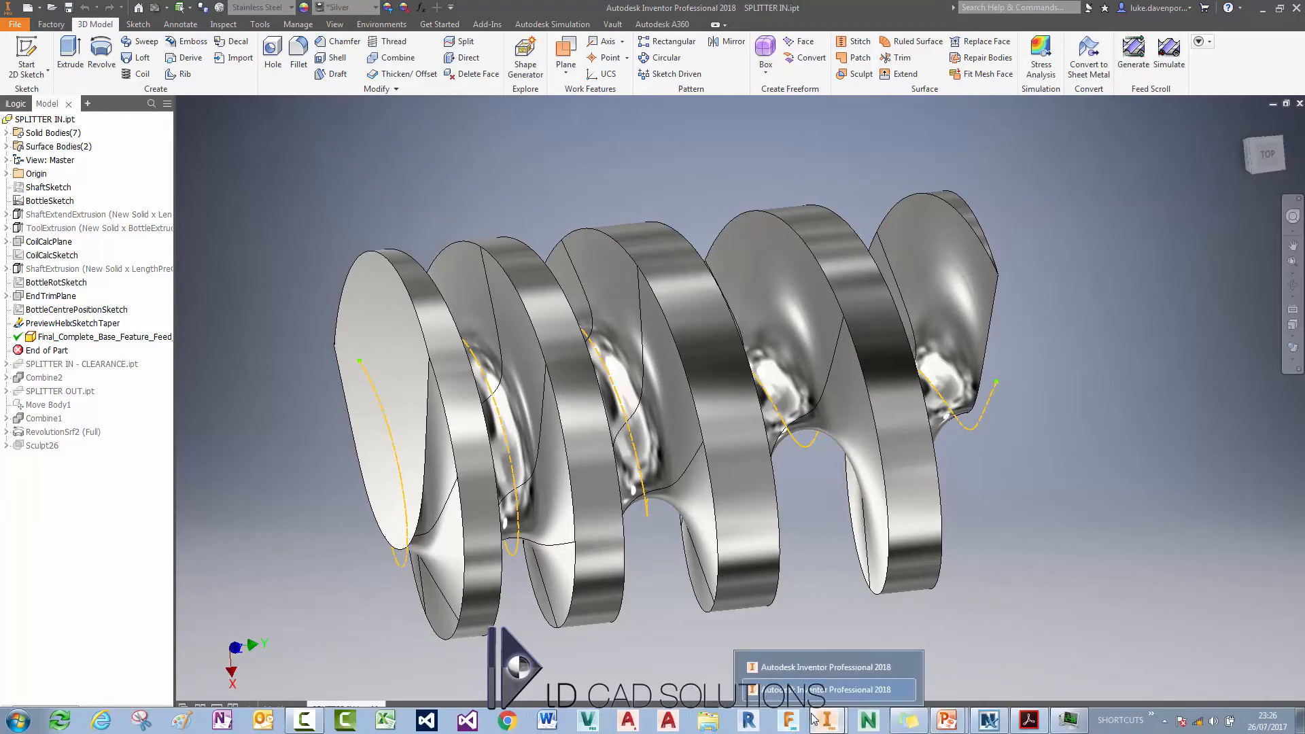
left_click(822, 666)
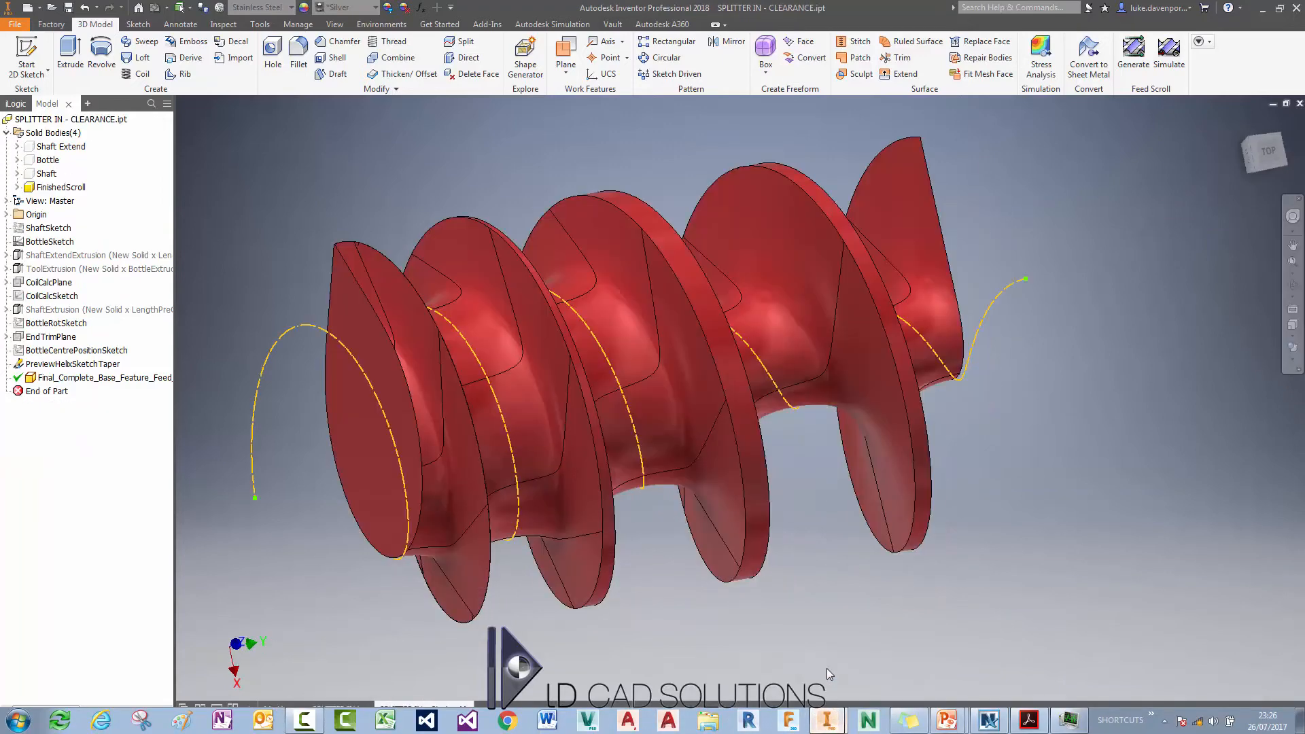
left_click(1300, 103)
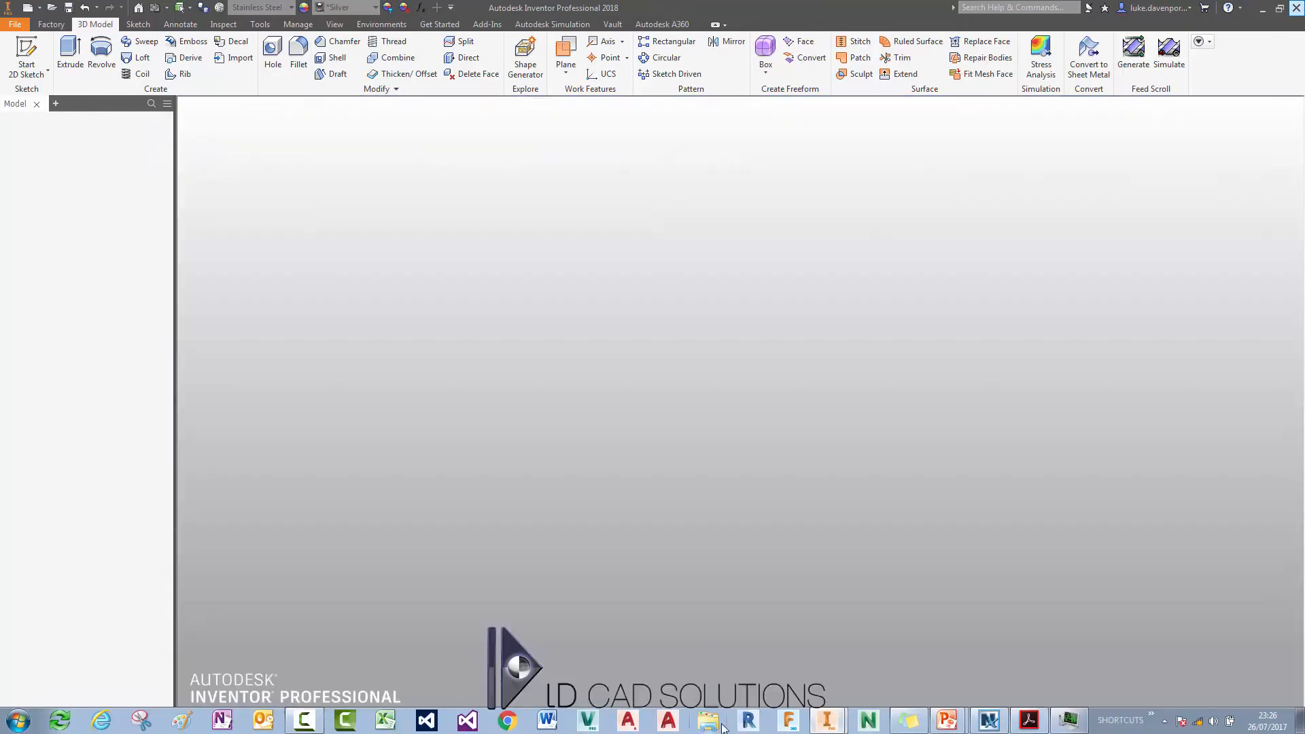
mouse_move(825, 723)
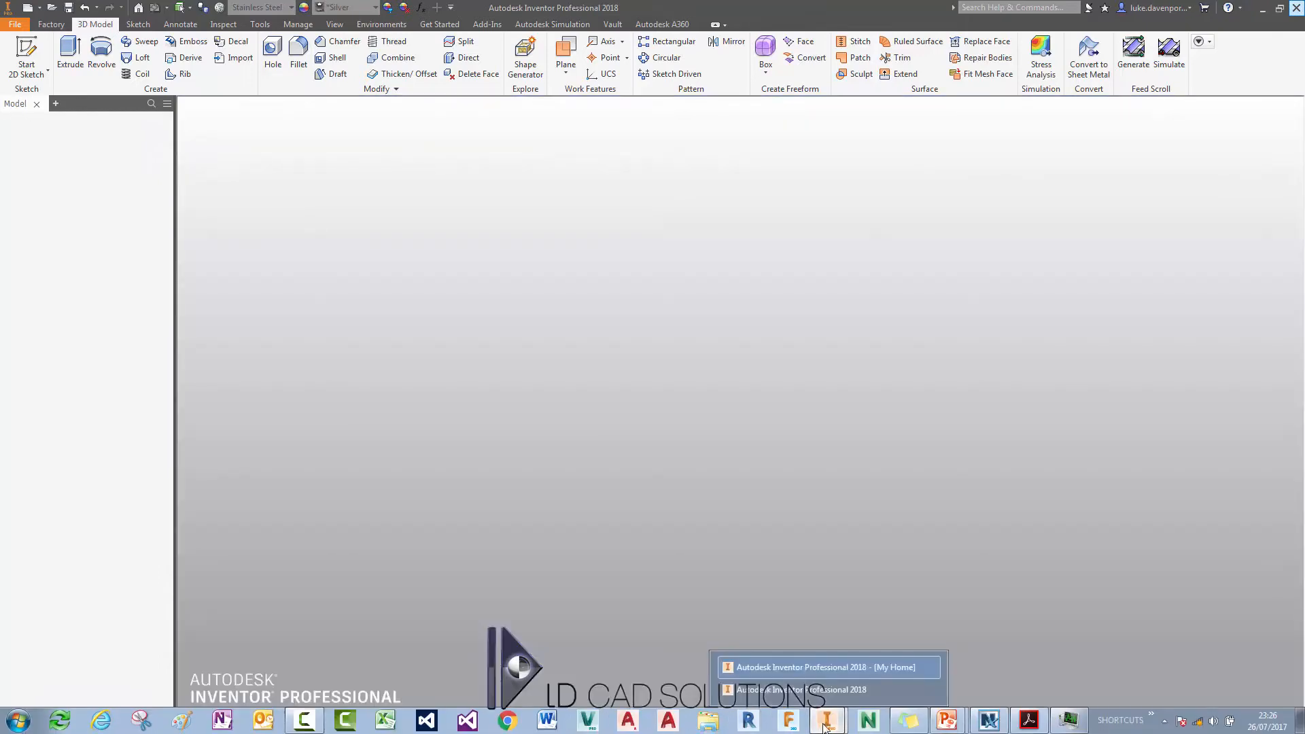
left_click(828, 690)
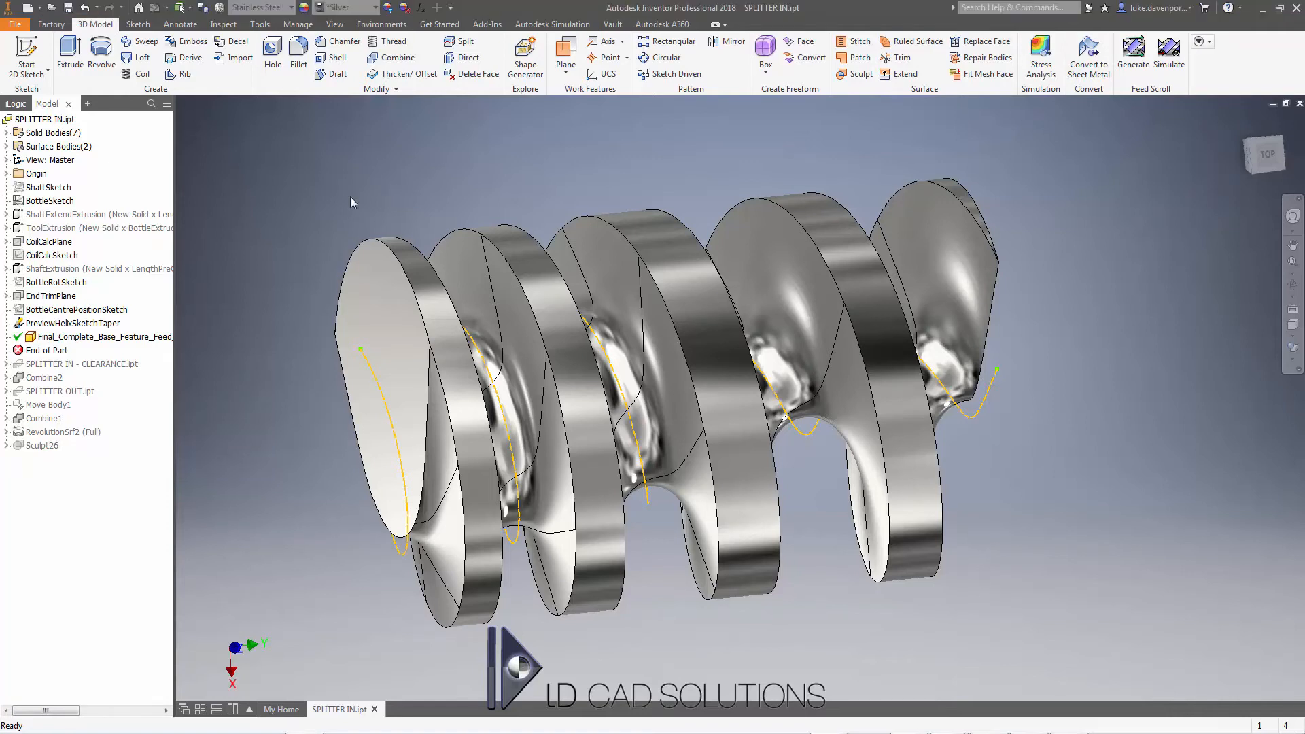
- Apply the Satin - Linen appearance from the Autodesk Appearance Library to the FinishedScroll body of SPLITTER IN
left_click(15, 24)
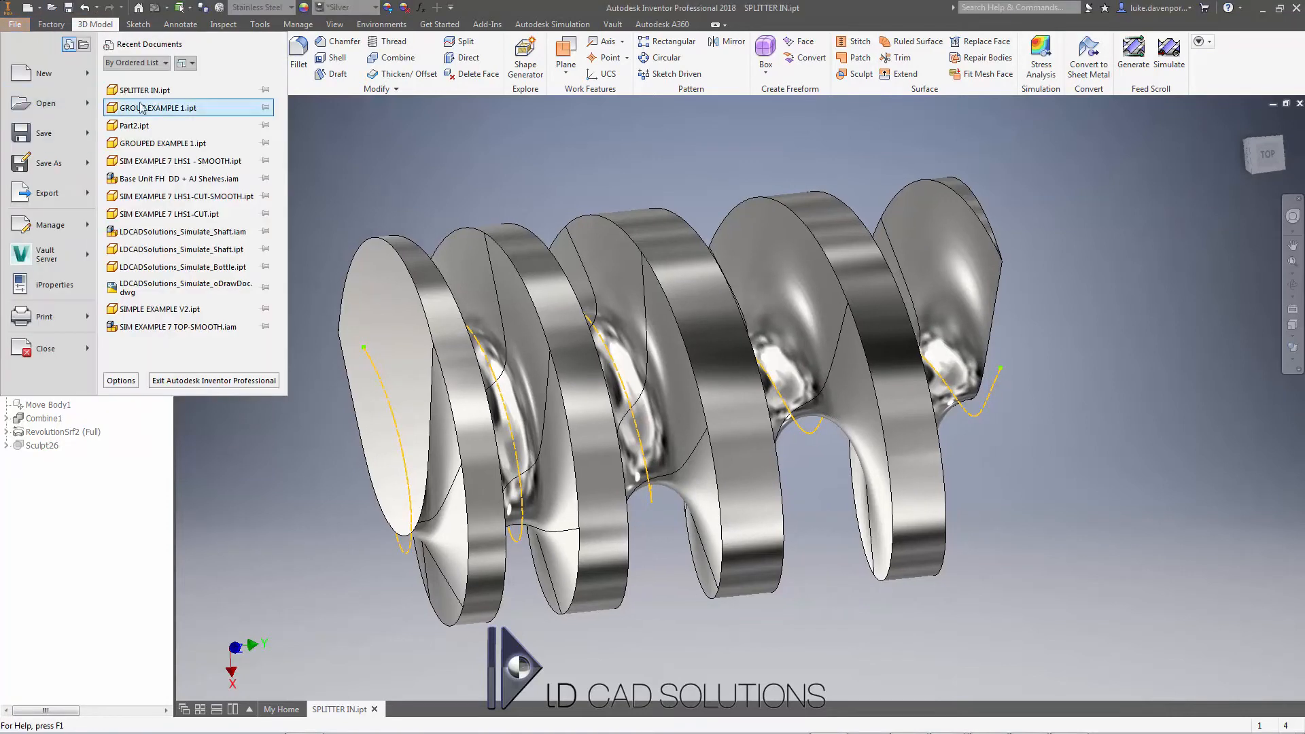
left_click(26, 53)
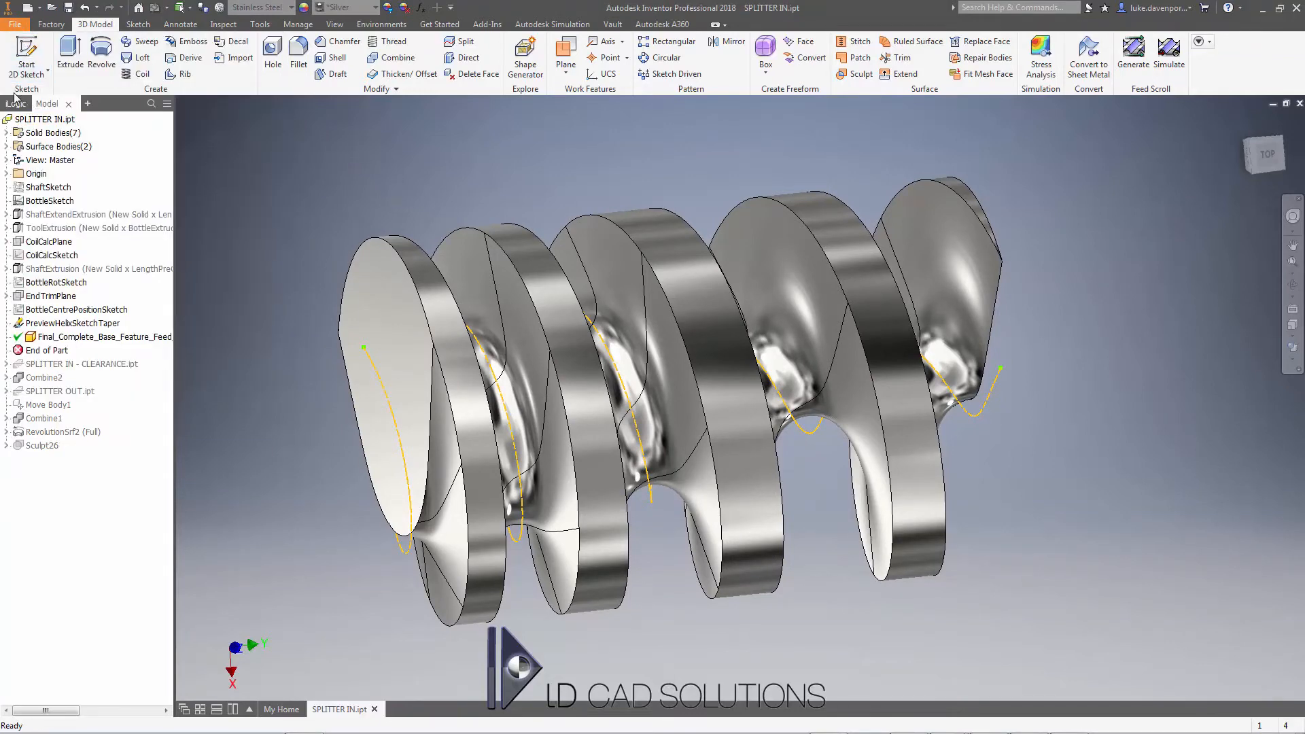
left_click(6, 132)
left_click(61, 187)
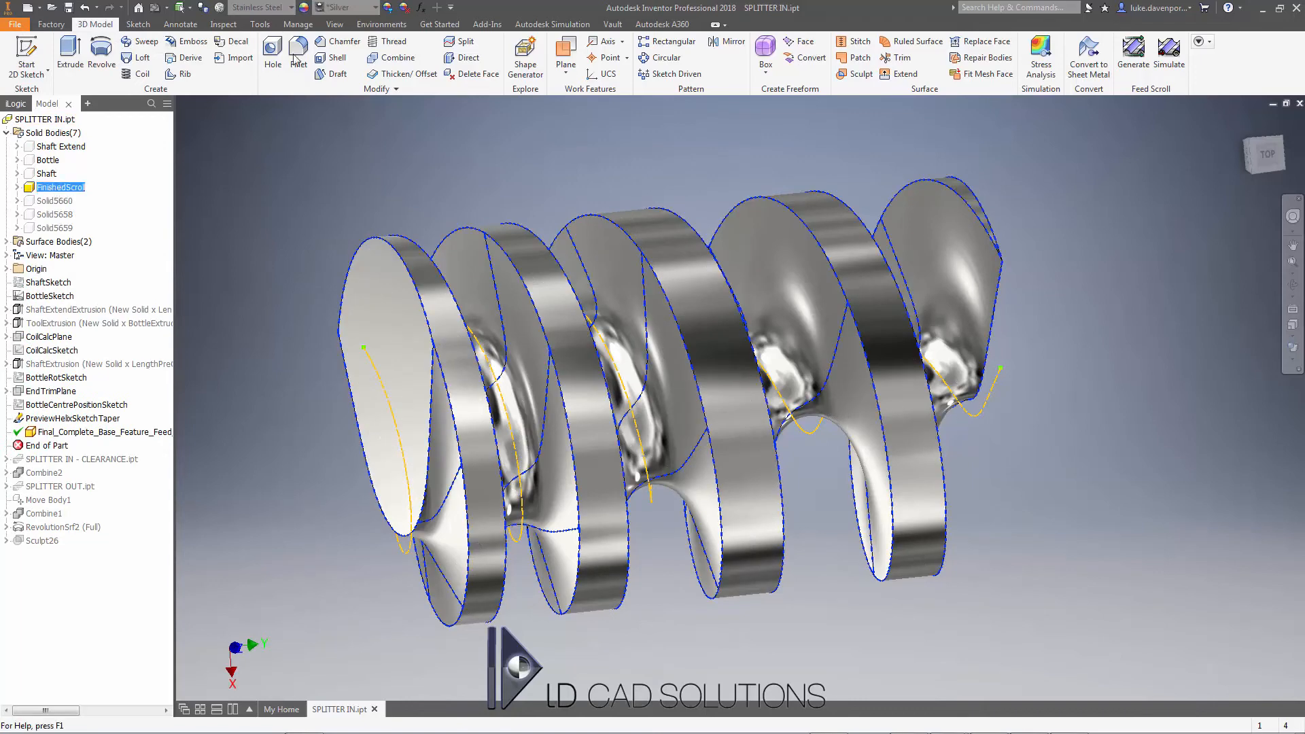
left_click(346, 7)
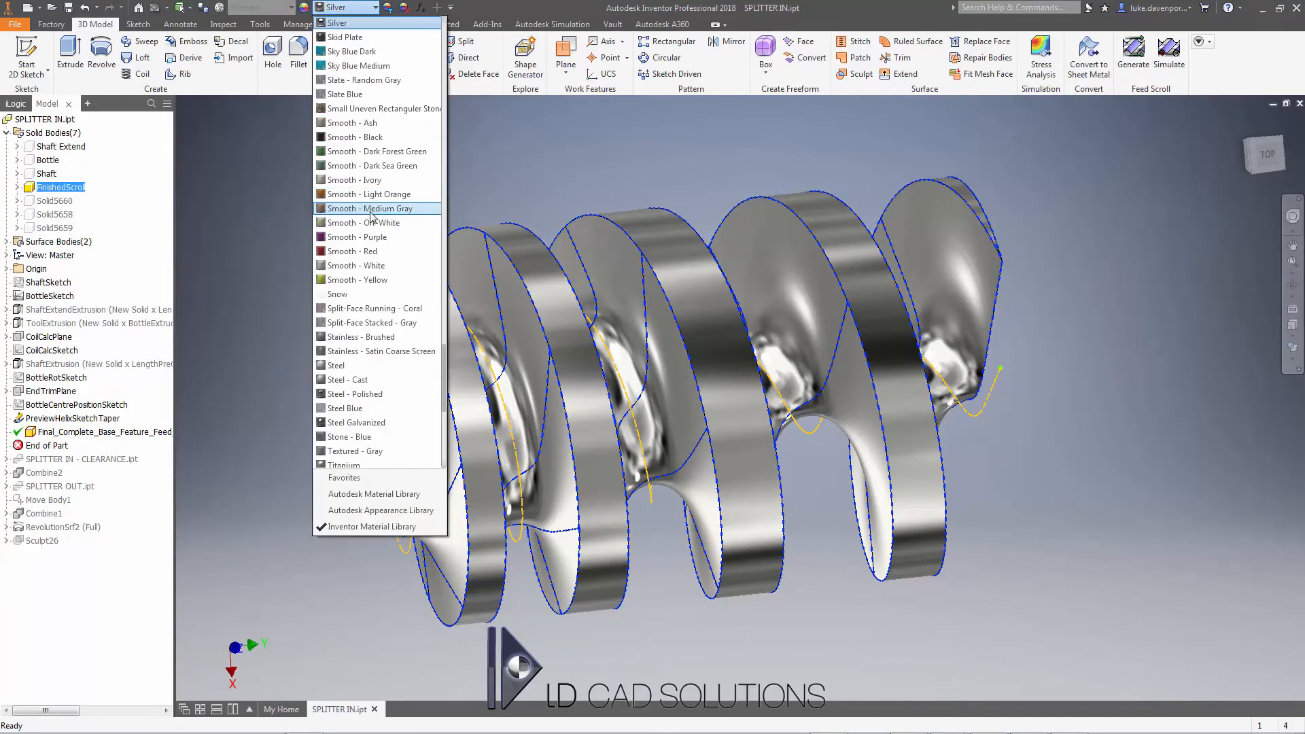
scroll(373, 211, "up", 6)
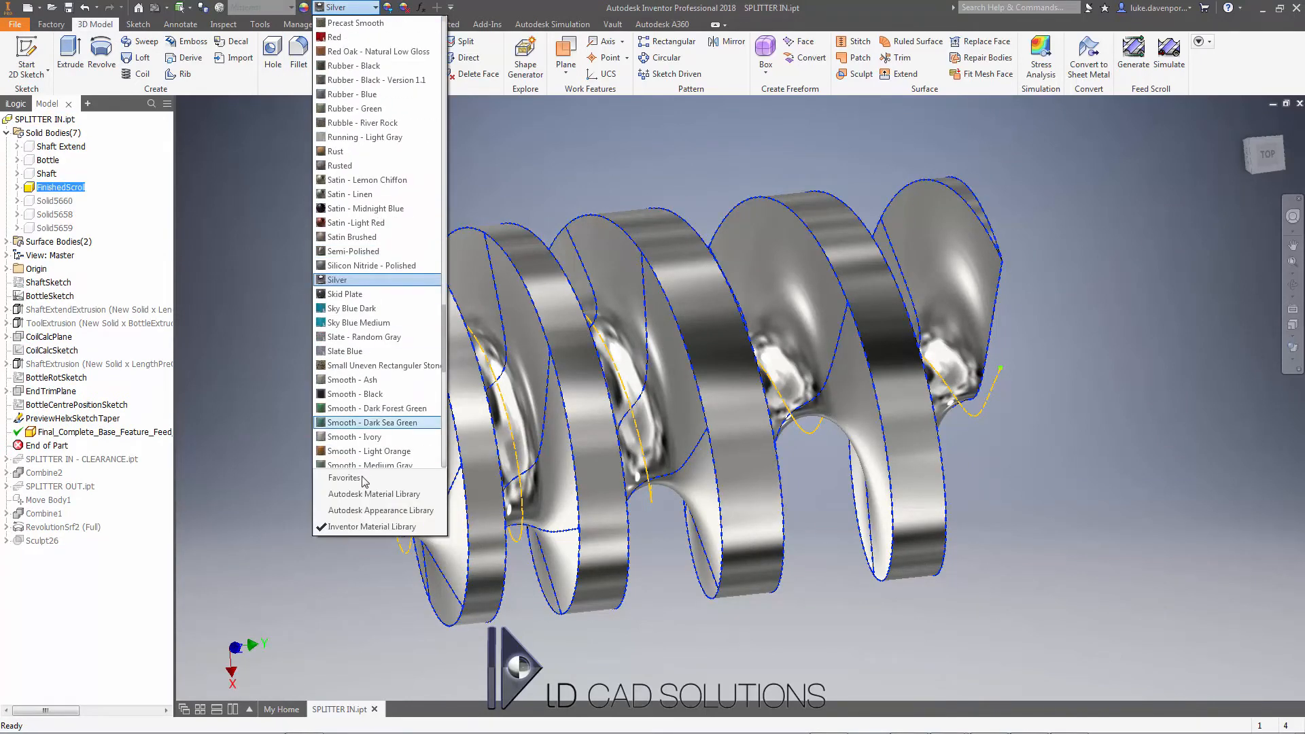
left_click(374, 510)
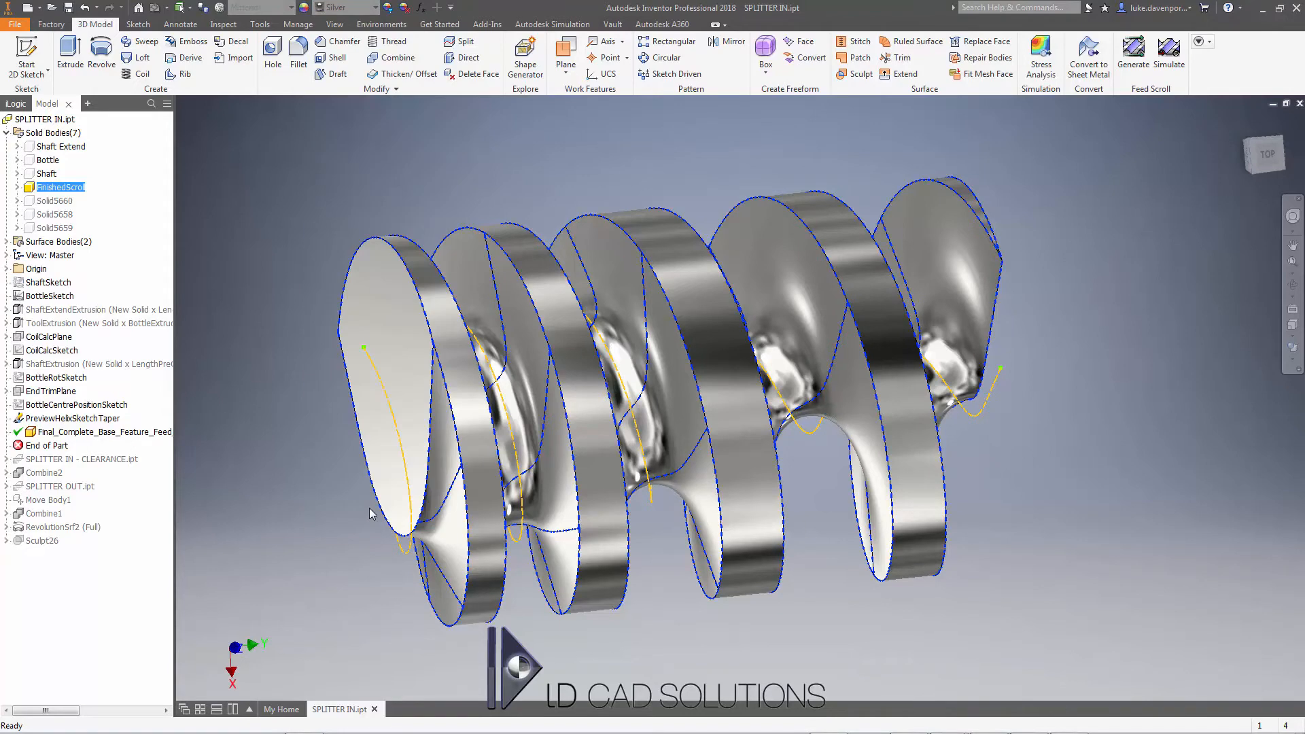
left_click(346, 8)
scroll(353, 116, "up", 15)
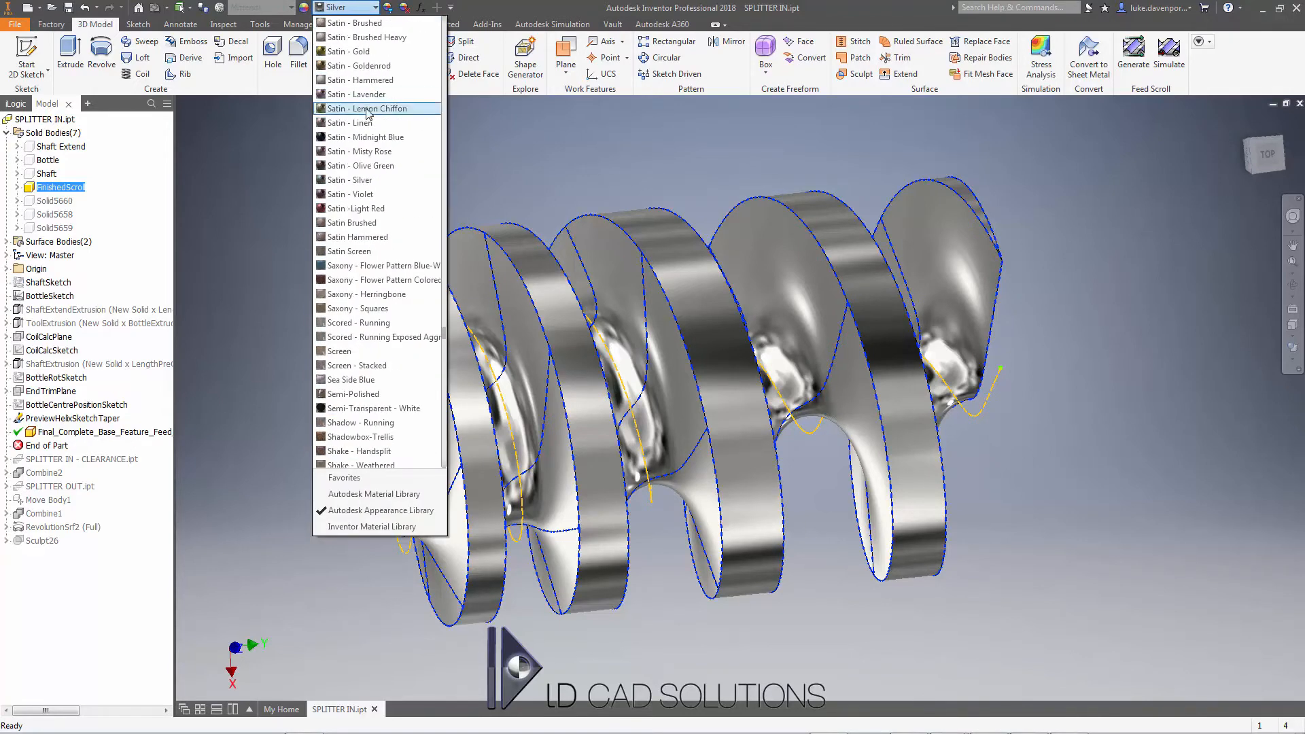
left_click(367, 122)
left_click(398, 157)
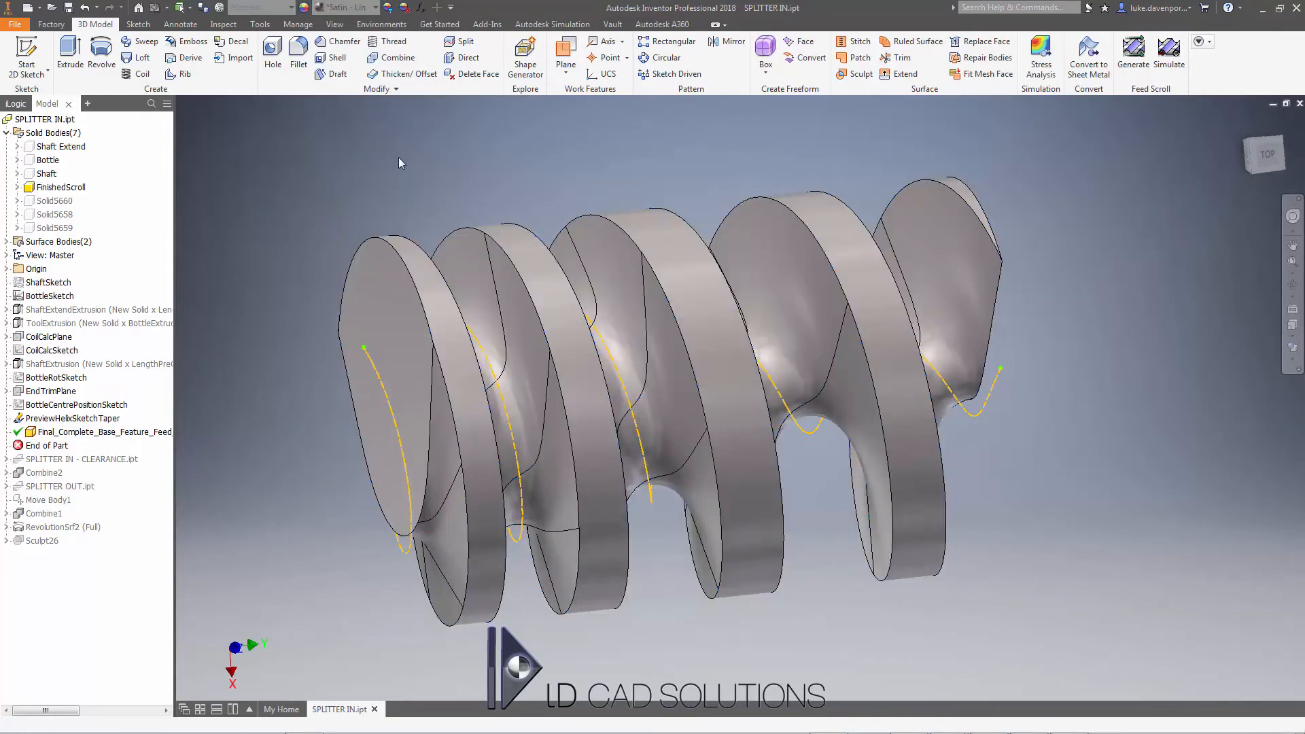
middle_click_drag(398, 157, 430, 167)
key("Escape")
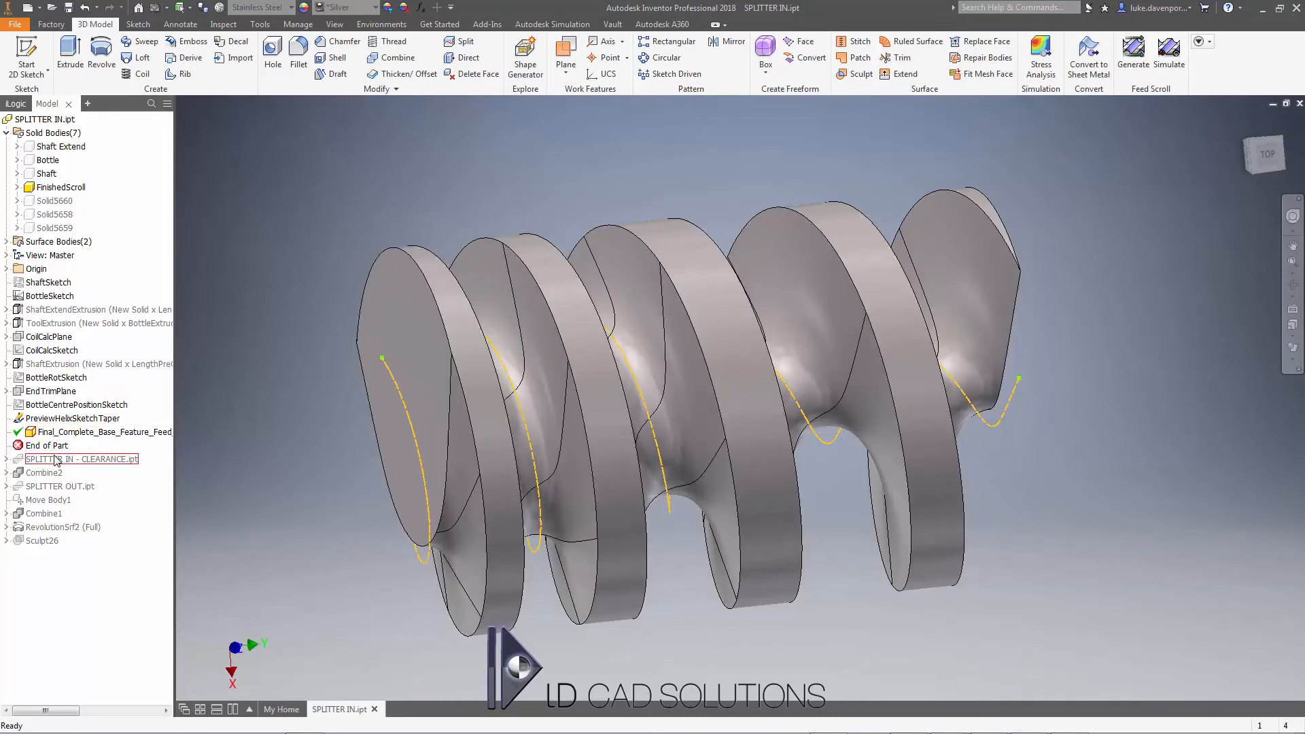
- Roll the part forward past the derived SPLITTER IN - CLEARANCE.ipt, and restart Autodesk Inventor Professional 2018
left_click_drag(58, 462, 58, 462)
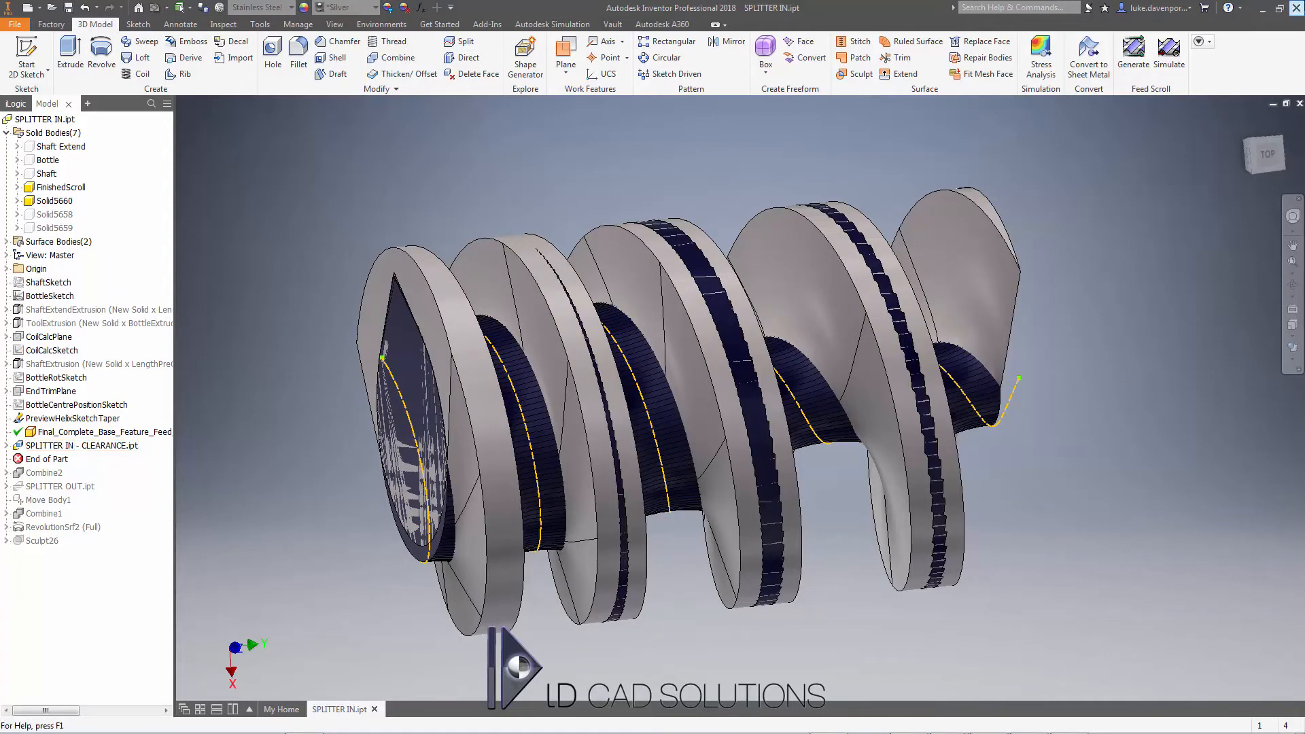
left_click(1297, 8)
left_click(611, 400)
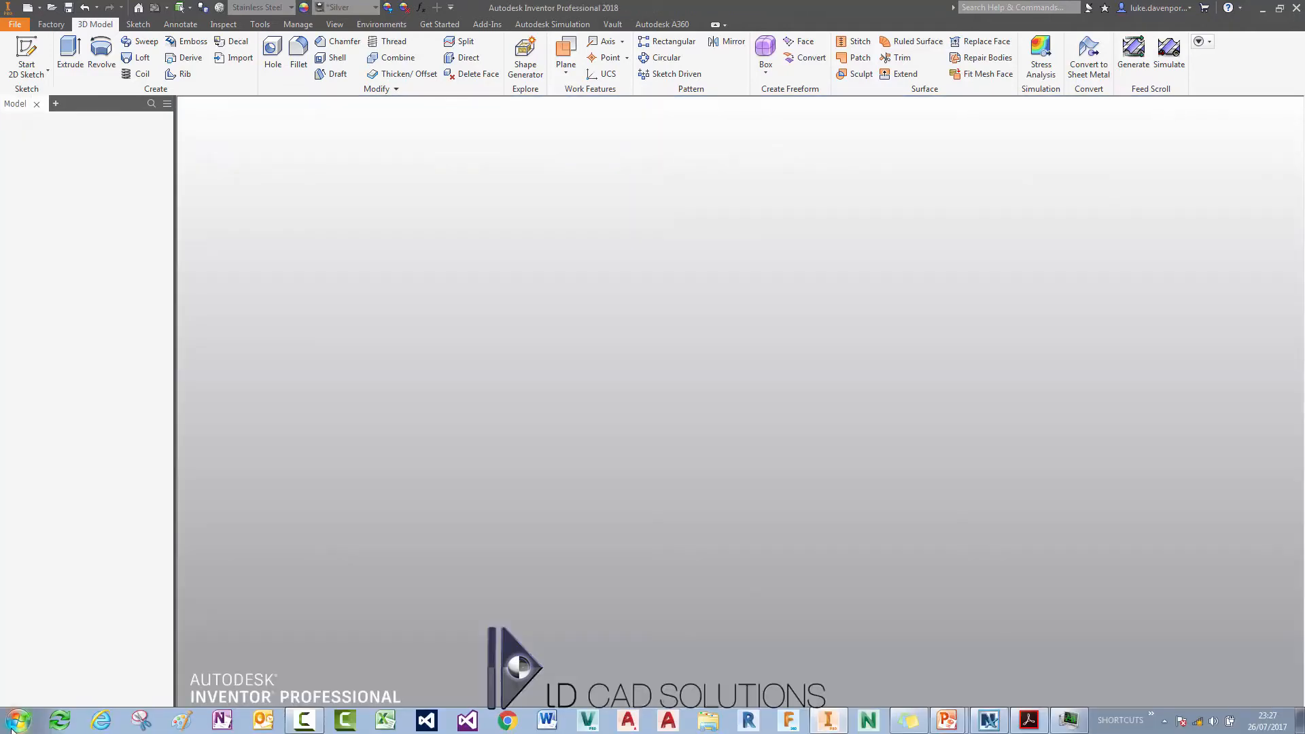
left_click(18, 720)
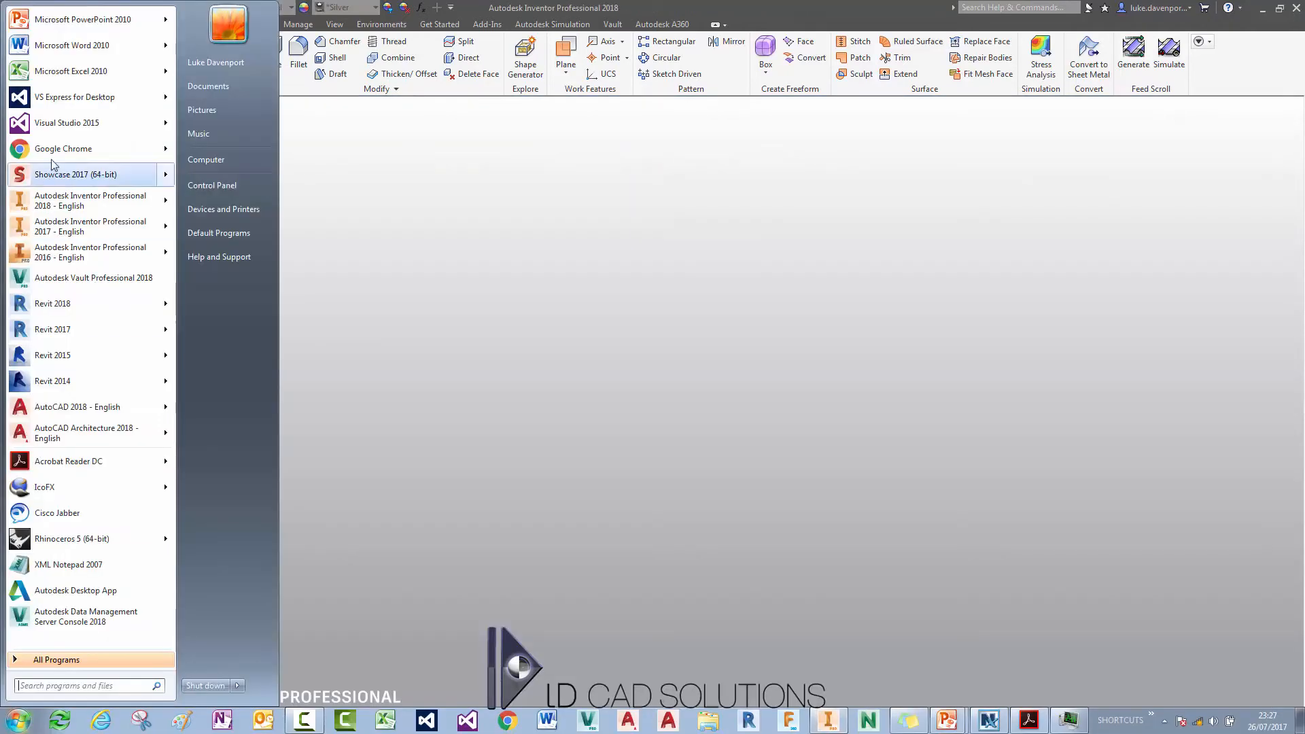
left_click(68, 200)
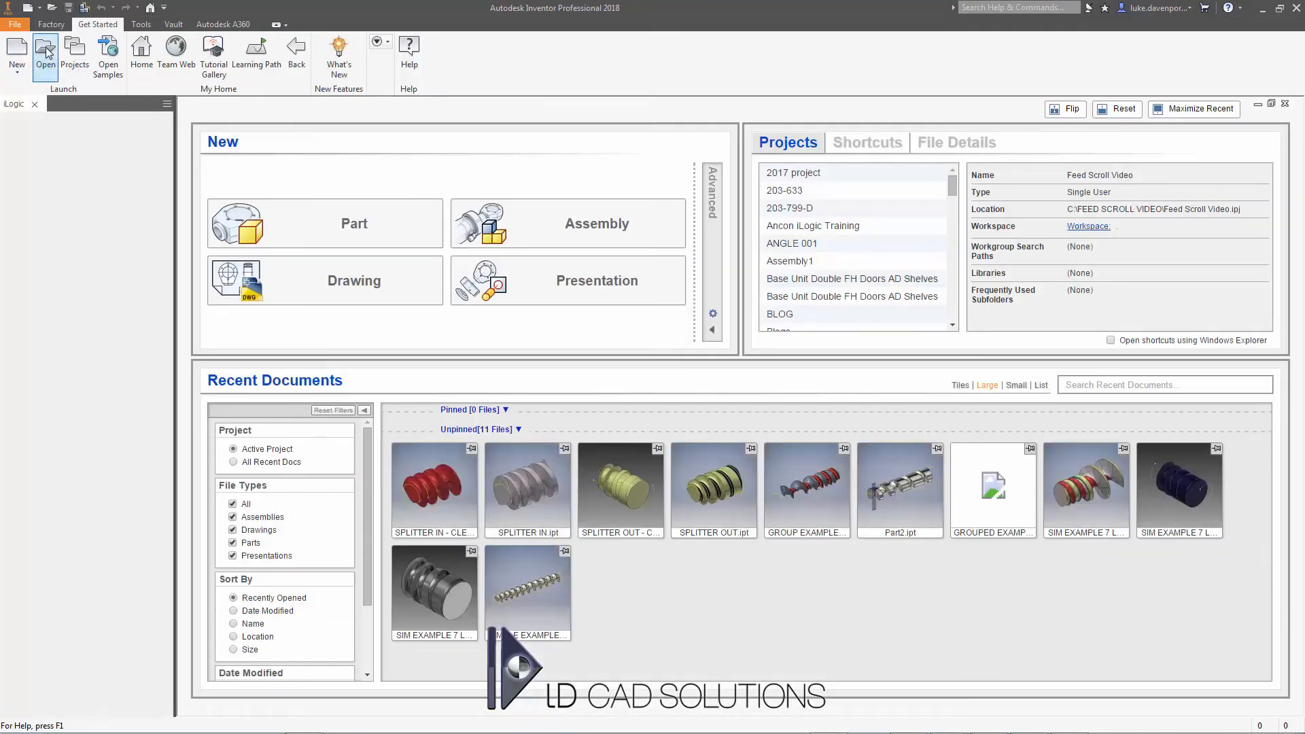
left_click(45, 49)
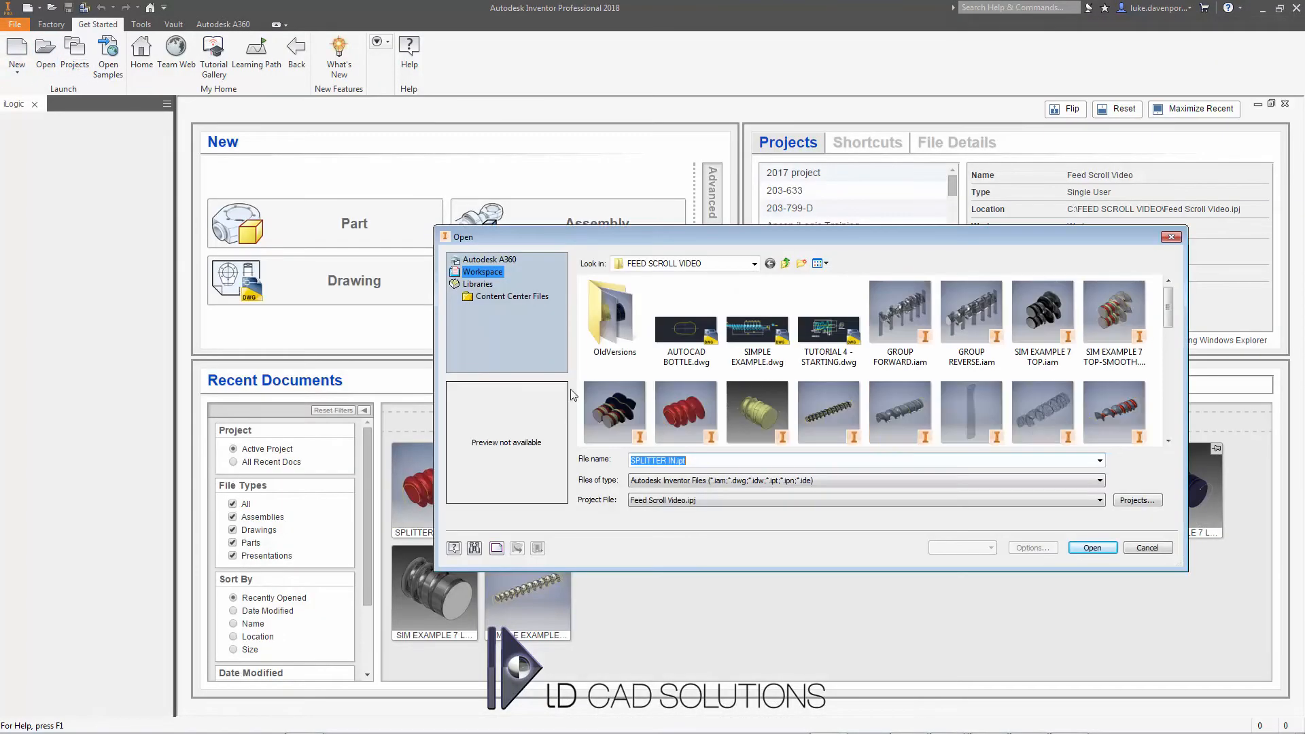
left_click(1093, 547)
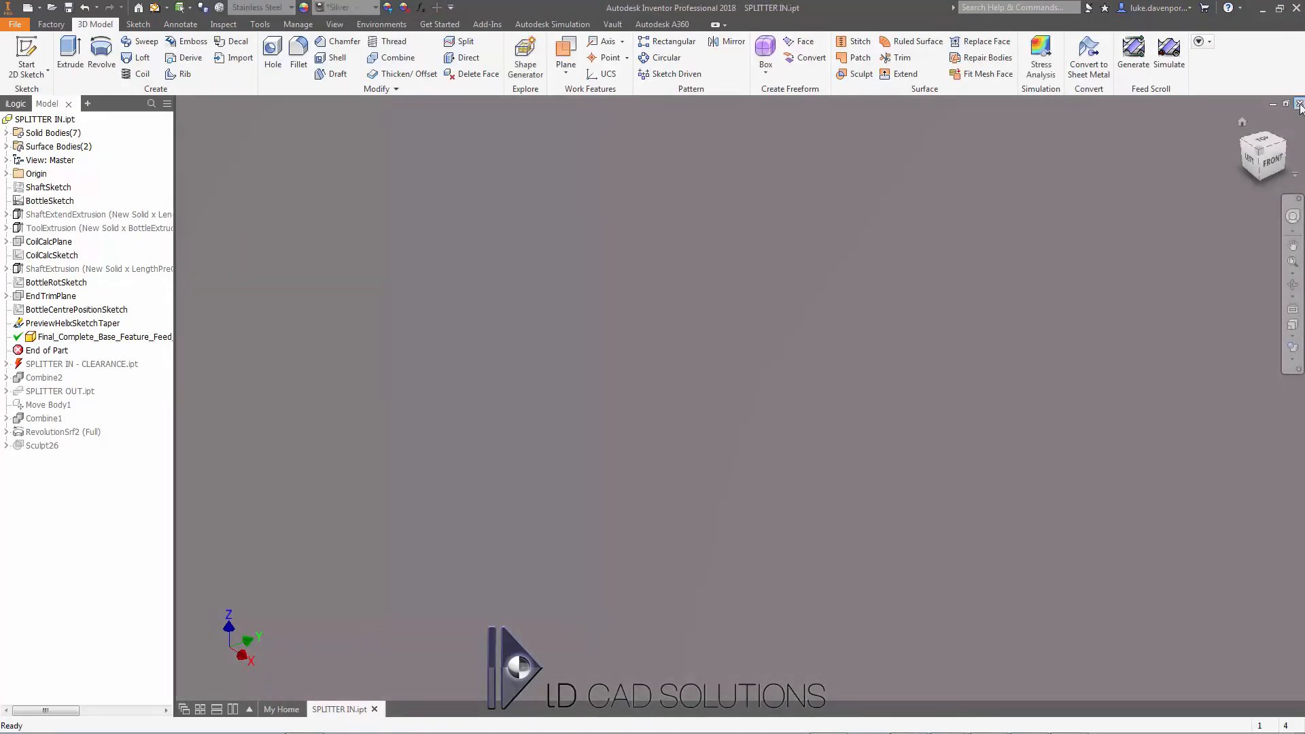
left_click(1299, 104)
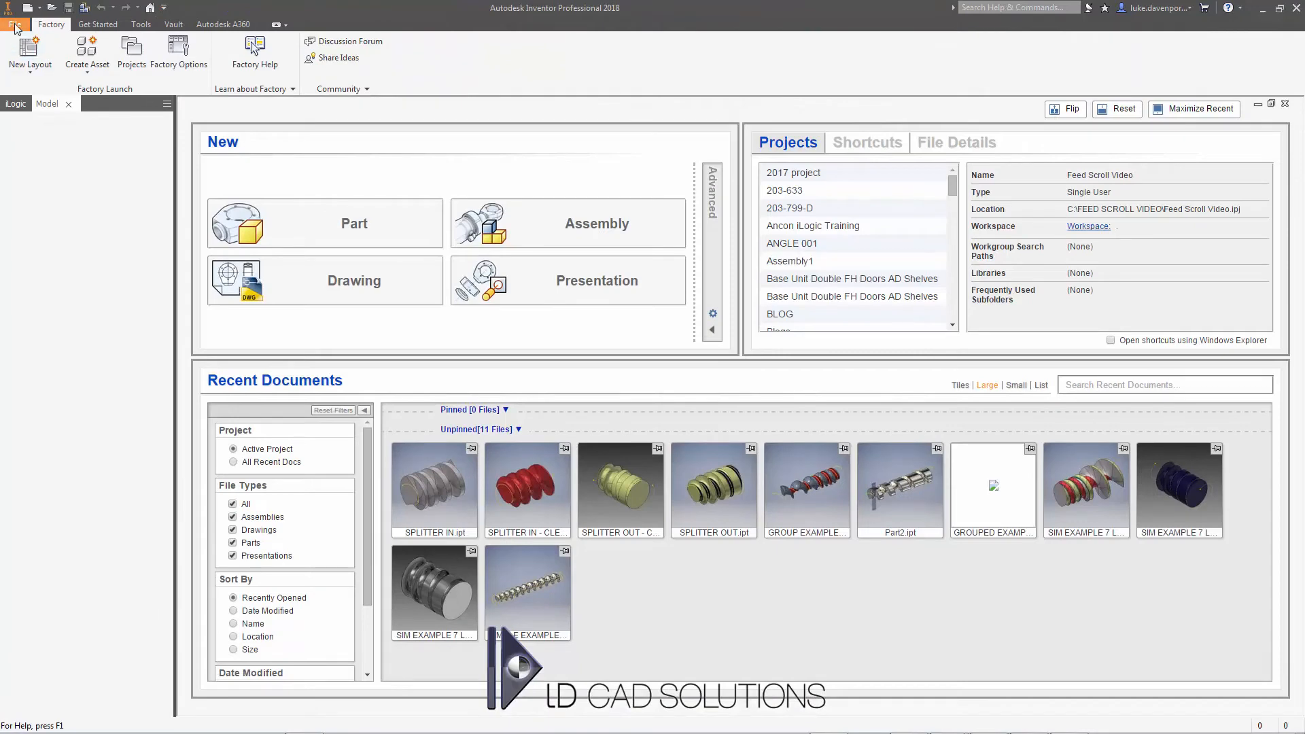
- Open the SPLITTER IN - CLEARANCE.ipt part from the FEED SCROLL VIDEO workspace and fit it in view
left_click(15, 24)
left_click(24, 99)
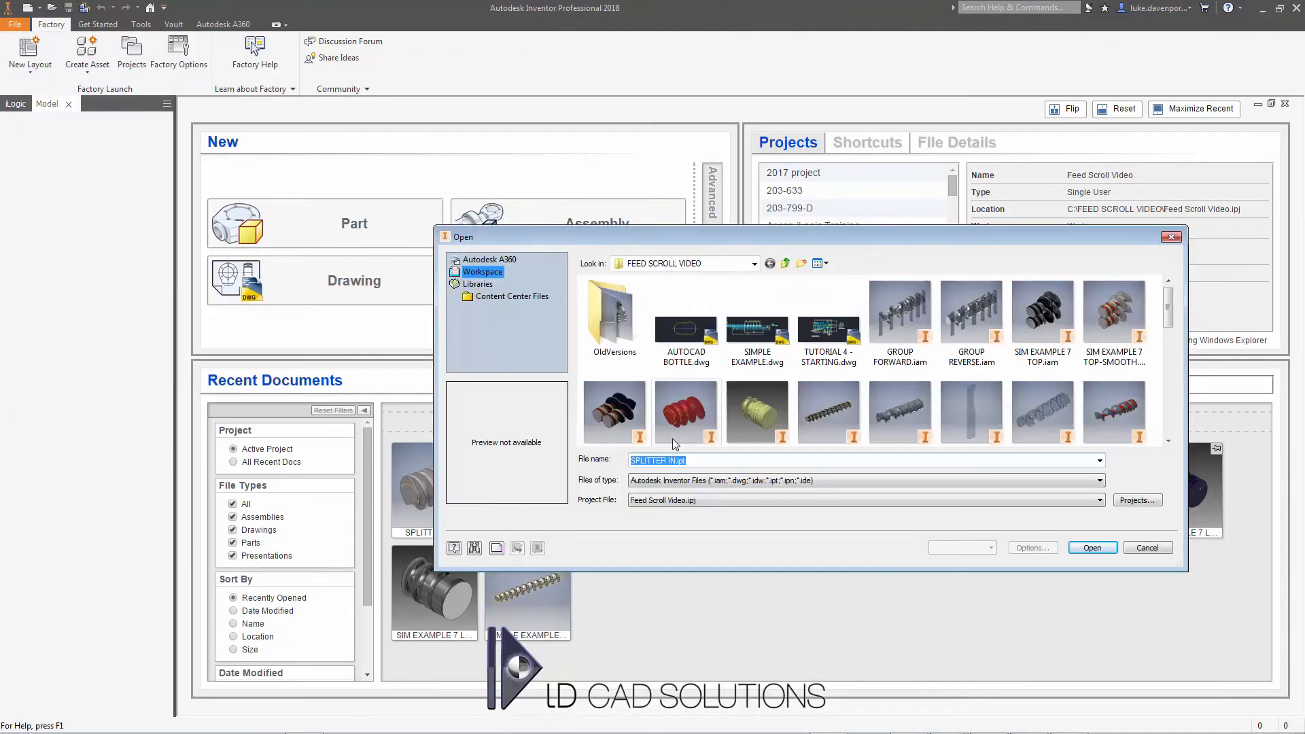
left_click(686, 461)
key("BackSpace")
key("BackSpace")
key("BackSpace")
key("BackSpace")
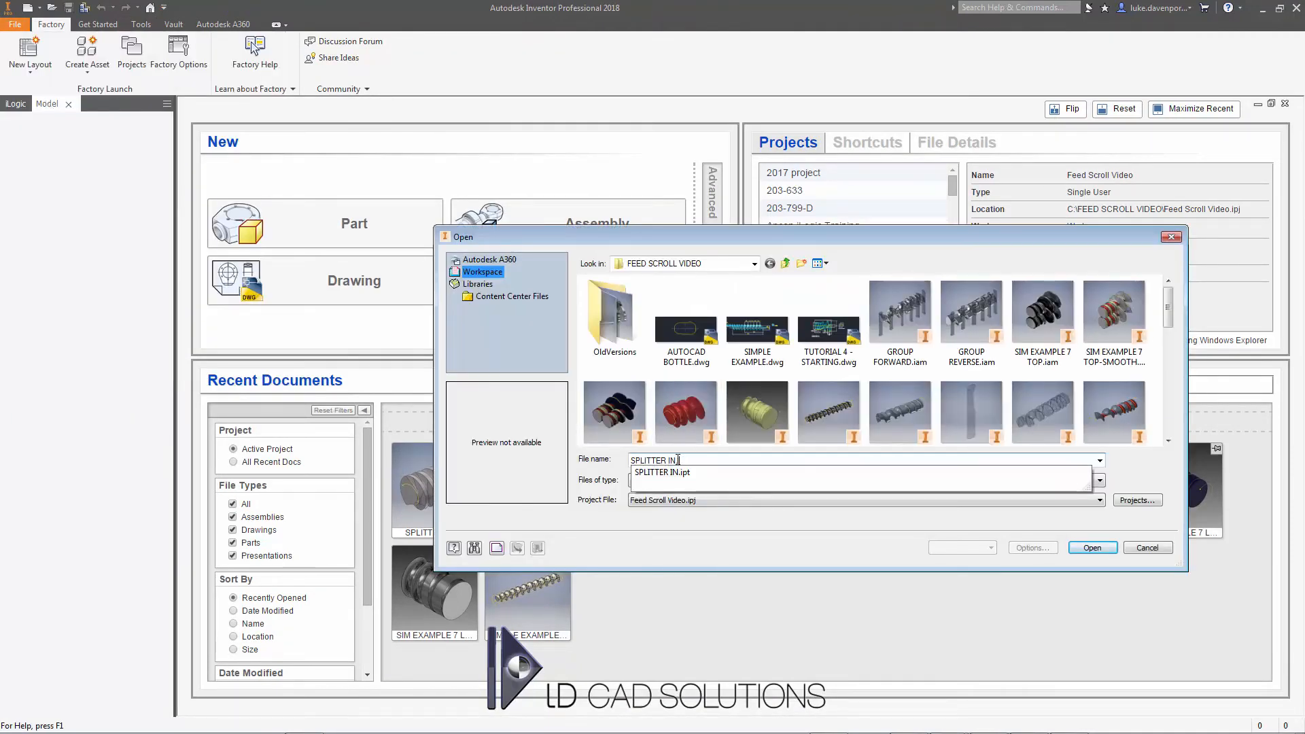
left_click(1095, 548)
left_click(1092, 548)
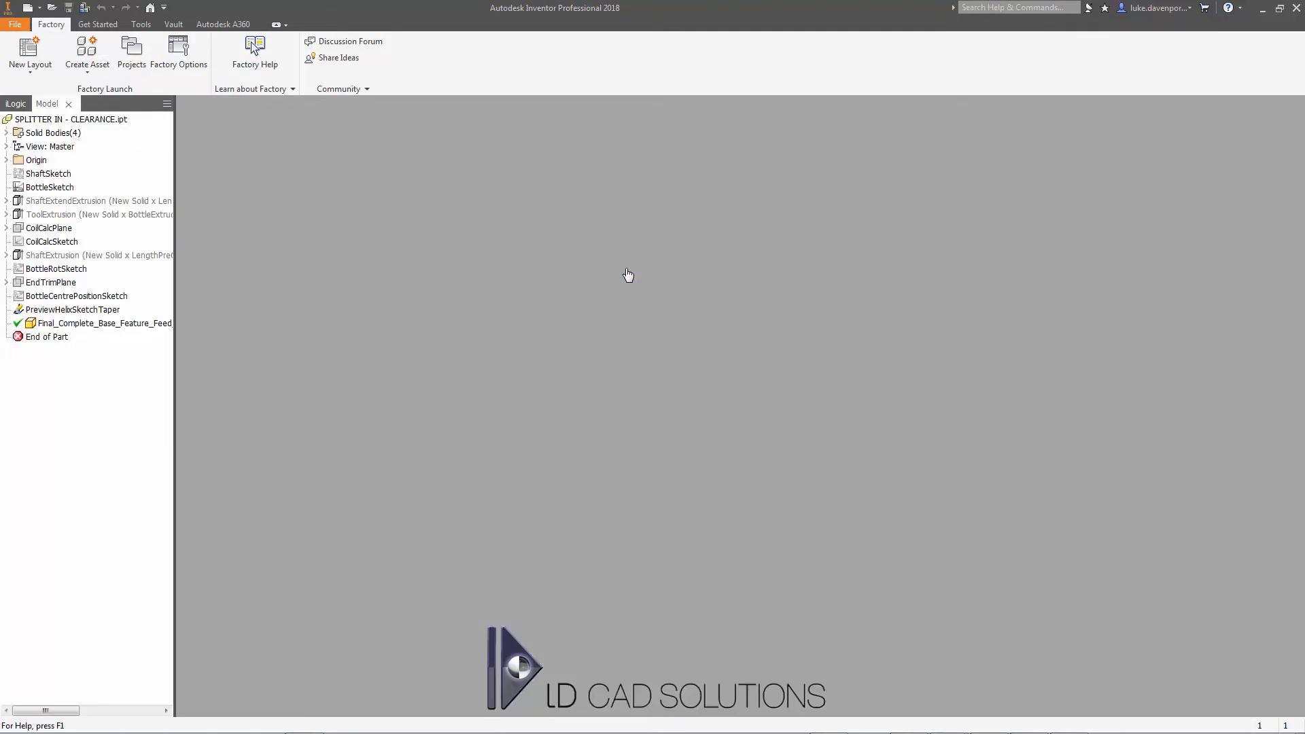
key("F6")
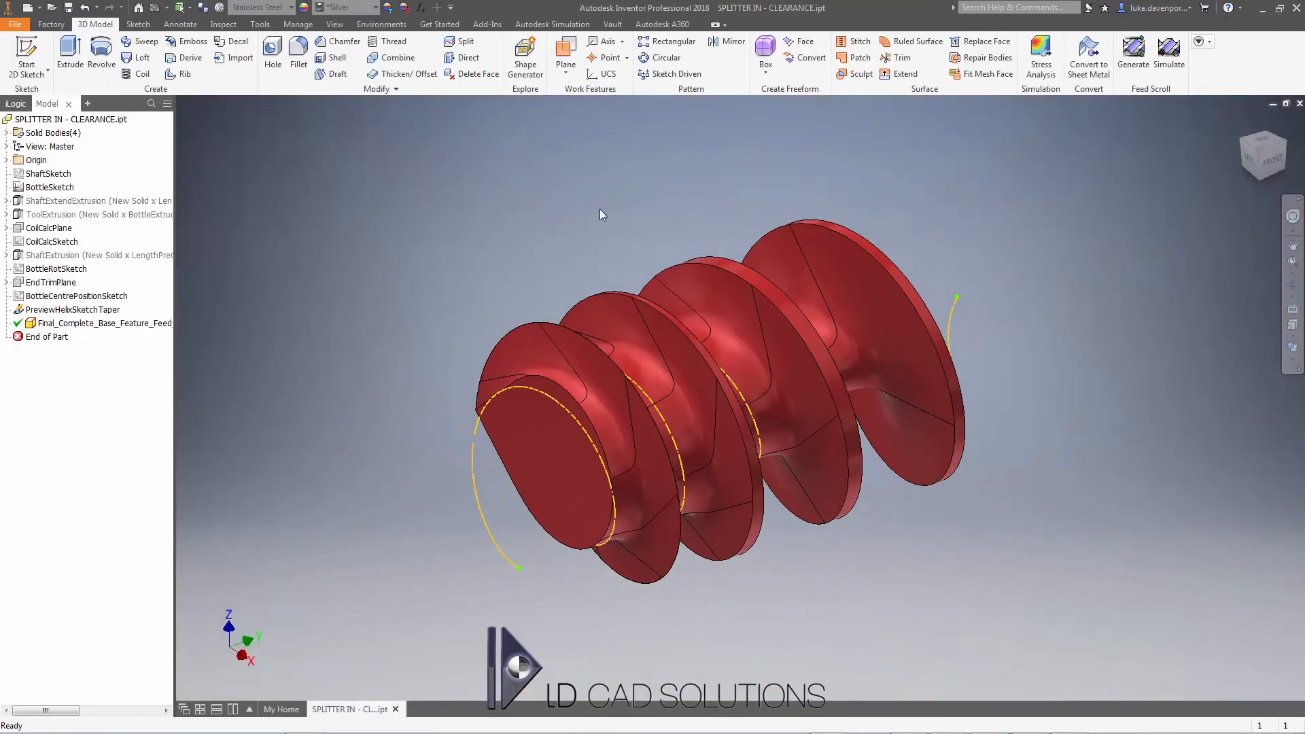
- Open SPLITTER IN.ipt and roll its end of part below the derived SPLITTER IN - CLEARANCE.ipt feature
left_click(12, 25)
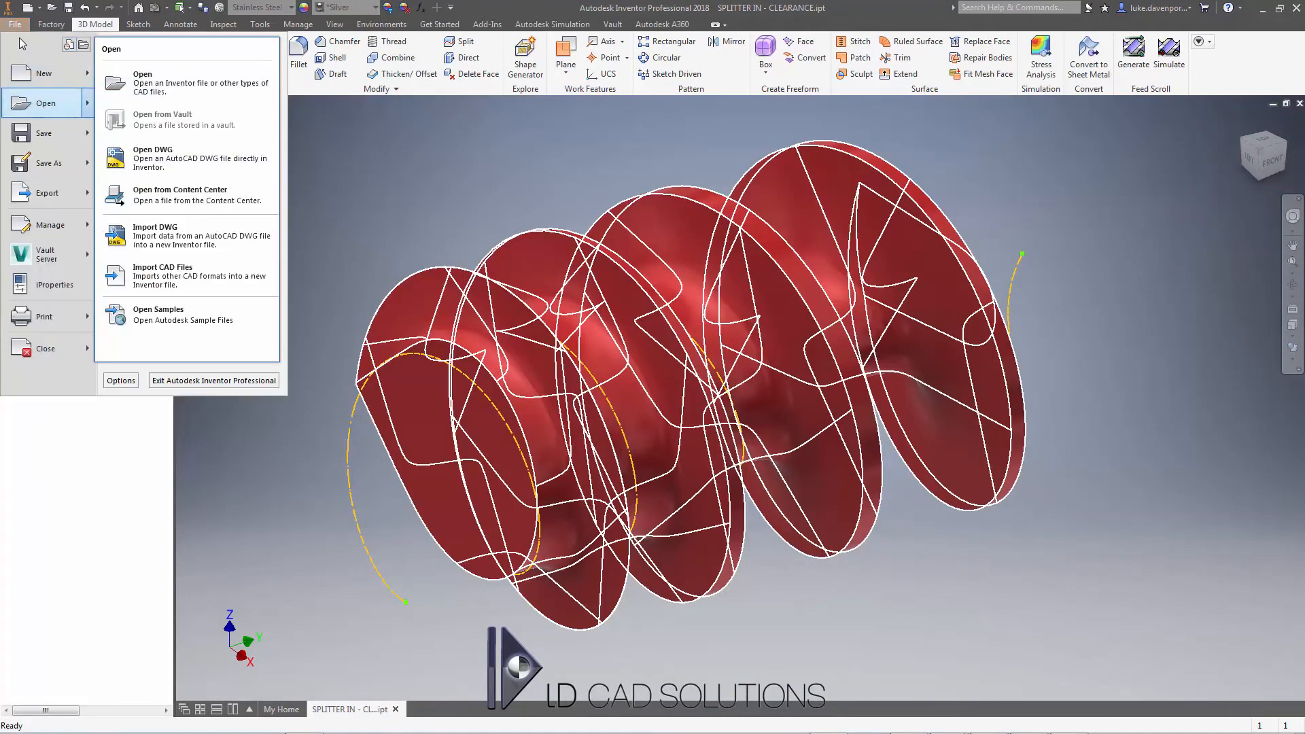
left_click(145, 109)
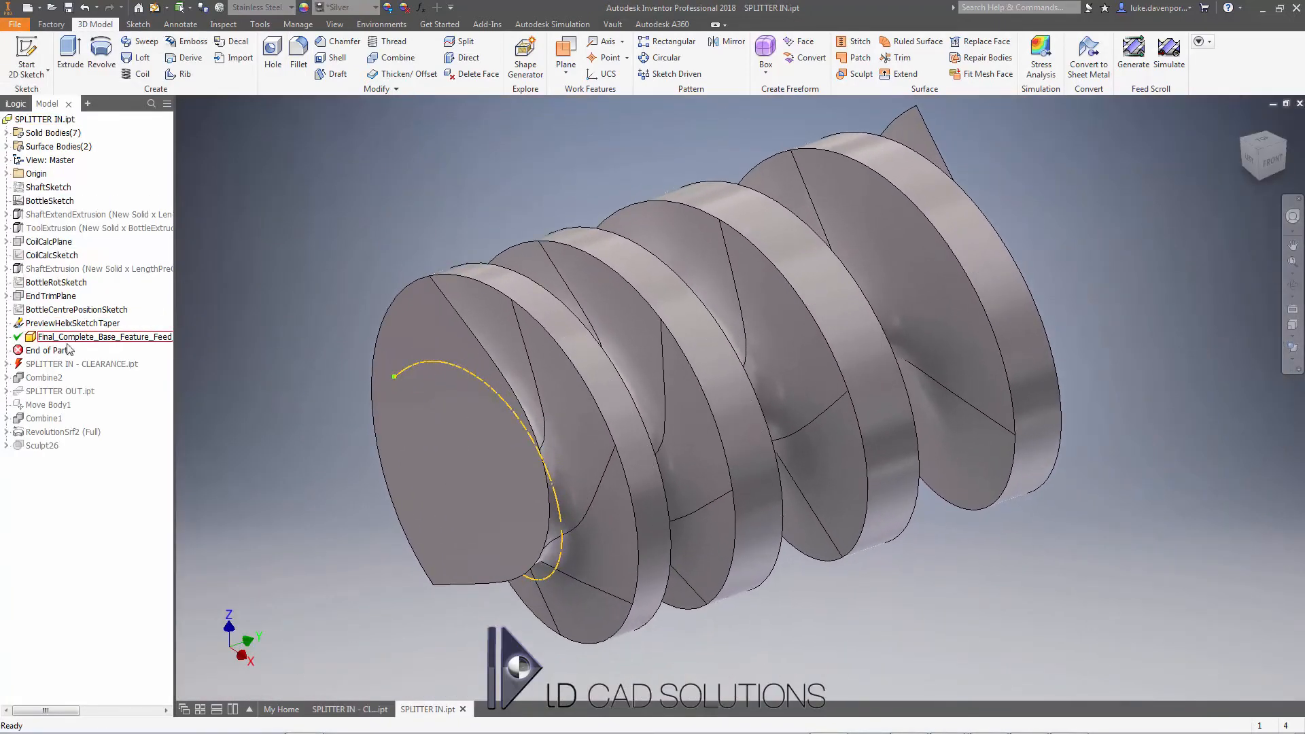
left_click_drag(46, 350, 55, 365)
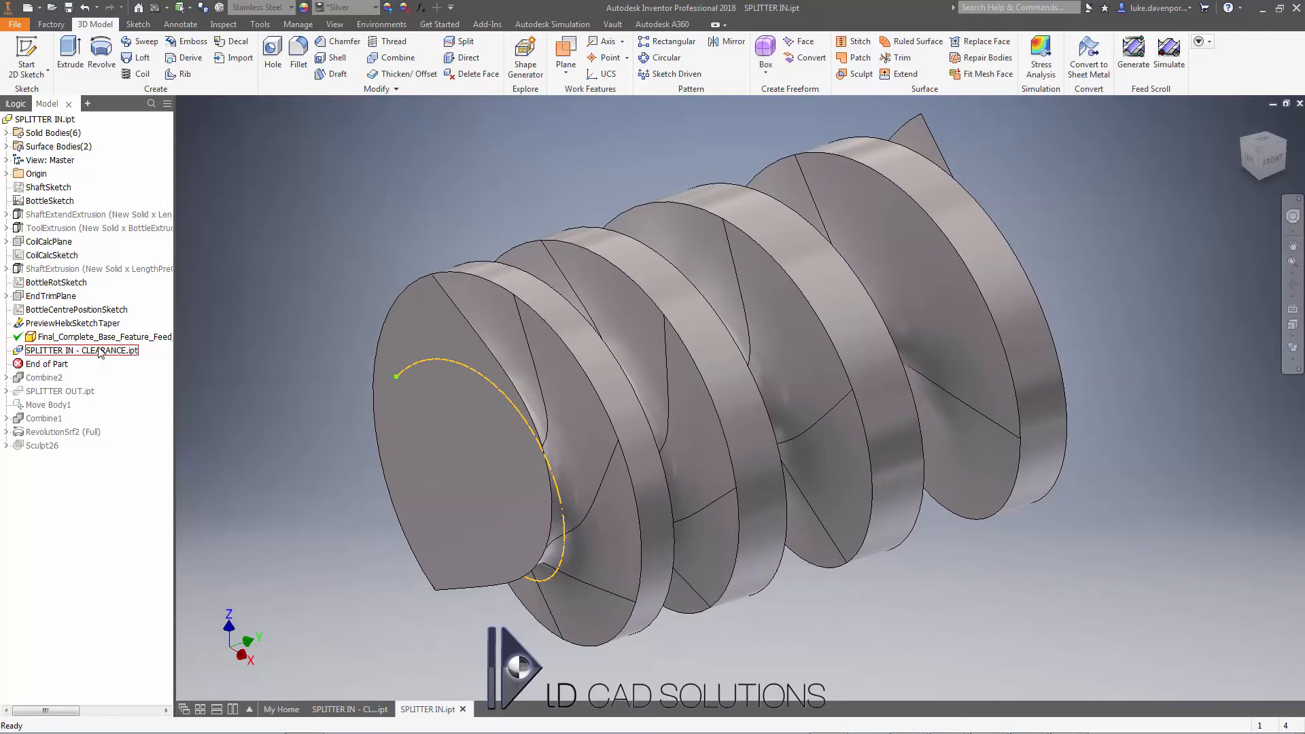
- Edit the derived SPLITTER IN - CLEARANCE part to include its FinishedScroll solid body
right_click(71, 352)
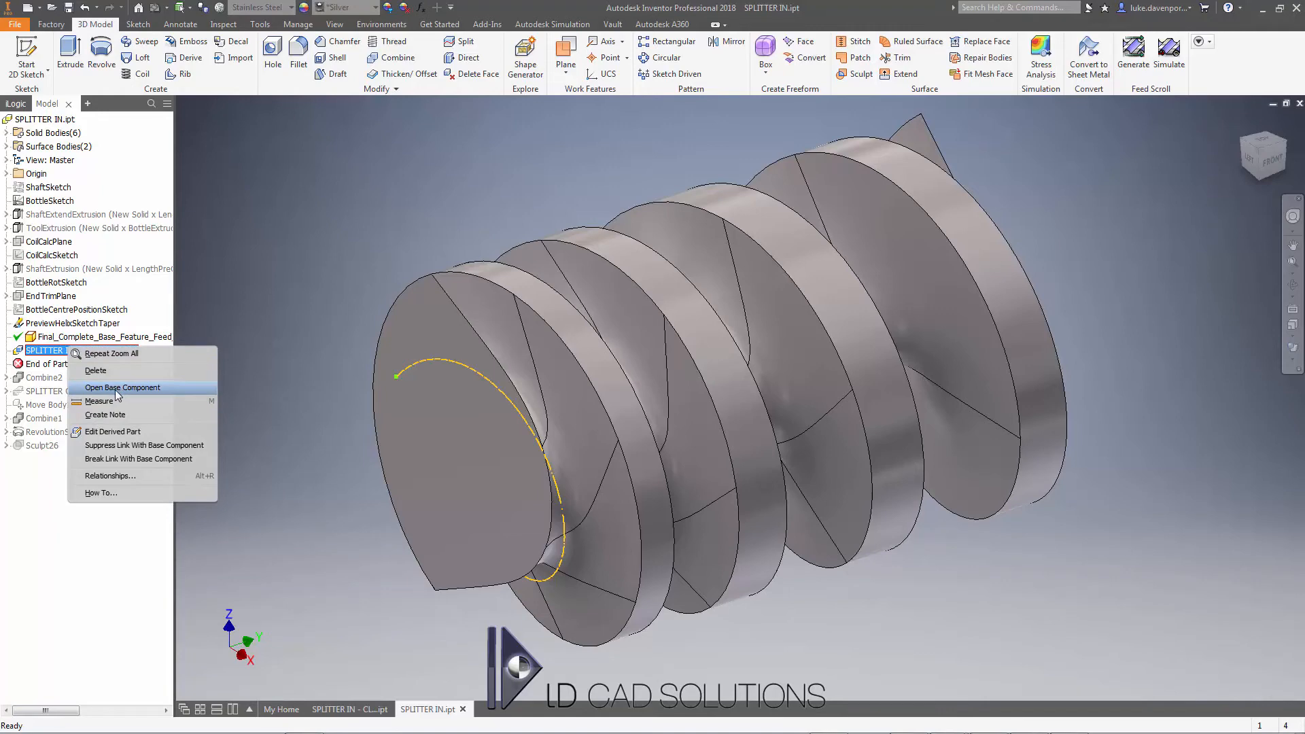
left_click(113, 433)
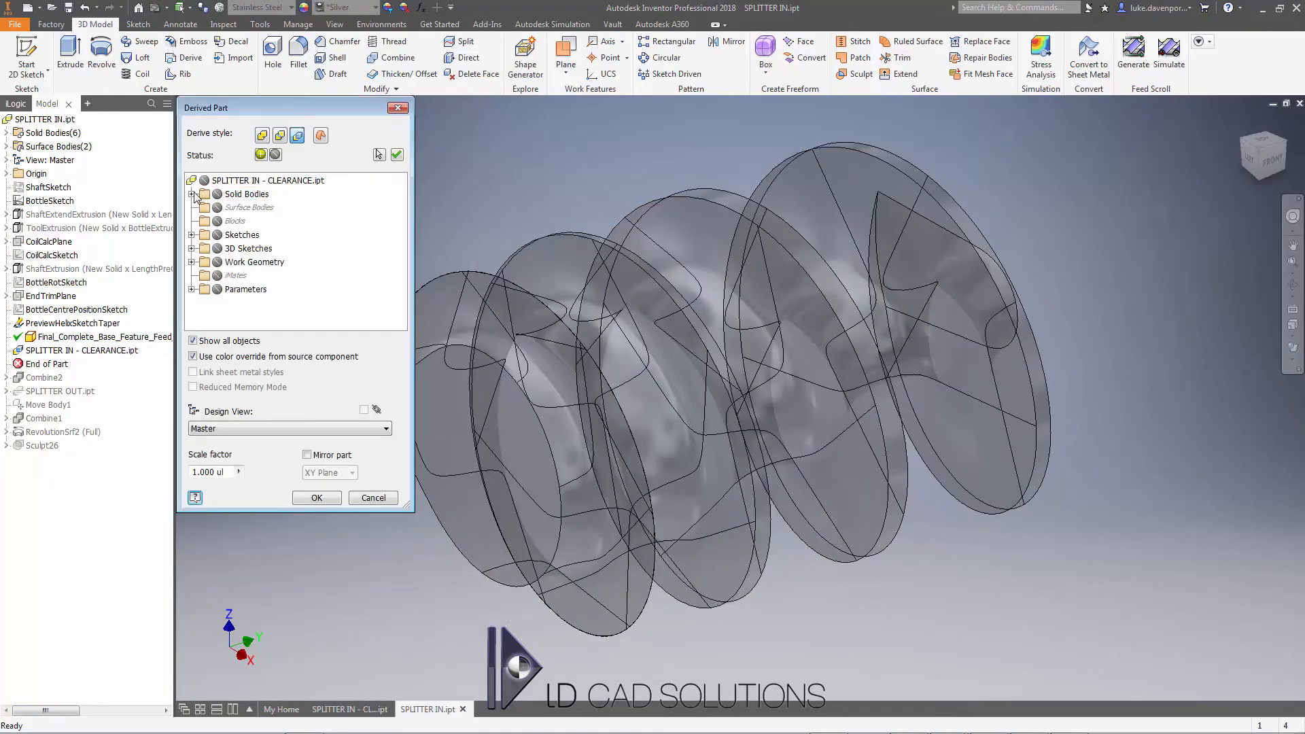
left_click(191, 194)
left_click(230, 249)
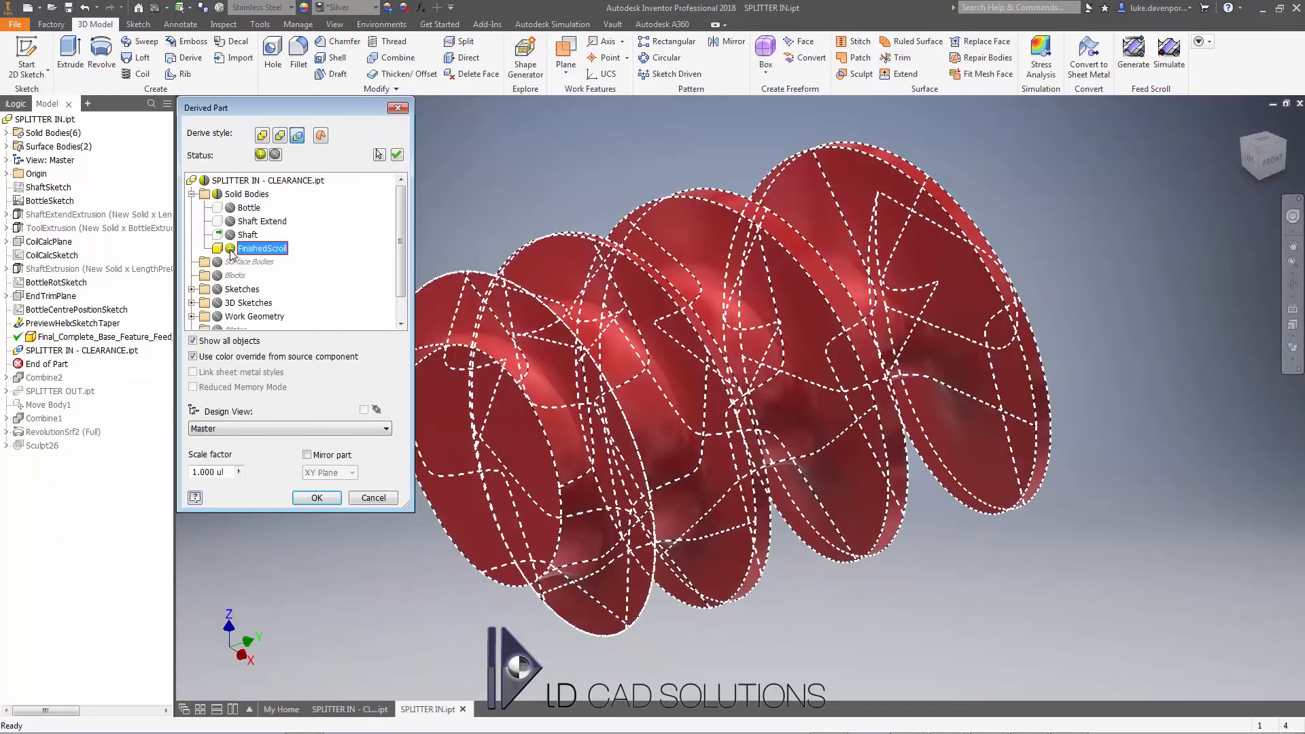
left_click(317, 498)
left_click(216, 337)
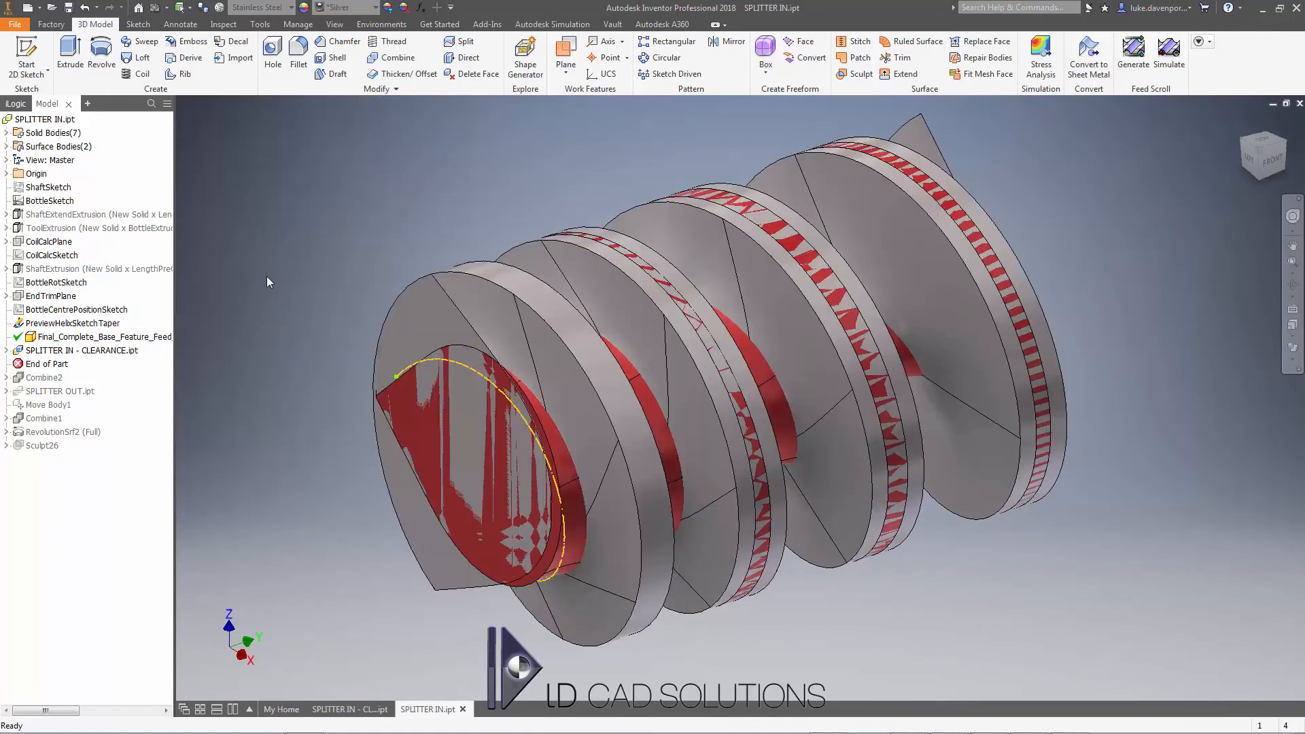
- Roll the end of part below Combine2 and accept the feature error
middle_click_drag(267, 276, 256, 278)
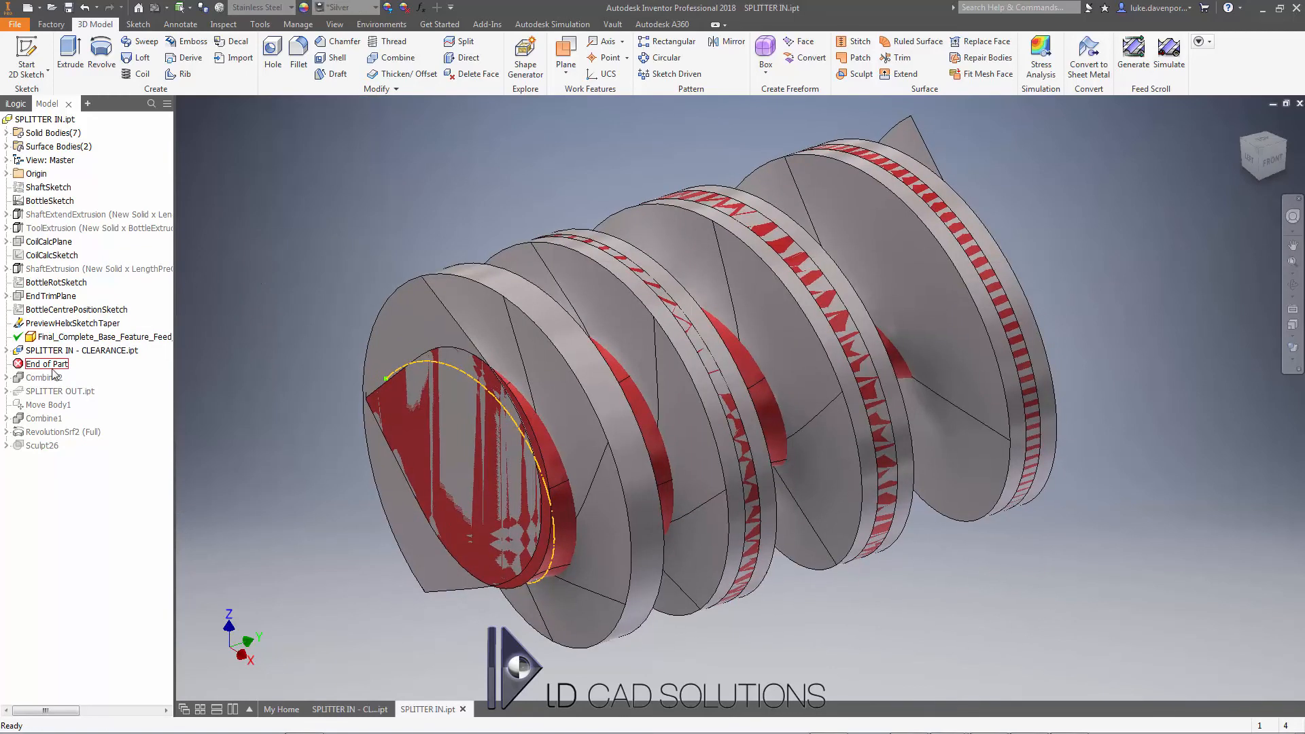
mouse_move(53, 365)
left_mouse_down()
mouse_move(57, 385)
mouse_move(43, 378)
left_mouse_up()
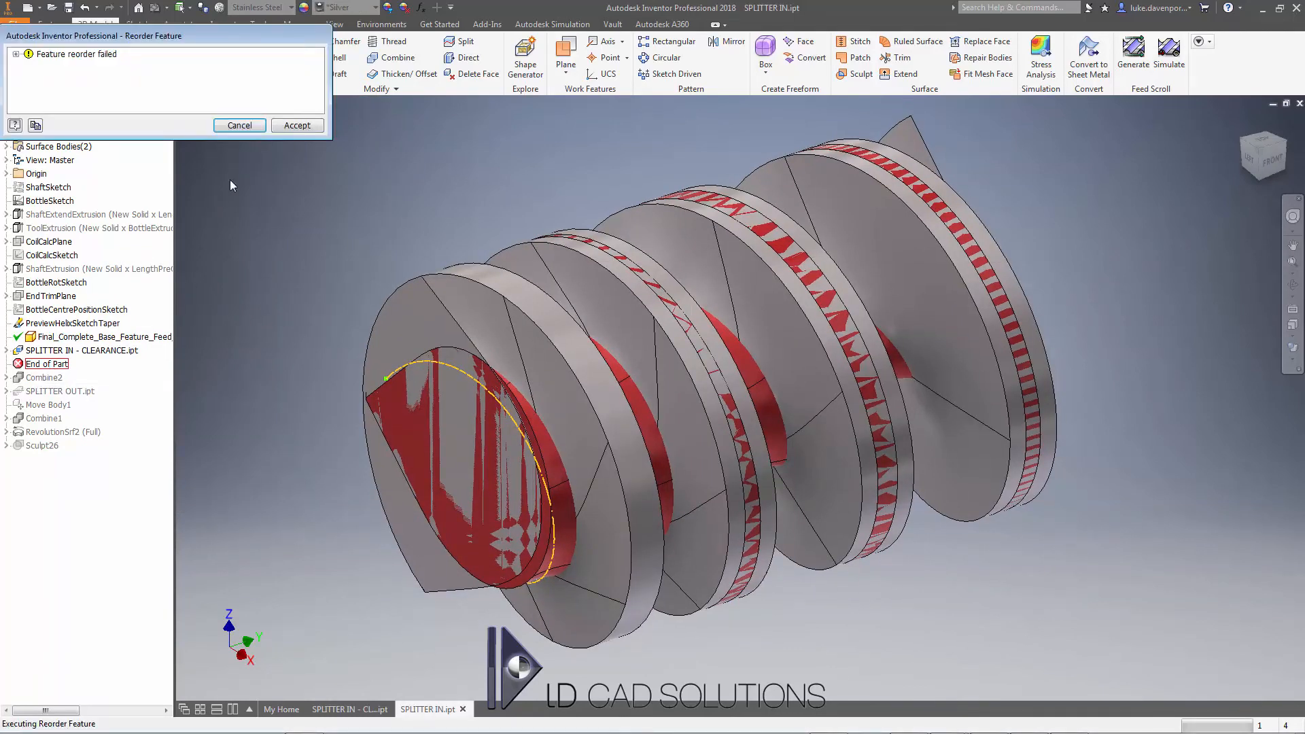
left_click(297, 125)
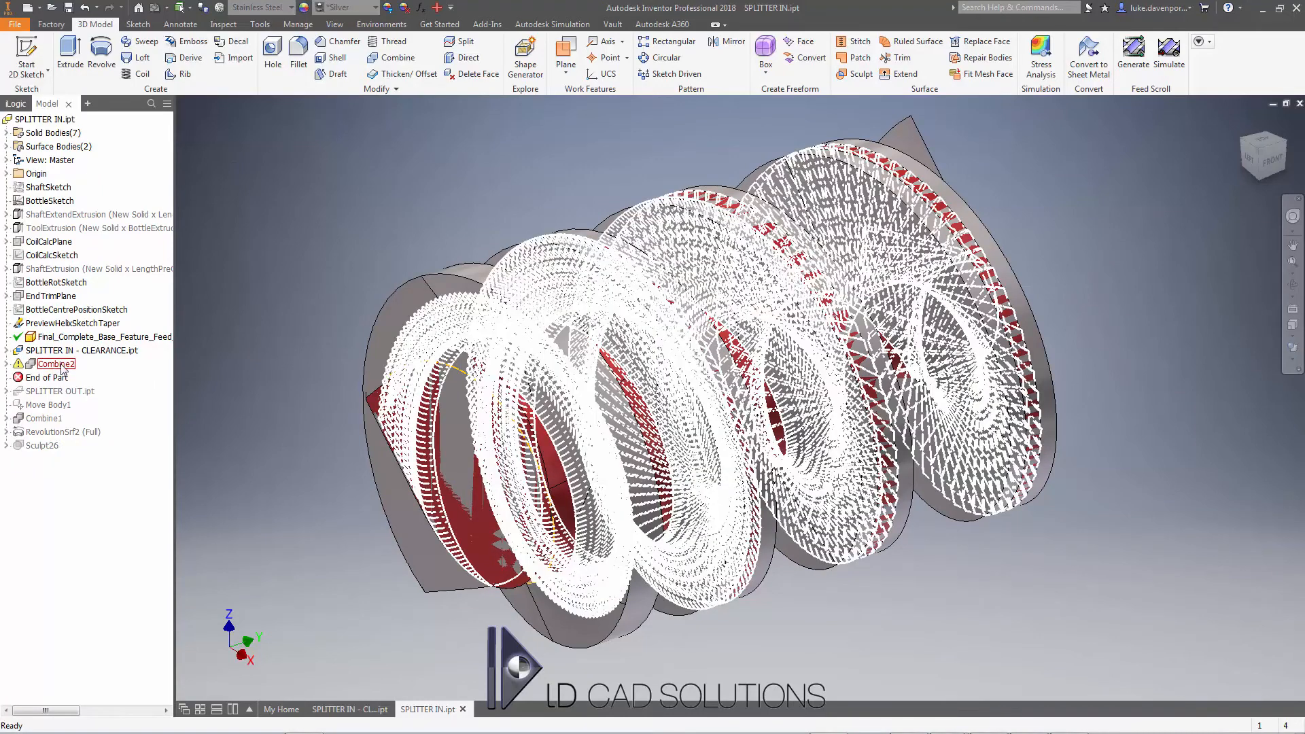
- Redefine Combine2 with FinishedScroll as the base and the derived clearance scroll, Solid5665, as the toolbody
double_click(56, 366)
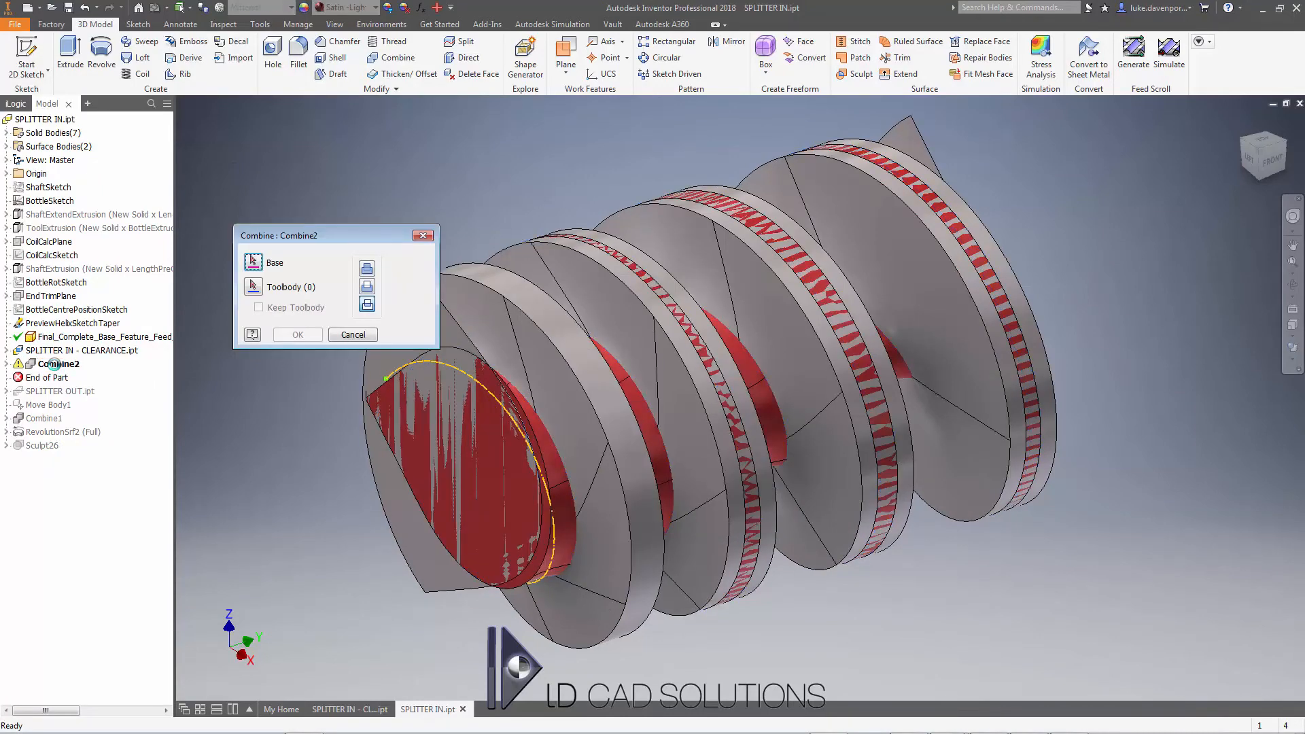
left_click(6, 133)
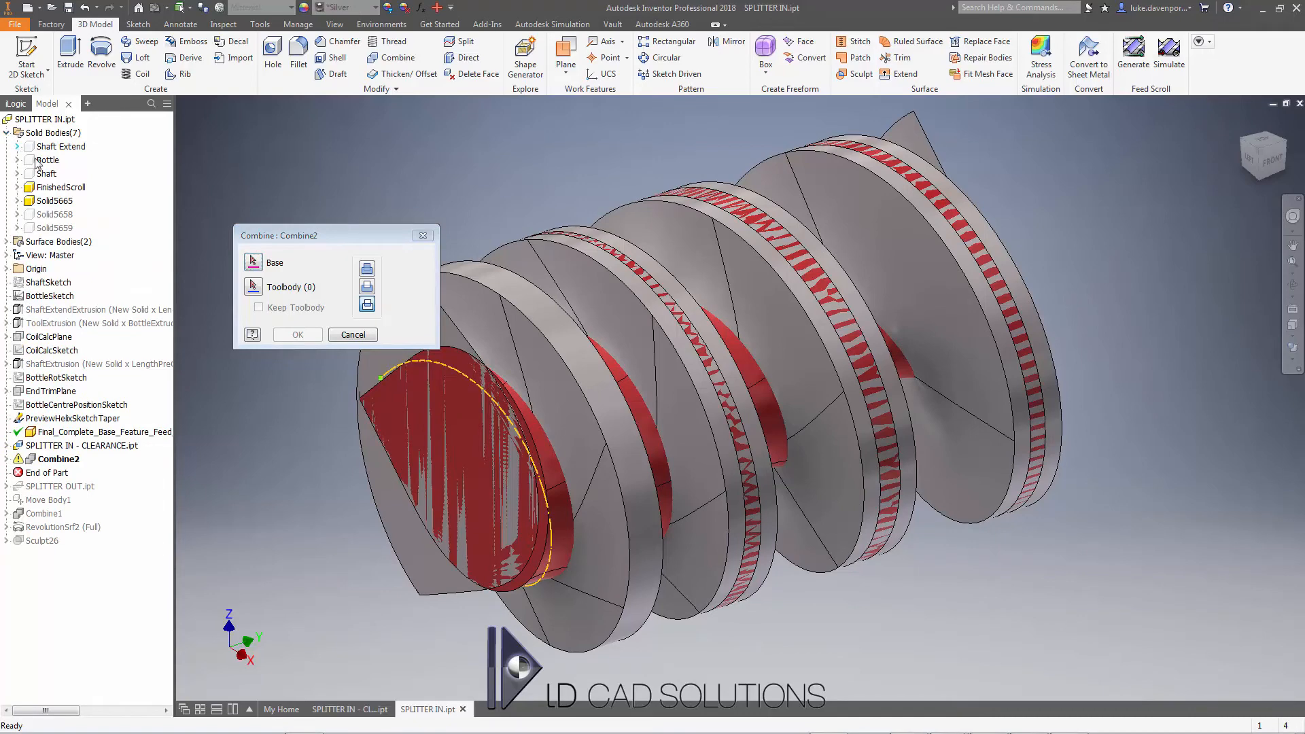
left_click(58, 187)
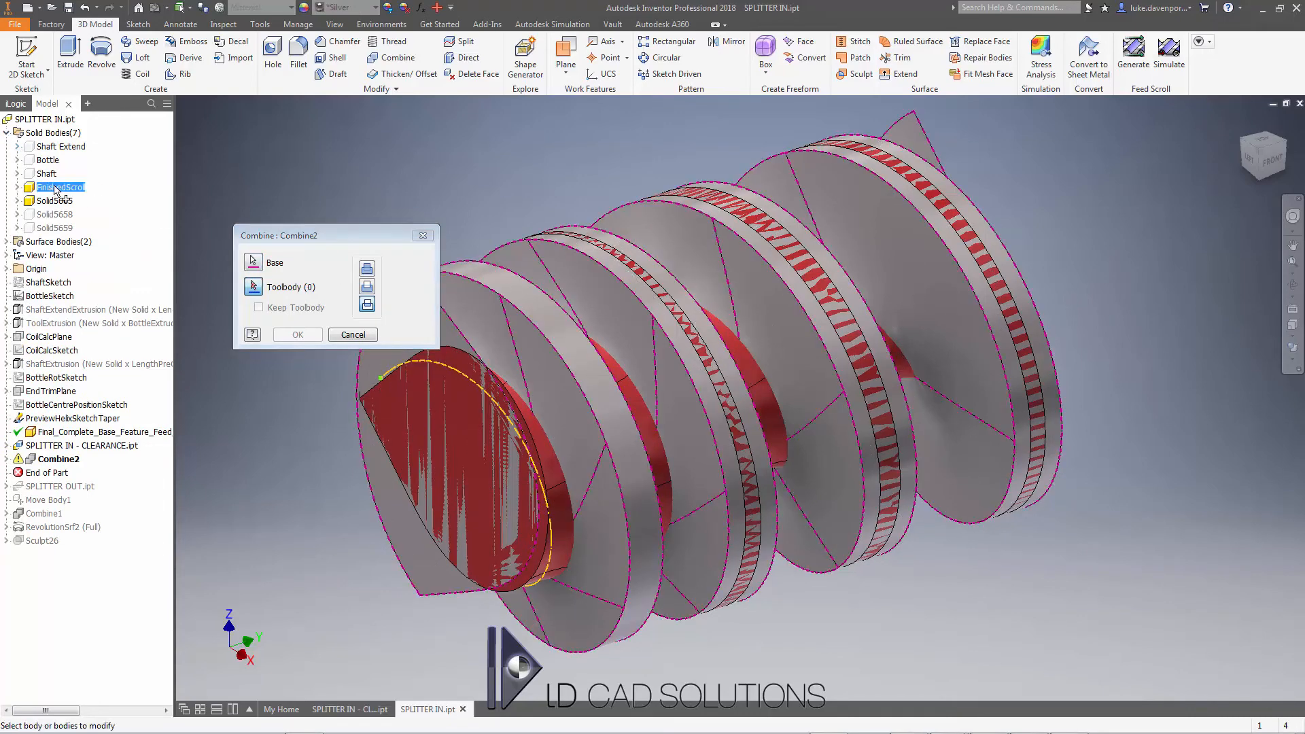
left_click(56, 201)
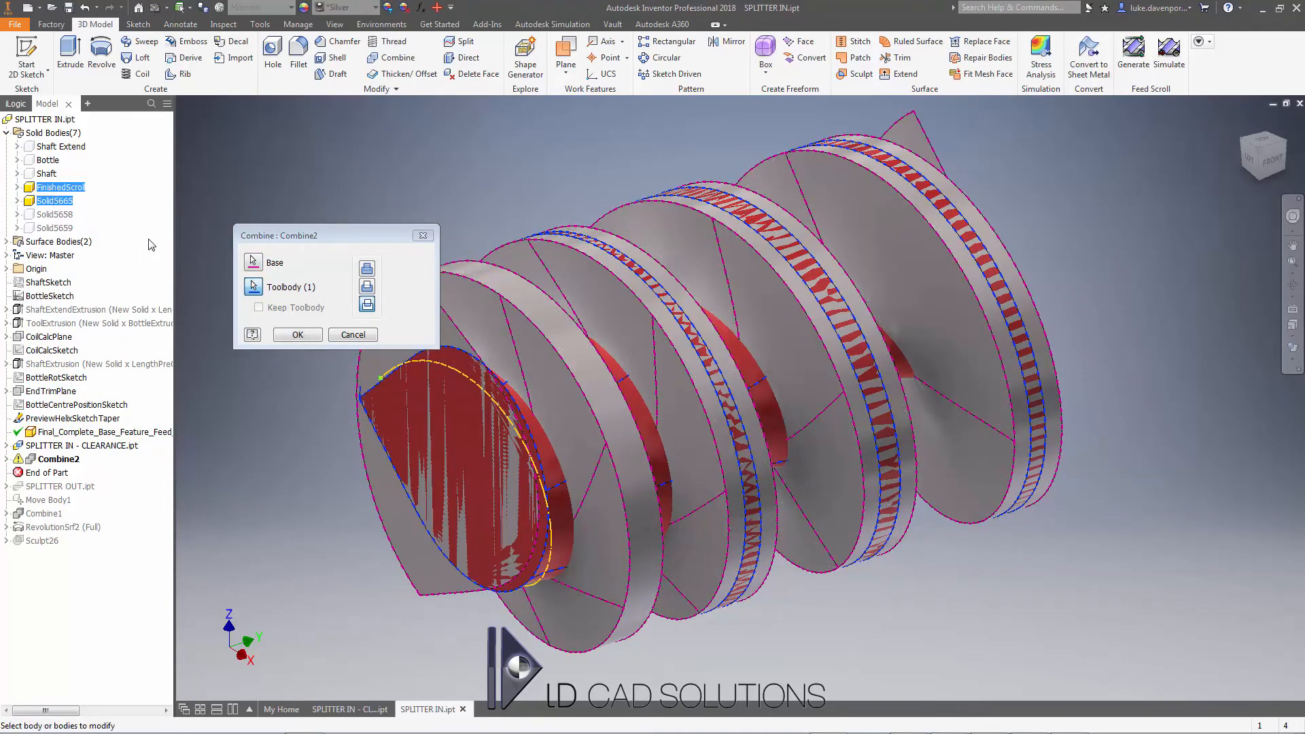
left_click(297, 336)
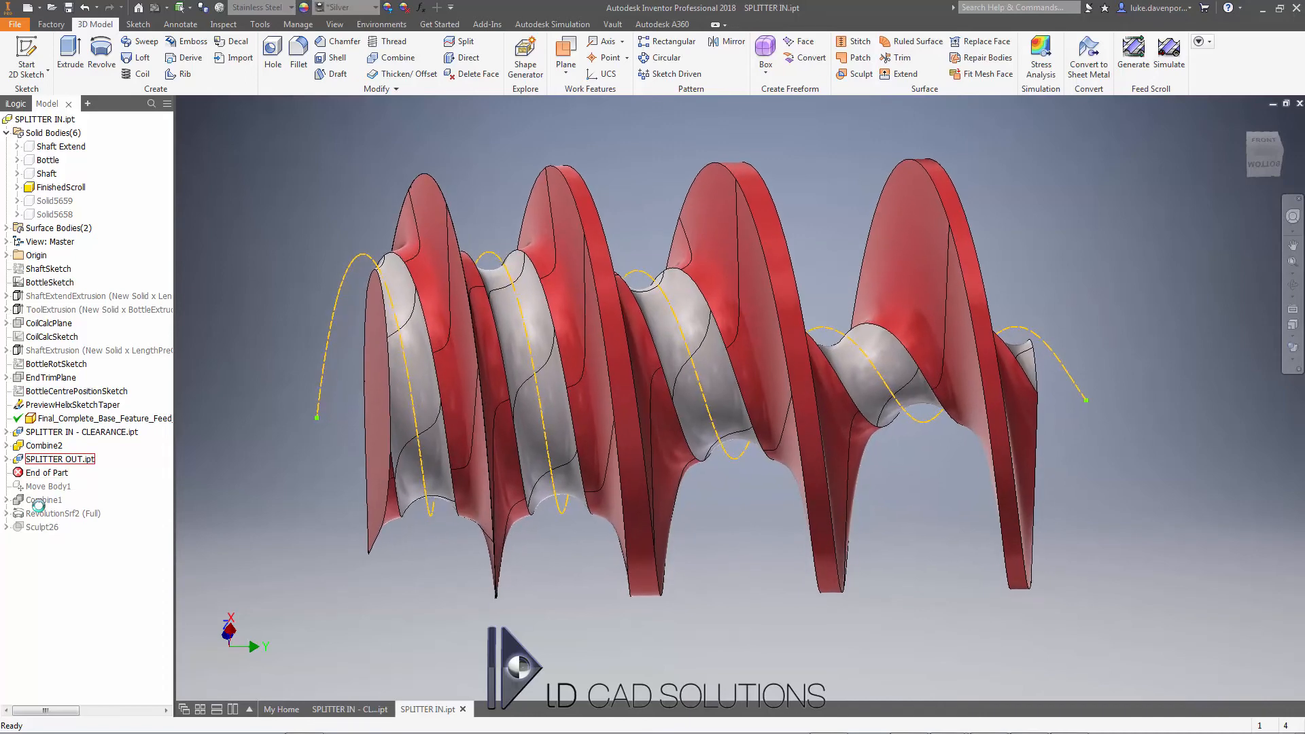
- Edit the derived SPLITTER OUT part to include its FinishedScroll solid body
right_click(56, 459)
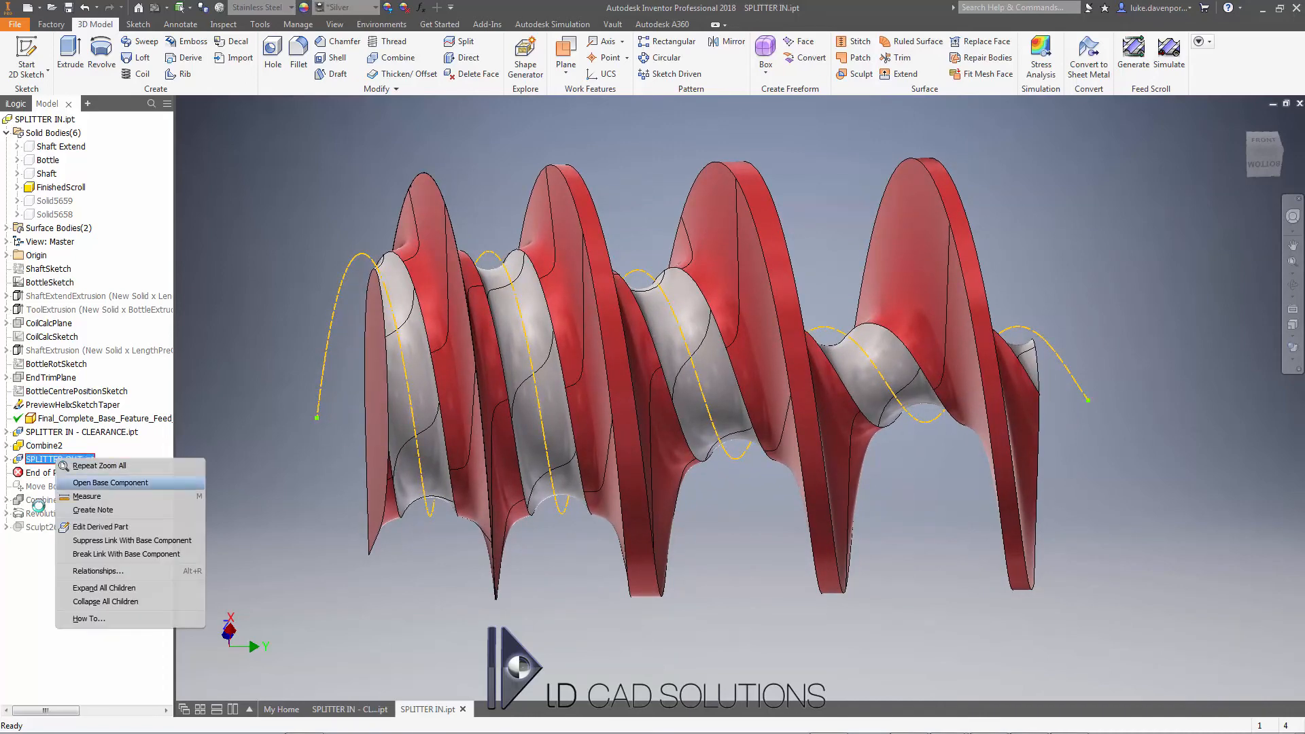
left_click(100, 527)
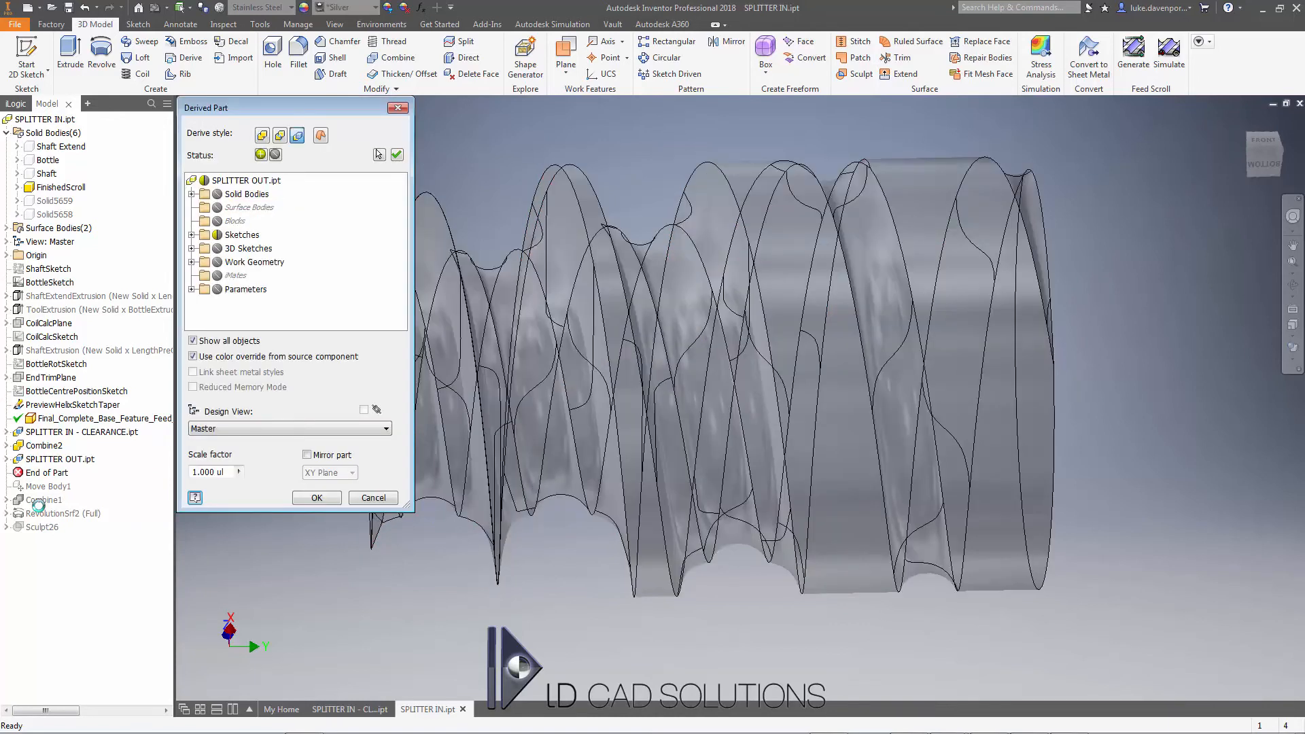
left_click(192, 194)
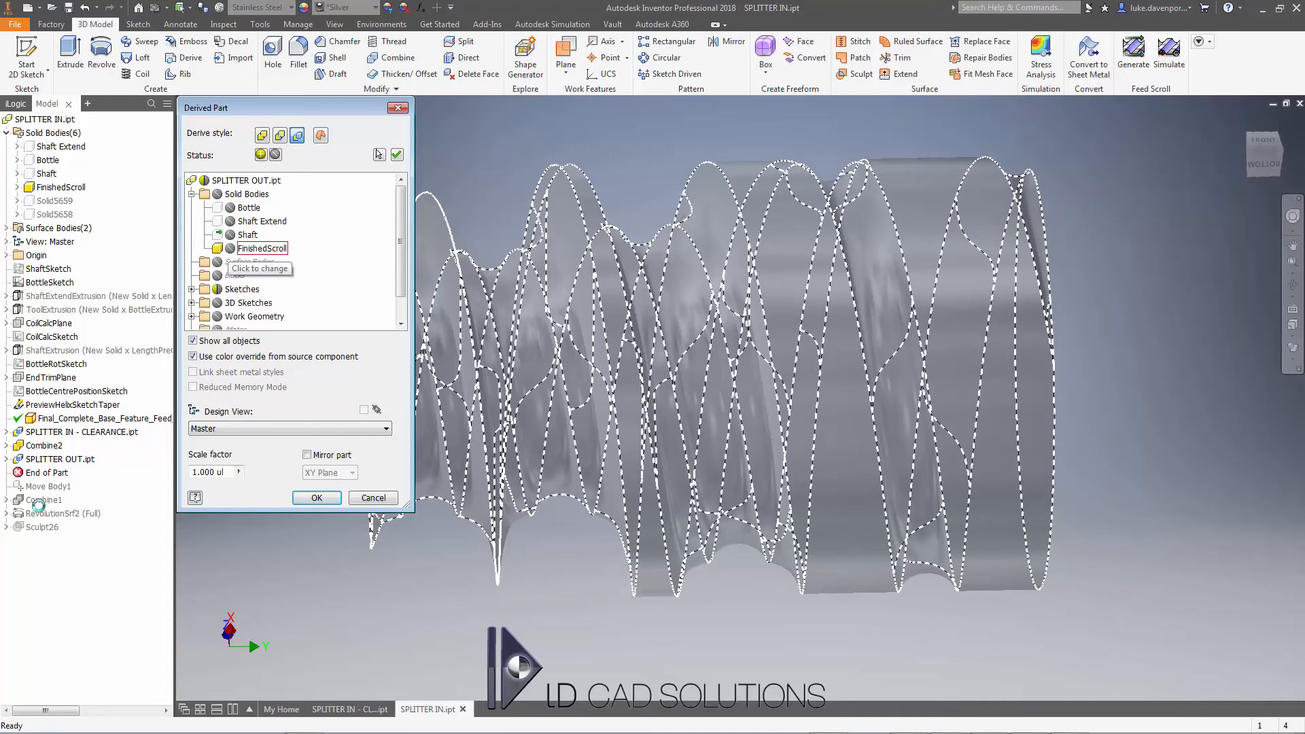
left_click(230, 248)
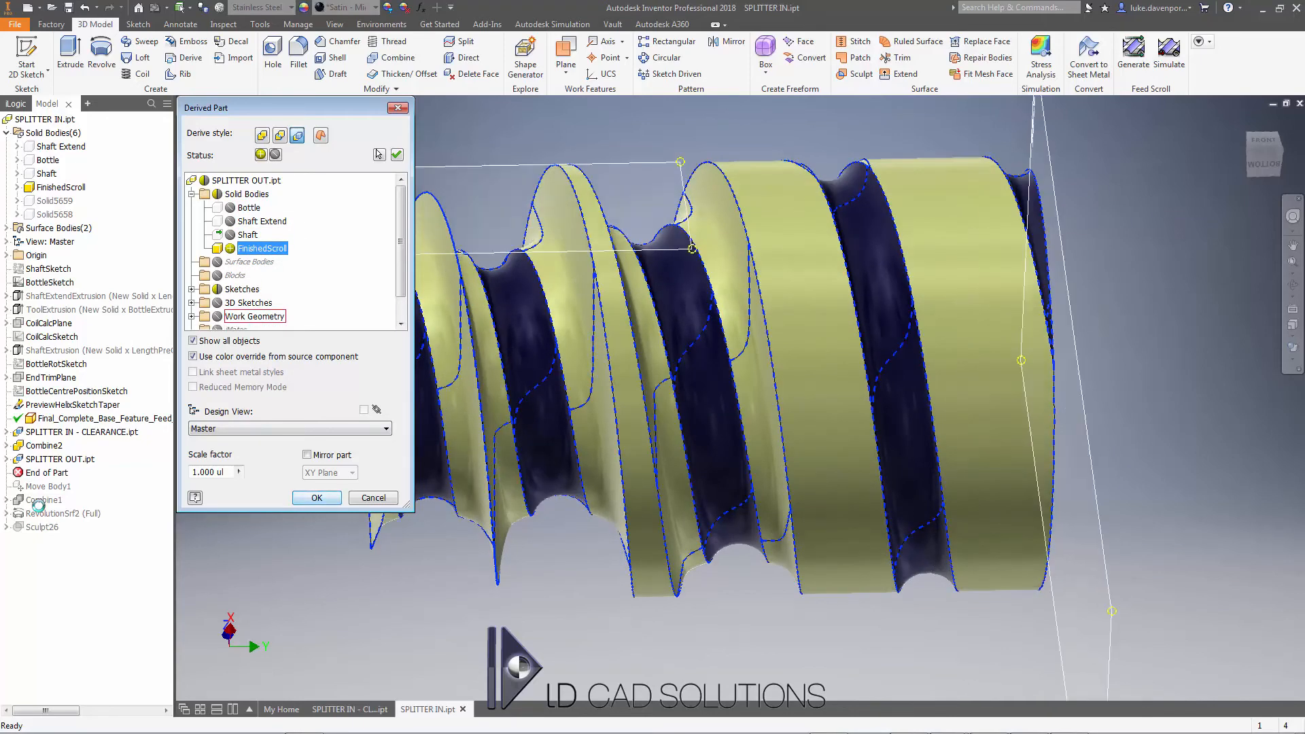
left_click(241, 289)
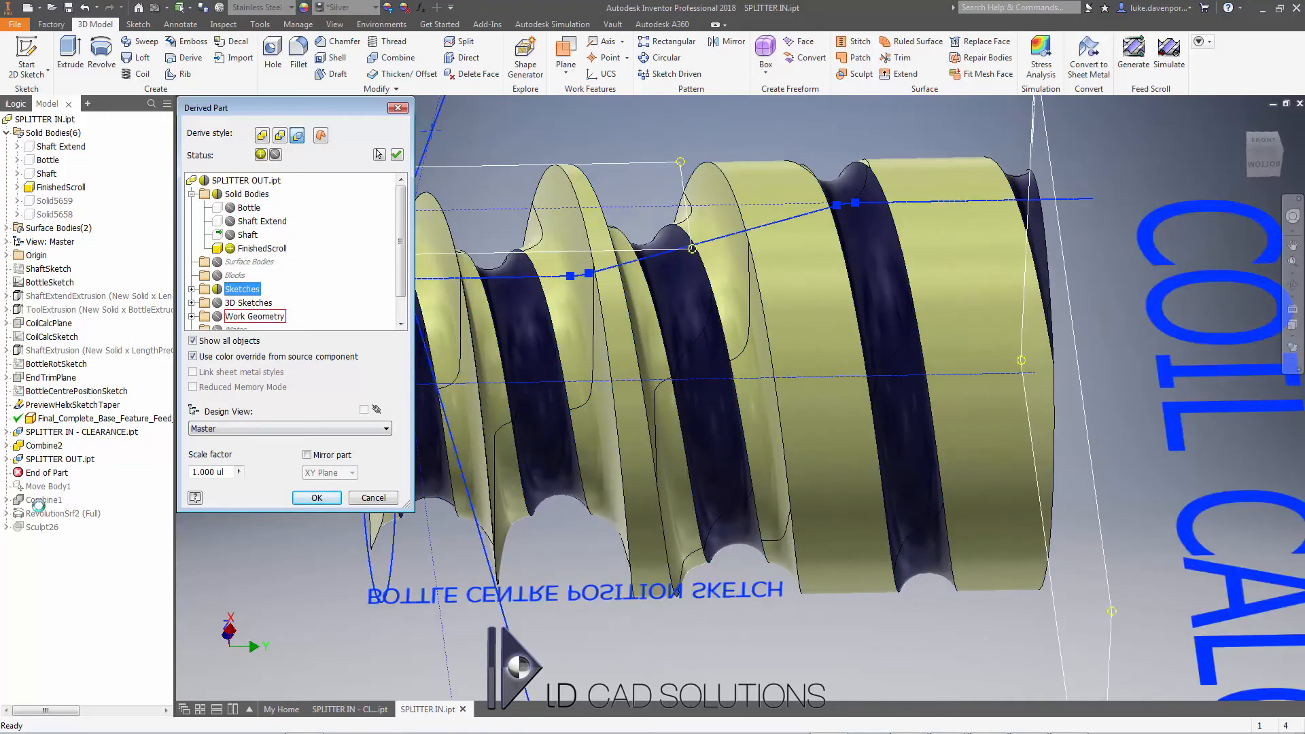
left_click(192, 289)
scroll(266, 292, "down", 1)
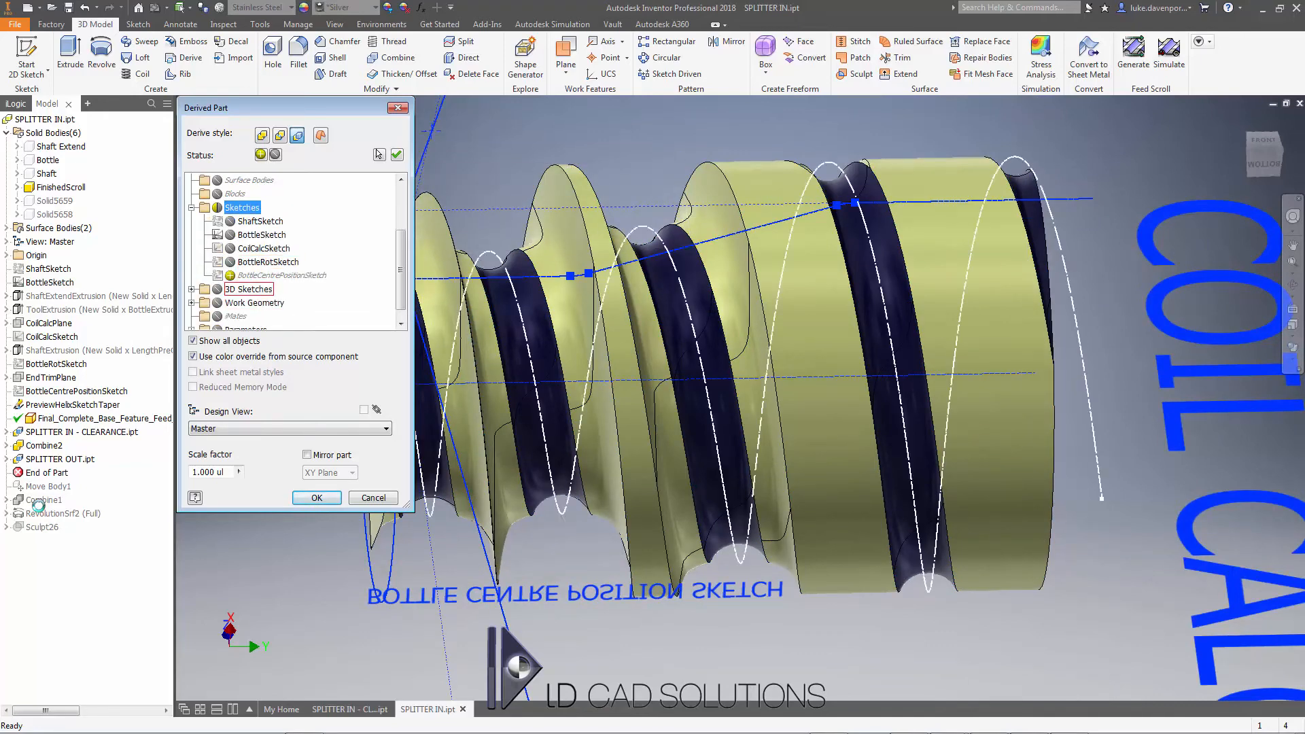
key("Return")
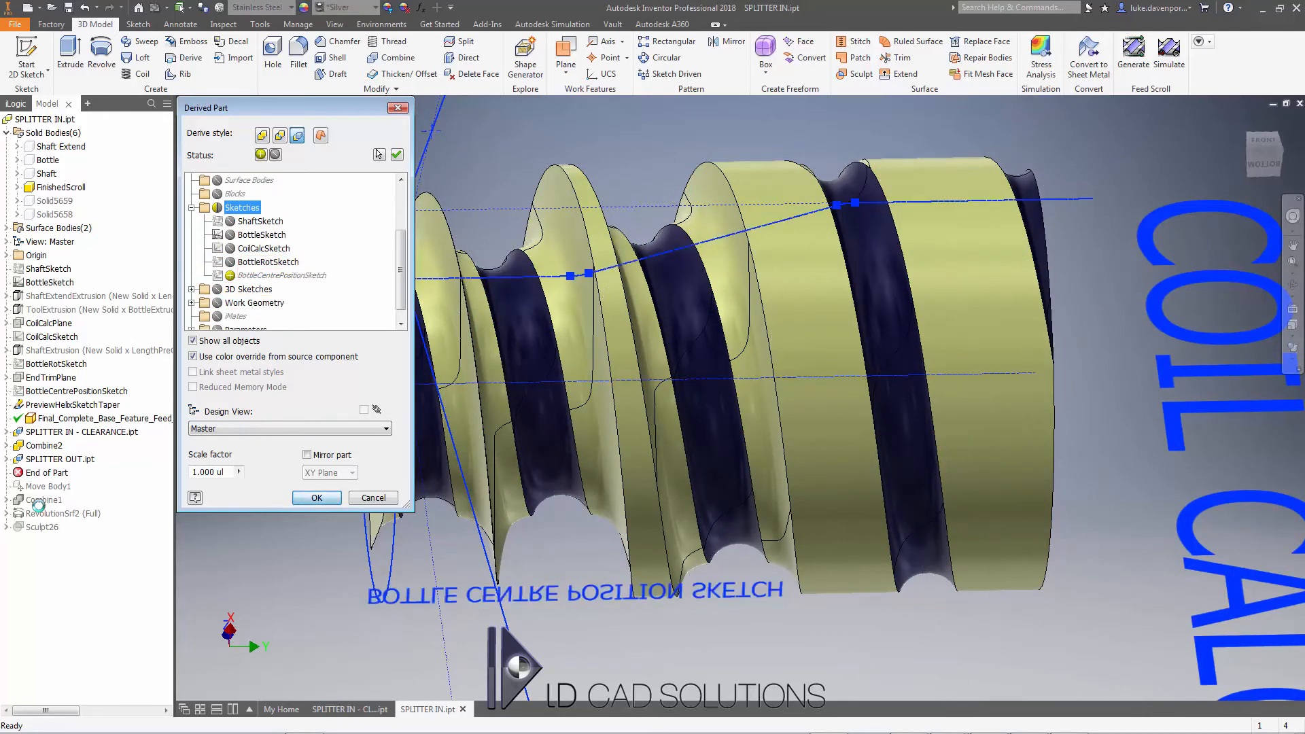
key("Return")
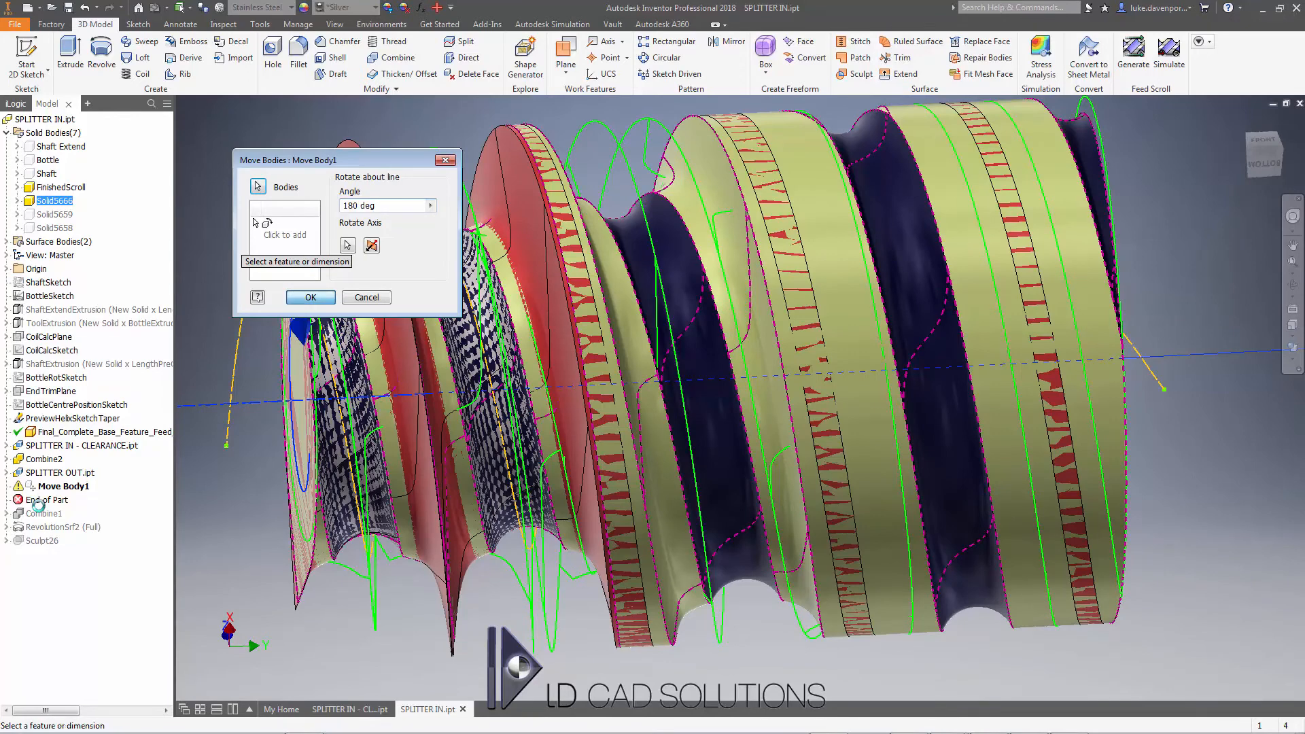
- Redefine Move Body1 to rotate Solid5666 by 180 deg, and roll the end of part below Combine1, accepting the reorder error
key("Return")
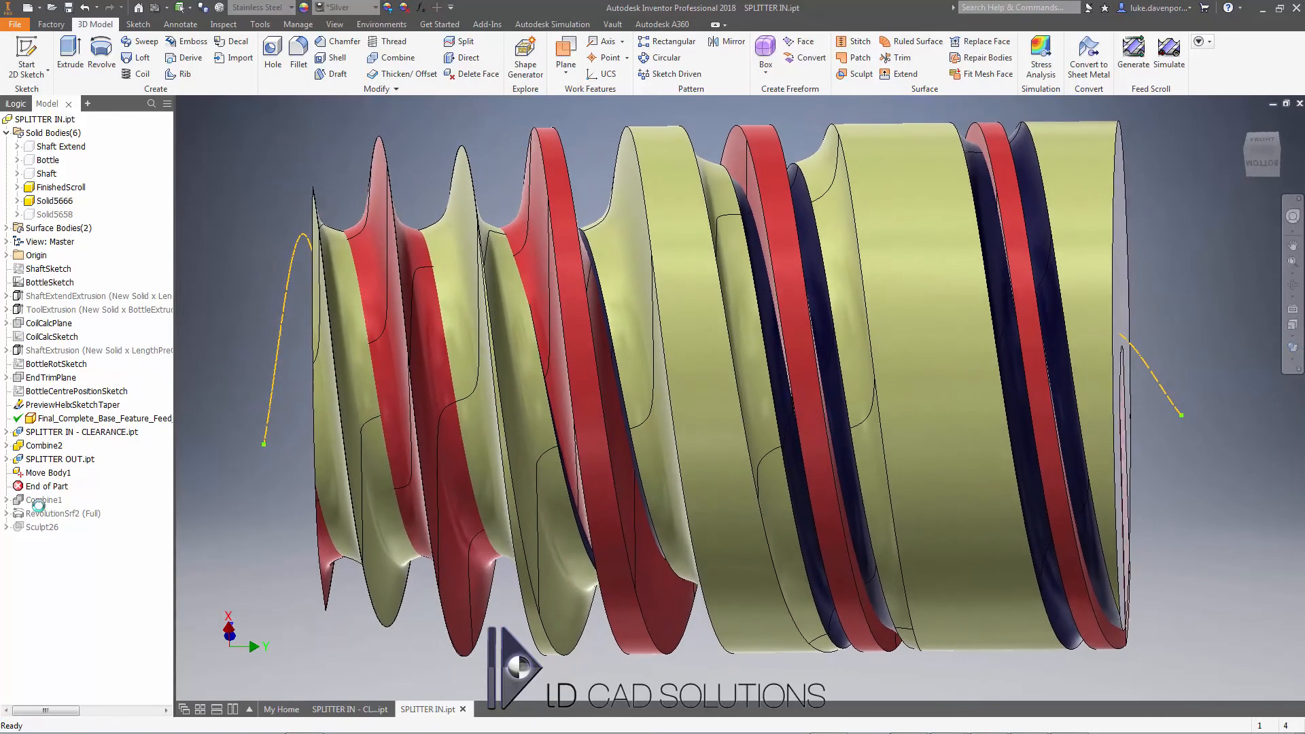
left_click_drag(39, 504, 39, 505)
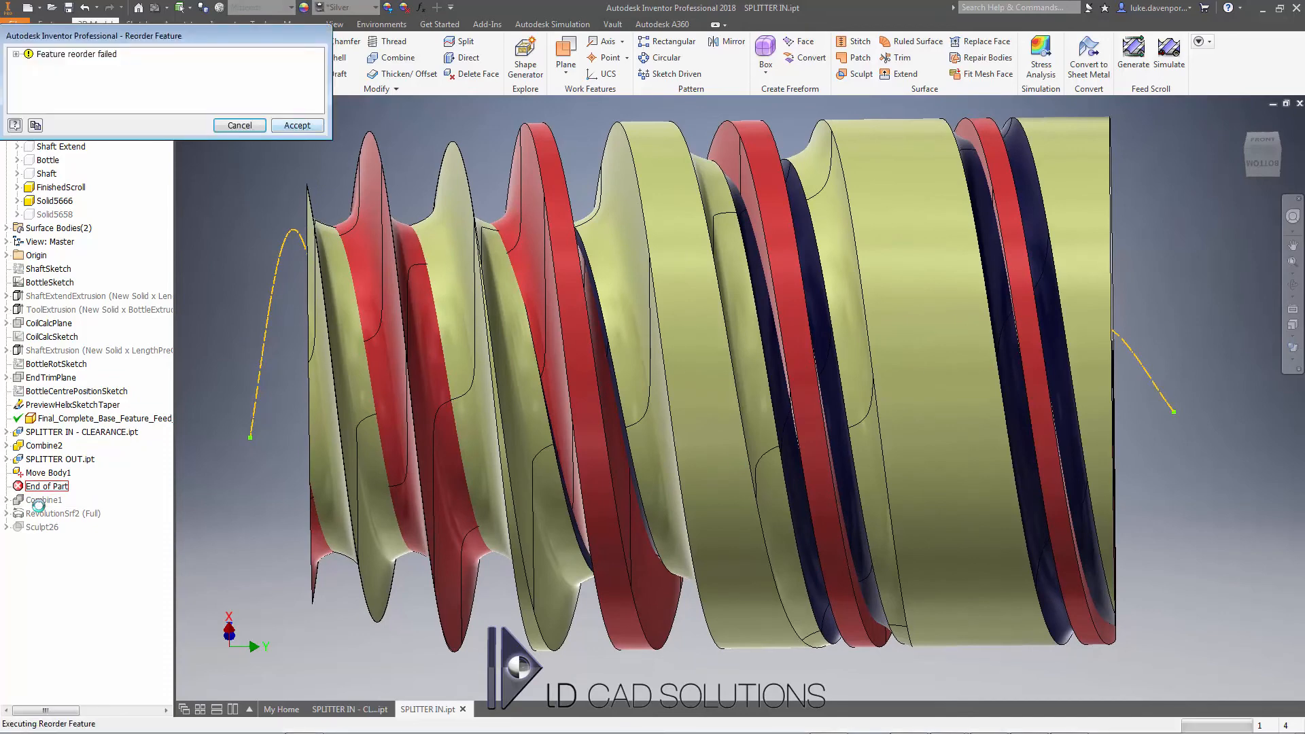
key("Return")
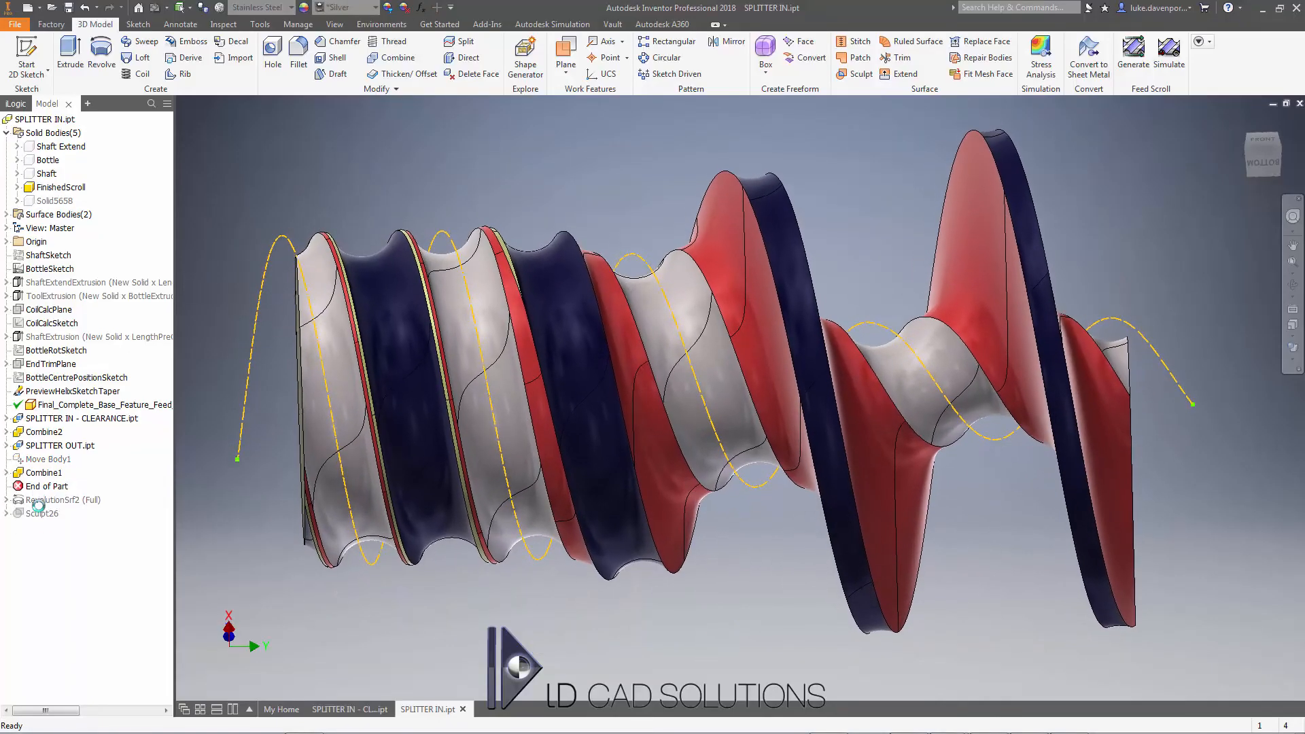
- Show the RevolutionSrf2 (Full) surface and redefine Sculpt26 to remove material from the FinishedScroll body with it
left_click_drag(39, 505, 39, 506)
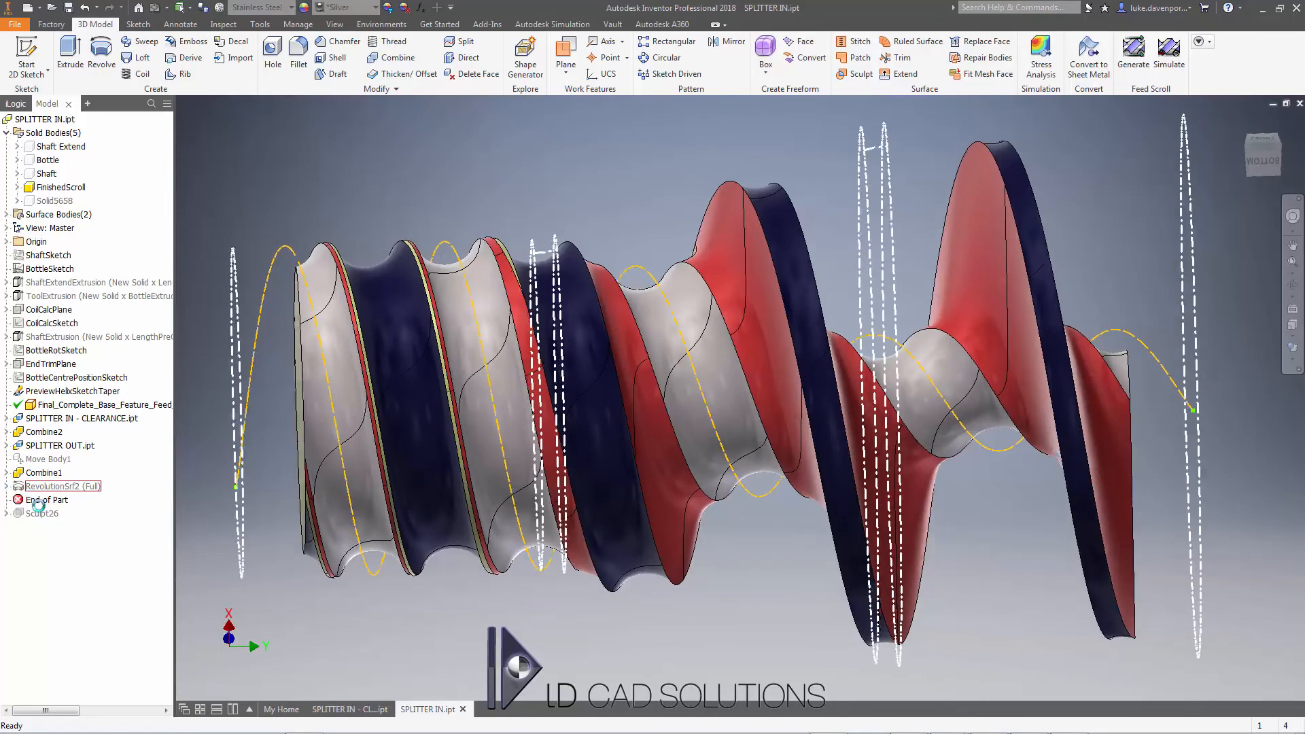
right_click(39, 487)
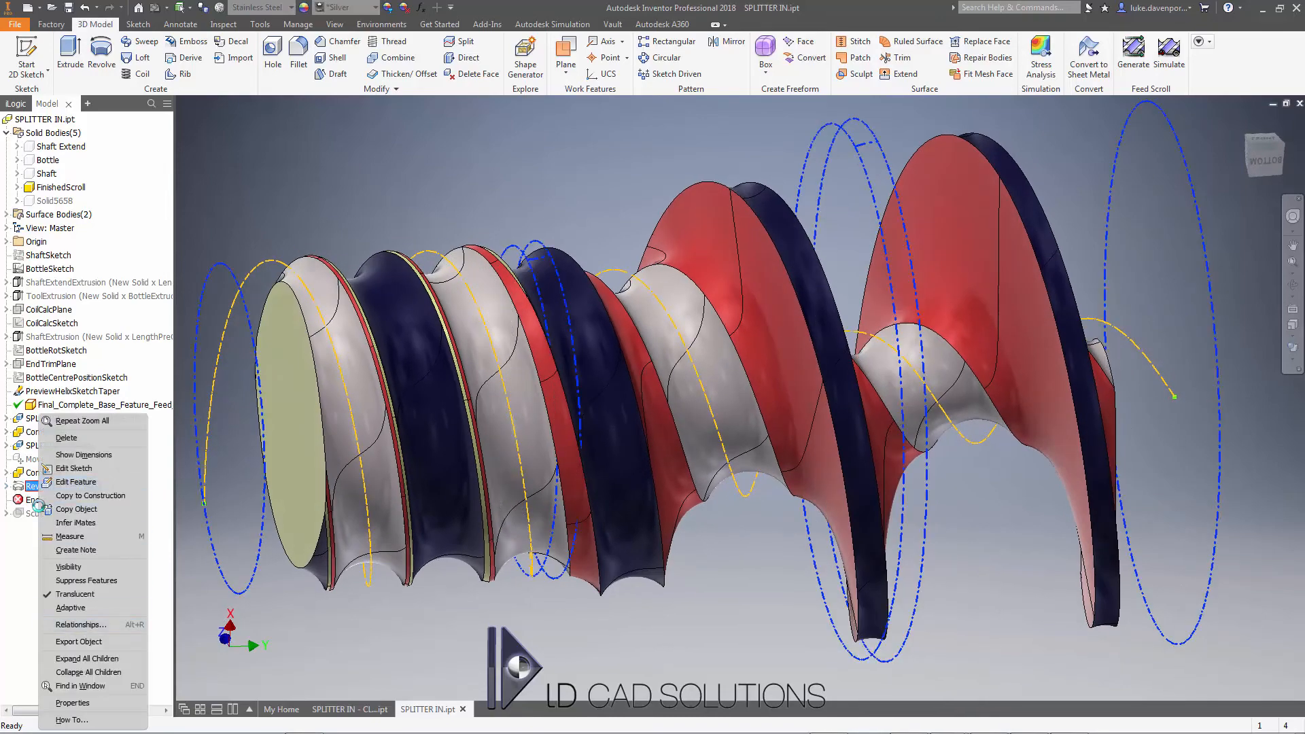
key("v")
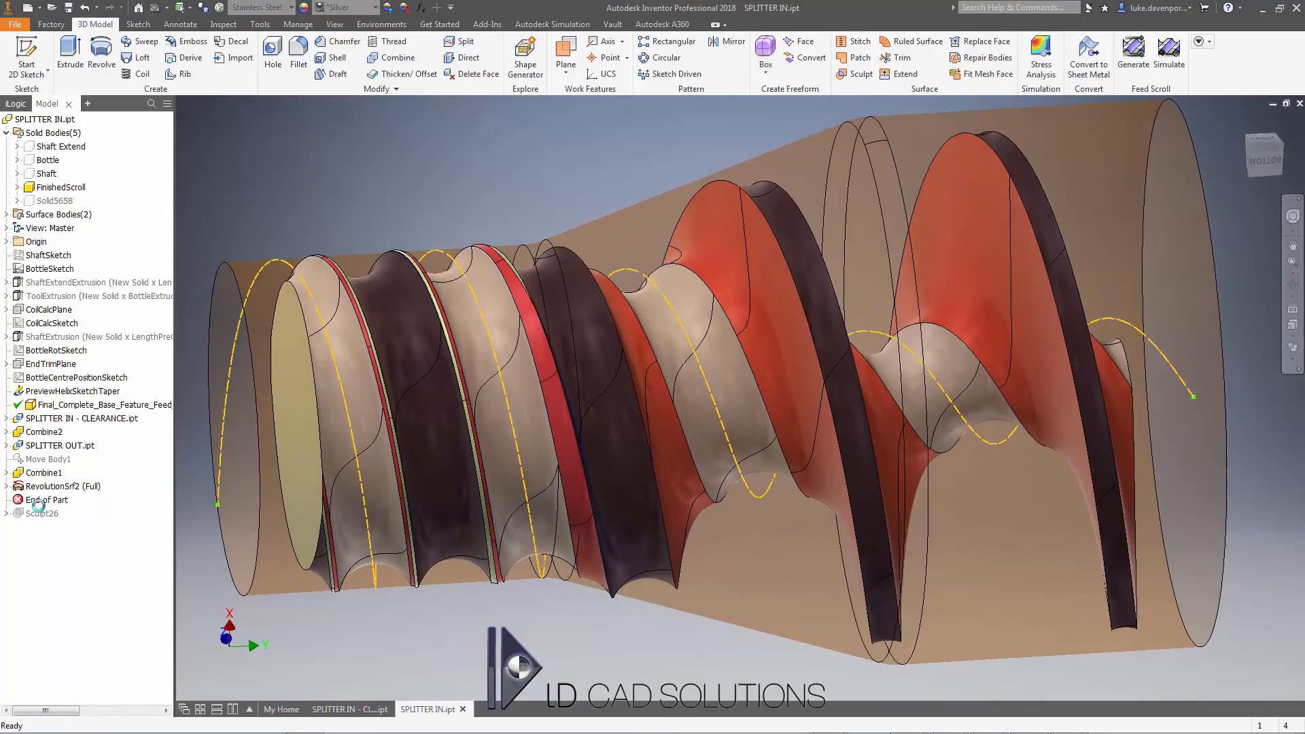
left_click(41, 500)
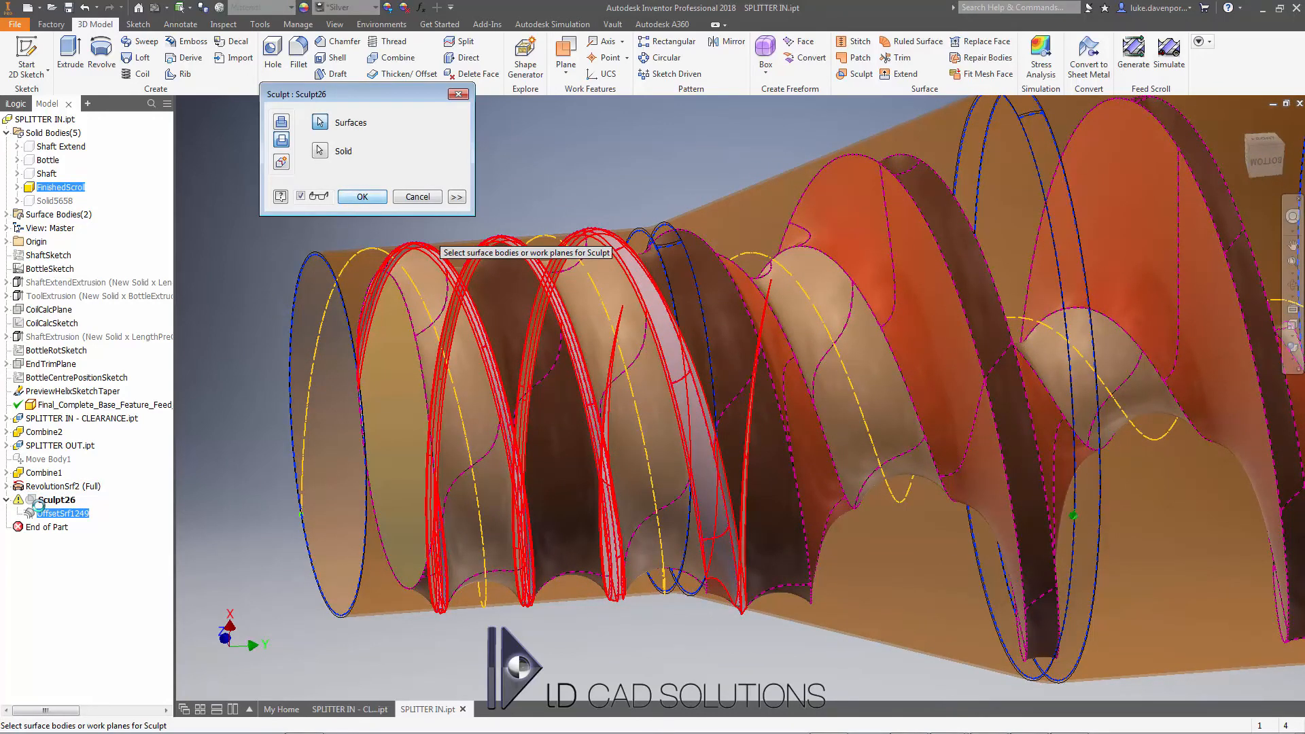
key("Return")
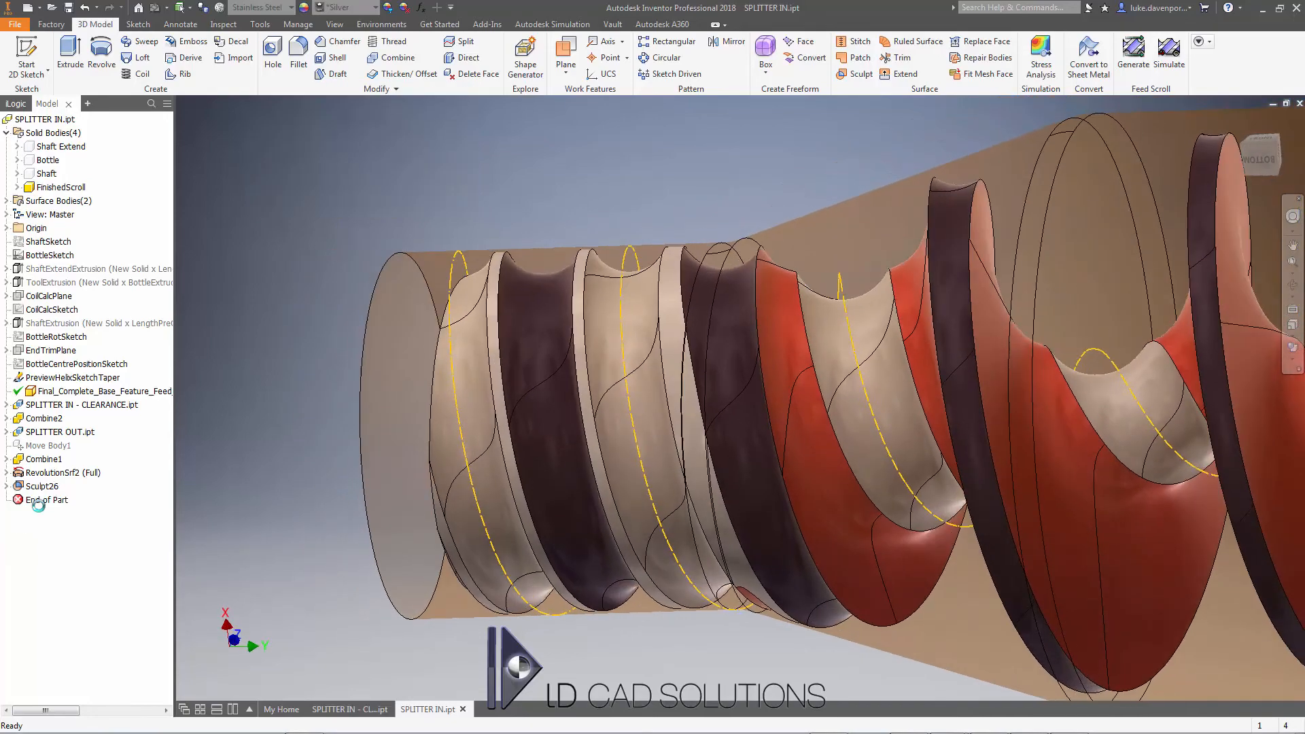
- Apply the Sky Blue Medium appearance to the Sculpt26 feature
left_click(41, 487)
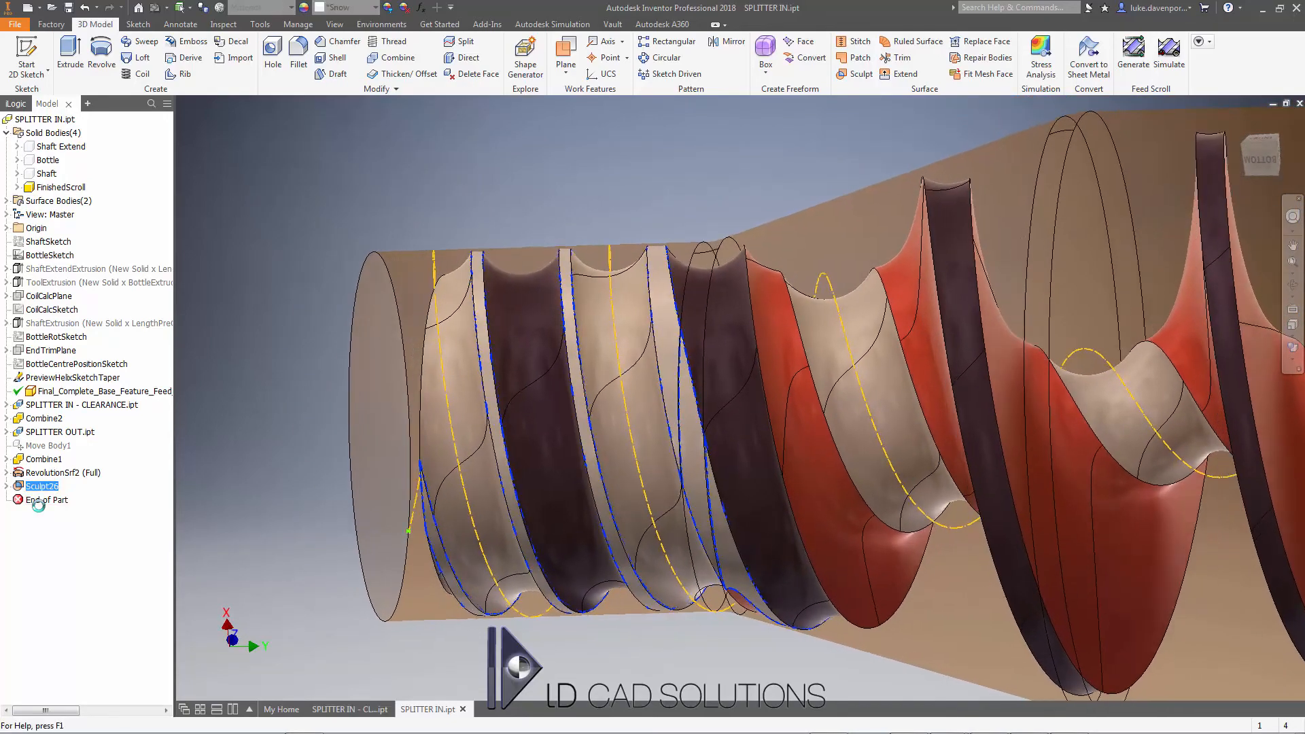
left_click(374, 7)
scroll(378, 280, "up", 2)
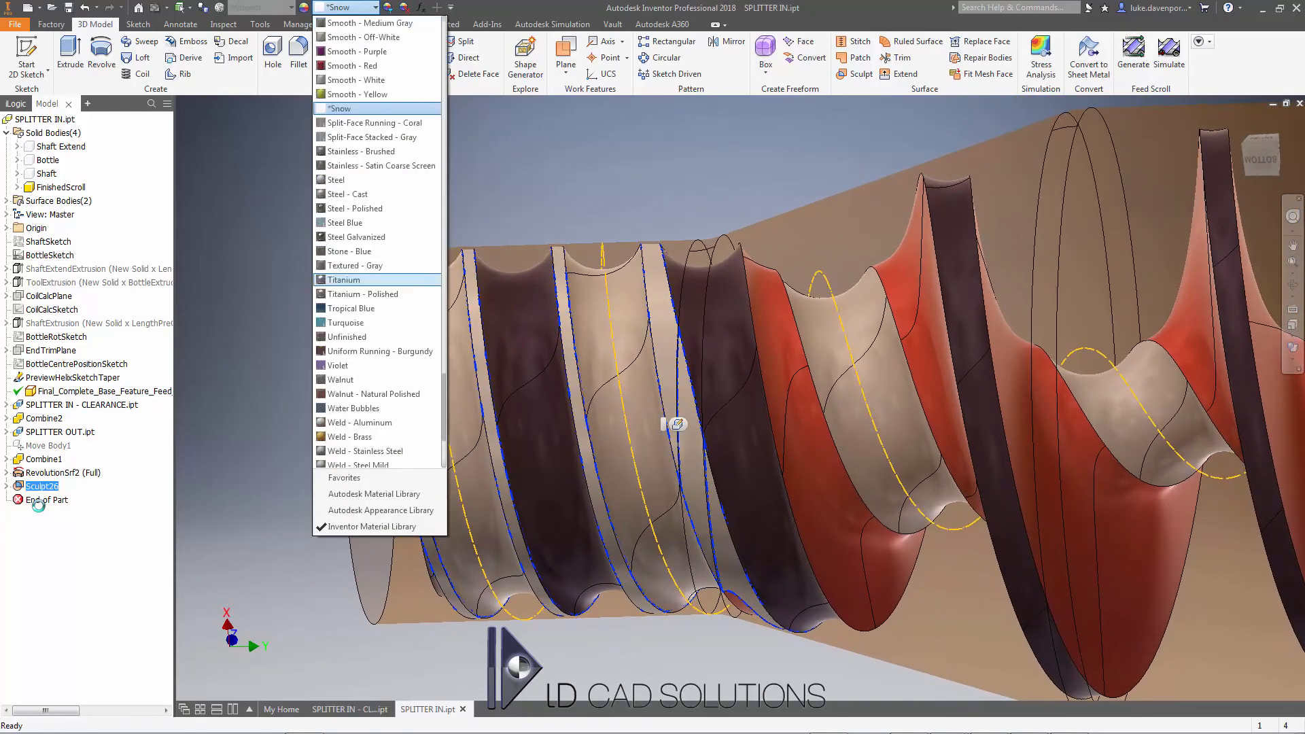
scroll(377, 280, "up", 10)
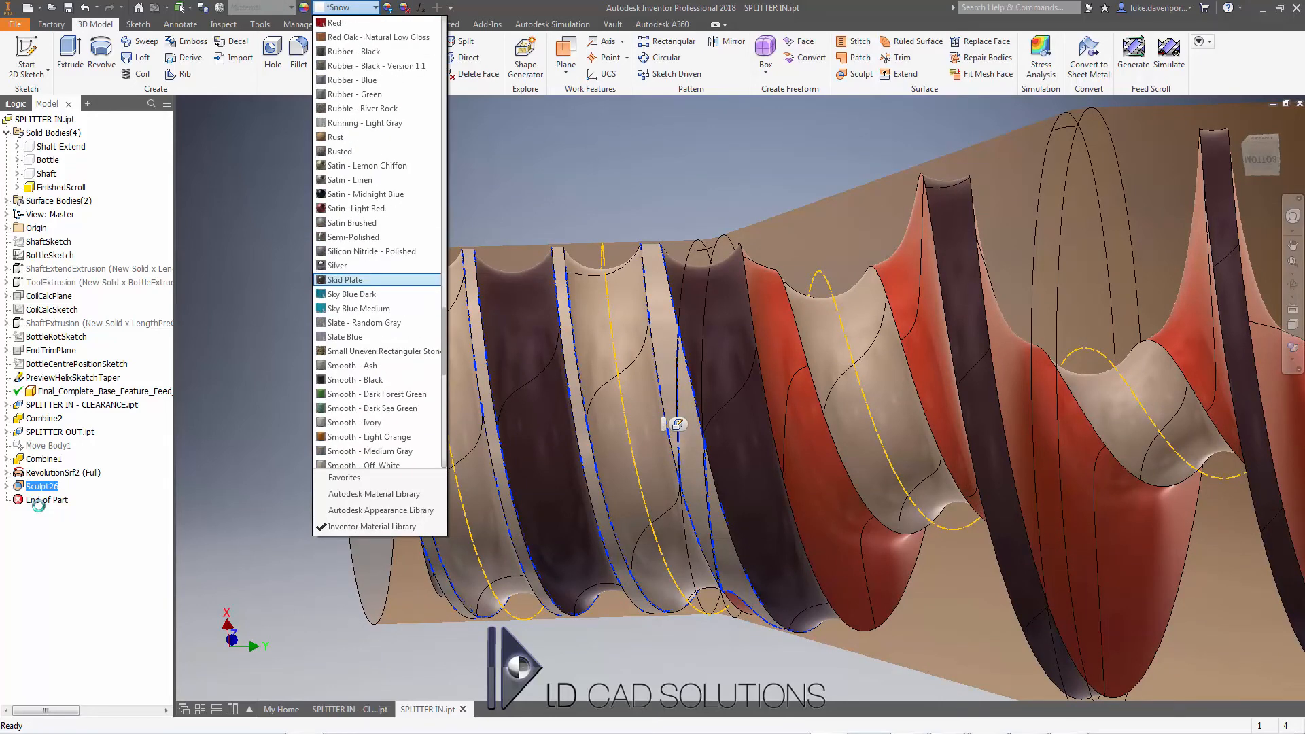
left_click(359, 308)
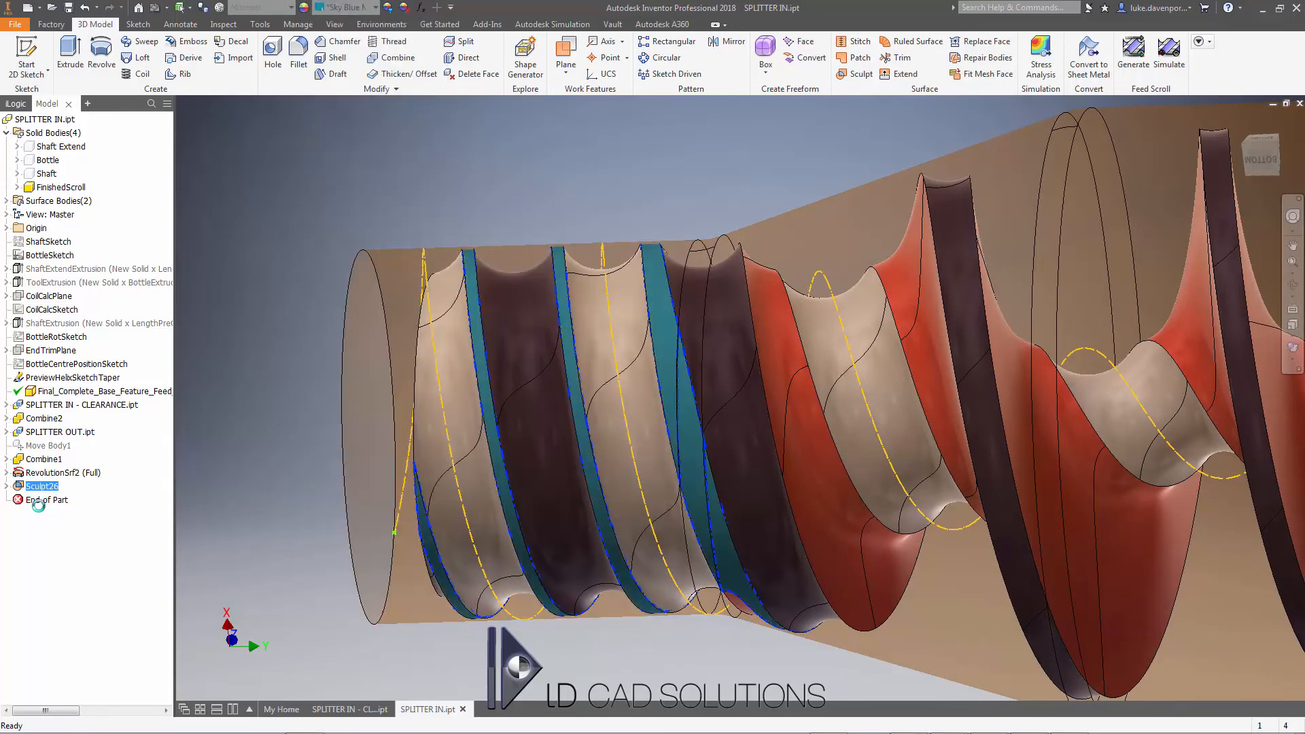
scroll(854, 429, "down", 3)
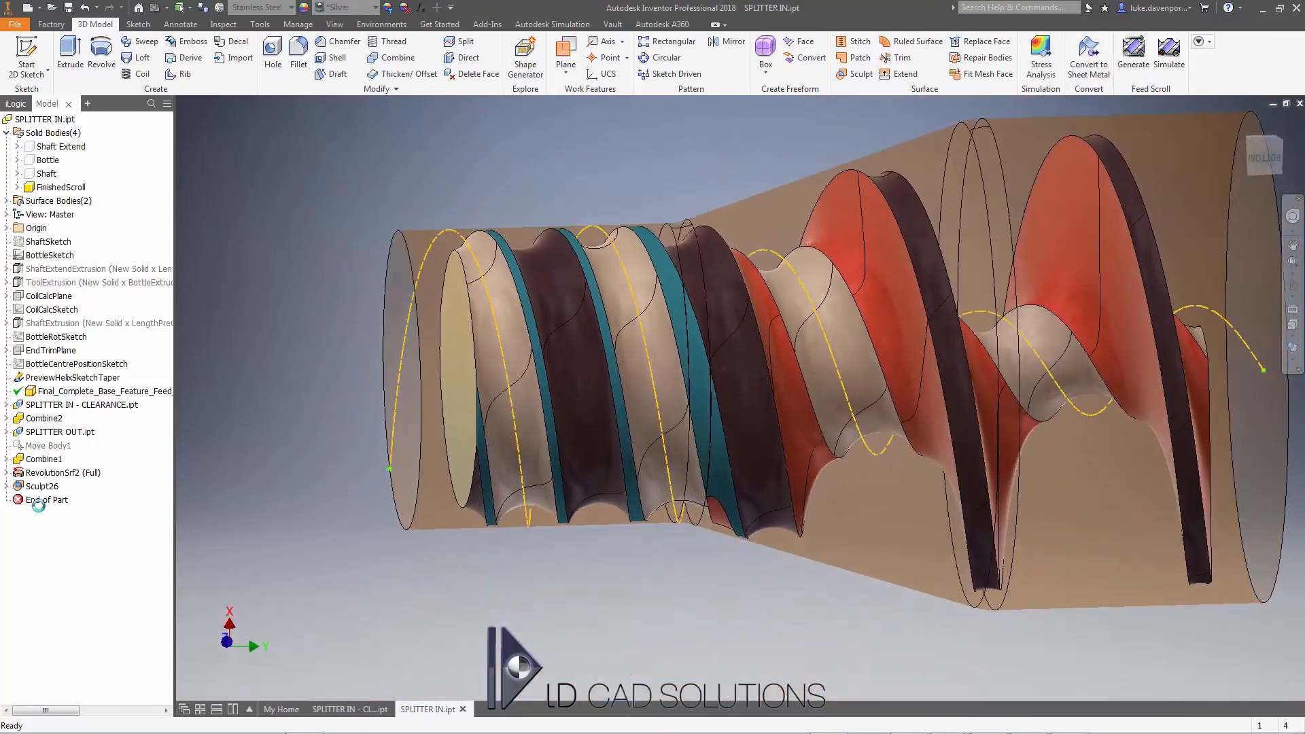
- Hide the RevolutionSrf2 (Full) surface and save SPLITTER IN.ipt
right_click(51, 472)
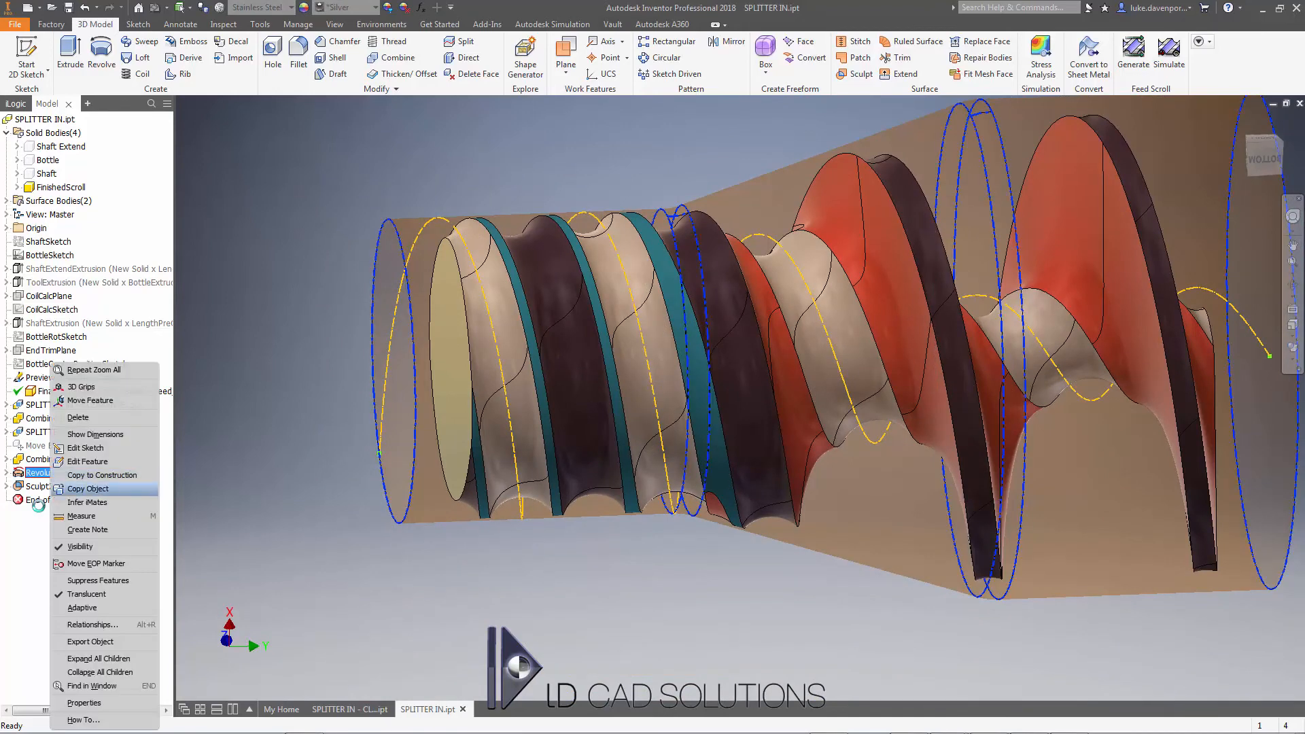
left_click(79, 546)
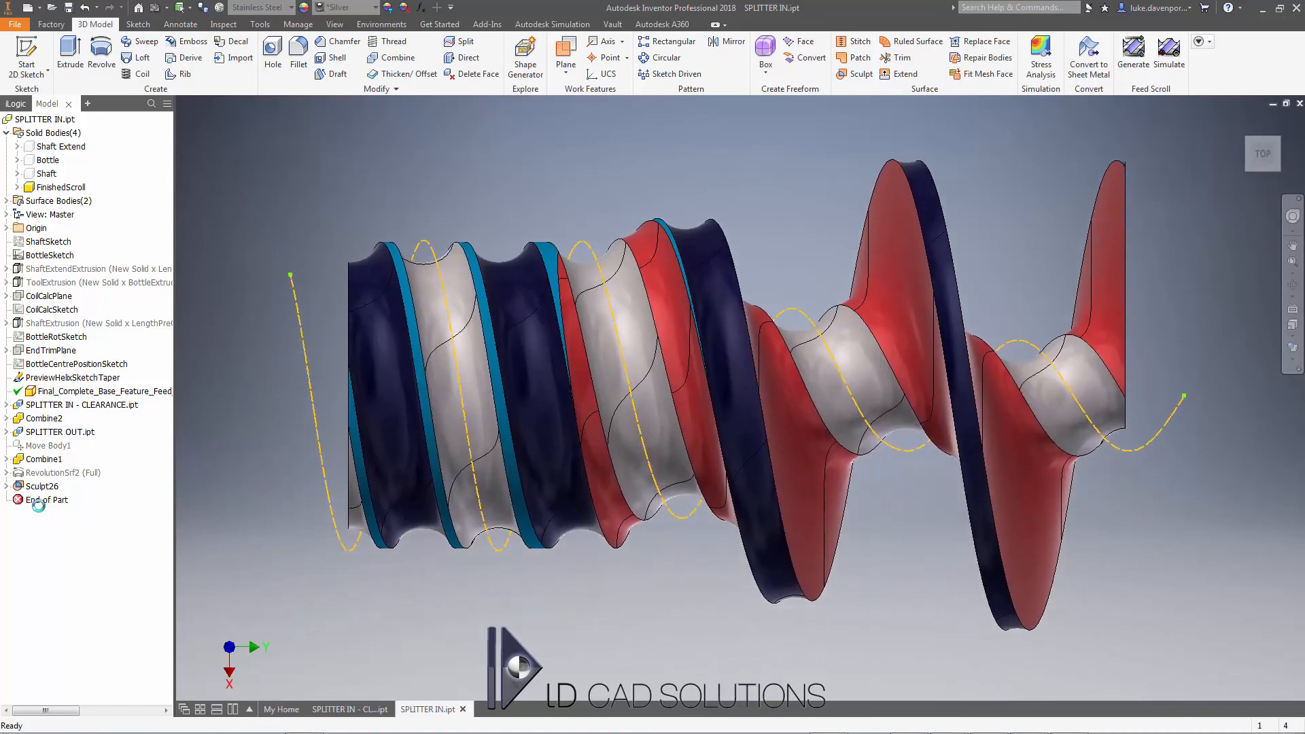
key("ctrl+s")
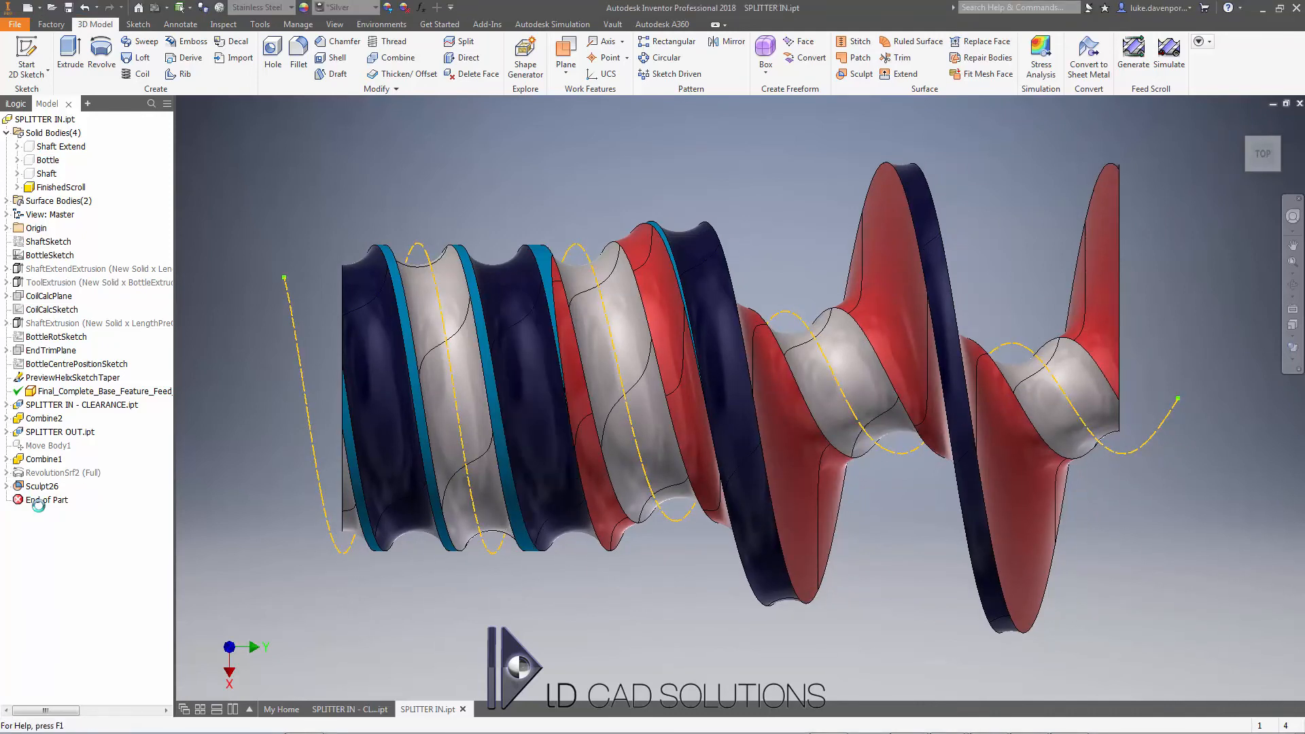
- Open SPLITTER ASM.iam and update the assembly with the component changes
key("alt+f")
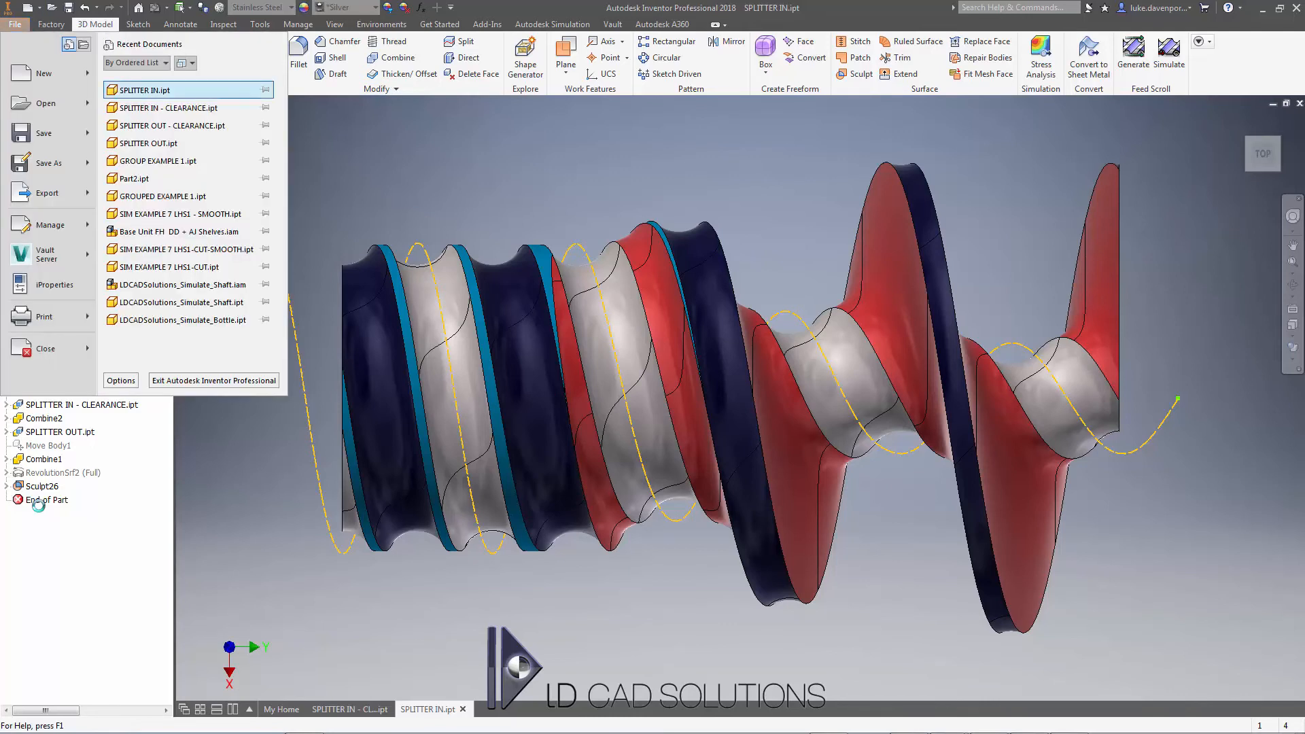
key("Return")
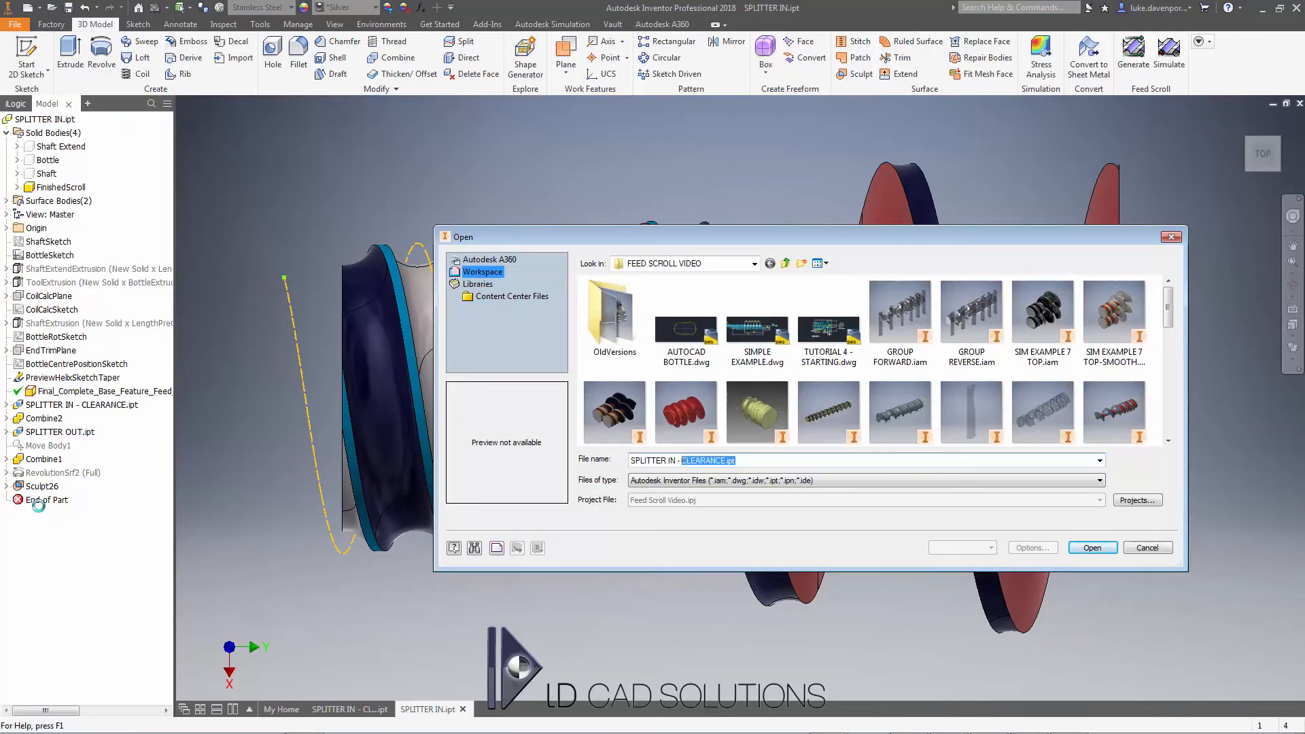
type("SPLITTER")
key("BackSpace")
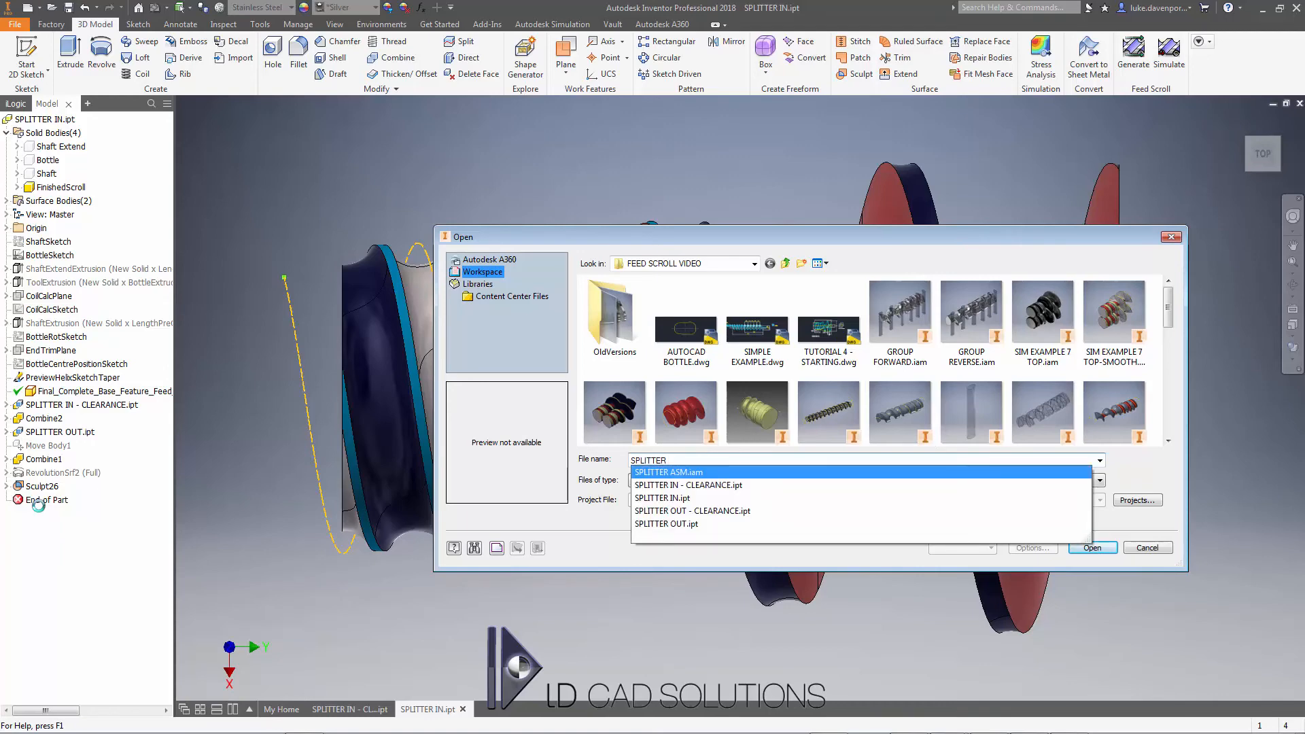
left_click(668, 472)
key("Return")
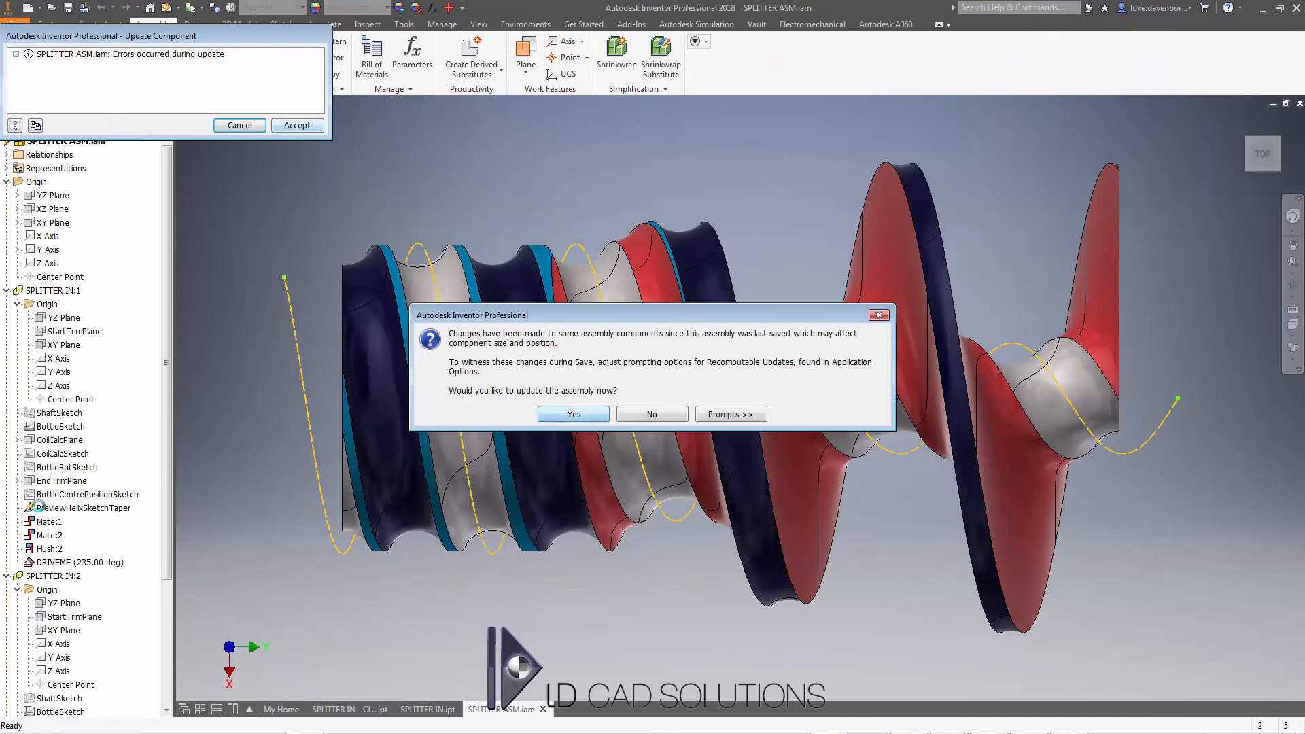
key("Return")
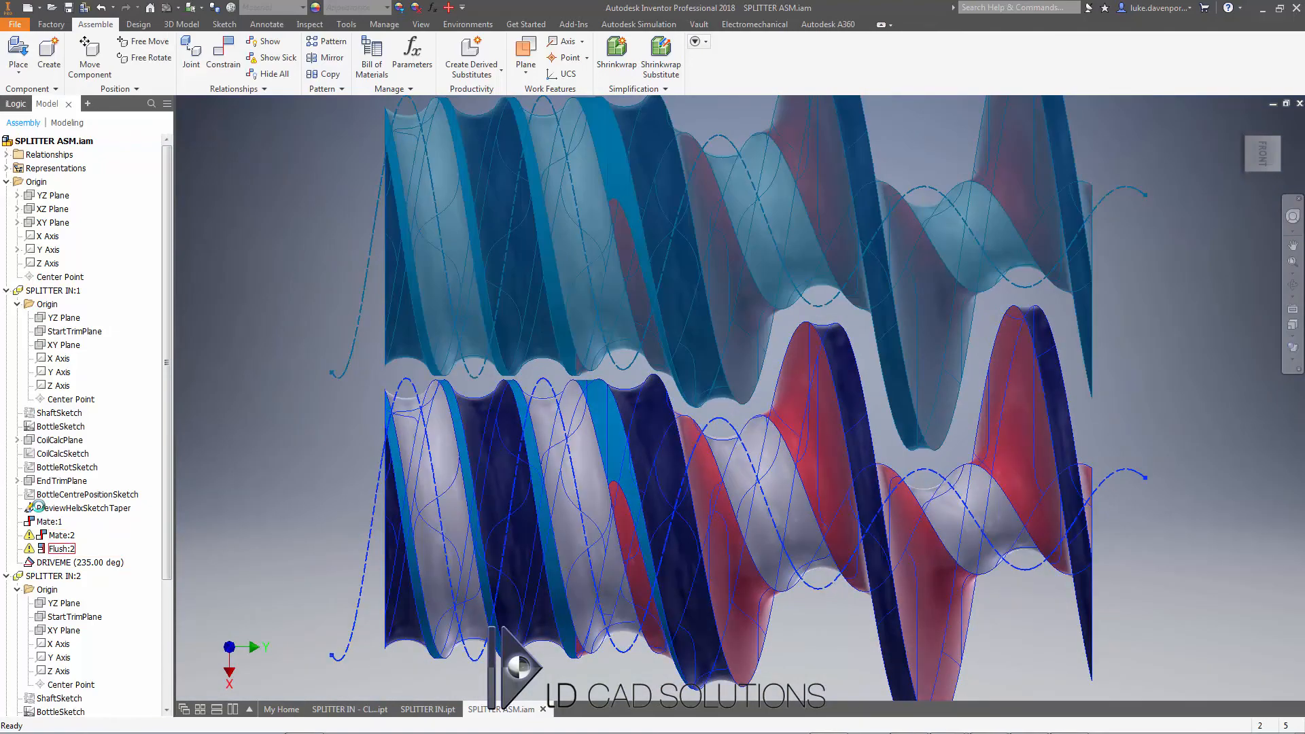
- Try to redefine SPLITTER IN:1's Mate:2 constraint with a 0 mm offset, using the rear scroll's flat end face as second geometry
key("F6")
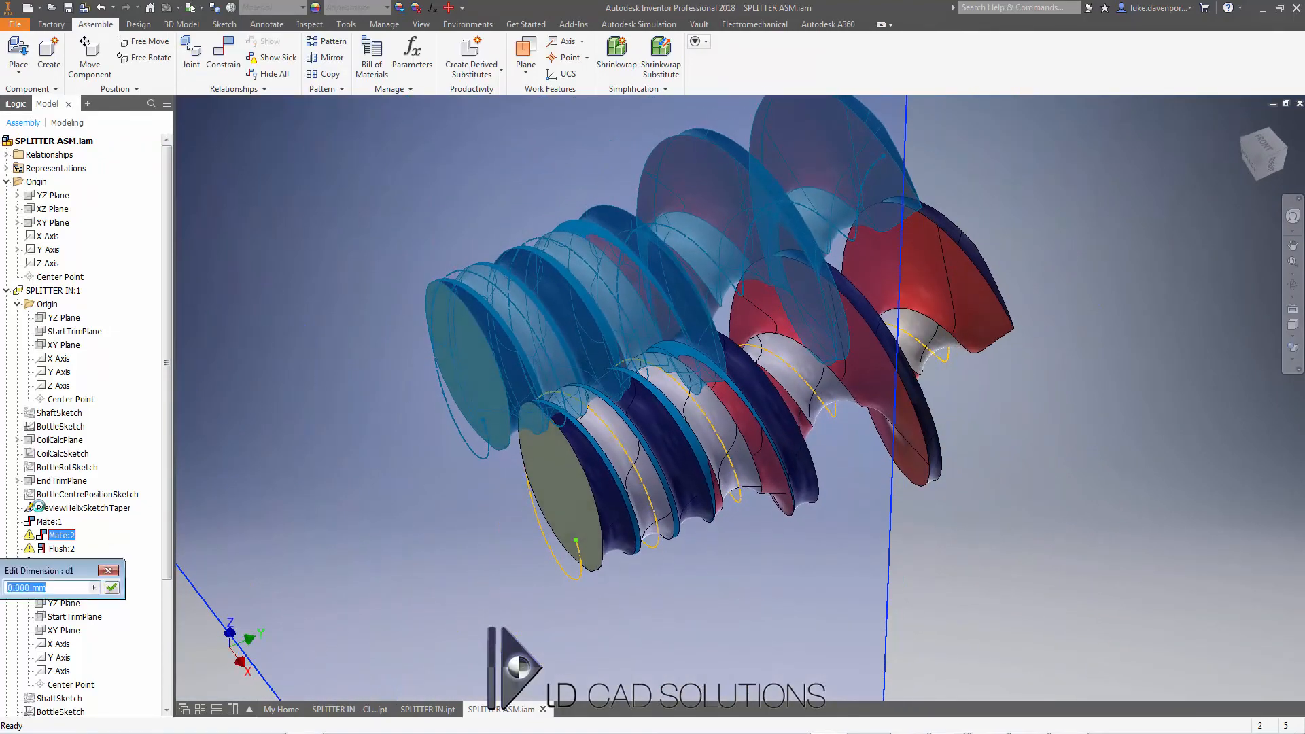
left_click(112, 587)
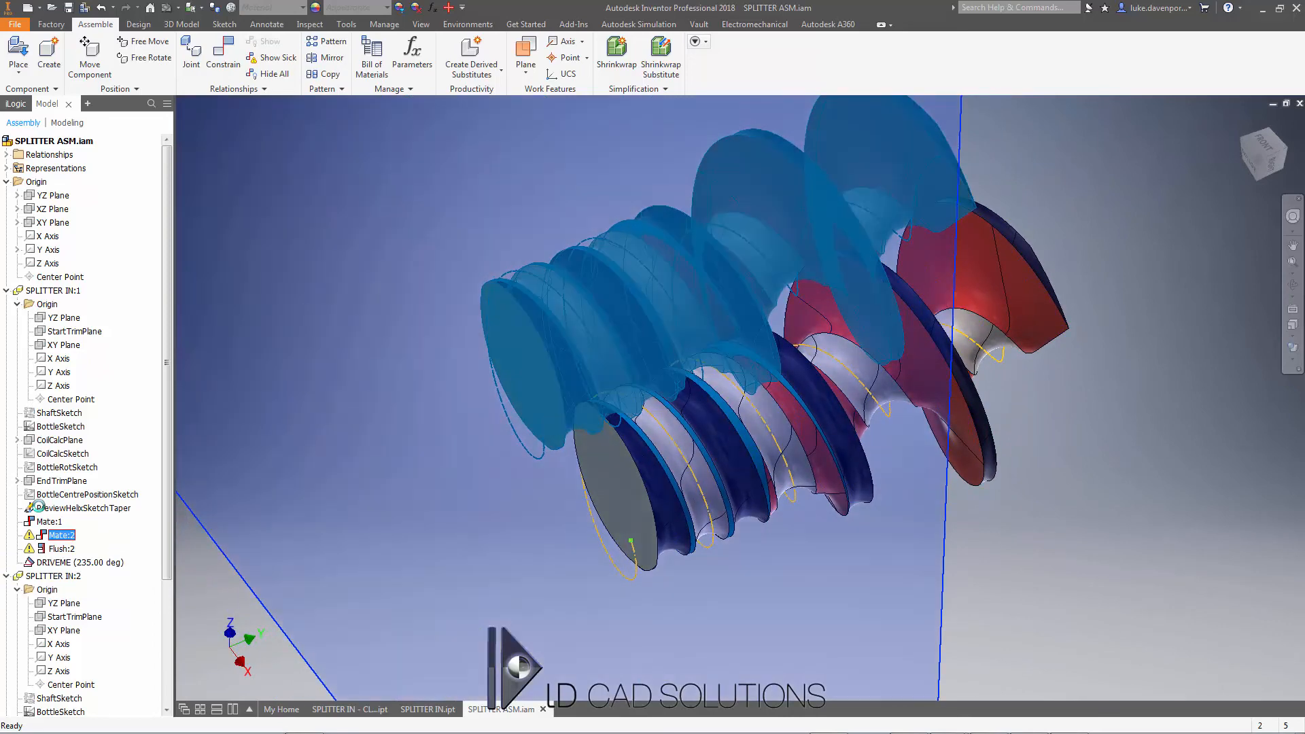
right_click(61, 535)
left_click(85, 587)
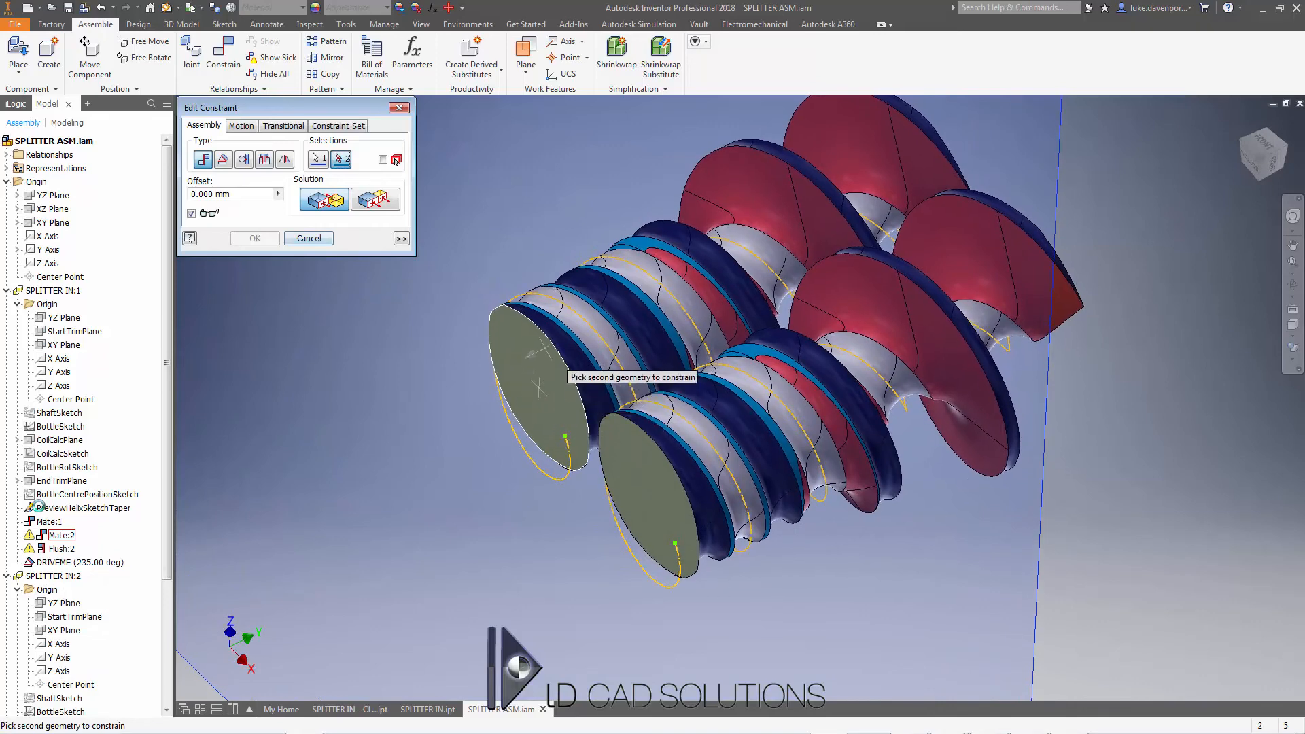
left_click(547, 370)
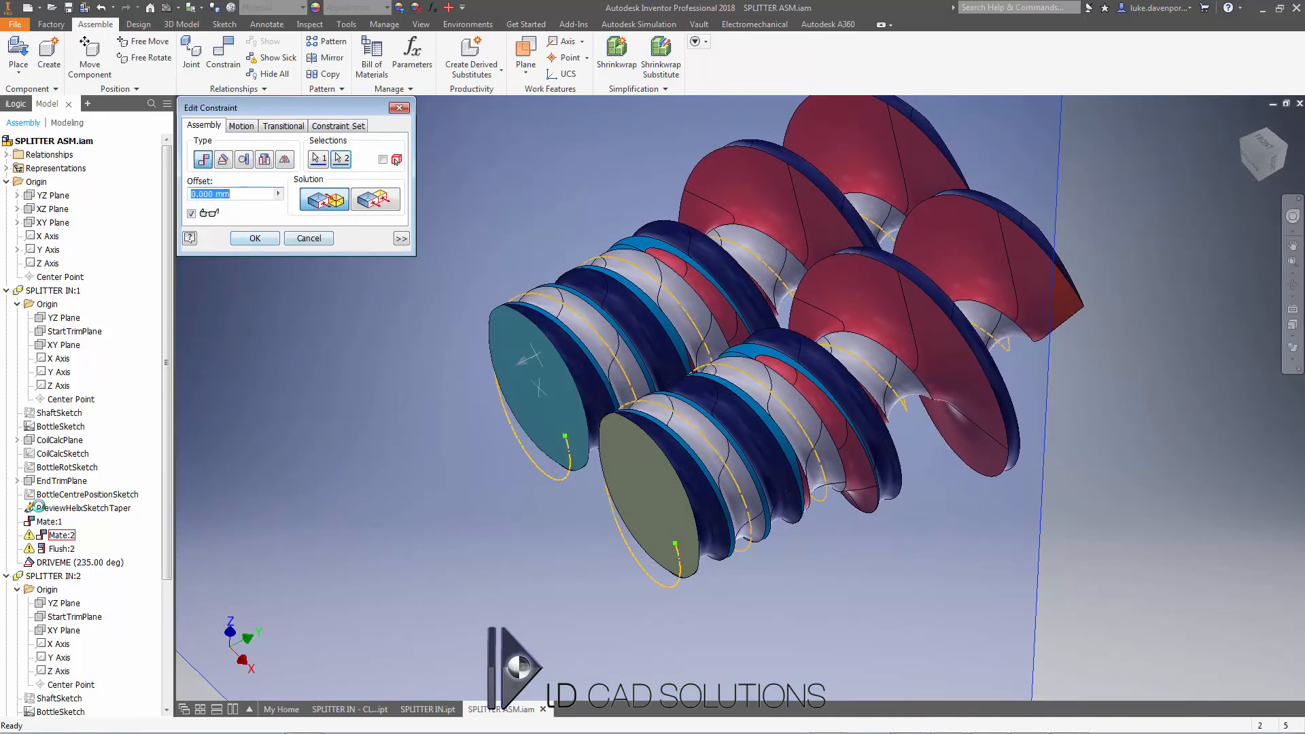
left_click(255, 238)
left_click(817, 220)
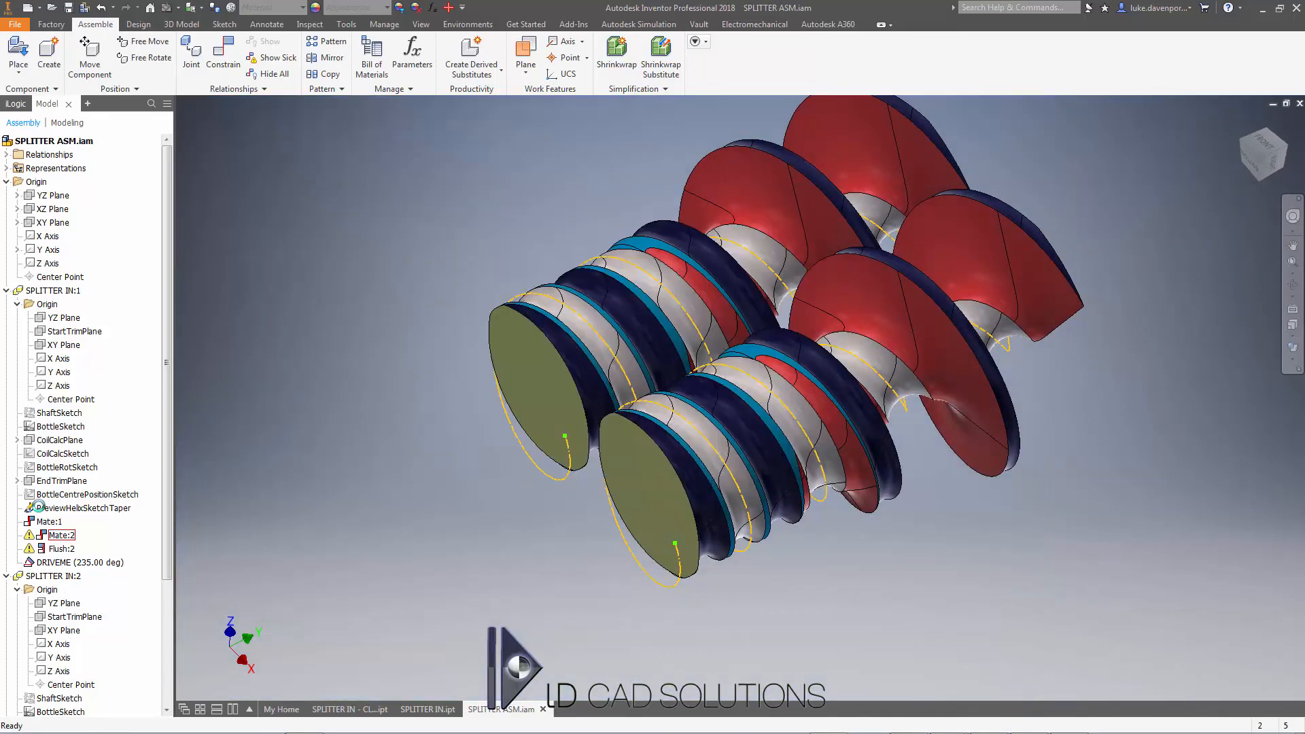
- Delete the broken Mate:2 and Flush:2 constraints of SPLITTER IN:1 and move the freed scroll slightly
left_click(62, 548)
left_click(62, 535, "ctrl")
right_click(64, 535)
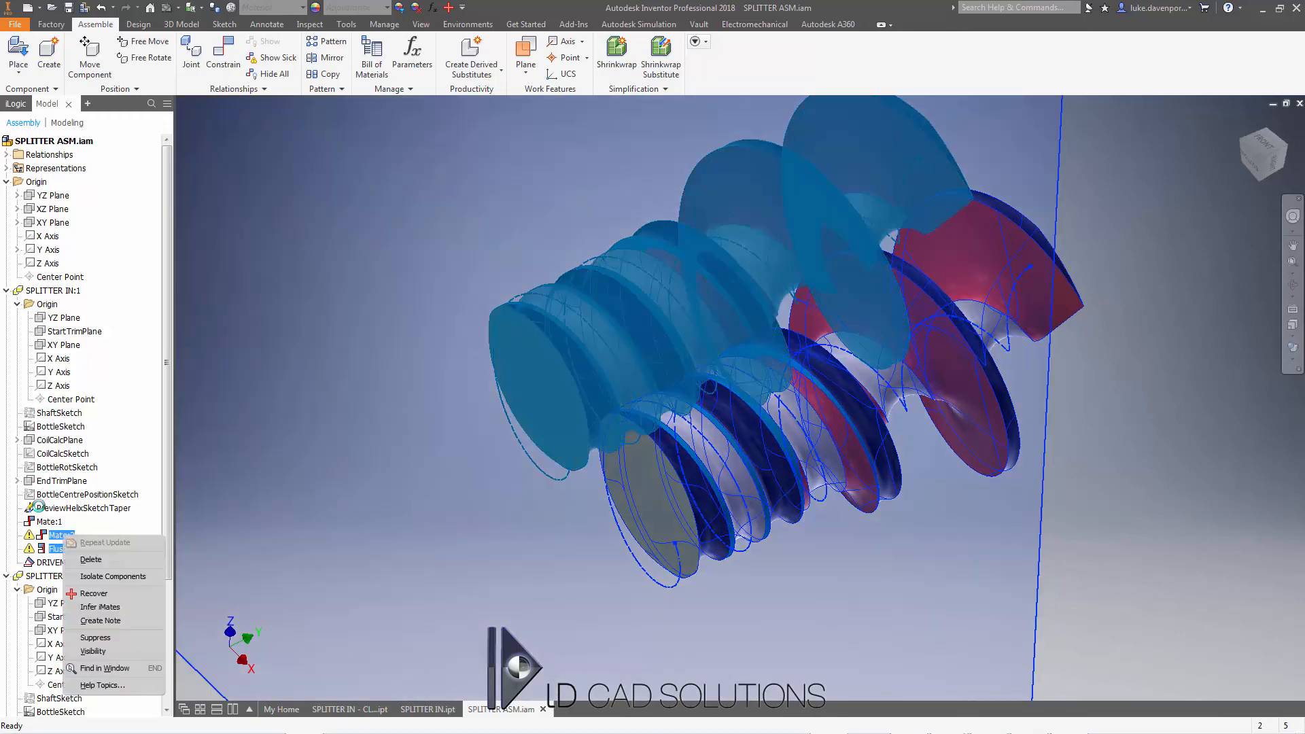
left_click(90, 558)
left_click_drag(571, 387, 646, 286)
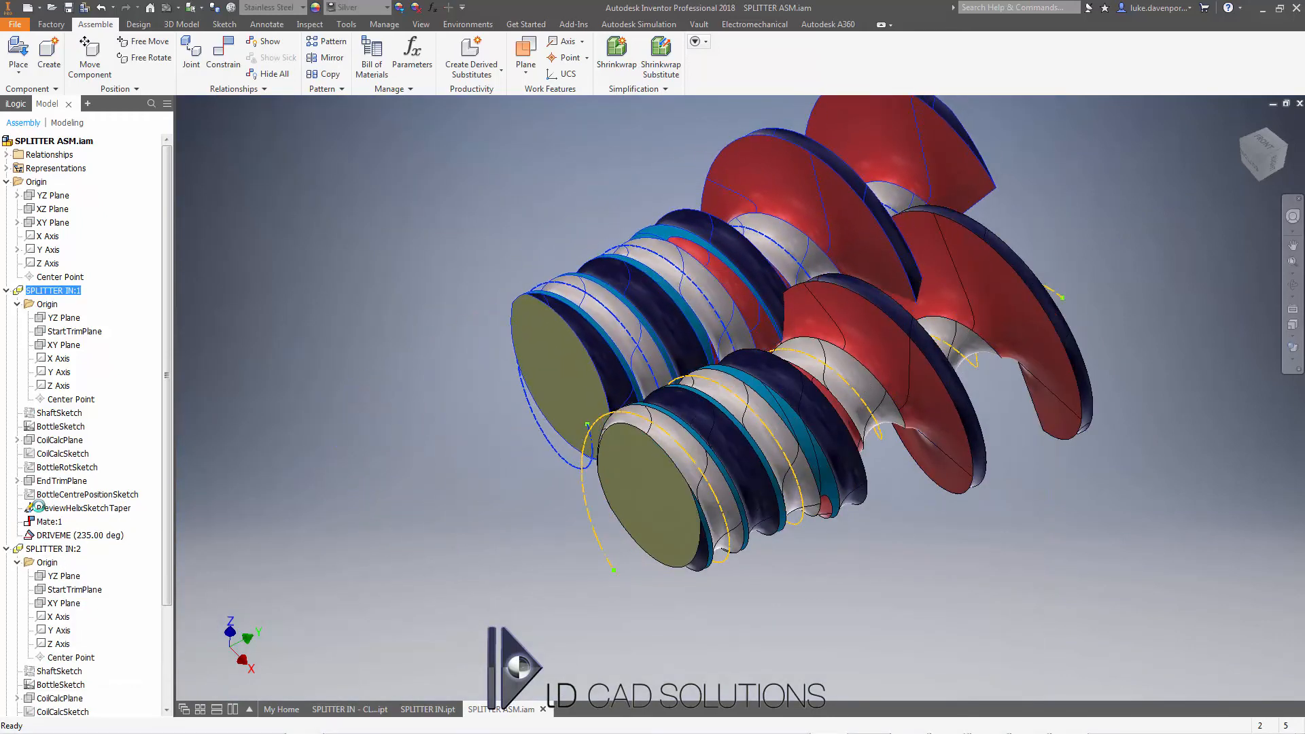
- Mate SPLITTER IN:1's flat end face to the large work plane at the scroll's end with a 0 mm offset
key("c")
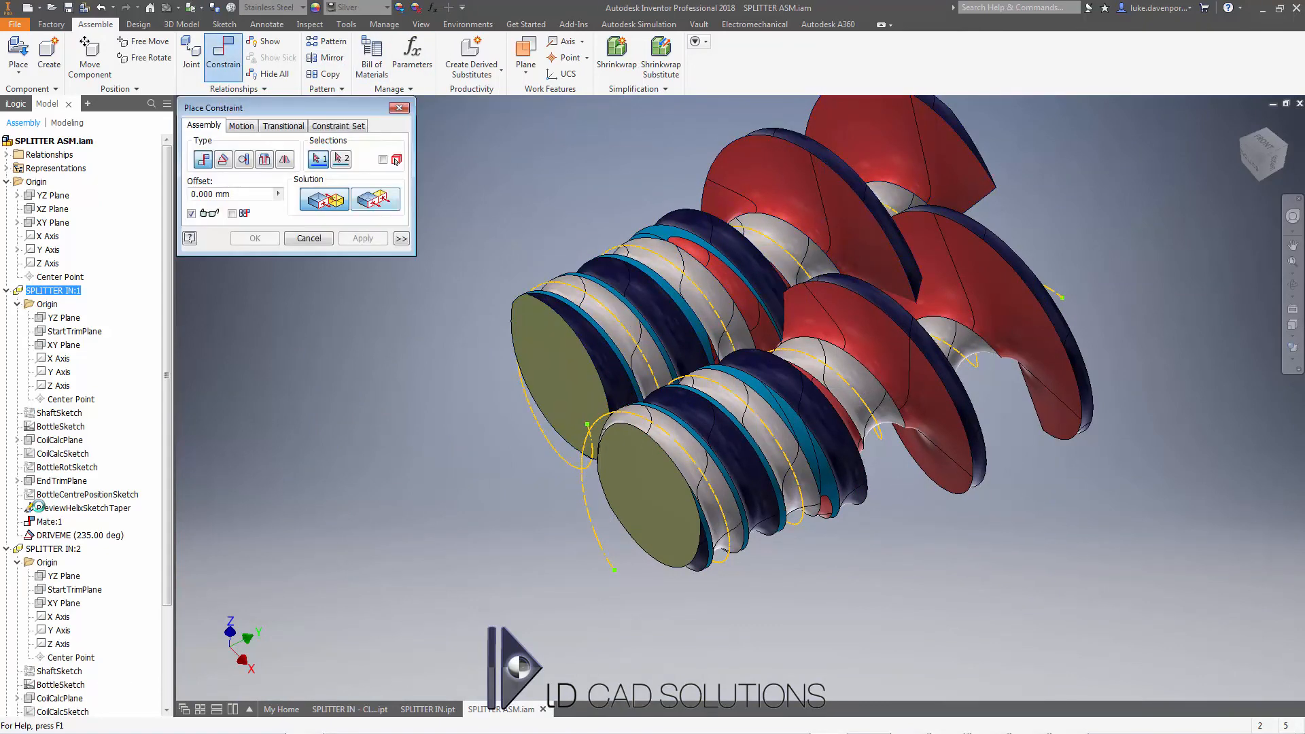
middle_click_drag(562, 378, 646, 367, "shift")
scroll(734, 394, "down", 4)
middle_click_drag(735, 394, 774, 388, "shift")
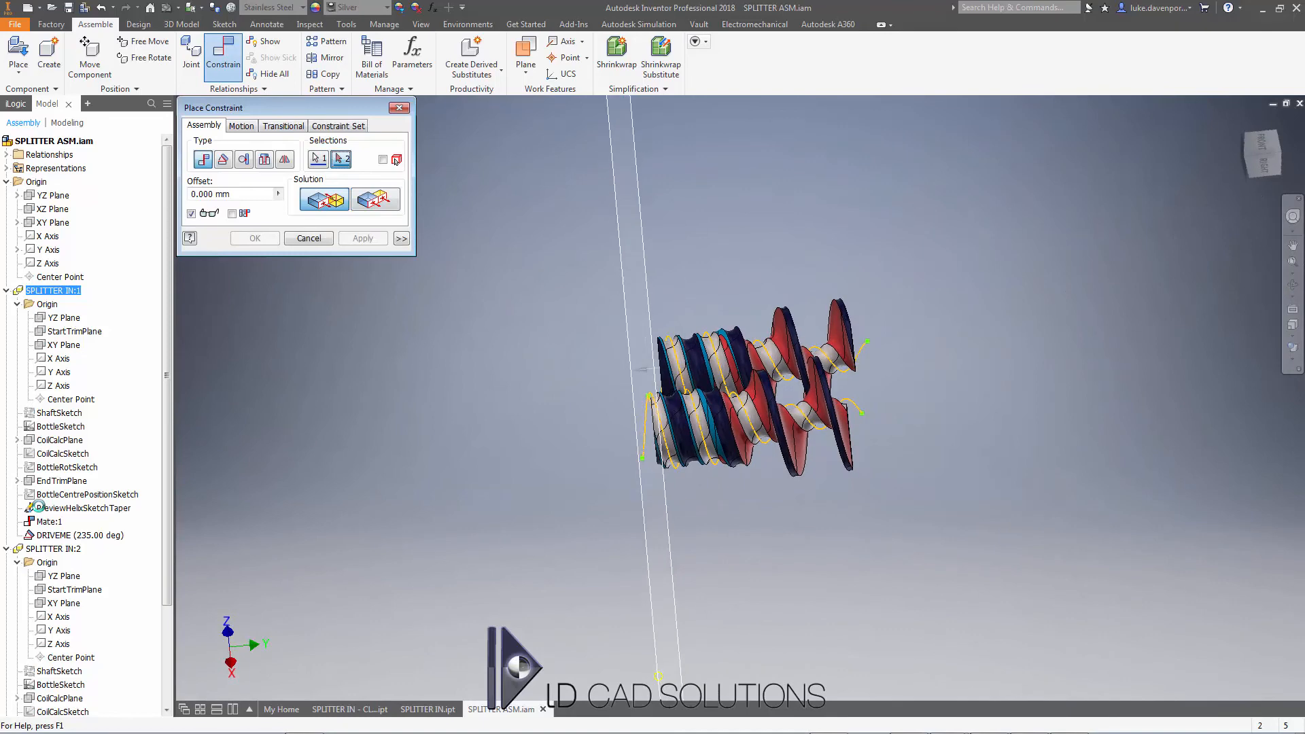
left_click(643, 369)
middle_click_drag(643, 369, 707, 394, "shift")
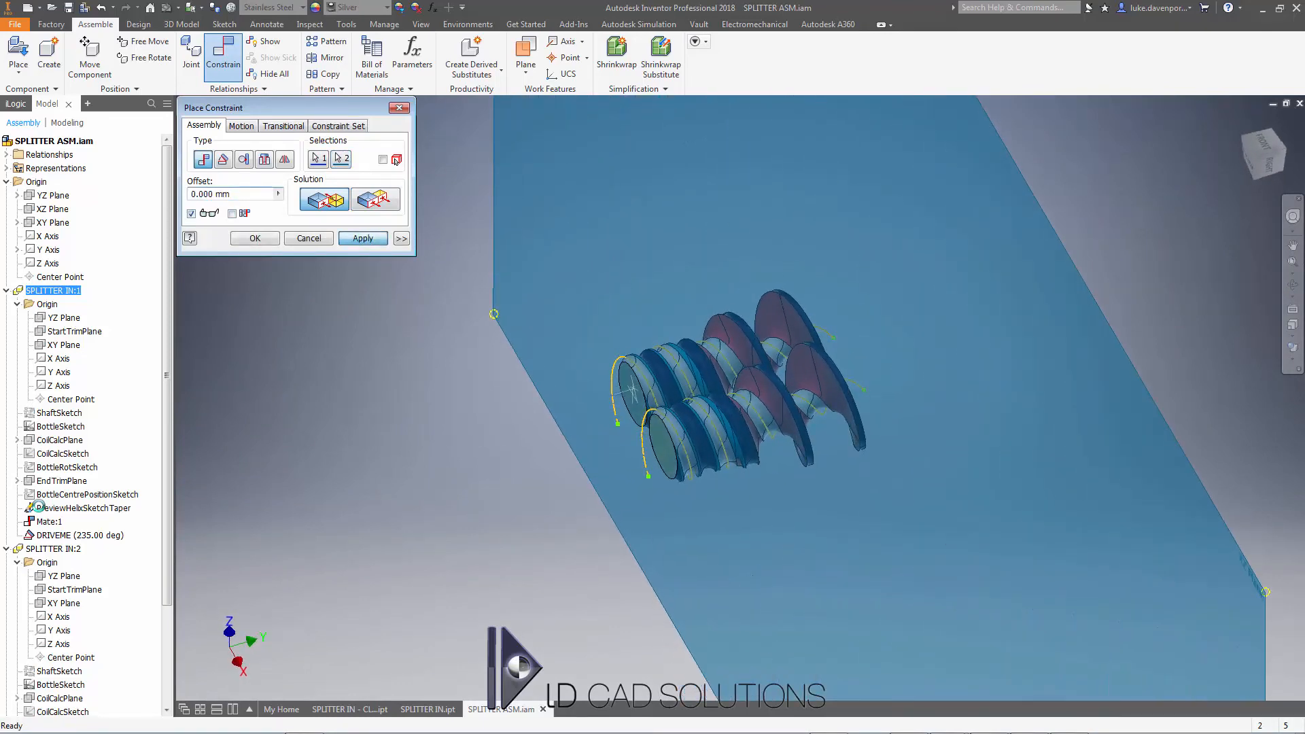
left_click(362, 238)
key("Escape")
- Add a flush constraint with a 0 mm offset between the flat end faces of SPLITTER IN:1 and SPLITTER IN:2
left_click_drag(750, 391, 761, 367)
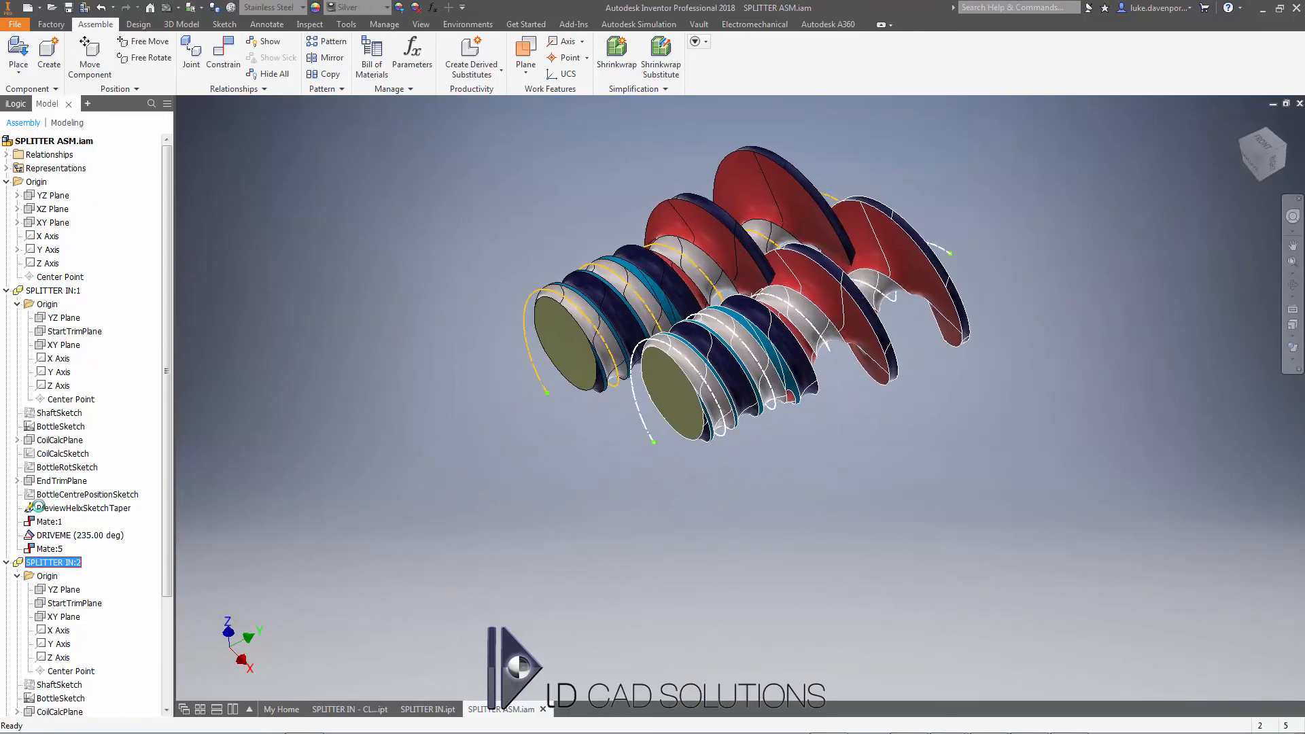
scroll(756, 372, "up", 3)
key("c")
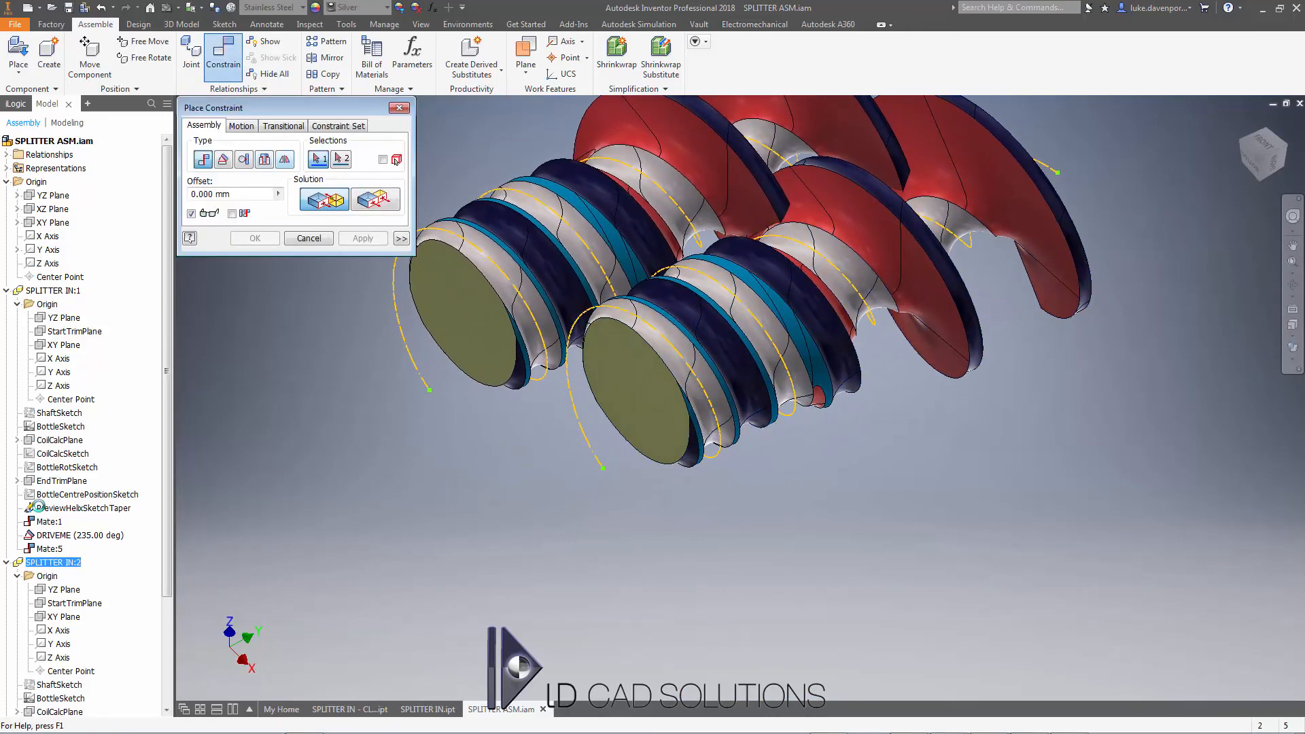
left_click(462, 313)
left_click(646, 394)
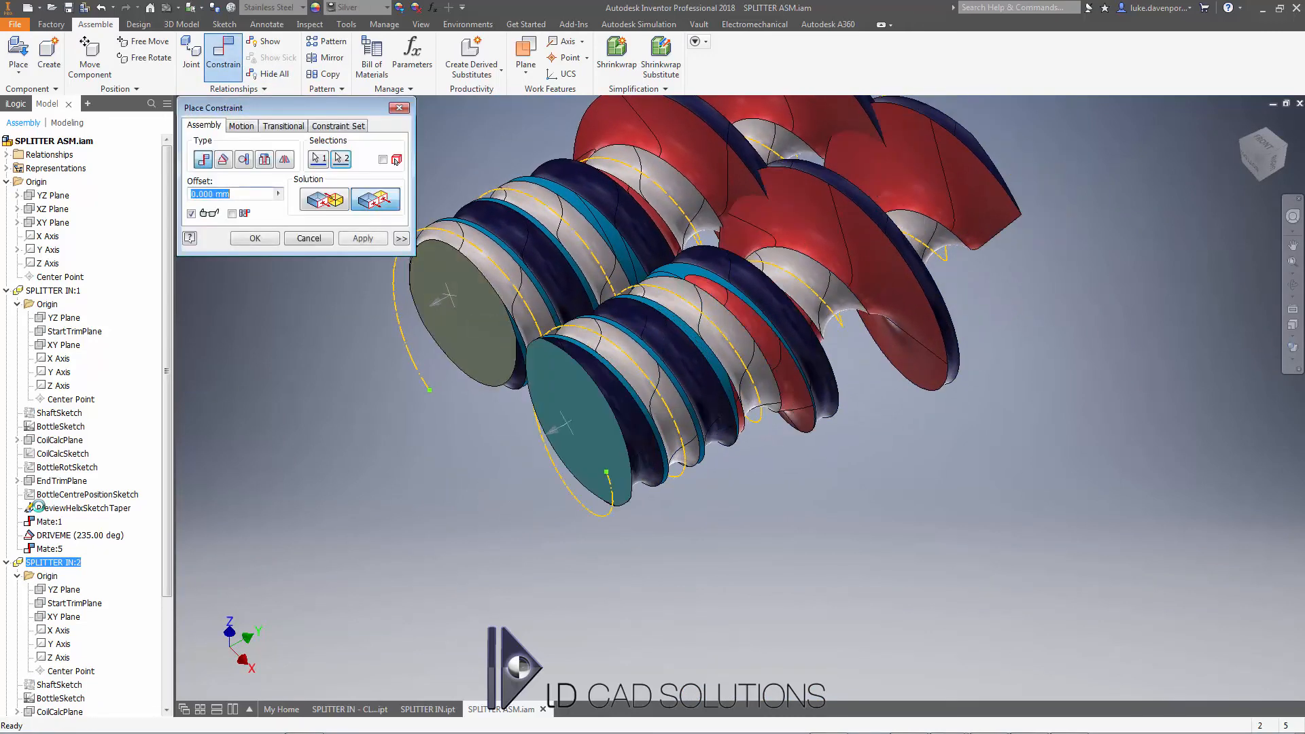
key("Return")
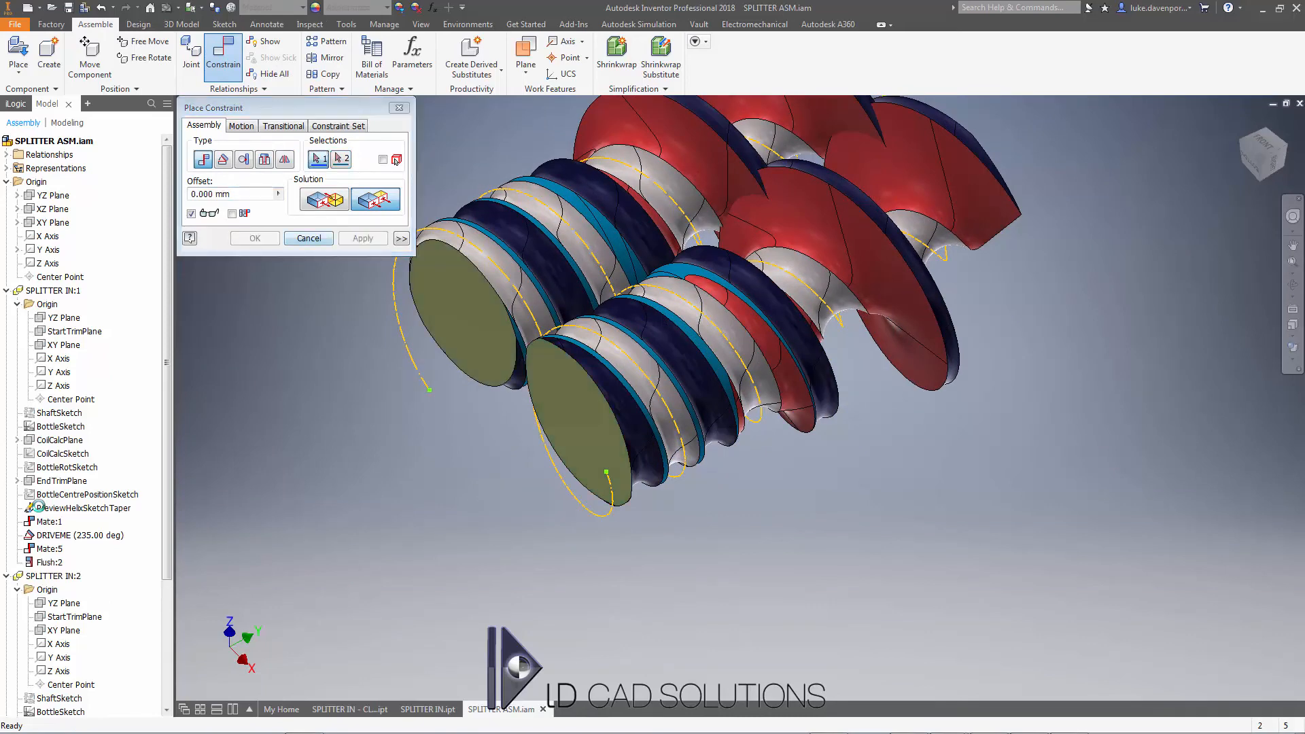
key("Escape")
left_click_drag(750, 319, 774, 365)
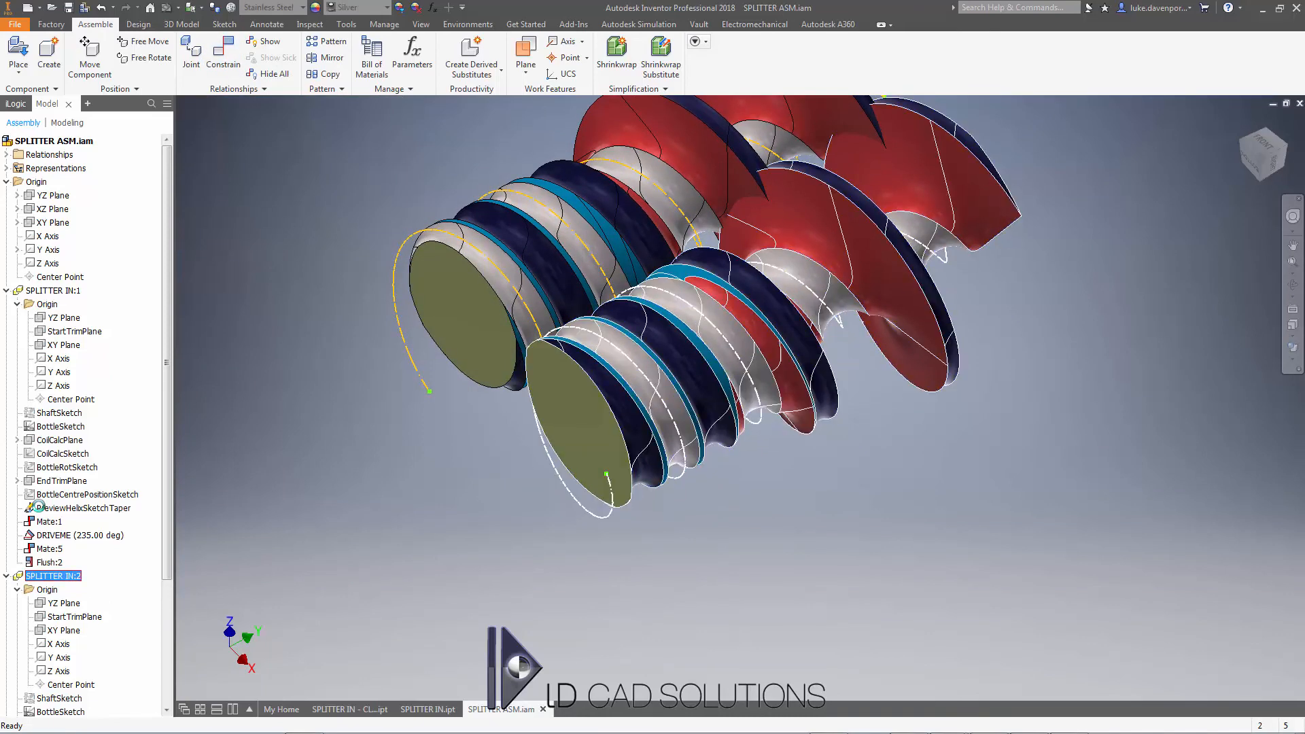
key("Escape")
- Drive the DRIVEME angle constraint in reverse and examine the gap between the two scrolls in the front view
left_click(1262, 144)
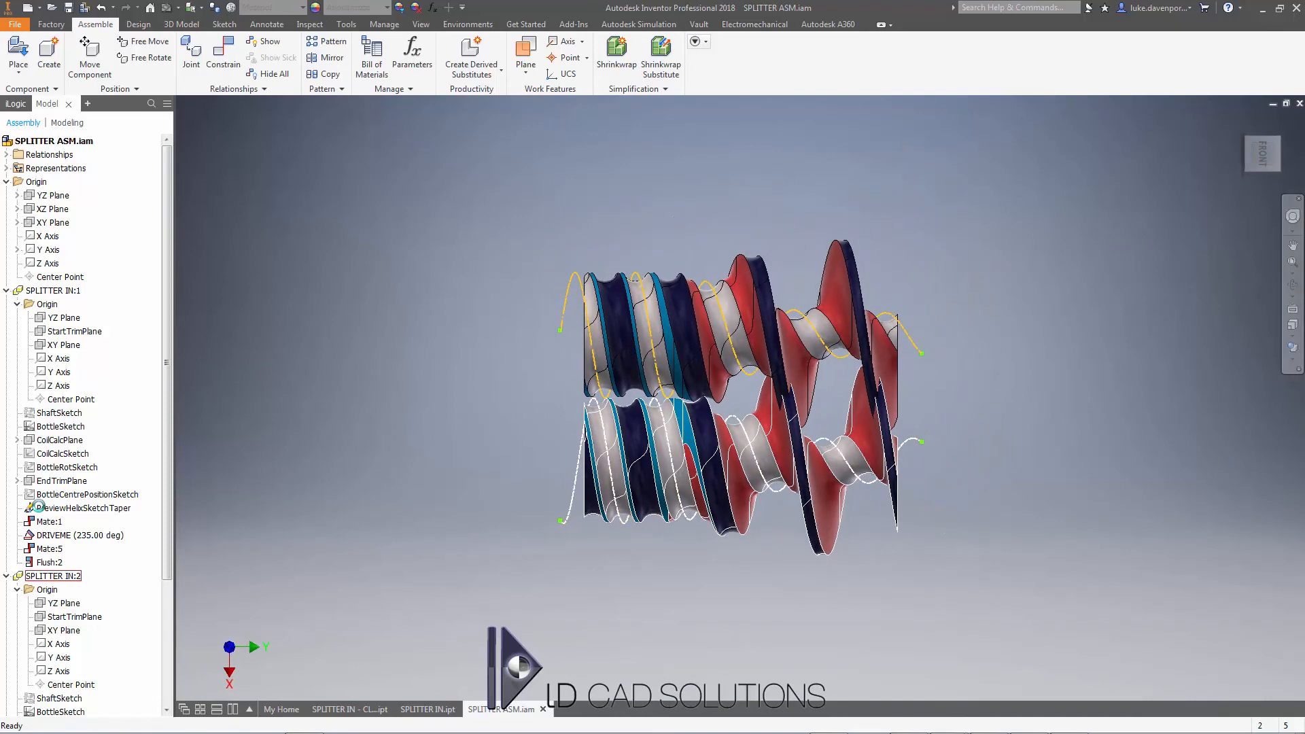
scroll(711, 408, "down", 4)
scroll(707, 381, "down", 3)
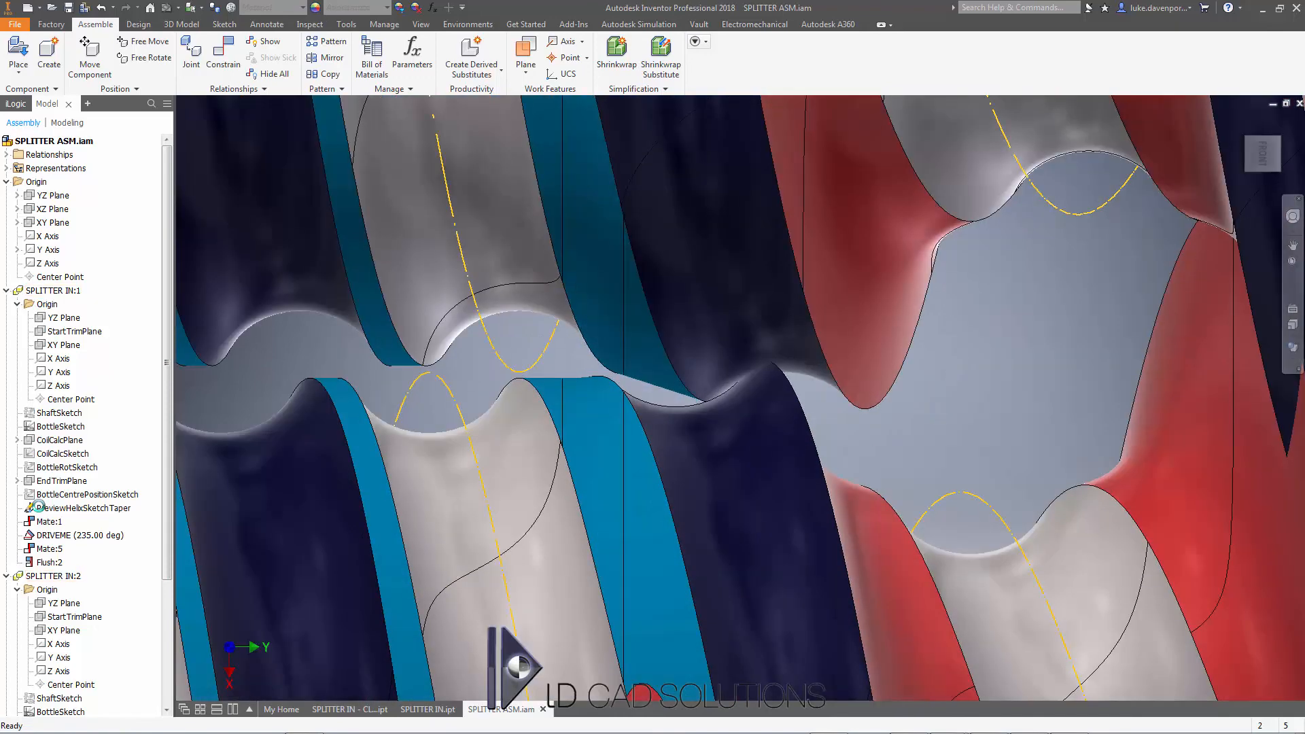
scroll(832, 407, "up", 3)
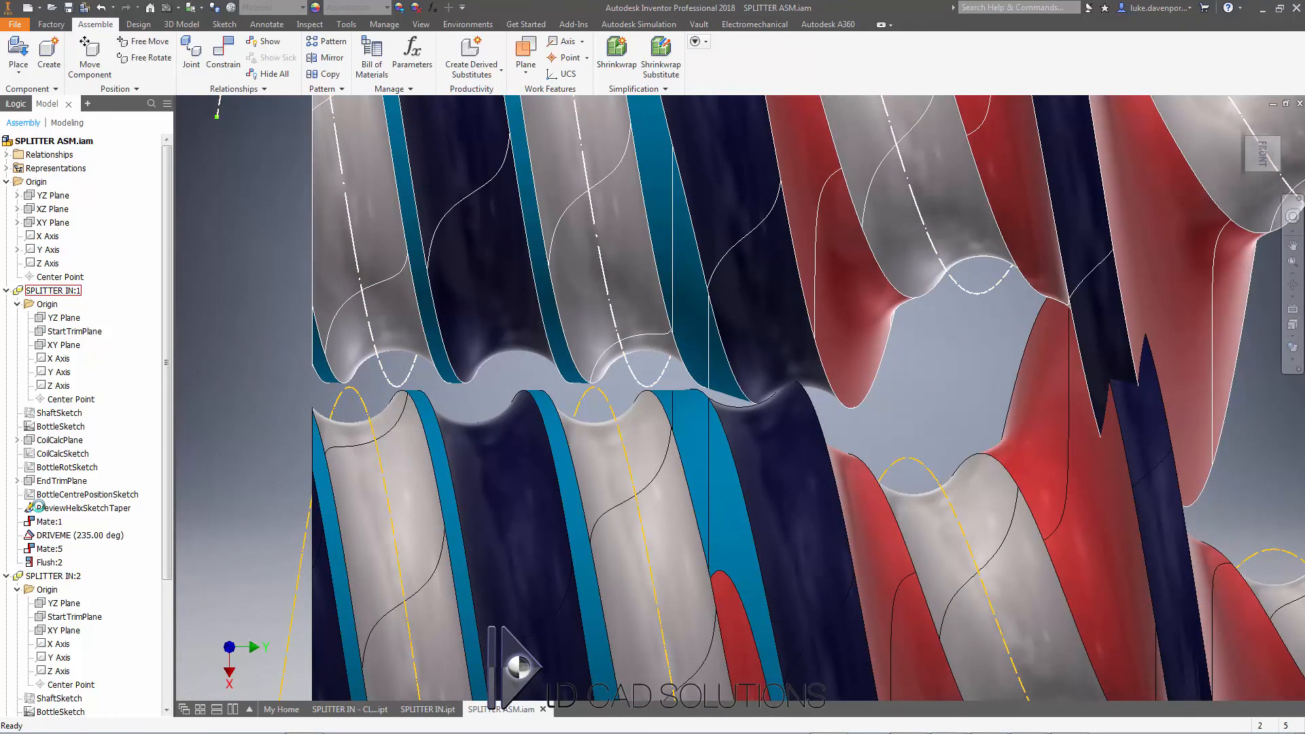
middle_click_drag(475, 442, 465, 442)
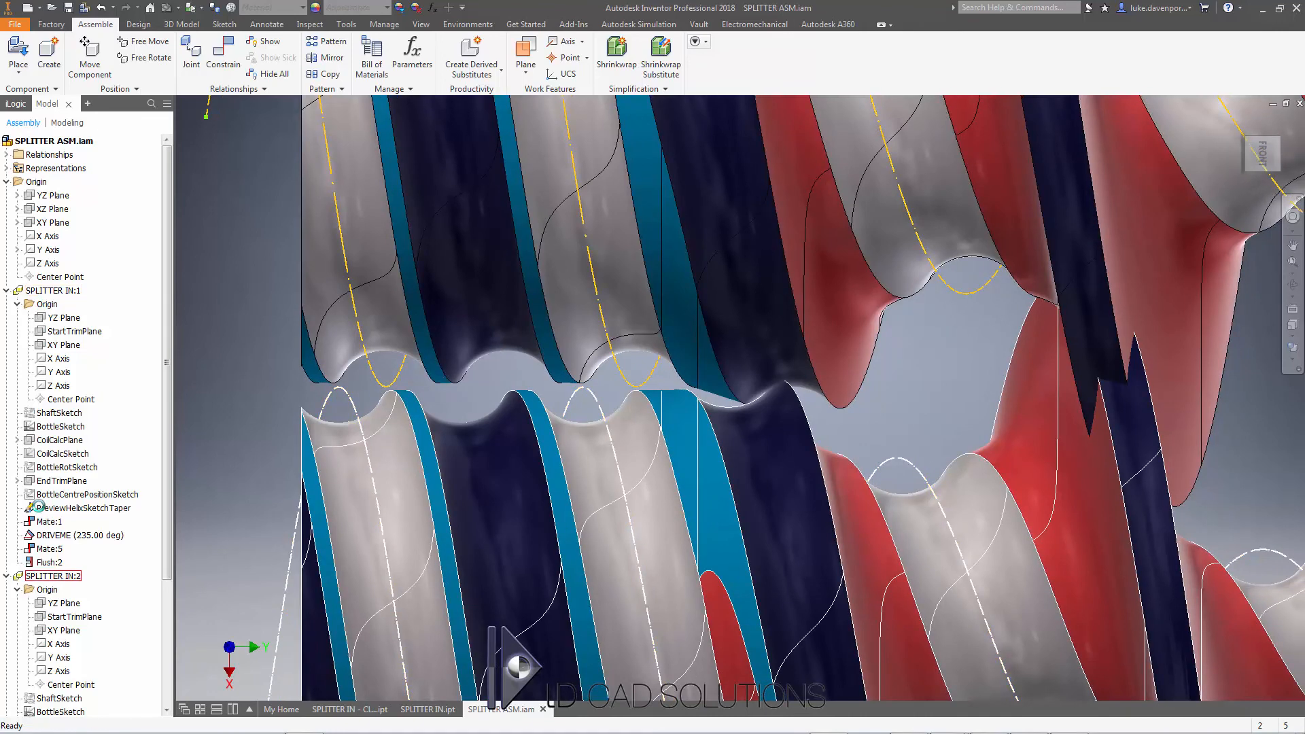
left_click(476, 442)
left_click(438, 291)
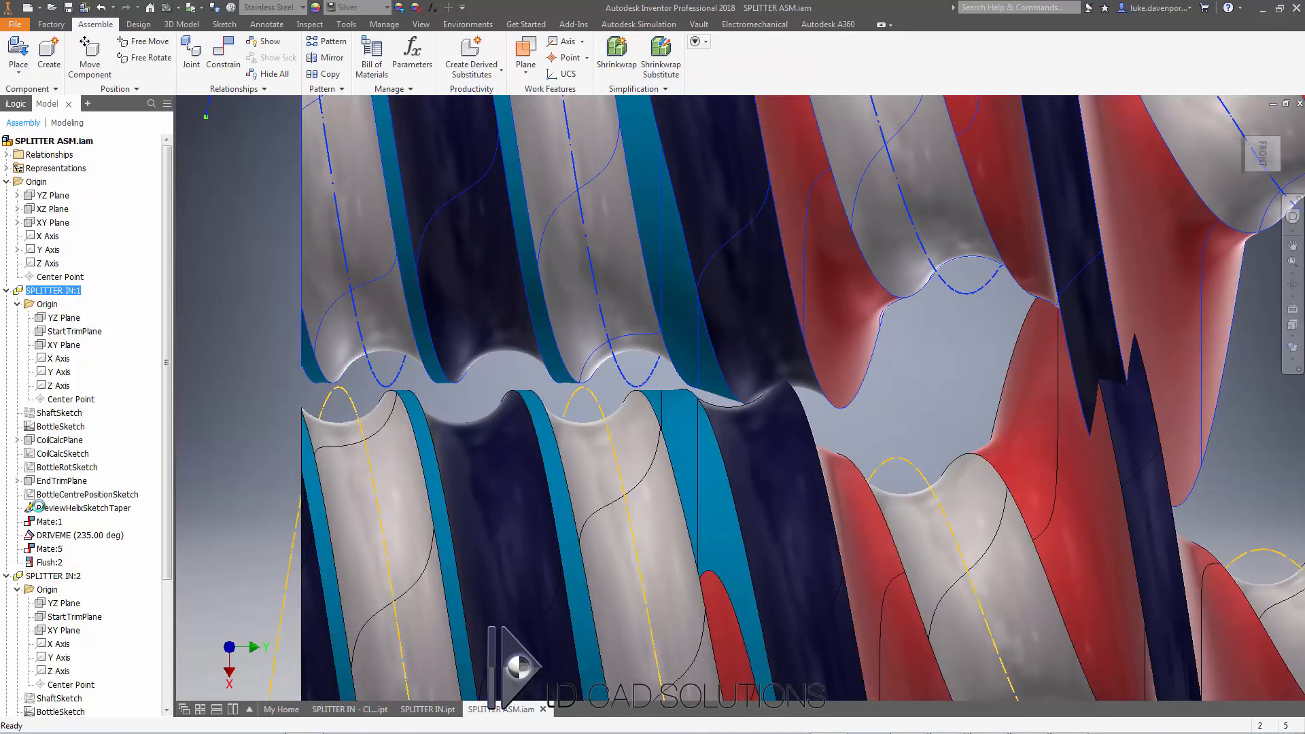
right_click(68, 536)
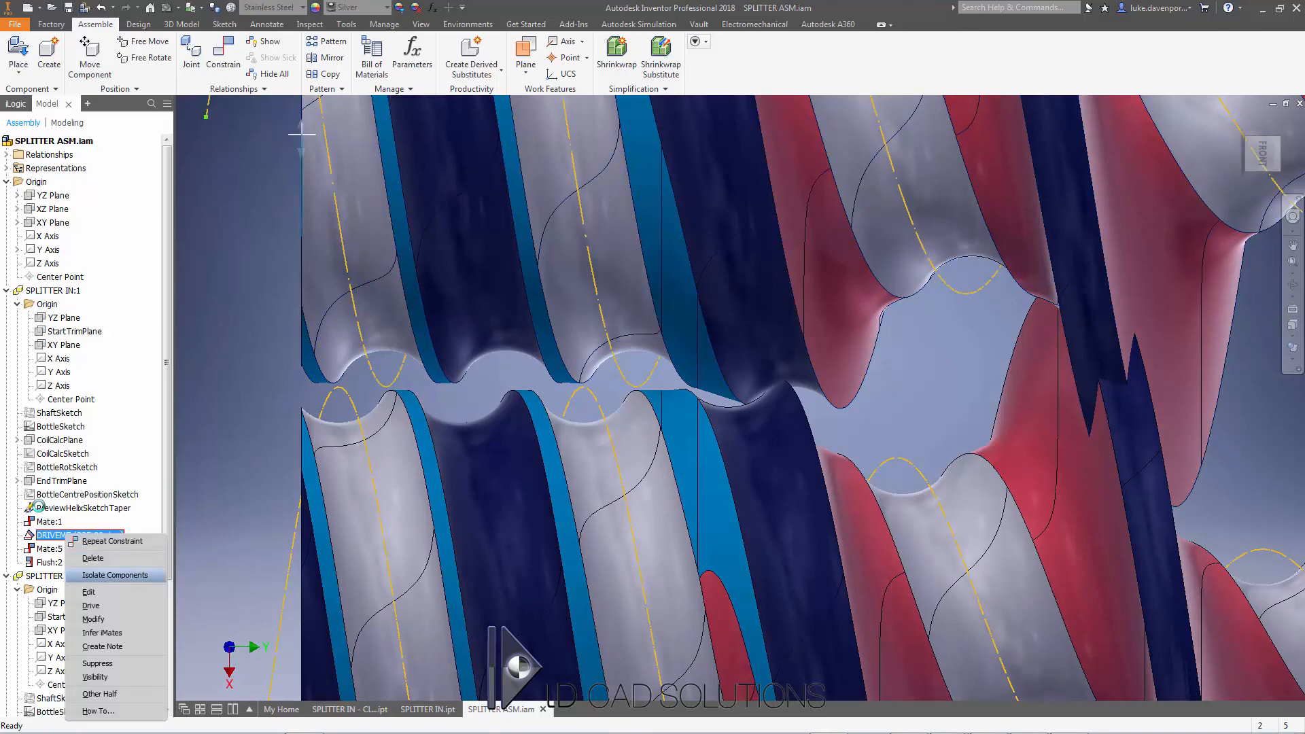
left_click(91, 606)
left_click(45, 145)
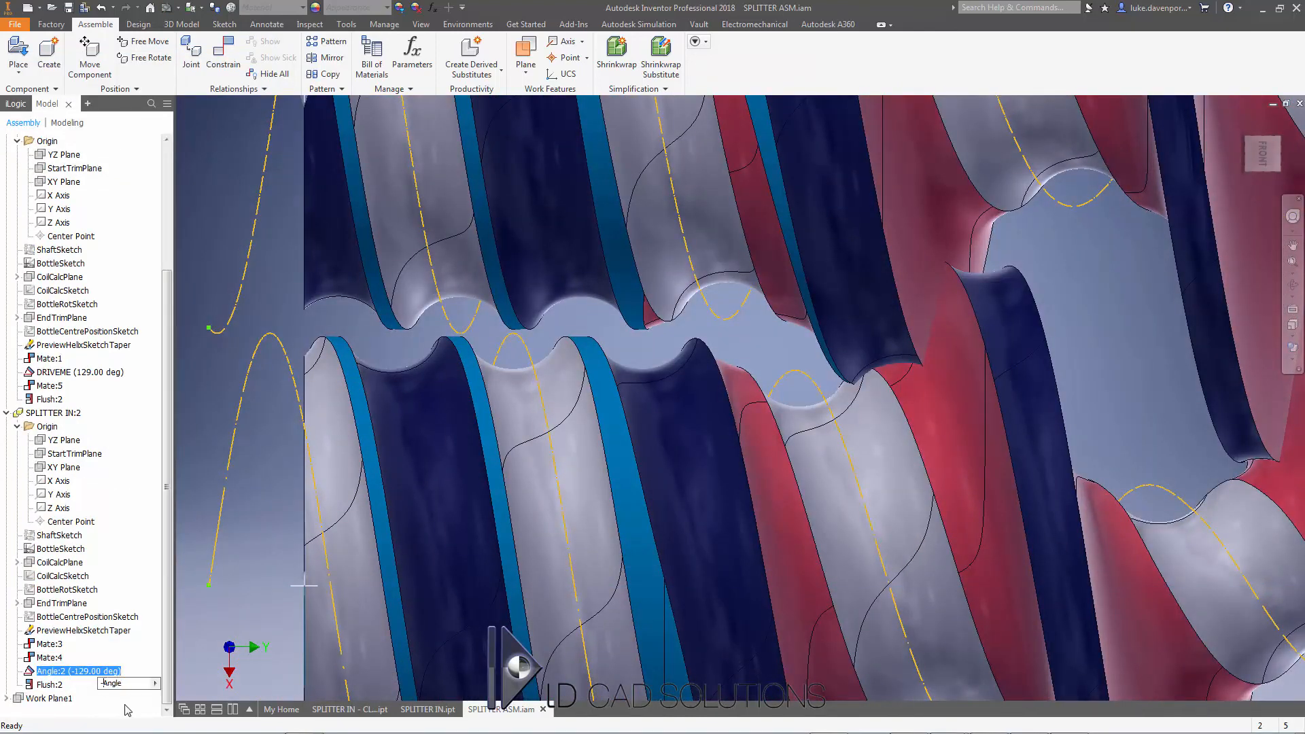
- Set the value of SPLITTER IN:2's Angle:2 constraint to the Angle parameter with a positive sign
key("Return")
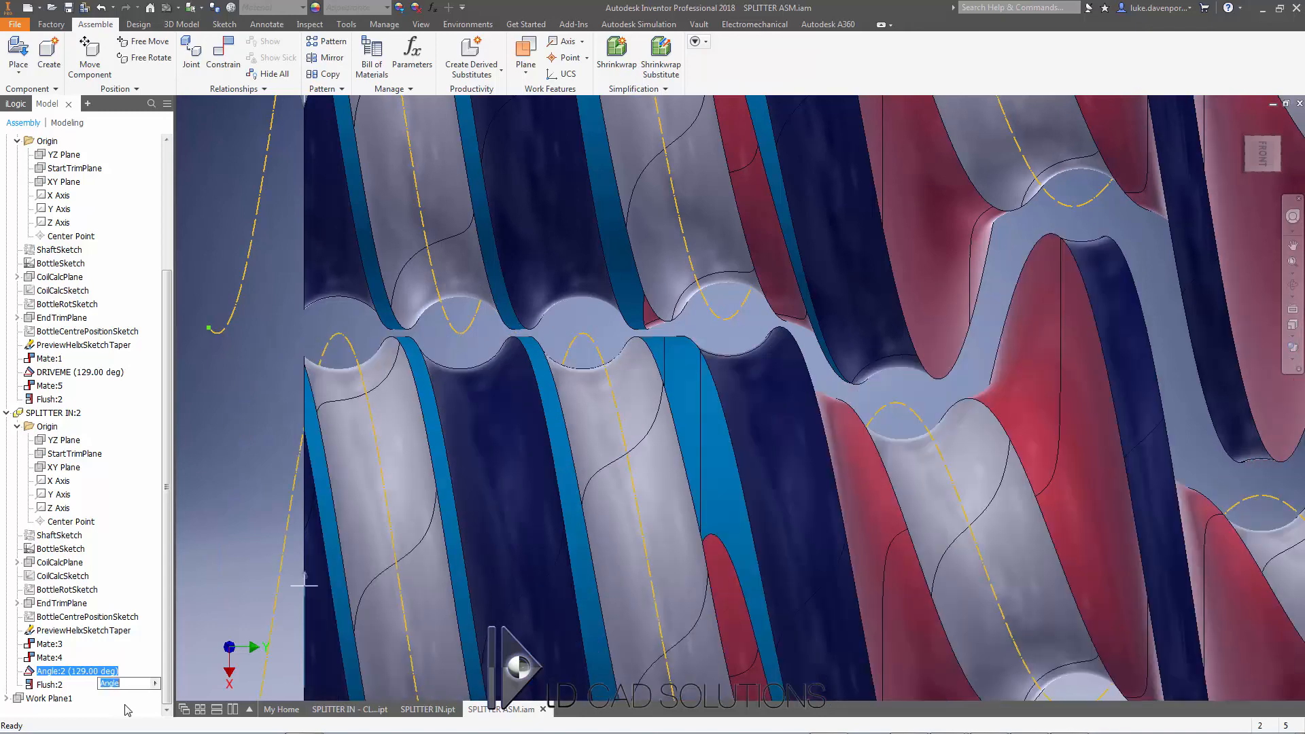
left_click(224, 414)
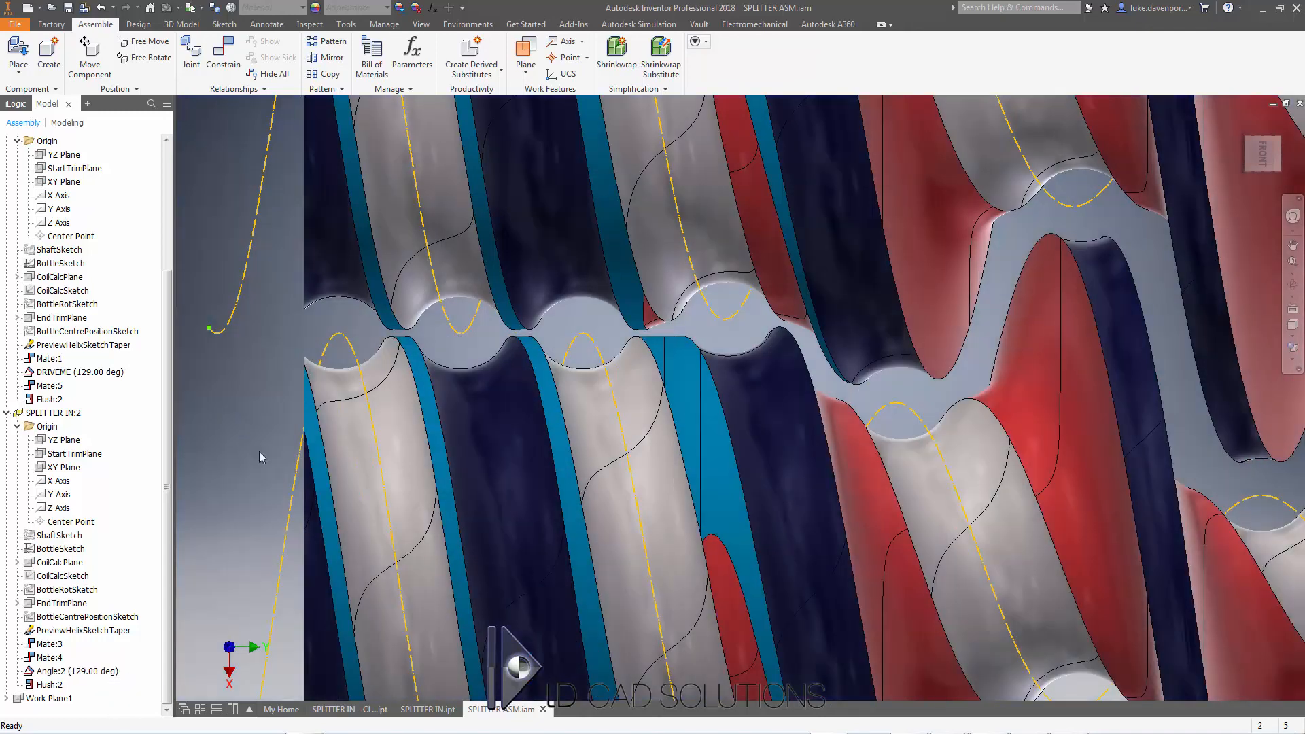
middle_click_drag(257, 392, 250, 394)
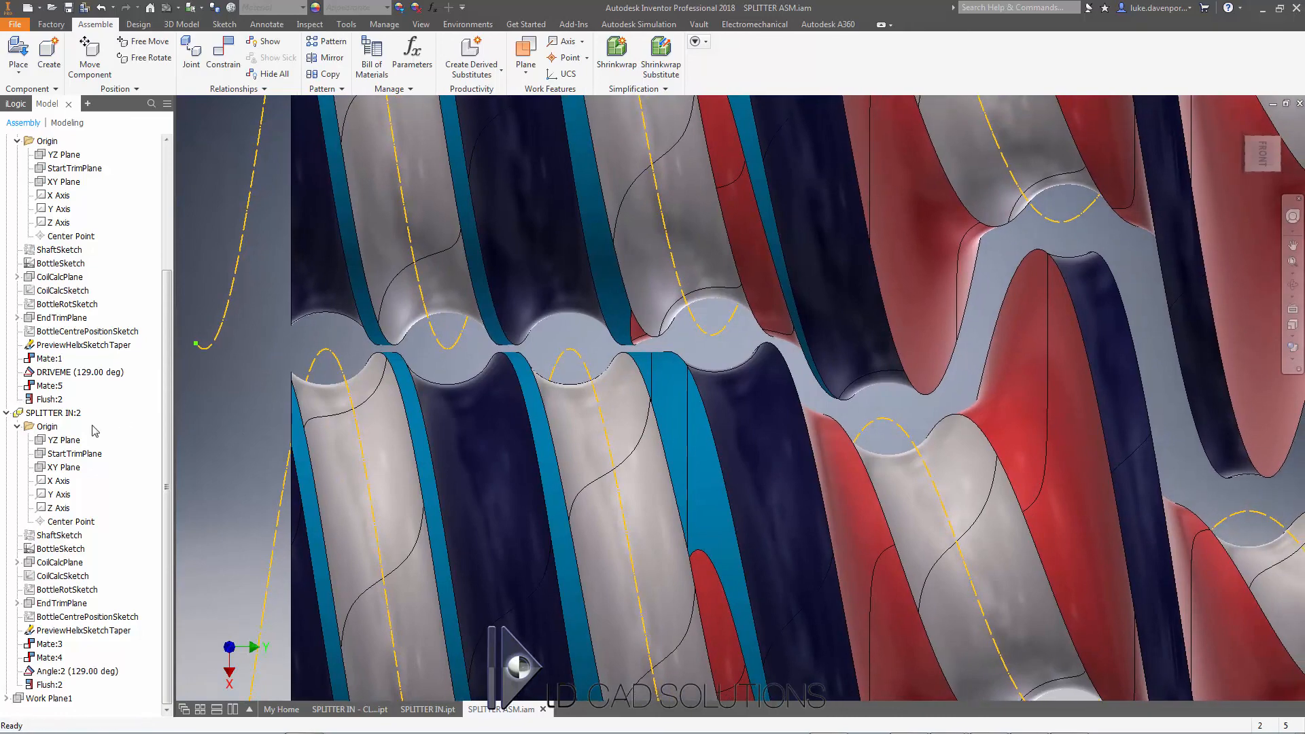
- Drive the DRIVEME constraint in reverse over 0 to 359 deg and examine the scrolls' meshing up close, in perspective and from the front
right_click(71, 372)
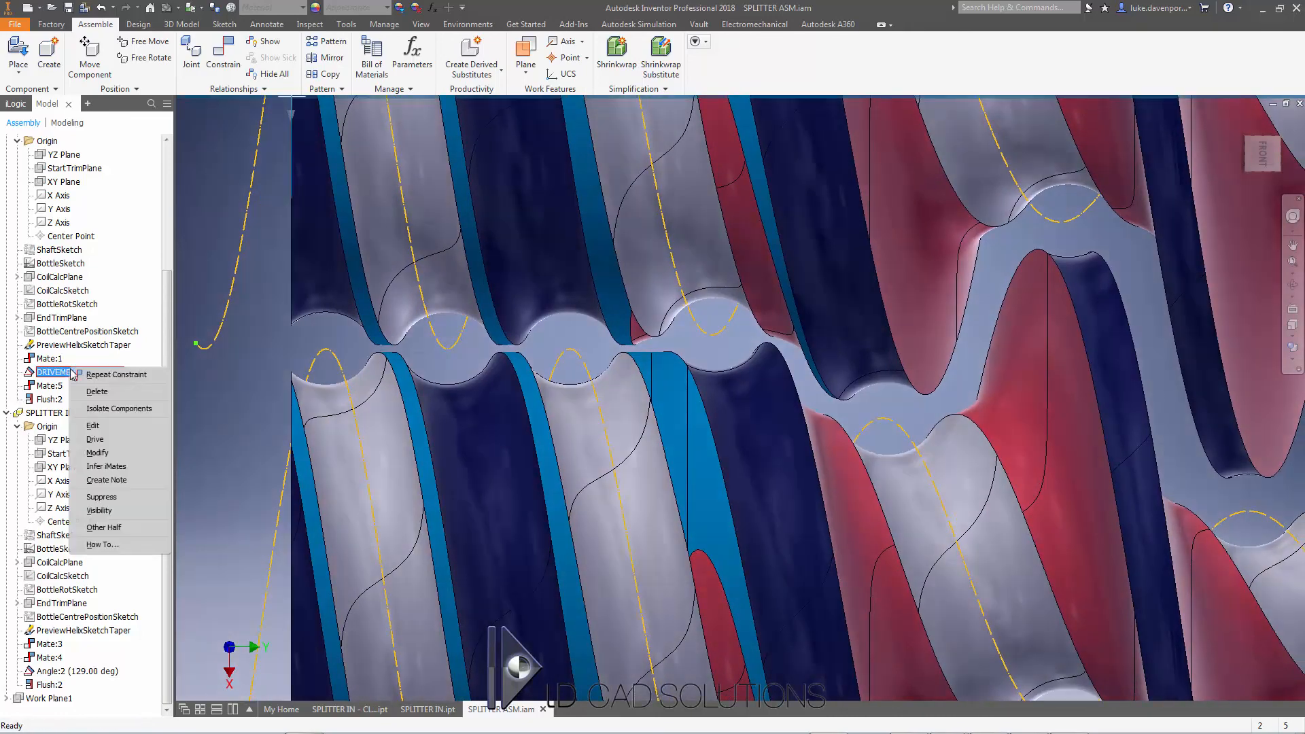
left_click(95, 439)
left_click(46, 145)
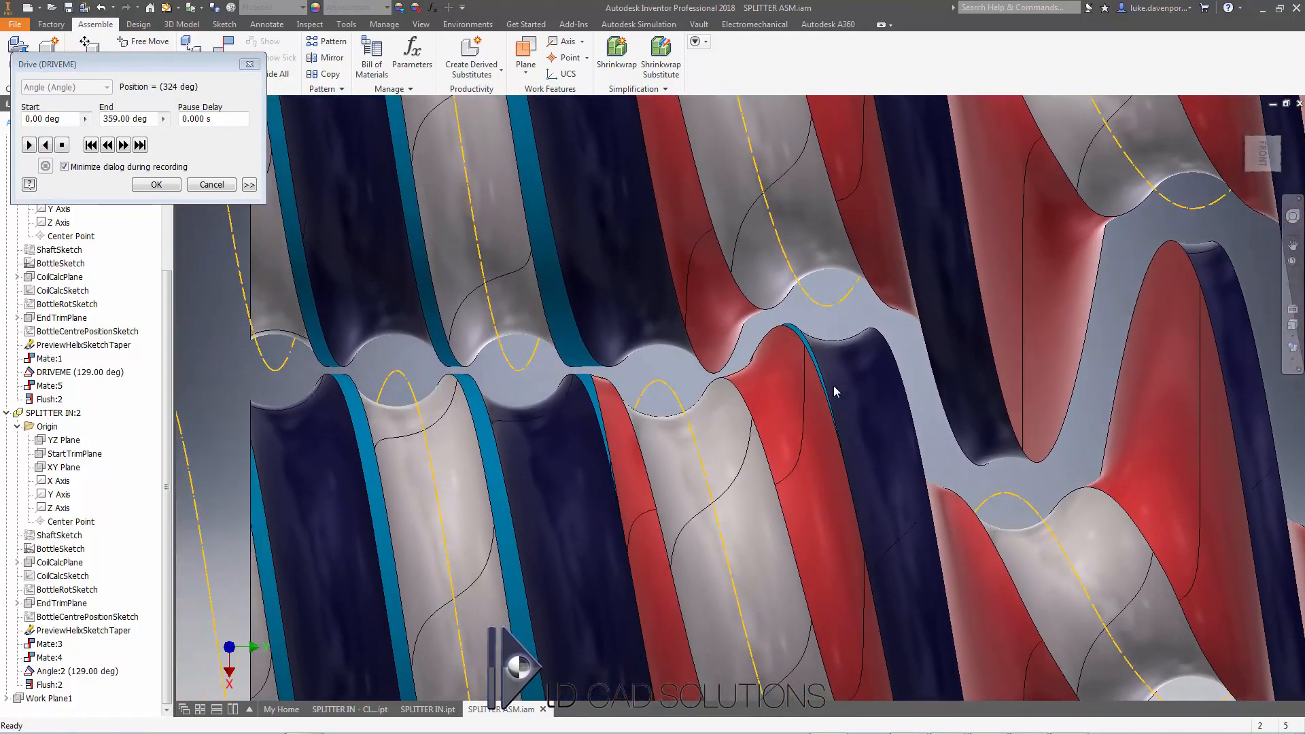
key("F2")
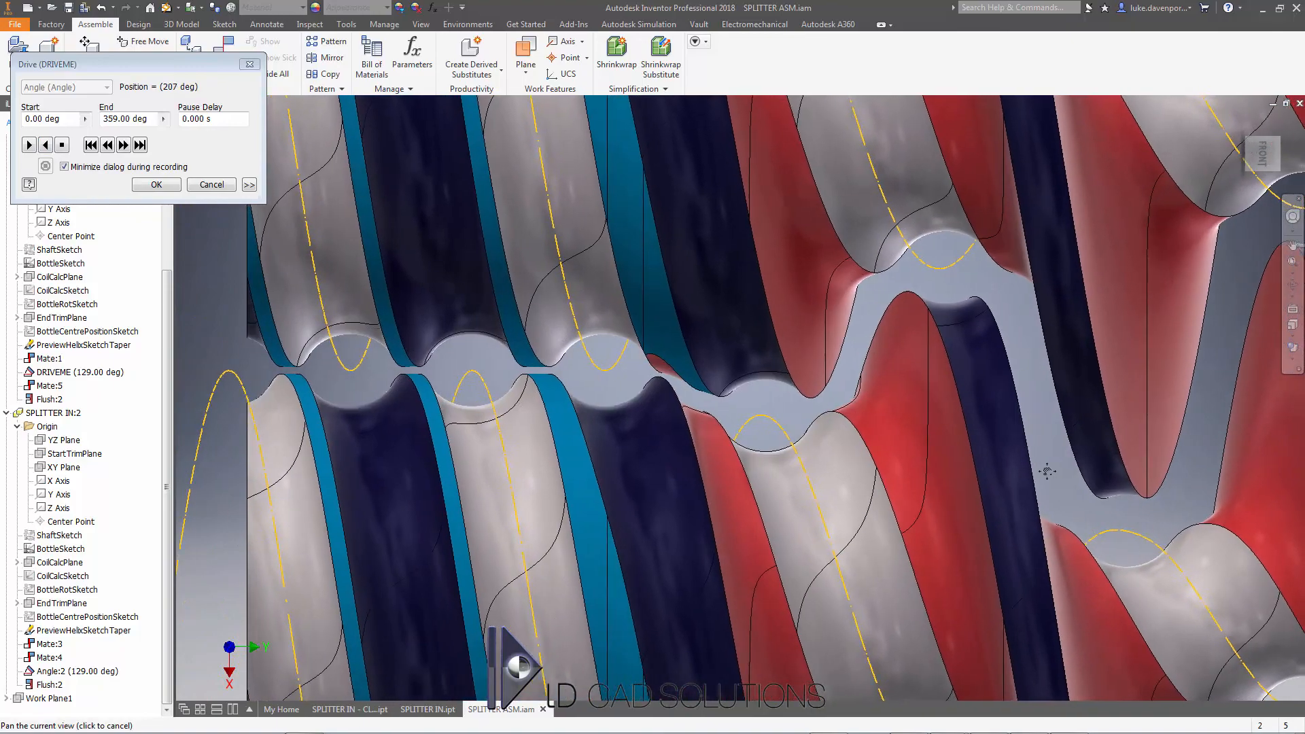
left_click_drag(1046, 471, 1032, 467)
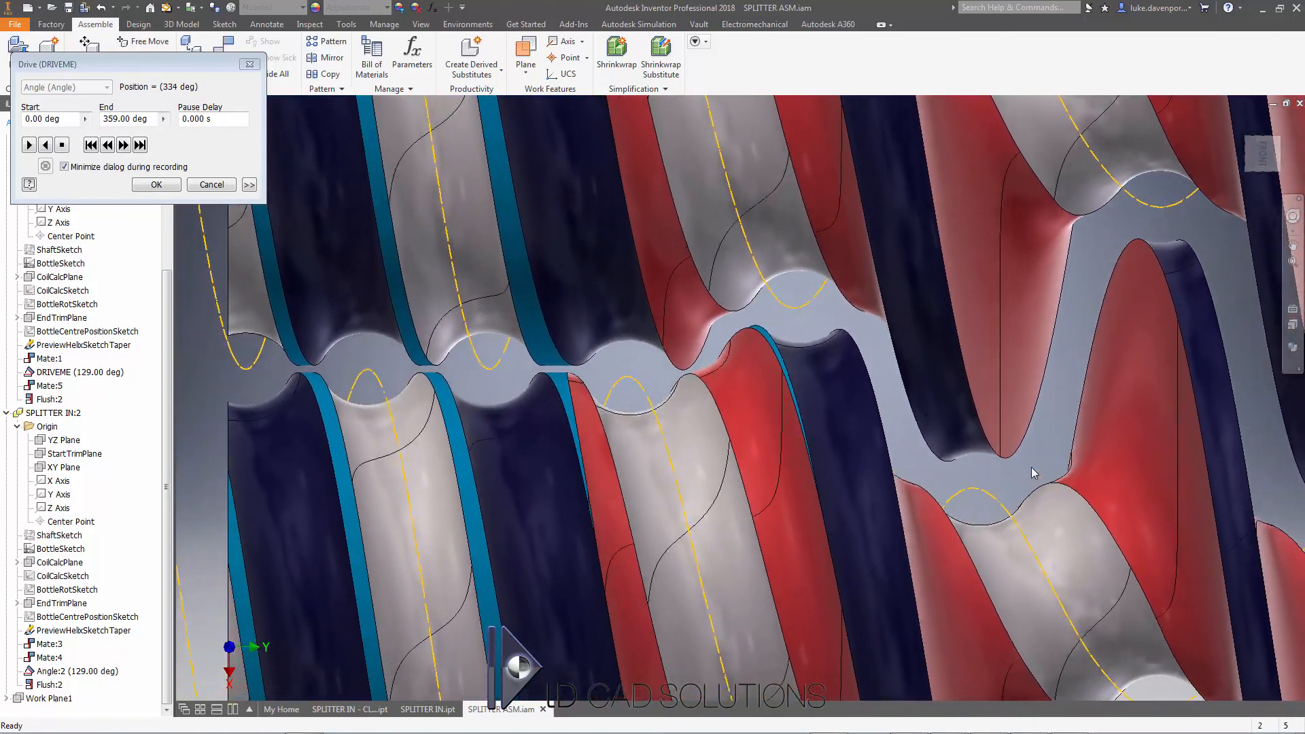
key("Home")
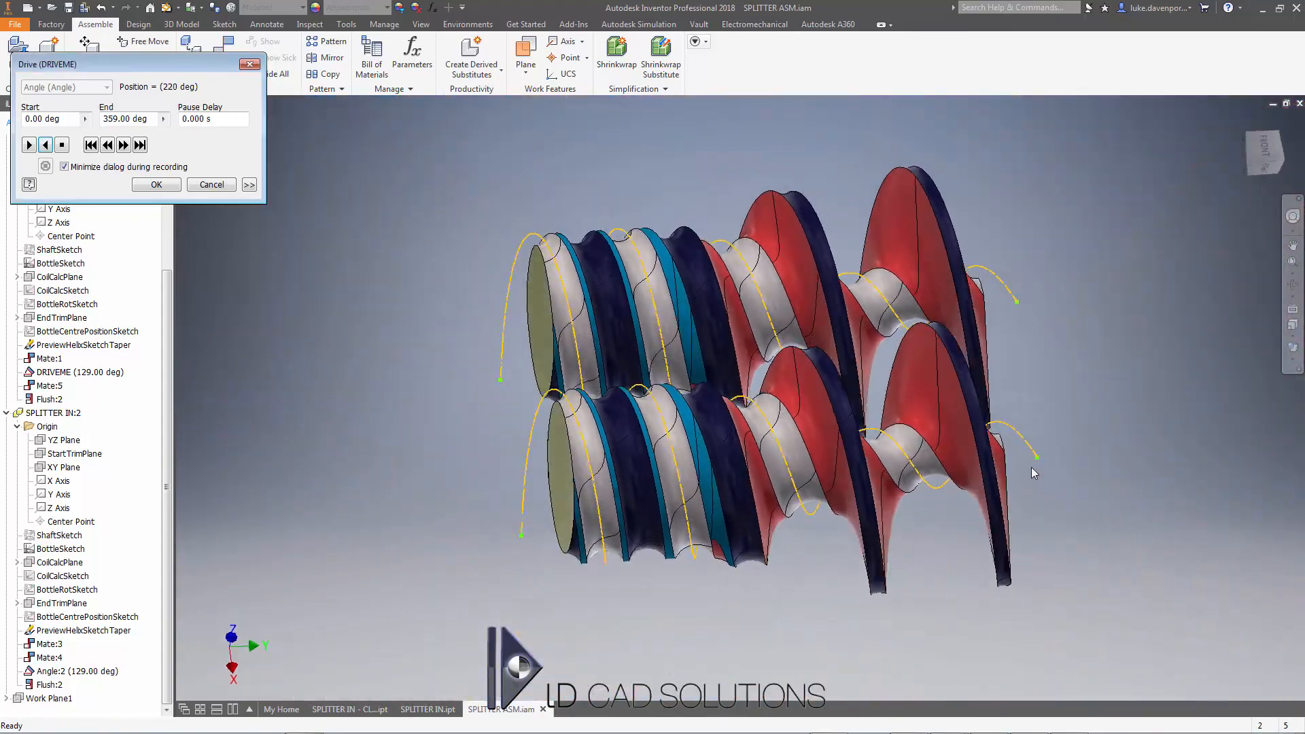
middle_click_drag(1023, 463, 1244, 479, "shift")
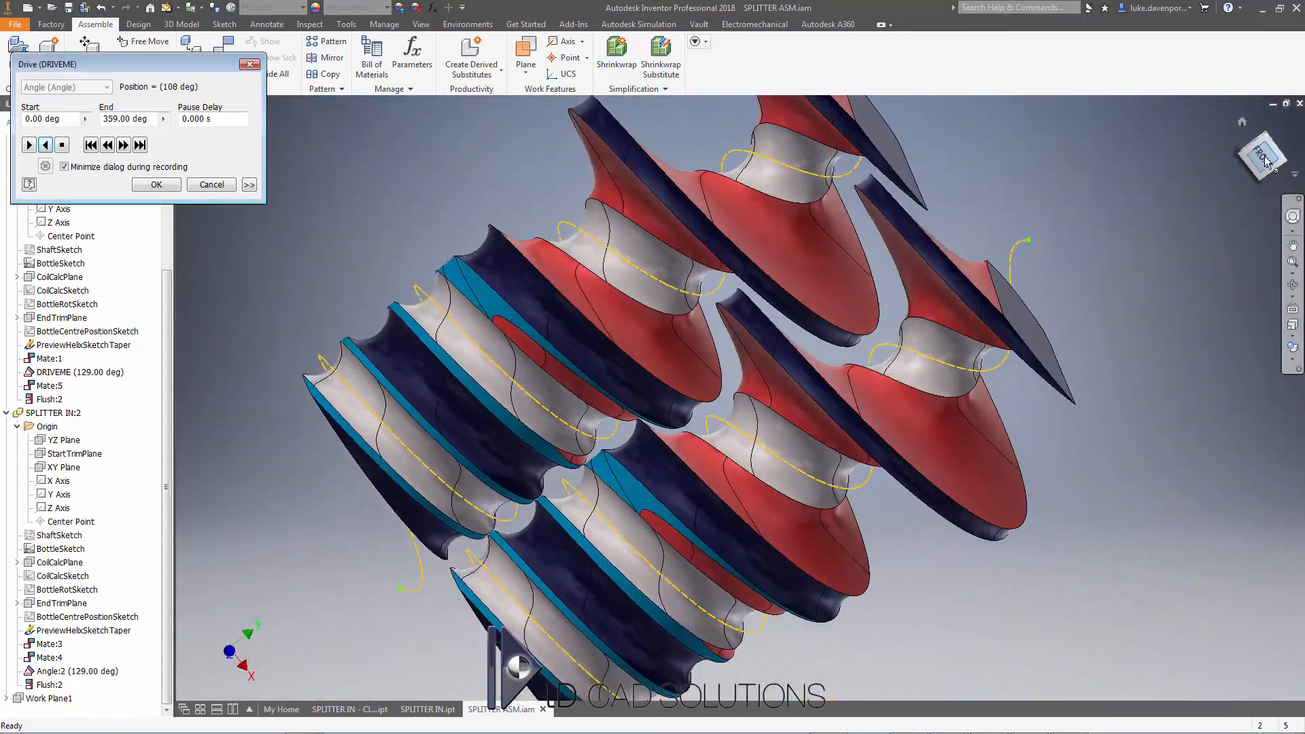
left_click(1263, 158)
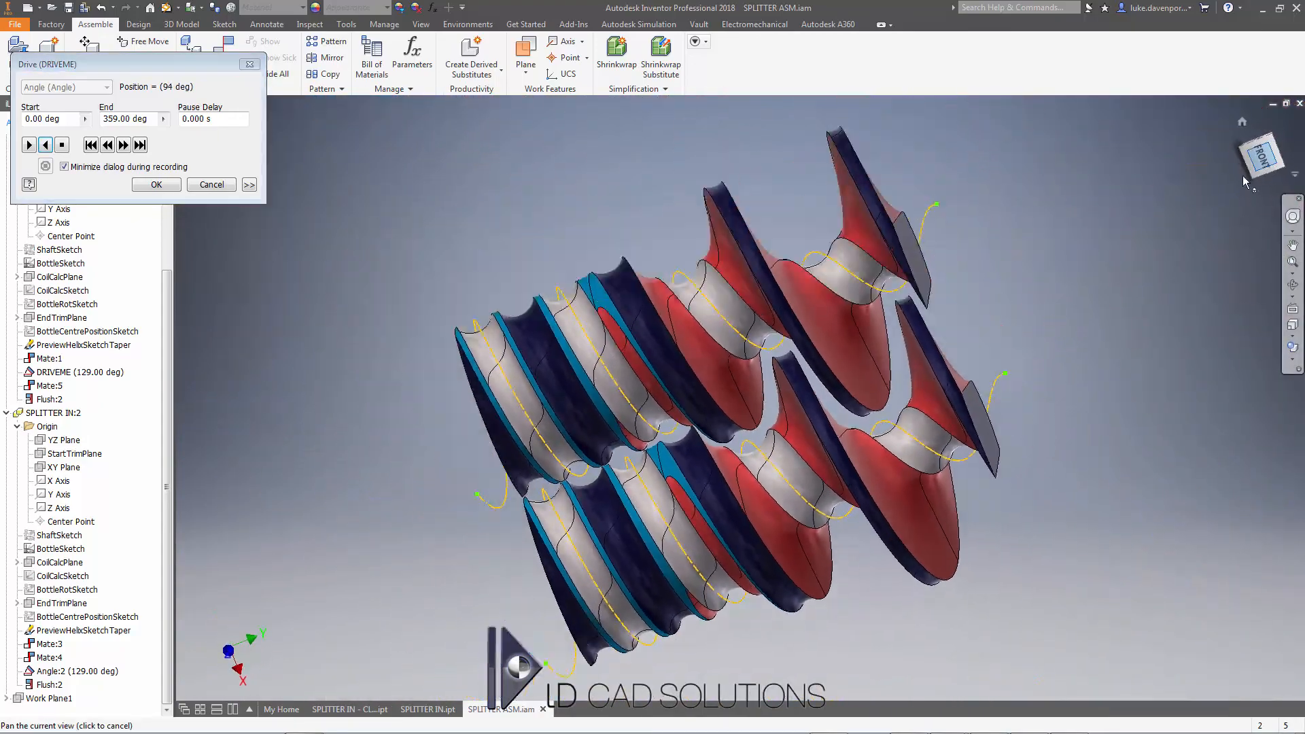
scroll(785, 569, "down", 10)
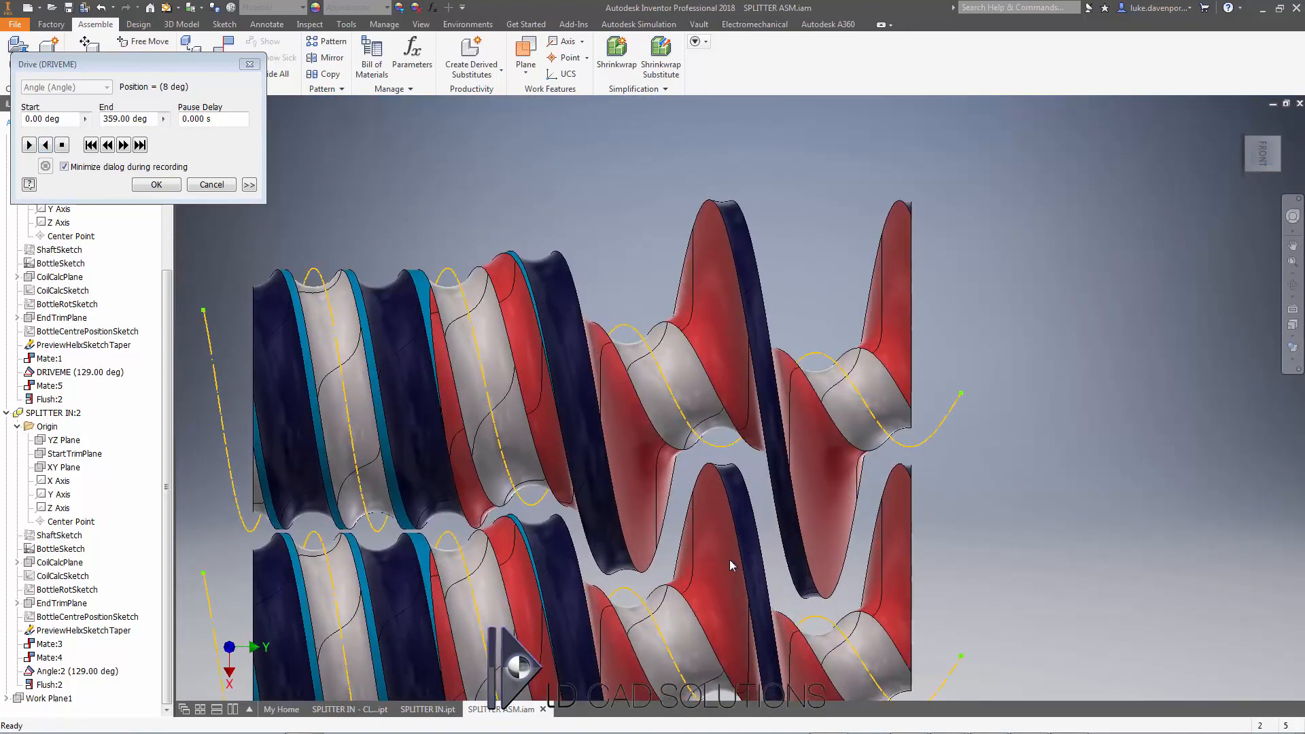
middle_click_drag(729, 560, 763, 430)
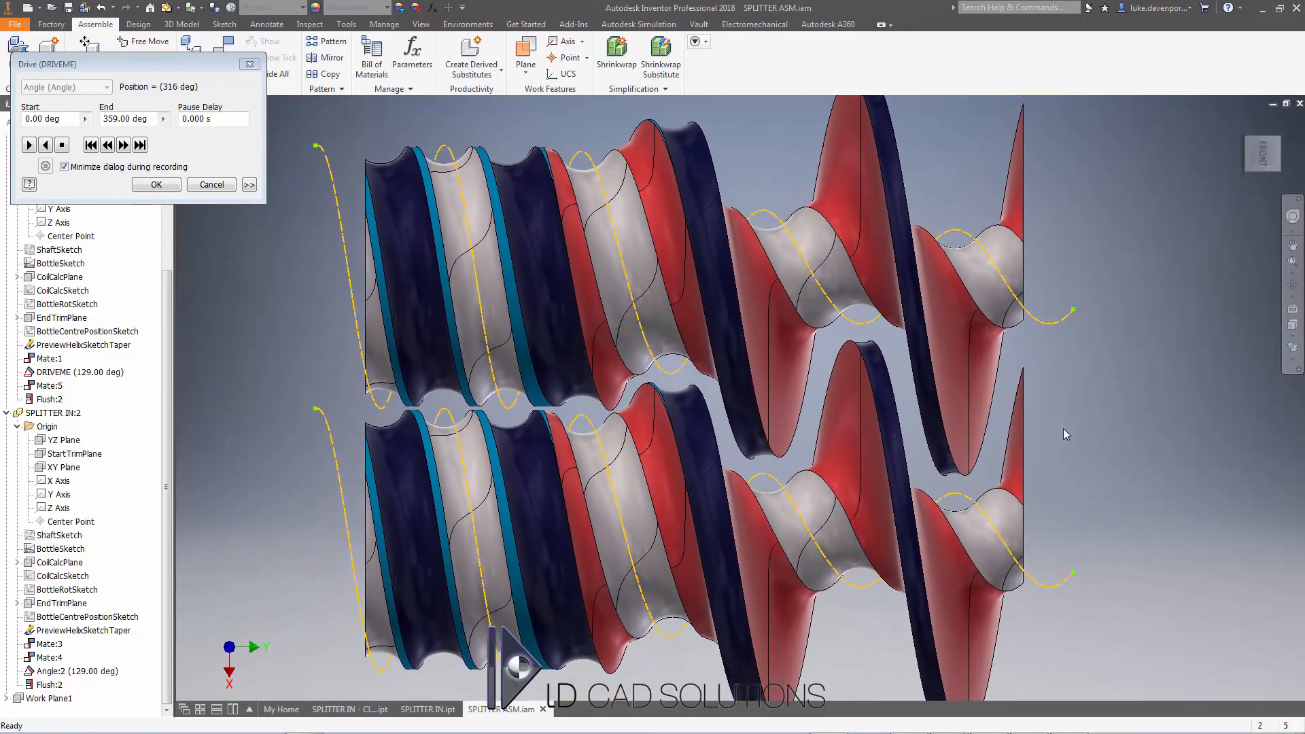